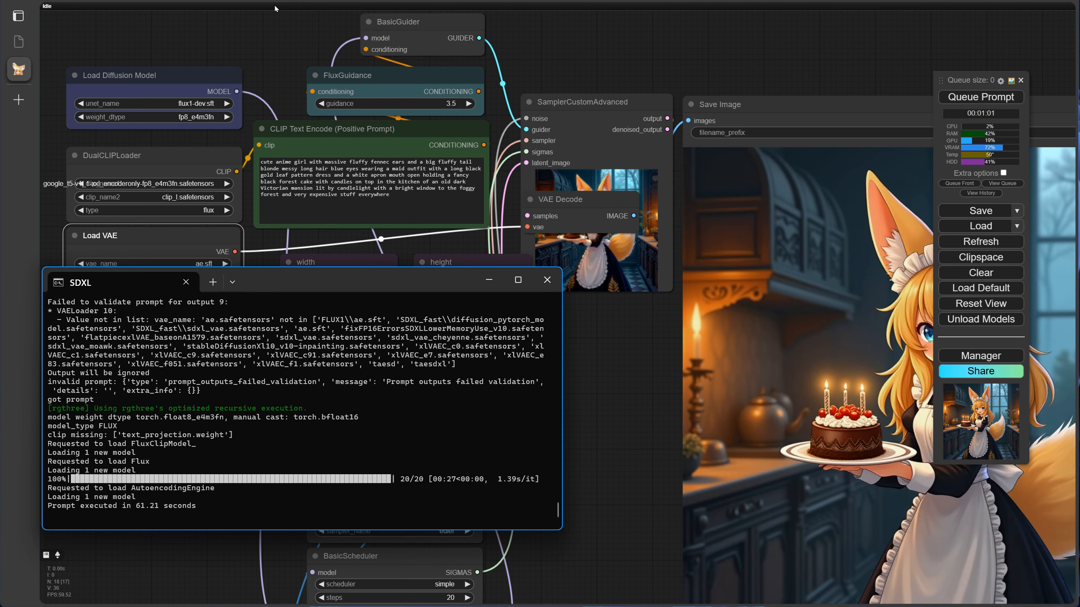
Compare the generated fennec maid image with the Flux Dev example image on the examples page
{"action": "scroll", "coordinate": [614, 393], "scroll_direction": "down", "scroll_amount": 4}
{"action": "left_click_drag", "start_coordinate": [615, 394], "coordinate": [369, 291]}
{"action": "scroll", "coordinate": [676, 328], "scroll_direction": "up", "scroll_amount": 3}
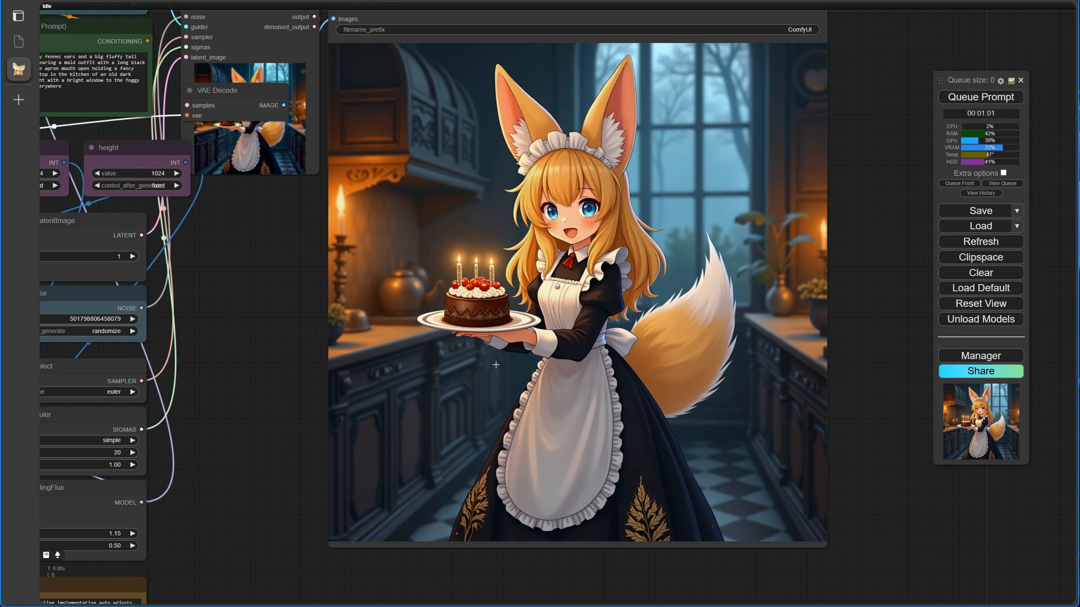
{"action": "left_click", "coordinate": [19, 41]}
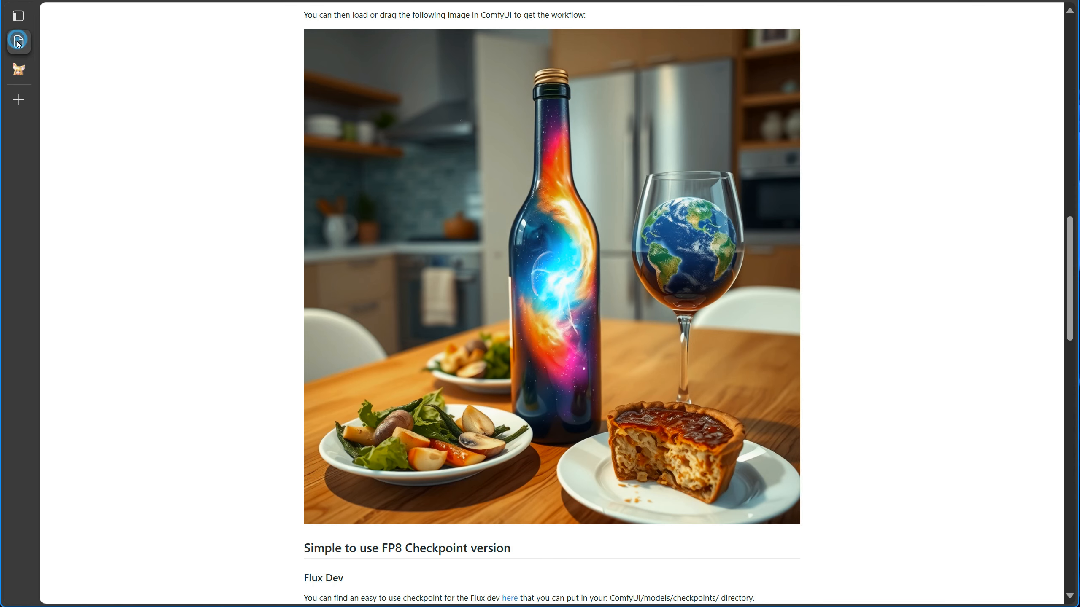
{"action": "scroll", "coordinate": [584, 262], "scroll_direction": "up", "scroll_amount": 5}
{"action": "scroll", "coordinate": [584, 262], "scroll_direction": "up", "scroll_amount": 4}
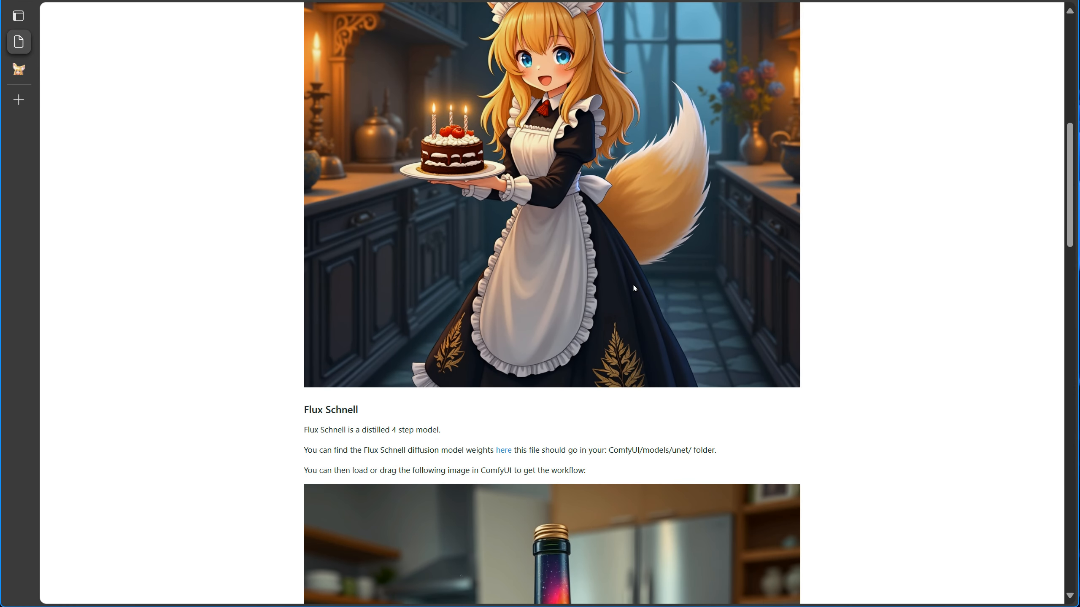
{"action": "scroll", "coordinate": [522, 263], "scroll_direction": "up", "scroll_amount": 3}
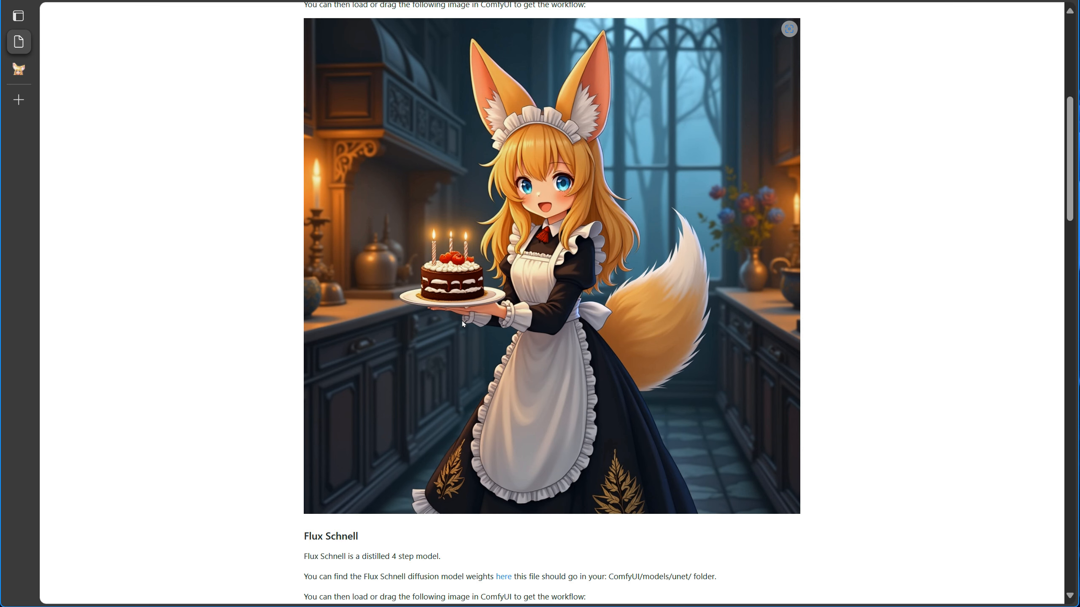
{"action": "scroll", "coordinate": [463, 323], "scroll_direction": "up", "scroll_amount": 1}
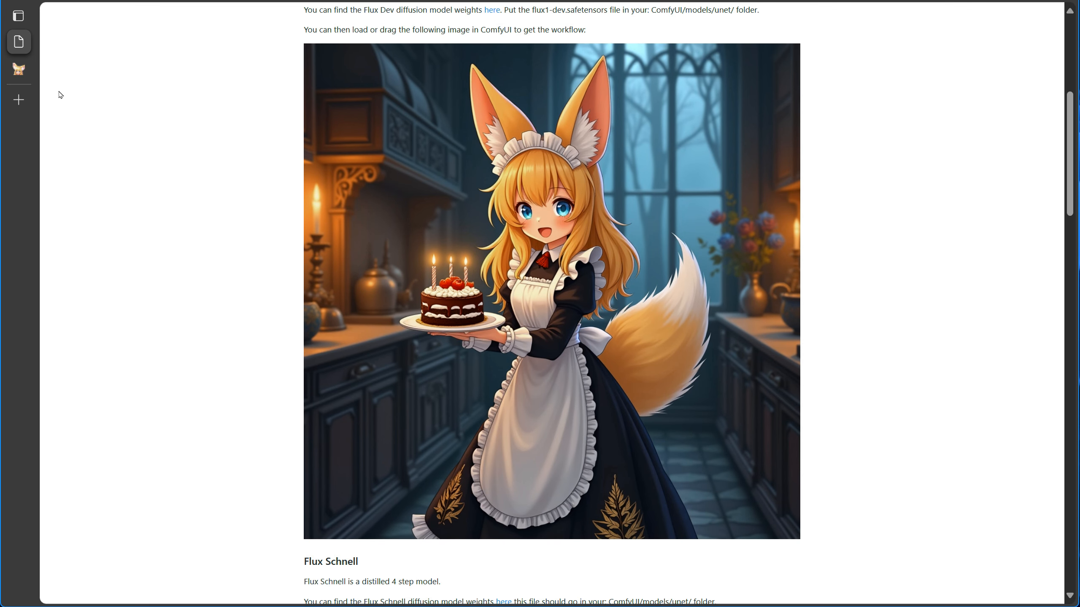
Return to the ComfyUI workflow and clear all nodes from the canvas
{"action": "left_click", "coordinate": [19, 69]}
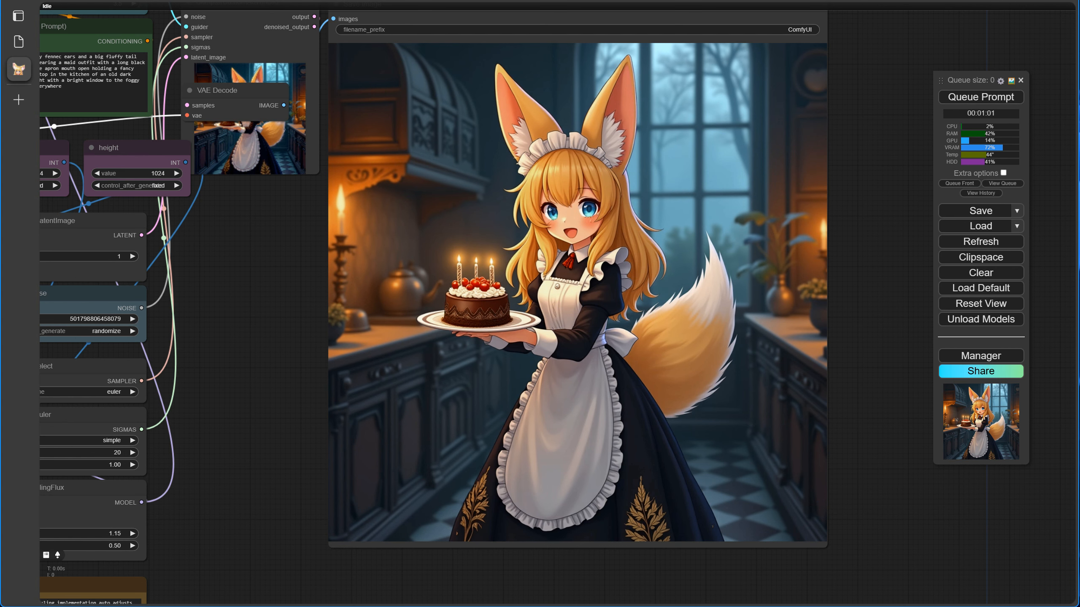
{"action": "left_click", "coordinate": [982, 274]}
{"action": "left_click", "coordinate": [606, 70]}
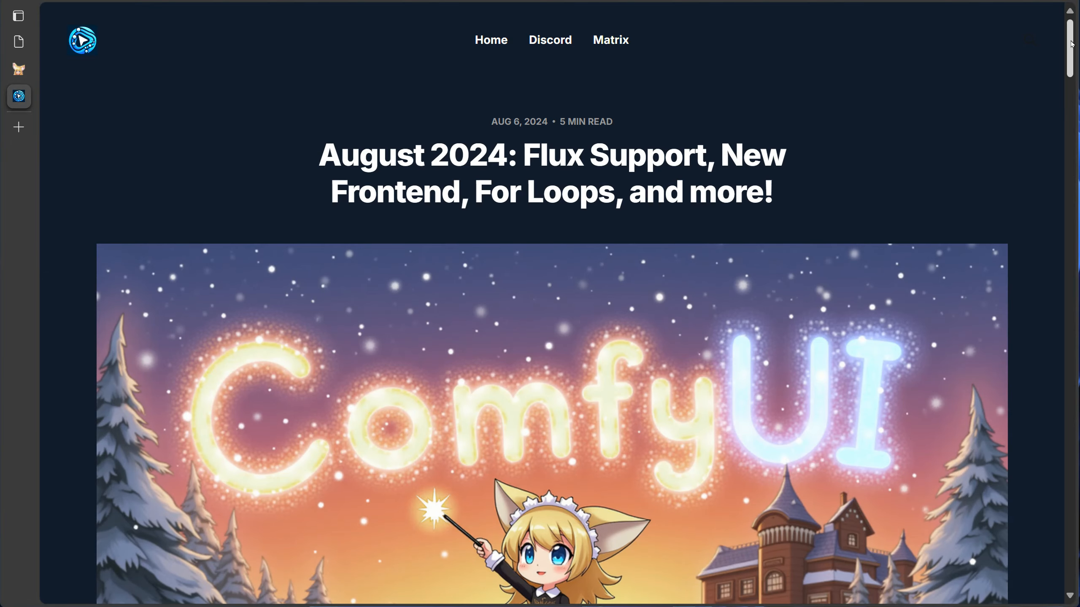
Read the New Frontend section of the August 2024 ComfyUI blog post, including its node search illustration
{"action": "left_click_drag", "start_coordinate": [1070, 41], "coordinate": [1060, 392]}
{"action": "scroll", "coordinate": [599, 598], "scroll_direction": "down", "scroll_amount": 5}
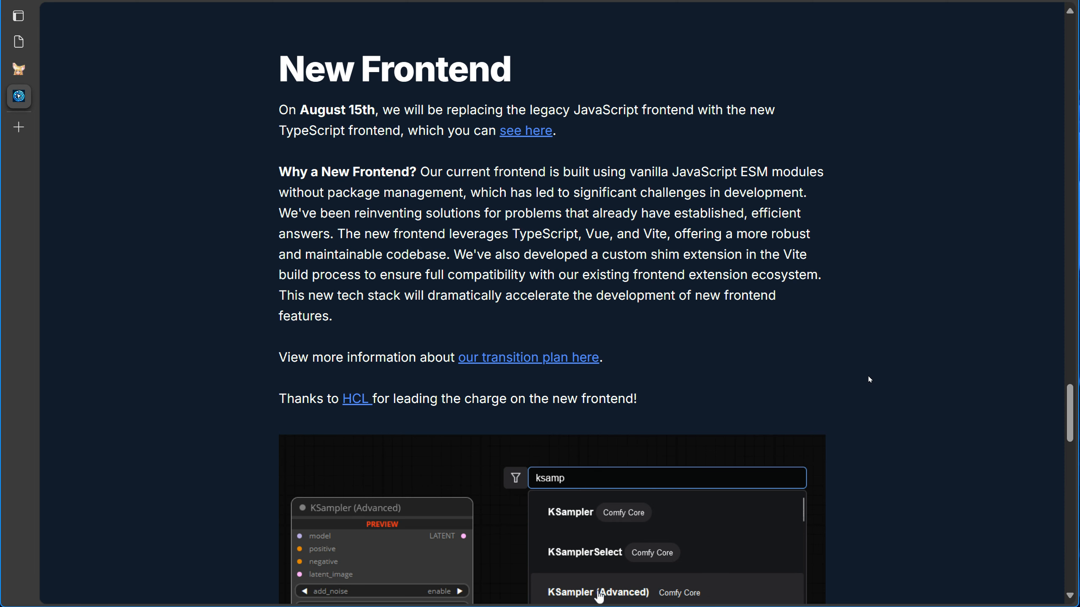
{"action": "scroll", "coordinate": [870, 379], "scroll_direction": "down", "scroll_amount": 6}
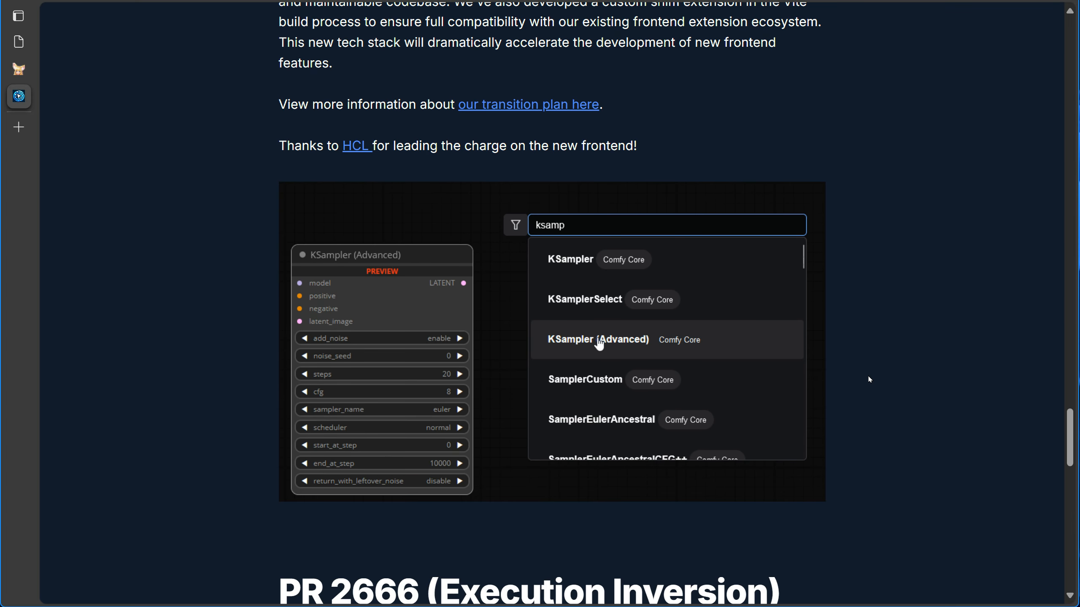
{"action": "scroll", "coordinate": [869, 379], "scroll_direction": "down", "scroll_amount": 1}
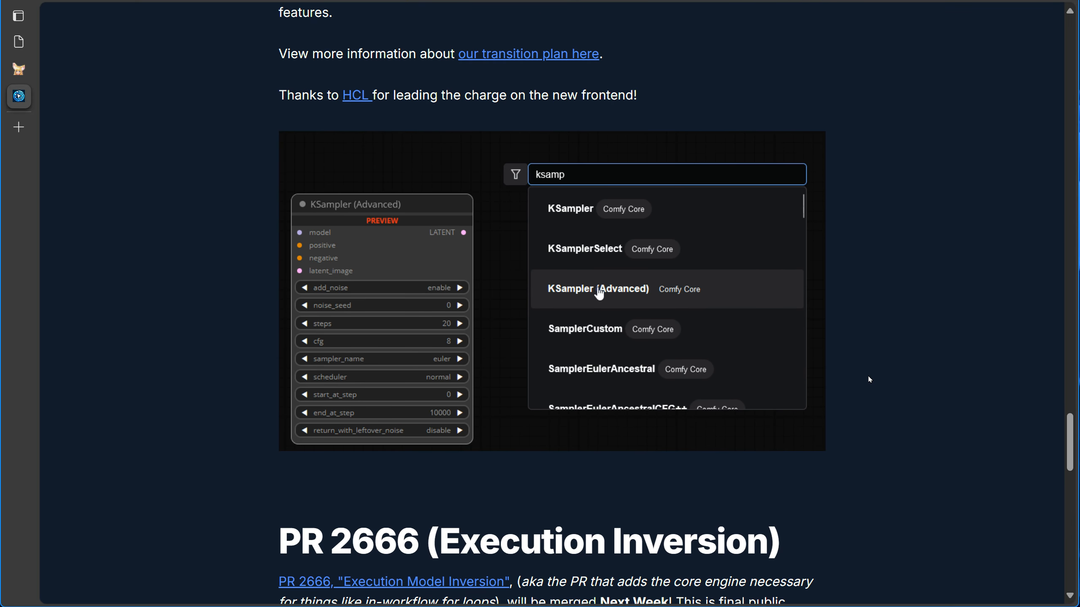
Read the blog post's PR 2666 (Execution Inversion) section and examine the loop and list accumulation examples down to the page end
{"action": "scroll", "coordinate": [870, 379], "scroll_direction": "down", "scroll_amount": 5}
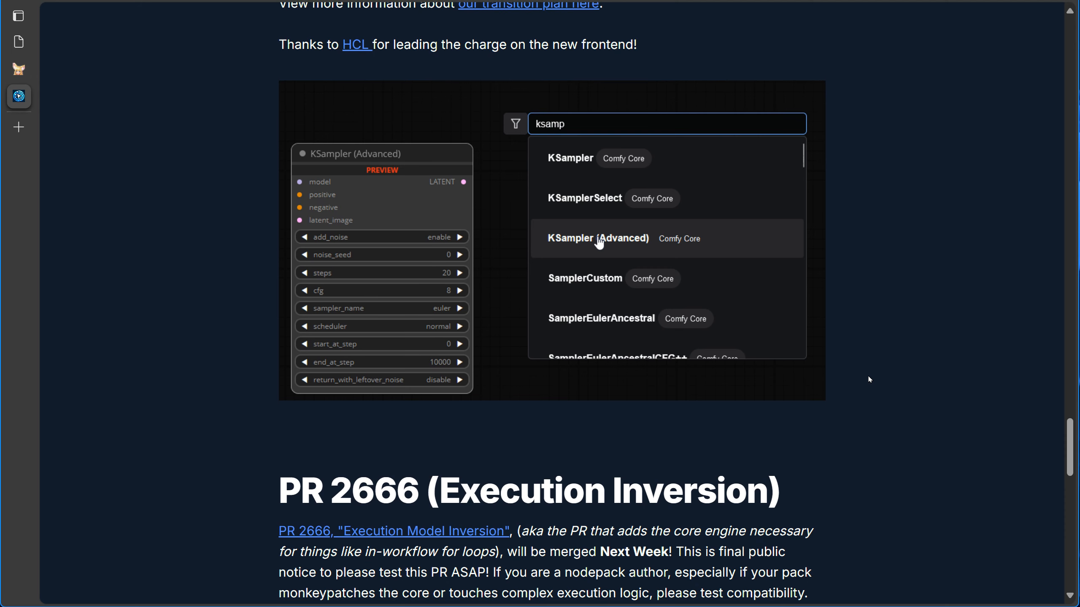
{"action": "scroll", "coordinate": [870, 379], "scroll_direction": "down", "scroll_amount": 6}
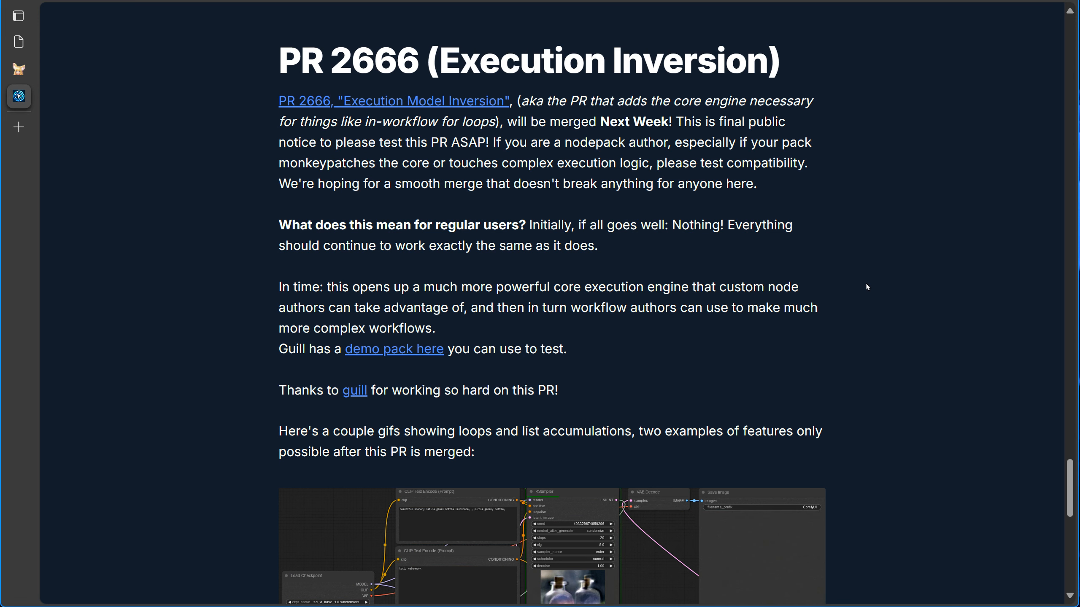
{"action": "scroll", "coordinate": [867, 285], "scroll_direction": "down", "scroll_amount": 3}
{"action": "scroll", "coordinate": [867, 287], "scroll_direction": "down", "scroll_amount": 2}
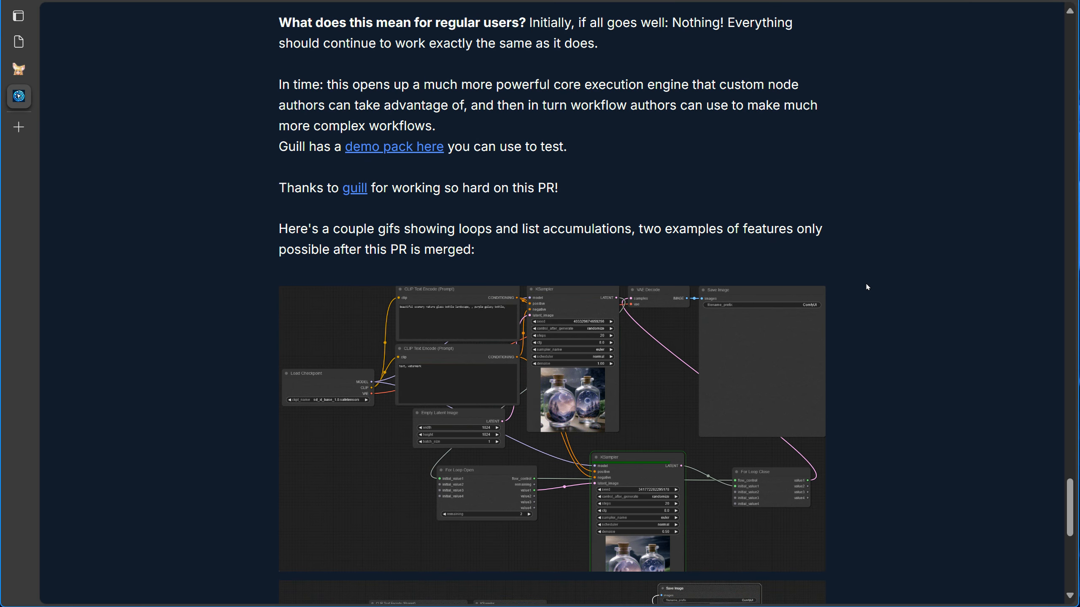
{"action": "scroll", "coordinate": [868, 287], "scroll_direction": "down", "scroll_amount": 9}
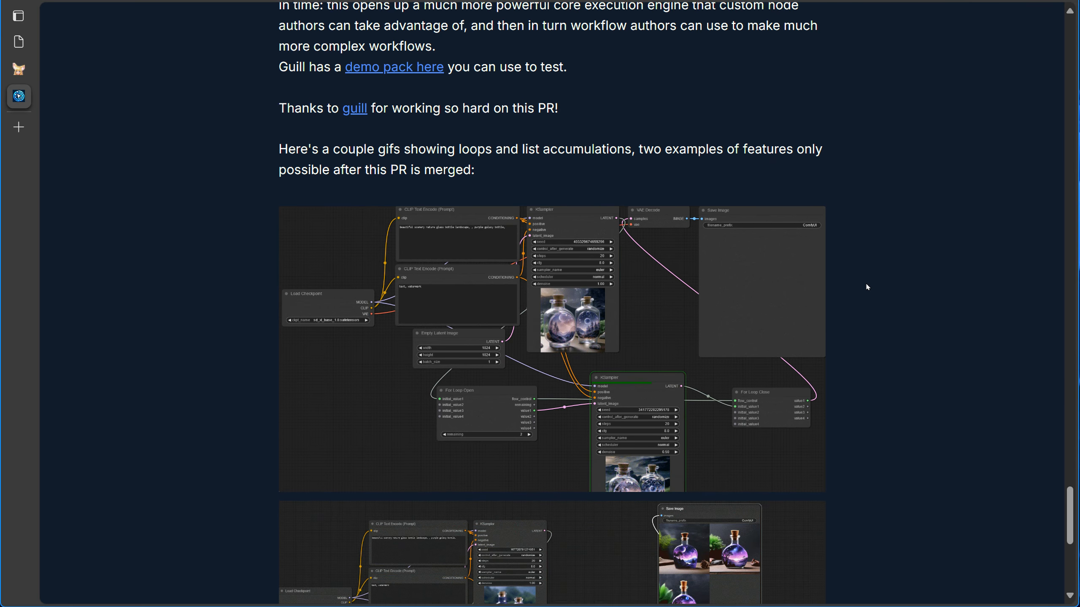
{"action": "scroll", "coordinate": [867, 287], "scroll_direction": "down", "scroll_amount": 2}
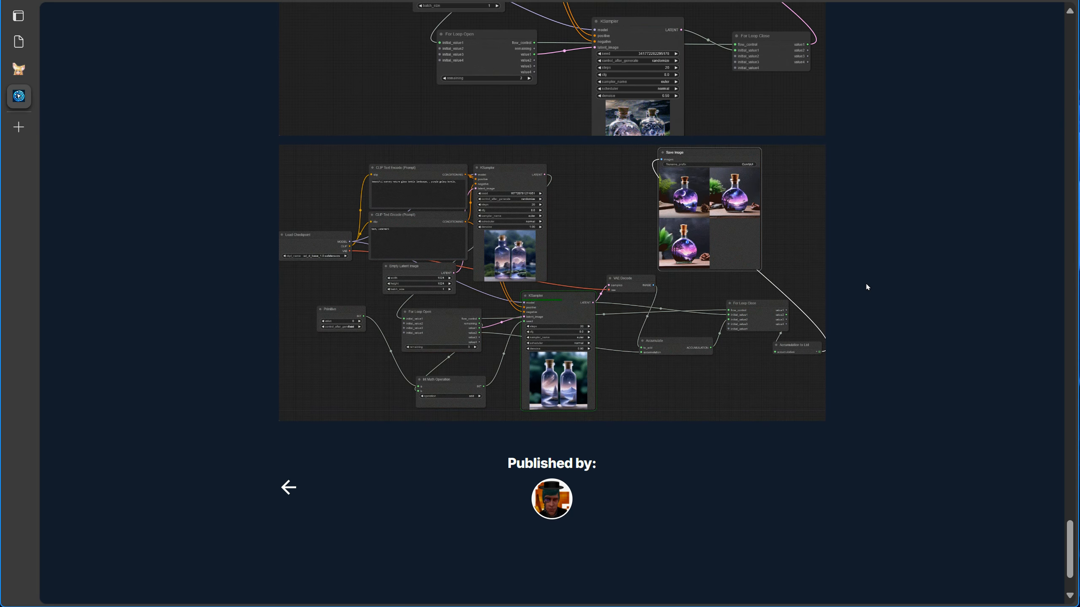
{"action": "scroll", "coordinate": [867, 288], "scroll_direction": "down", "scroll_amount": 2}
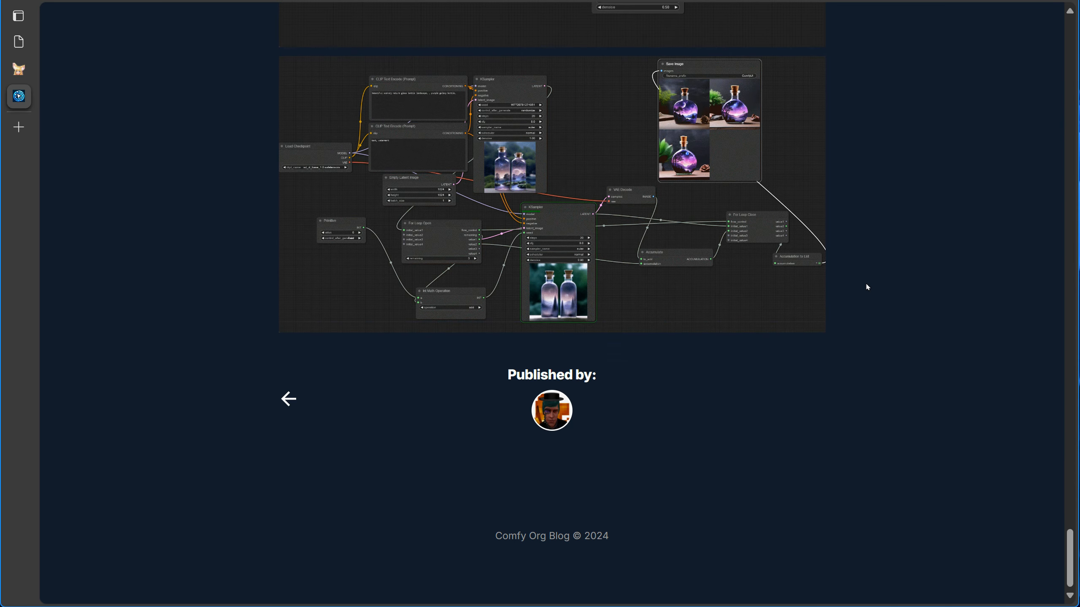
{"action": "scroll", "coordinate": [867, 287], "scroll_direction": "up", "scroll_amount": 3}
{"action": "scroll", "coordinate": [867, 287], "scroll_direction": "up", "scroll_amount": 3}
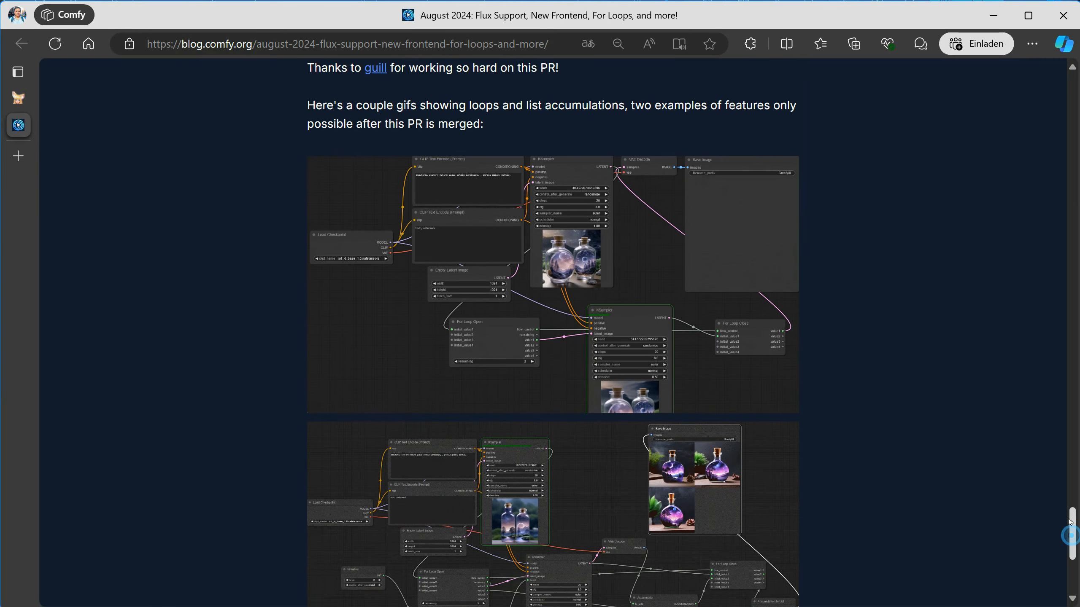
Open the ComfyUI_frontend repository from the blog's New Frontend section and look through its file list and README
{"action": "left_click_drag", "start_coordinate": [1067, 523], "coordinate": [1059, 427]}
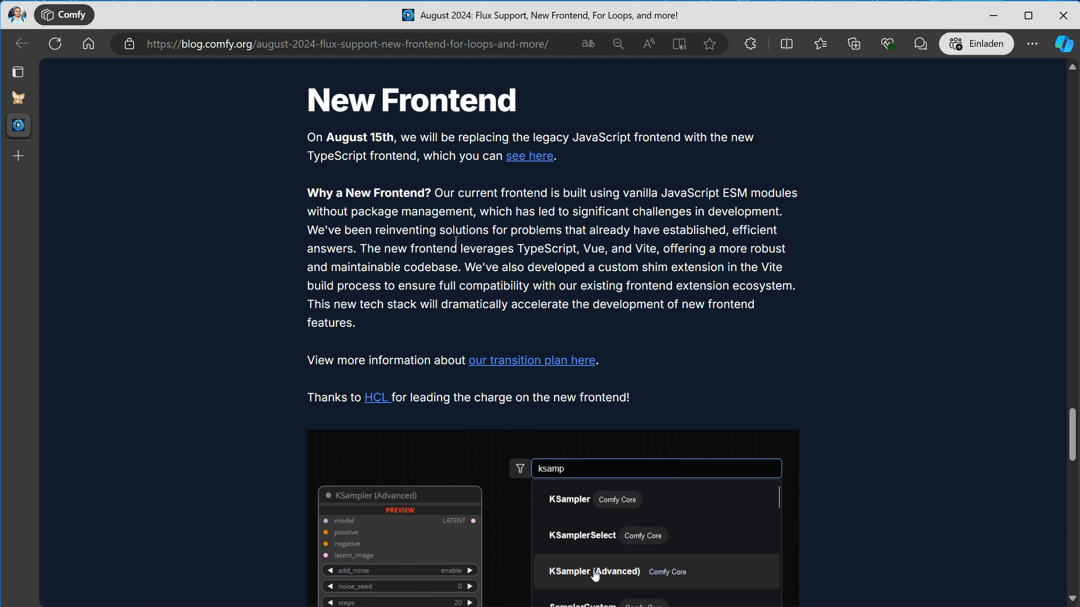
{"action": "left_click", "coordinate": [526, 164]}
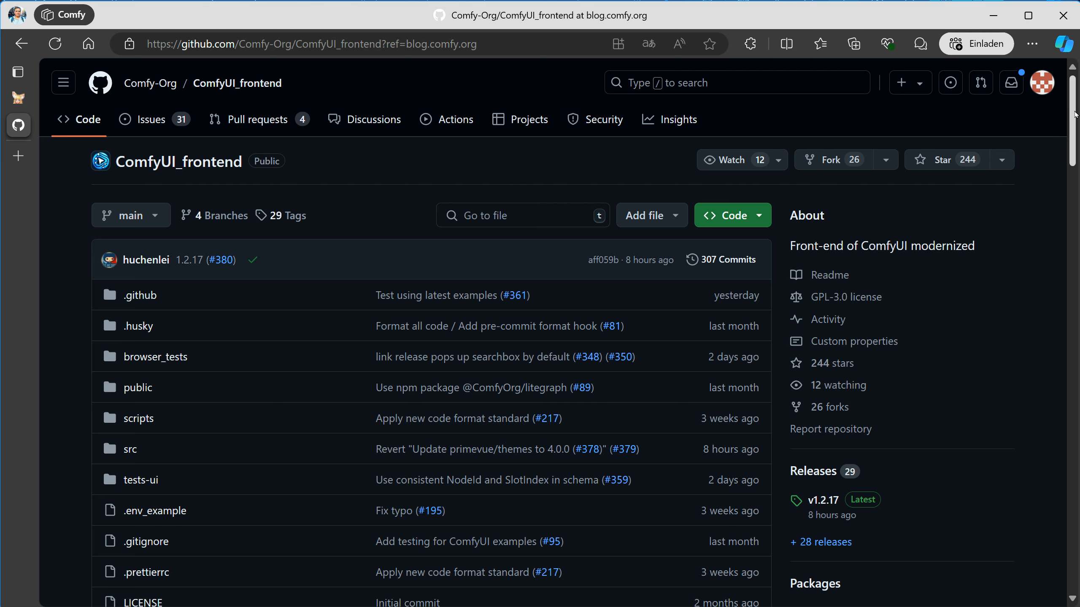
{"action": "scroll", "coordinate": [668, 195], "scroll_direction": "down", "scroll_amount": 6}
{"action": "scroll", "coordinate": [432, 332], "scroll_direction": "down", "scroll_amount": 10}
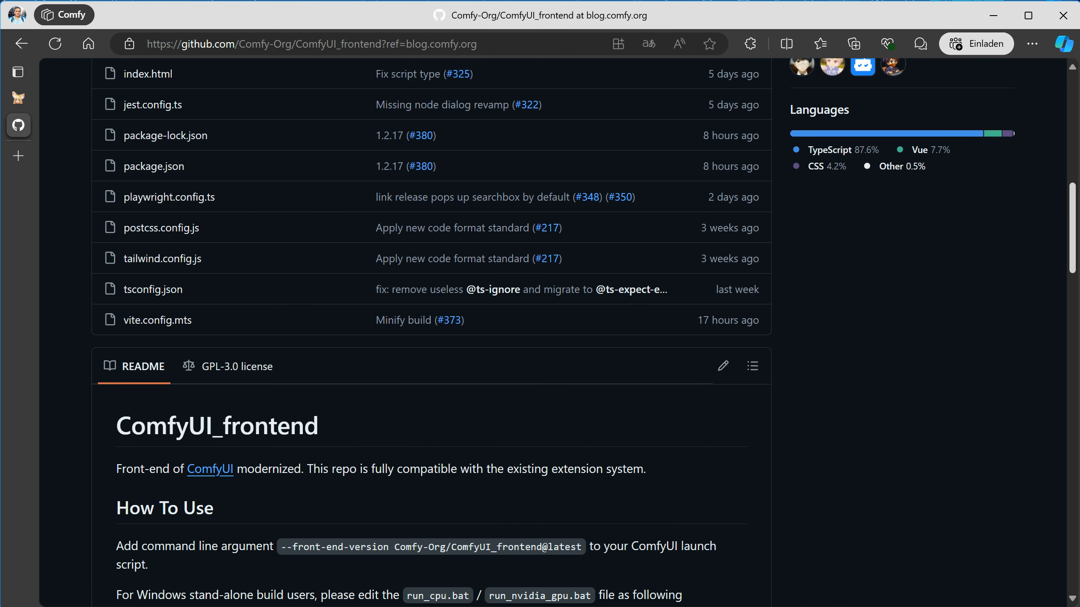
{"action": "scroll", "coordinate": [1048, 184], "scroll_direction": "down", "scroll_amount": 5}
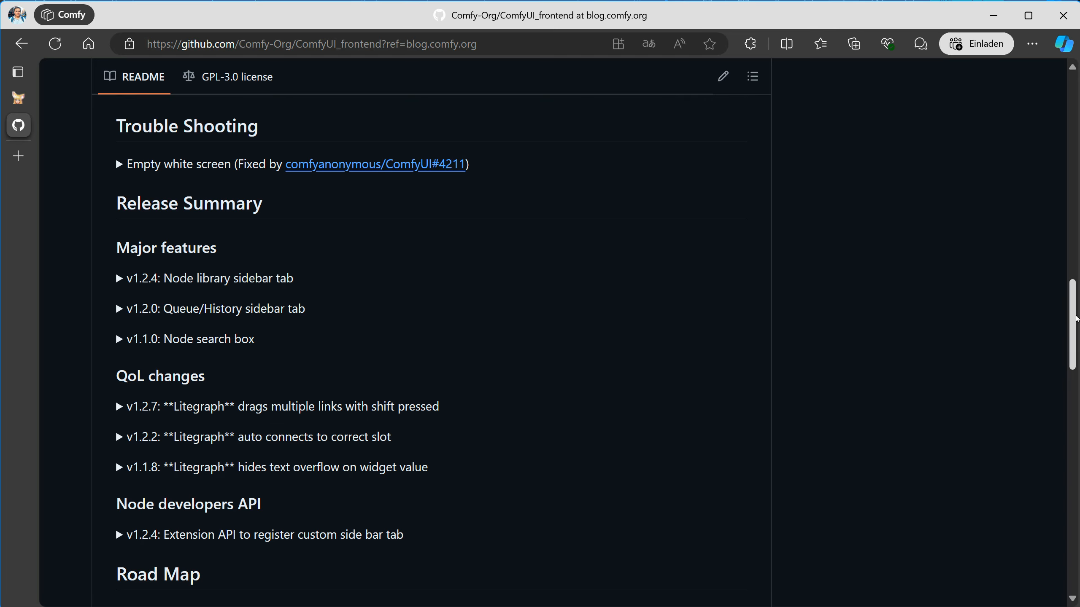
{"action": "scroll", "coordinate": [1048, 184], "scroll_direction": "up", "scroll_amount": 13}
{"action": "scroll", "coordinate": [1048, 184], "scroll_direction": "up", "scroll_amount": 9}
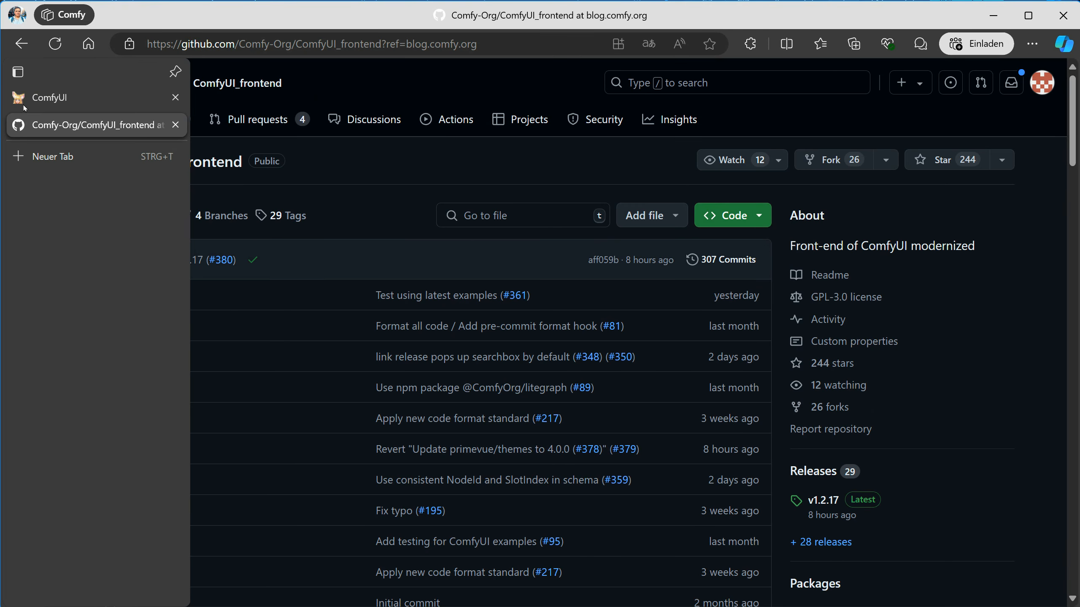
Go back to the blog post, open the frontend transition plan and read the announcement's opening sections
{"action": "left_click", "coordinate": [21, 51]}
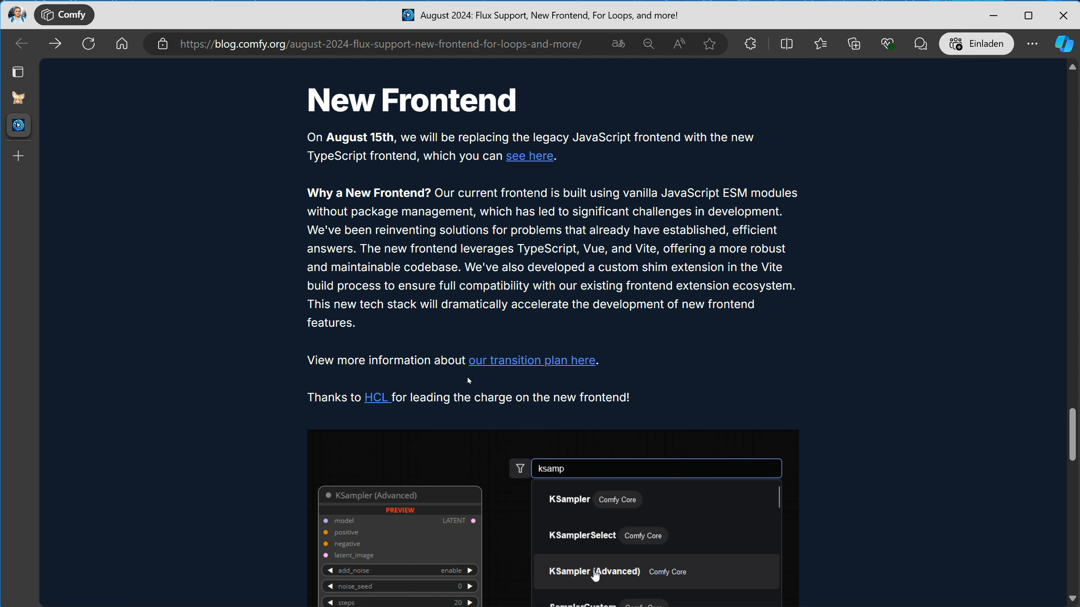
{"action": "left_click", "coordinate": [504, 364]}
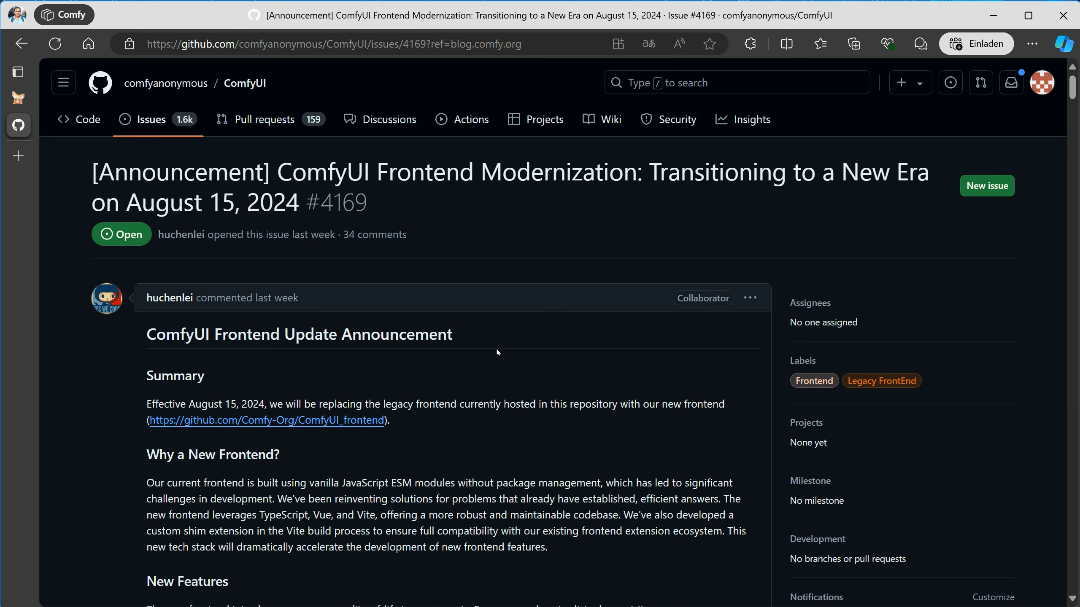
{"action": "scroll", "coordinate": [498, 353], "scroll_direction": "down", "scroll_amount": 4}
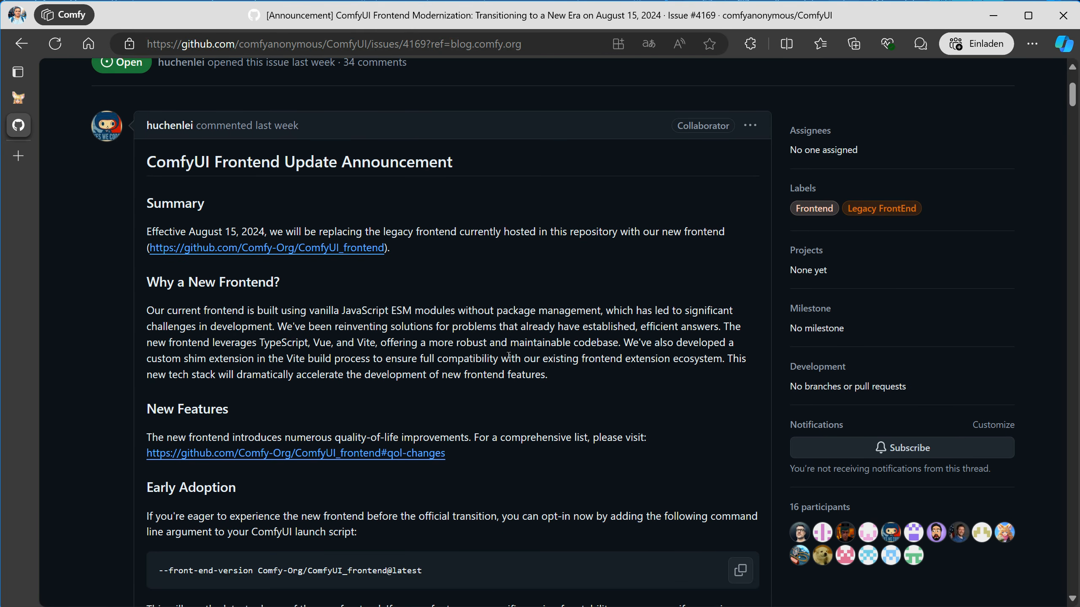
{"action": "scroll", "coordinate": [509, 355], "scroll_direction": "down", "scroll_amount": 1}
{"action": "scroll", "coordinate": [504, 353], "scroll_direction": "up", "scroll_amount": 2}
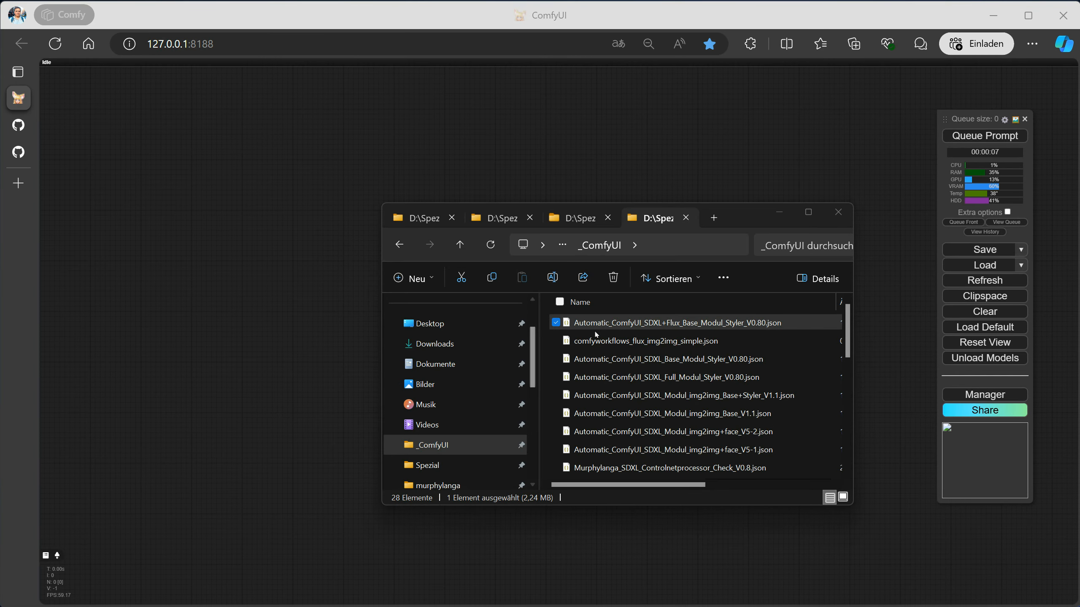
Load the workflow file Automatic_ComfyUI_SDXL+Flux_Base_Modul_Styler_V0.80.json onto the ComfyUI canvas and dismiss the missing-node notice
{"action": "left_click_drag", "start_coordinate": [614, 322], "coordinate": [246, 242]}
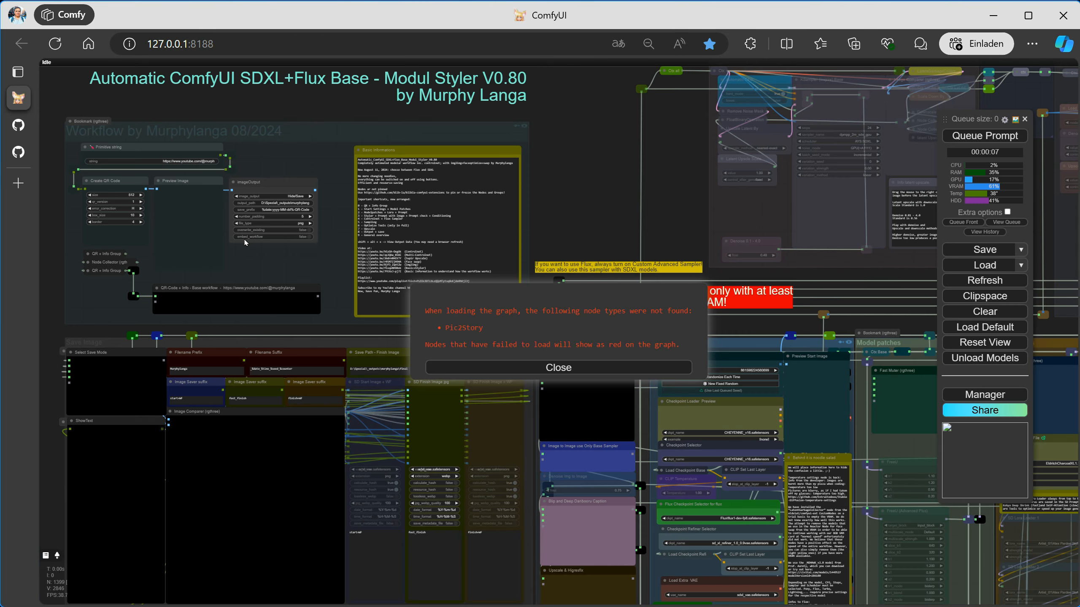
{"action": "left_click", "coordinate": [551, 370]}
Delete the missing Pic2Story node, the bright red one between the Portrait Master and Prompt with Styler groups
{"action": "scroll", "coordinate": [584, 218], "scroll_direction": "down", "scroll_amount": 6}
{"action": "left_click_drag", "start_coordinate": [583, 216], "coordinate": [40, 104]}
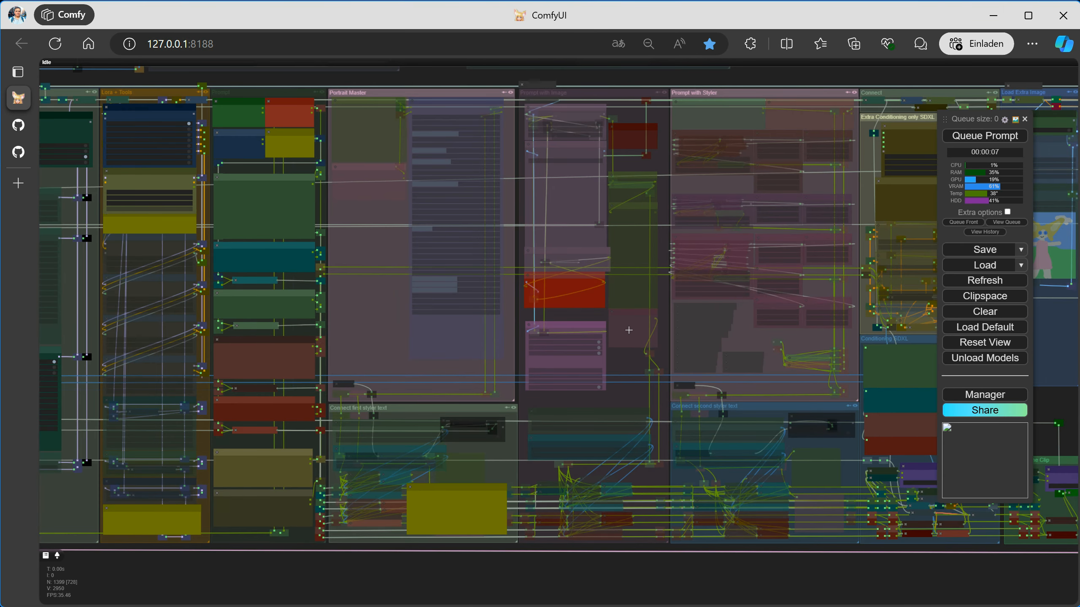
{"action": "scroll", "coordinate": [638, 357], "scroll_direction": "up", "scroll_amount": 4}
{"action": "left_click", "coordinate": [579, 297]}
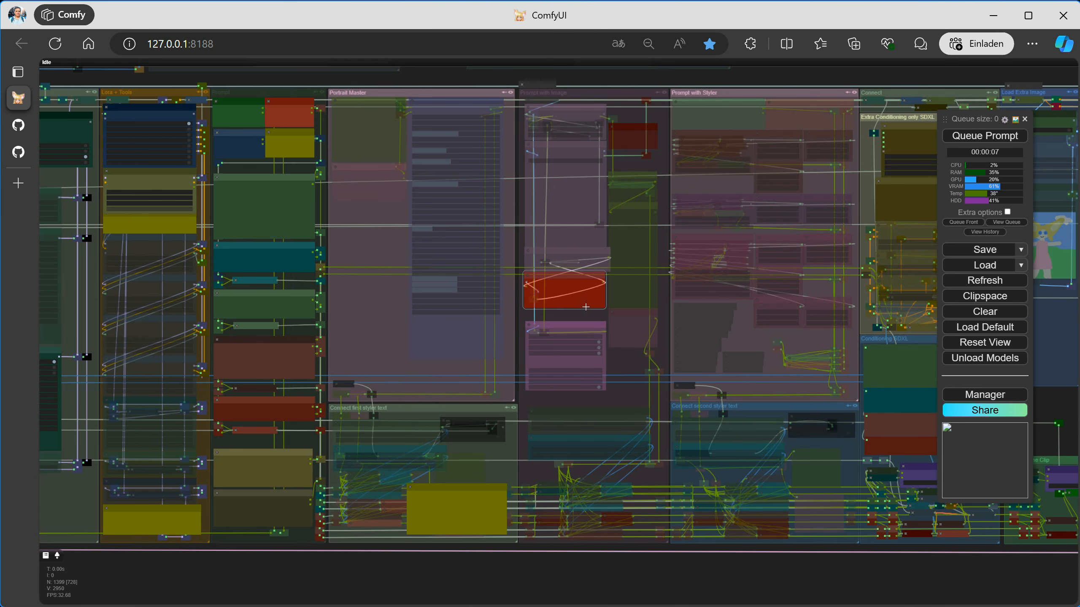
{"action": "key", "text": "Delete"}
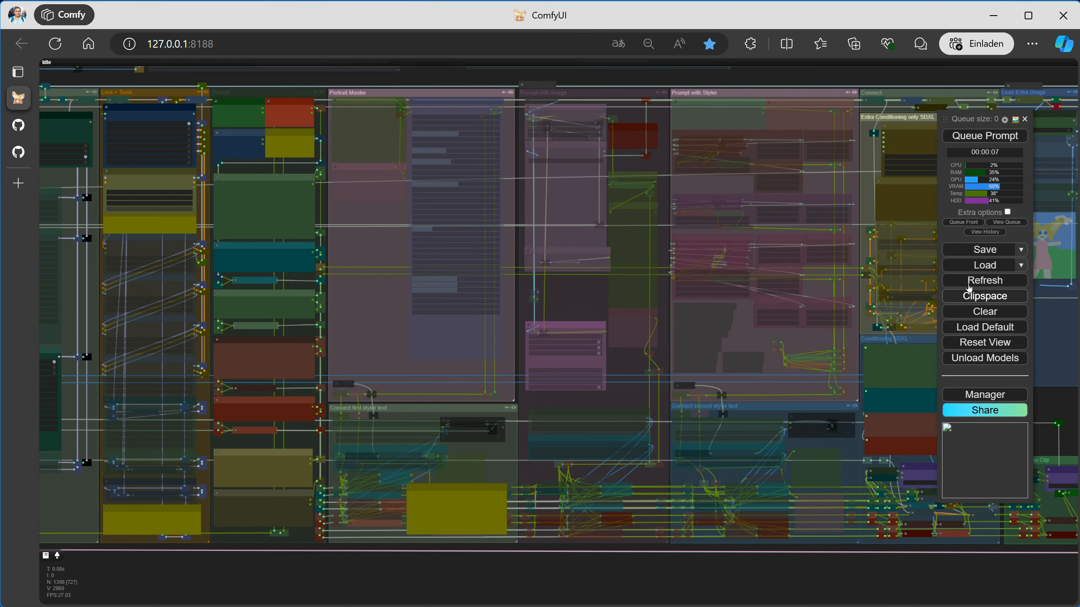
Save the graph to the workflows collection, removing the prefix Automatic_ComfyUI_SDXL+ so the filename is Flux_Base_Modul_Styler_V0.80.json
{"action": "left_click", "coordinate": [1021, 250]}
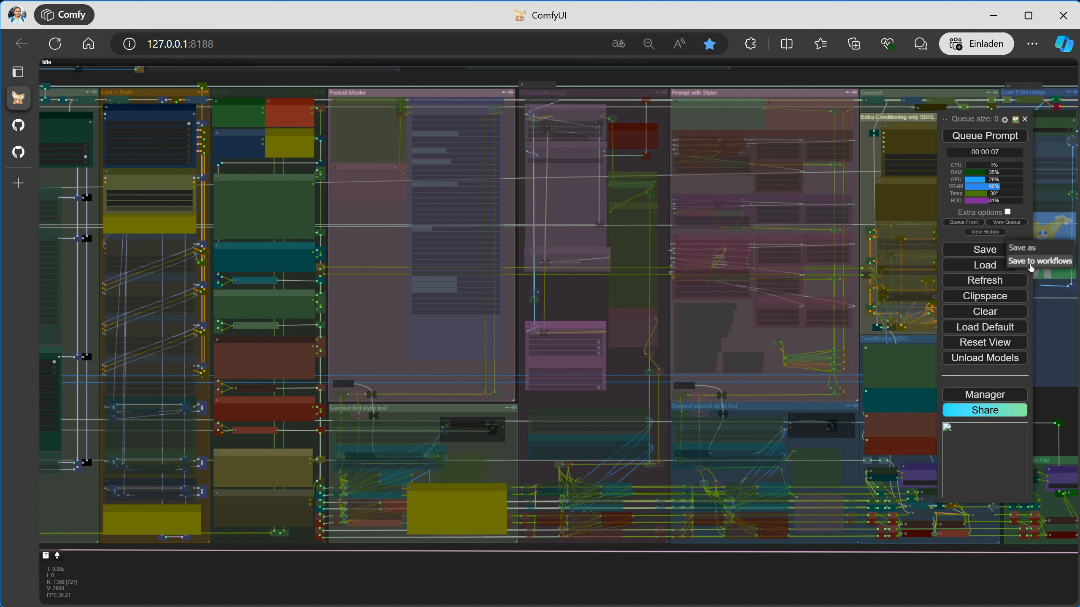
{"action": "left_click", "coordinate": [1030, 261]}
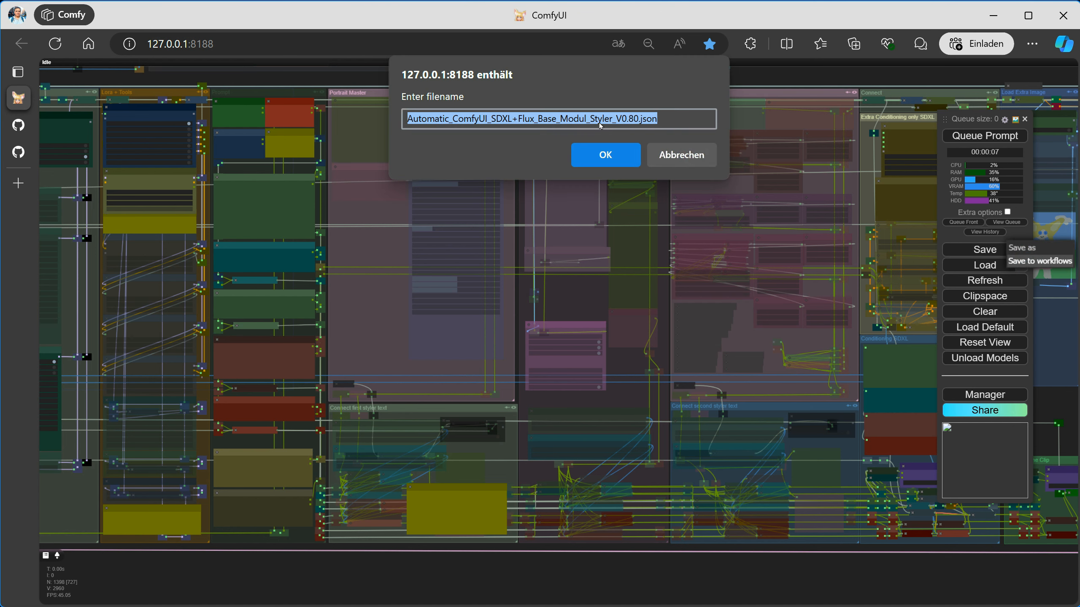
{"action": "left_click", "coordinate": [581, 121]}
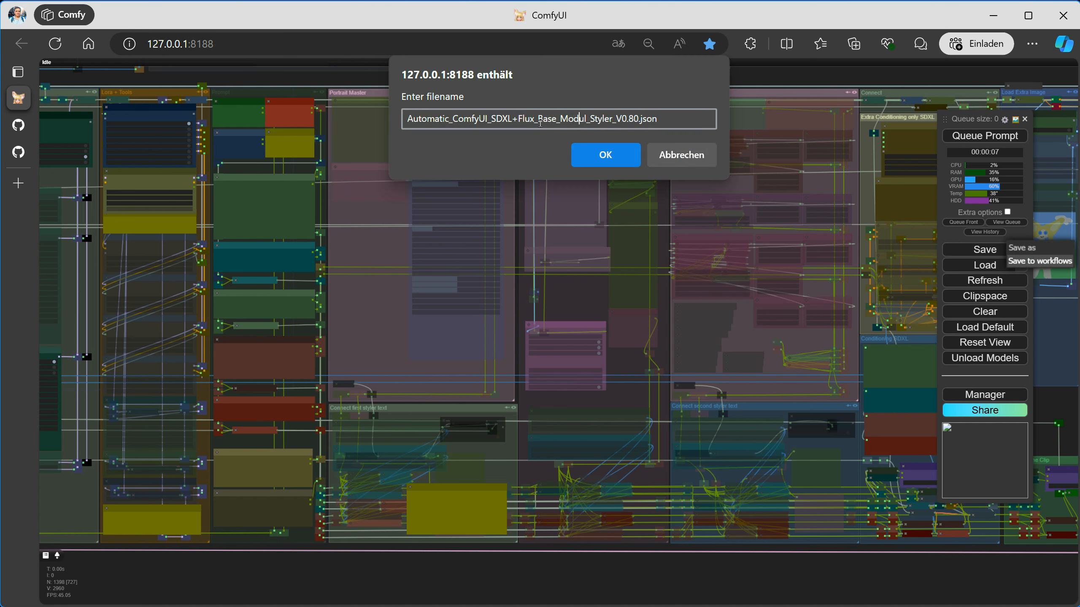
{"action": "left_click_drag", "start_coordinate": [518, 120], "coordinate": [402, 120]}
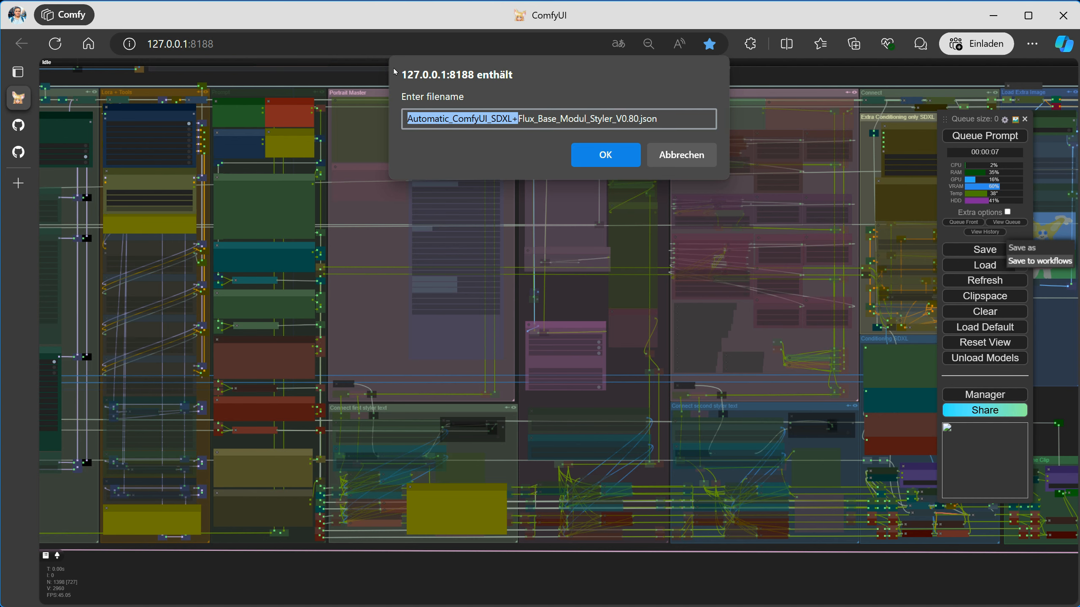
{"action": "key", "text": "BackSpace"}
{"action": "key", "text": "Return"}
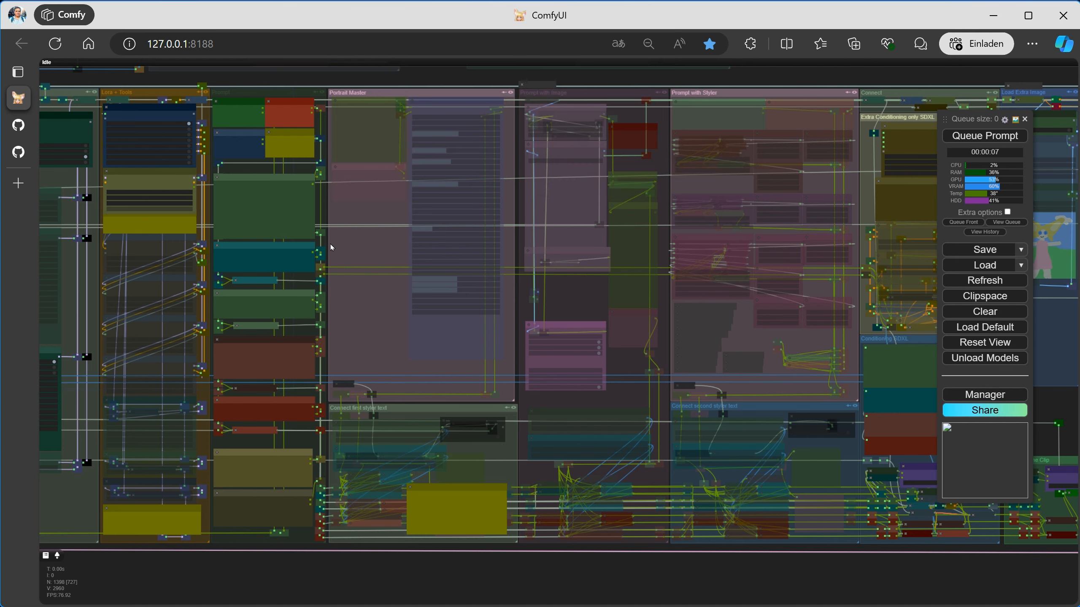
Queue a test generation with Only Base Sampler and Extra VAE enabled in the Choose Groups node
{"action": "scroll", "coordinate": [332, 247], "scroll_direction": "down", "scroll_amount": 6}
{"action": "left_click_drag", "start_coordinate": [215, 484], "coordinate": [652, 602]}
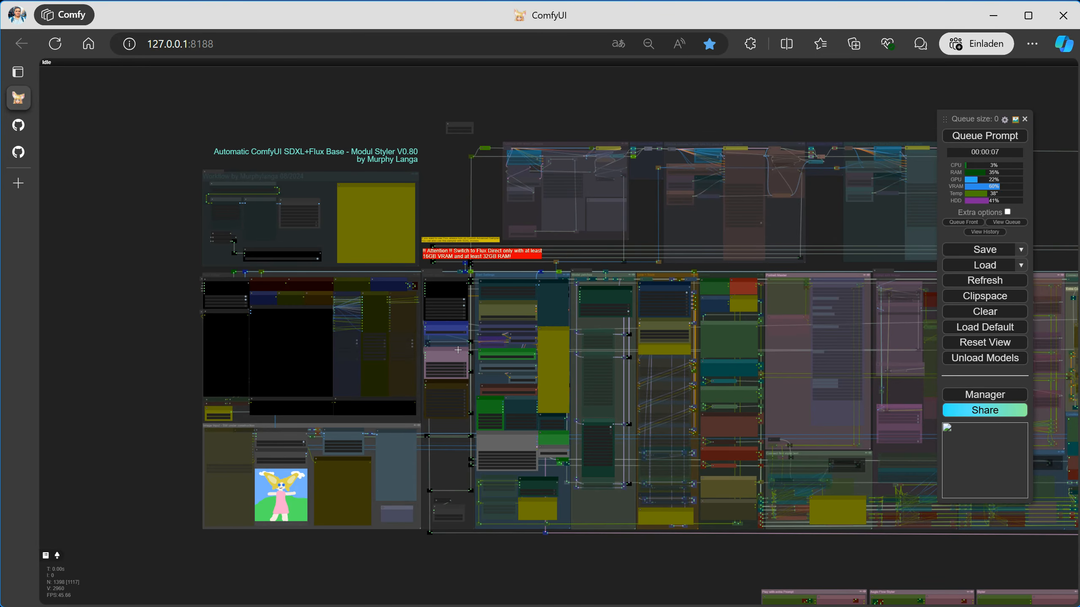
{"action": "scroll", "coordinate": [448, 350], "scroll_direction": "up", "scroll_amount": 12}
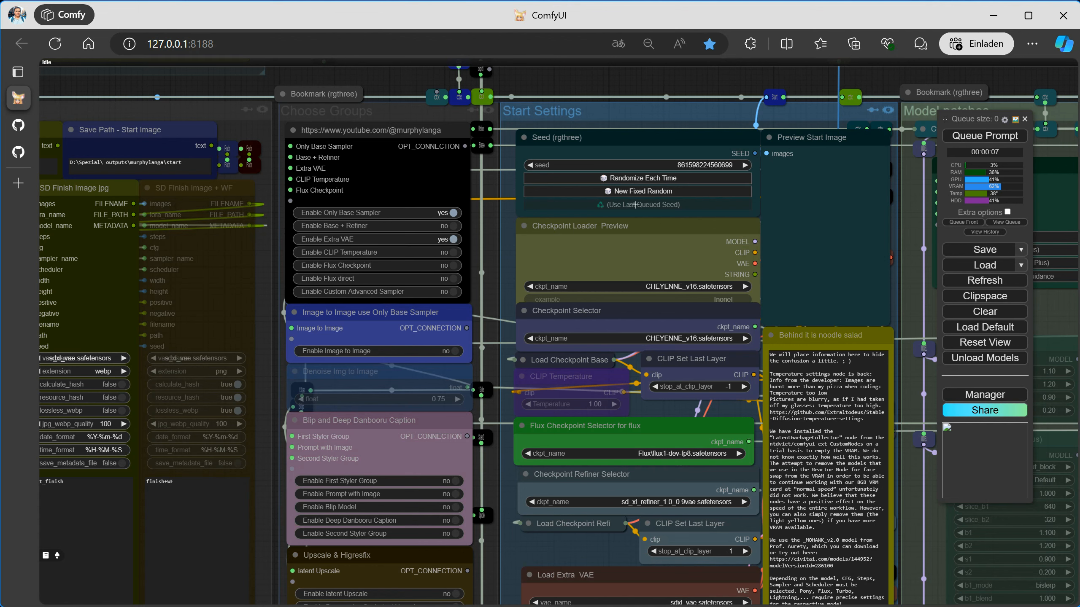
{"action": "left_click", "coordinate": [993, 135]}
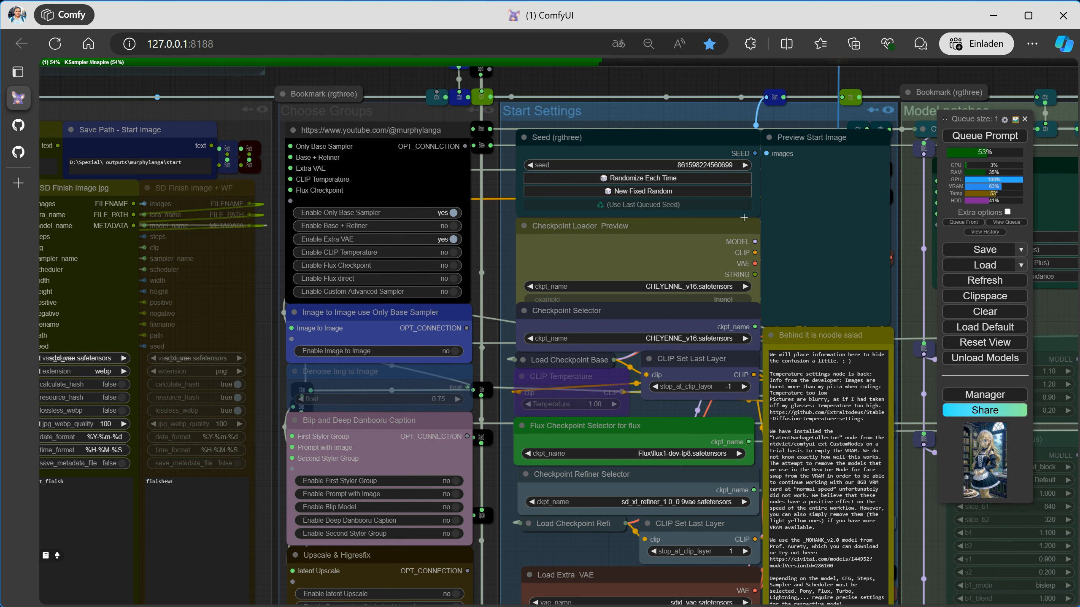
Inspect the base sampler's finished image in the Image Comparer node of the image saving group
{"action": "scroll", "coordinate": [739, 212], "scroll_direction": "down", "scroll_amount": 4}
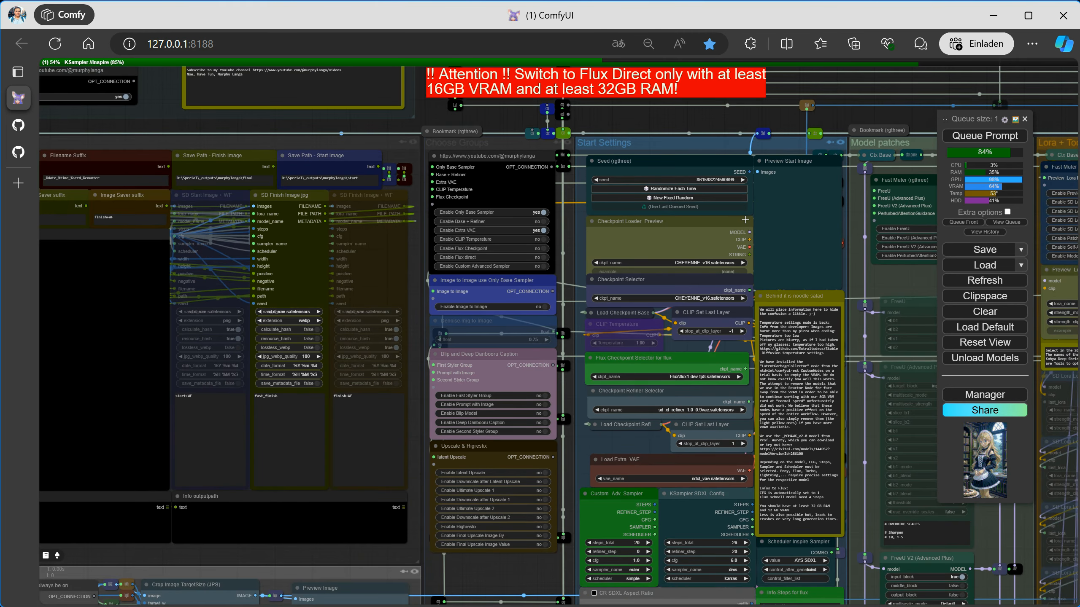
{"action": "scroll", "coordinate": [757, 207], "scroll_direction": "down", "scroll_amount": 3}
{"action": "left_click_drag", "start_coordinate": [69, 270], "coordinate": [61, 220]}
{"action": "scroll", "coordinate": [80, 237], "scroll_direction": "up", "scroll_amount": 6}
{"action": "scroll", "coordinate": [61, 221], "scroll_direction": "up", "scroll_amount": 2}
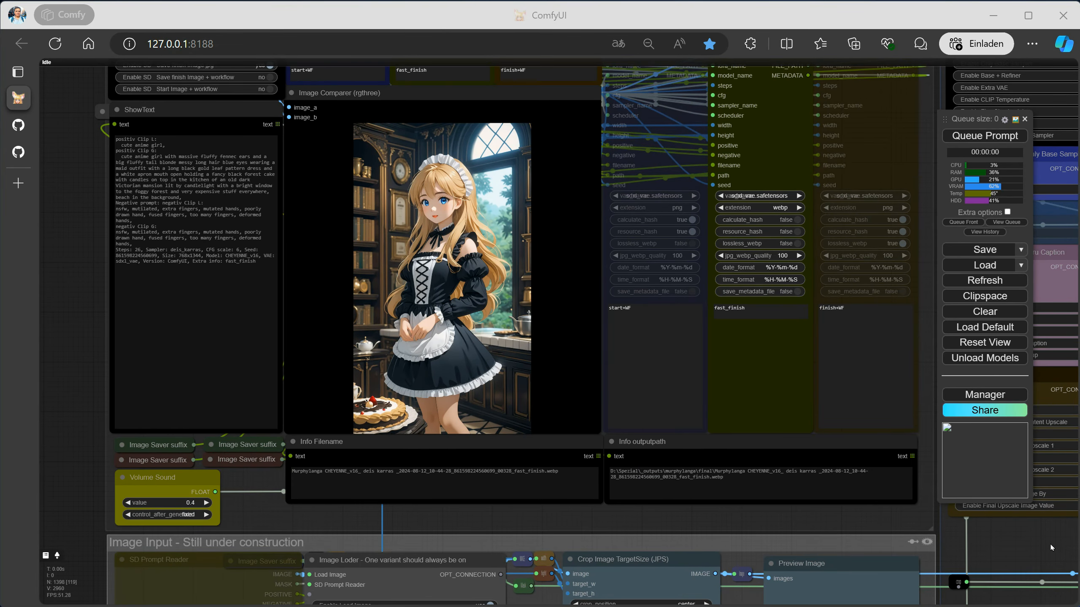
Switch from Only Base Sampler to Custom Advanced Sampler and queue a generation to inspect its image
{"action": "left_click_drag", "start_coordinate": [1051, 548], "coordinate": [591, 584]}
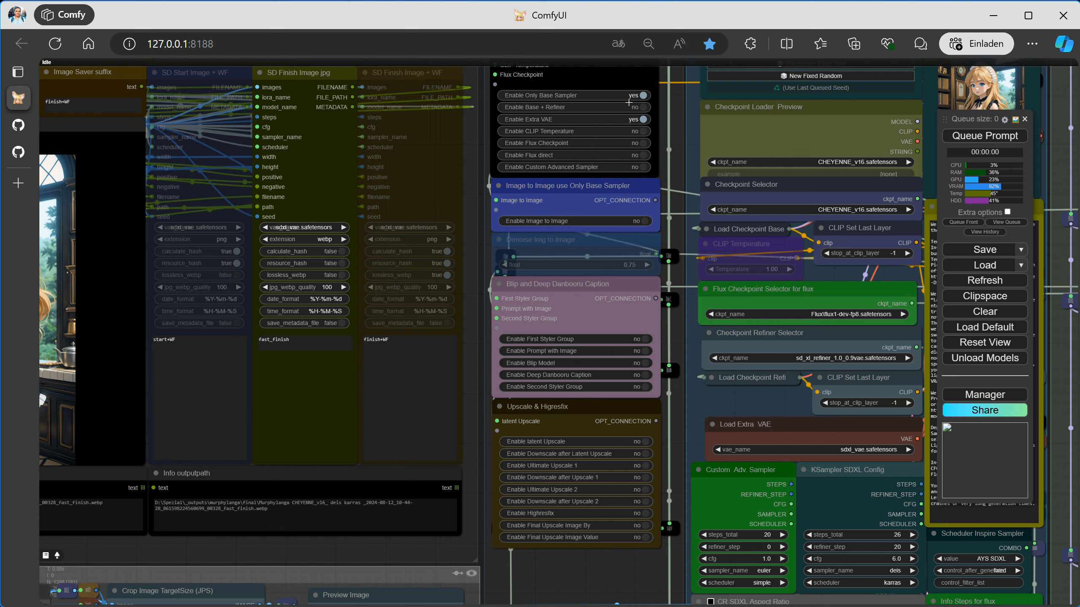
{"action": "left_click", "coordinate": [647, 97]}
{"action": "left_click", "coordinate": [644, 167]}
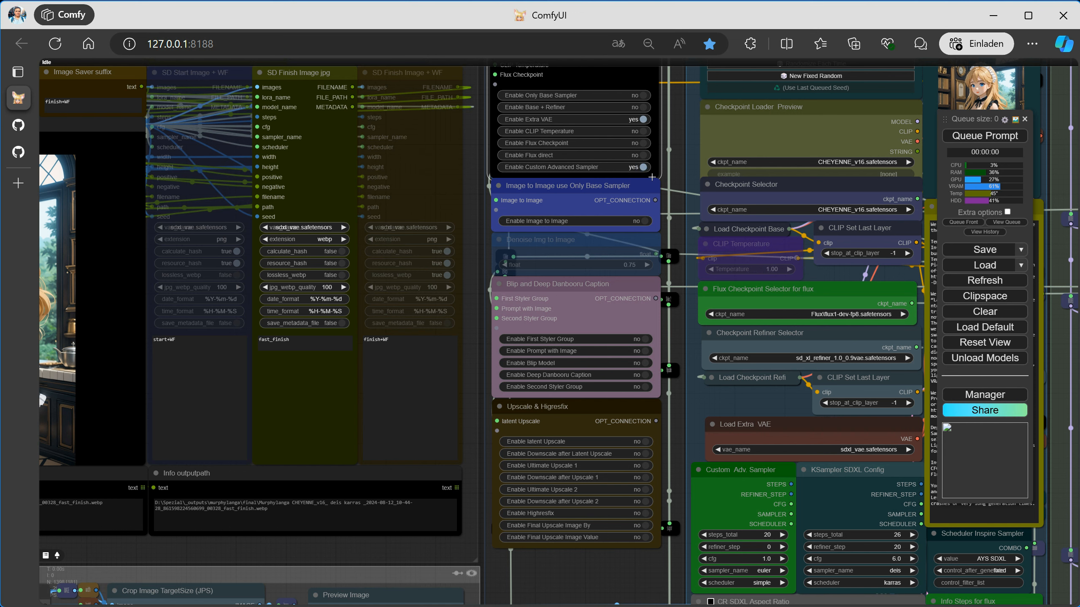
{"action": "left_click", "coordinate": [978, 139]}
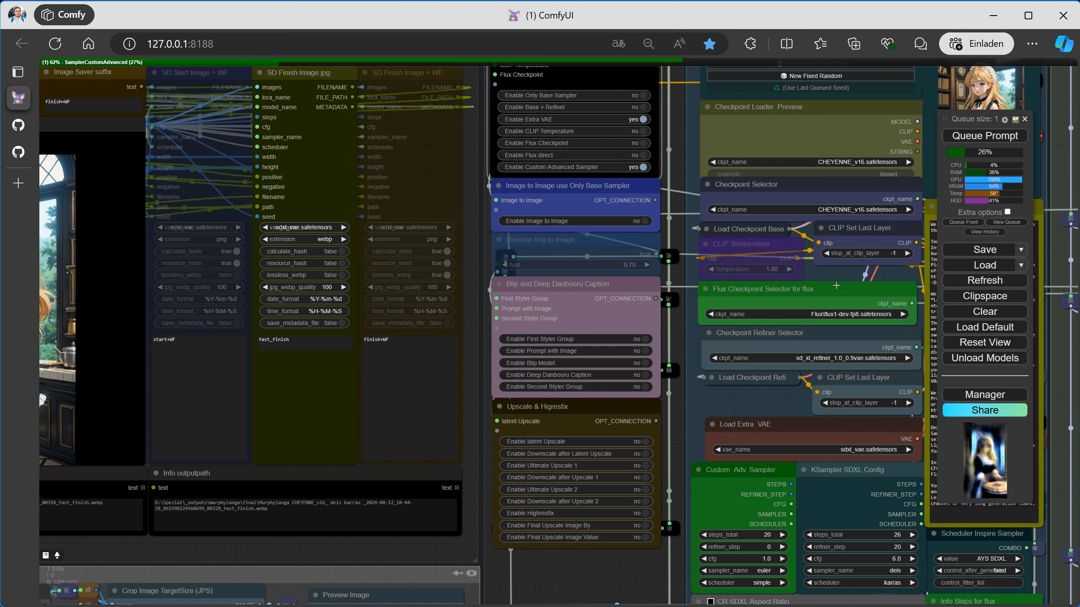
{"action": "left_click_drag", "start_coordinate": [588, 570], "coordinate": [810, 575]}
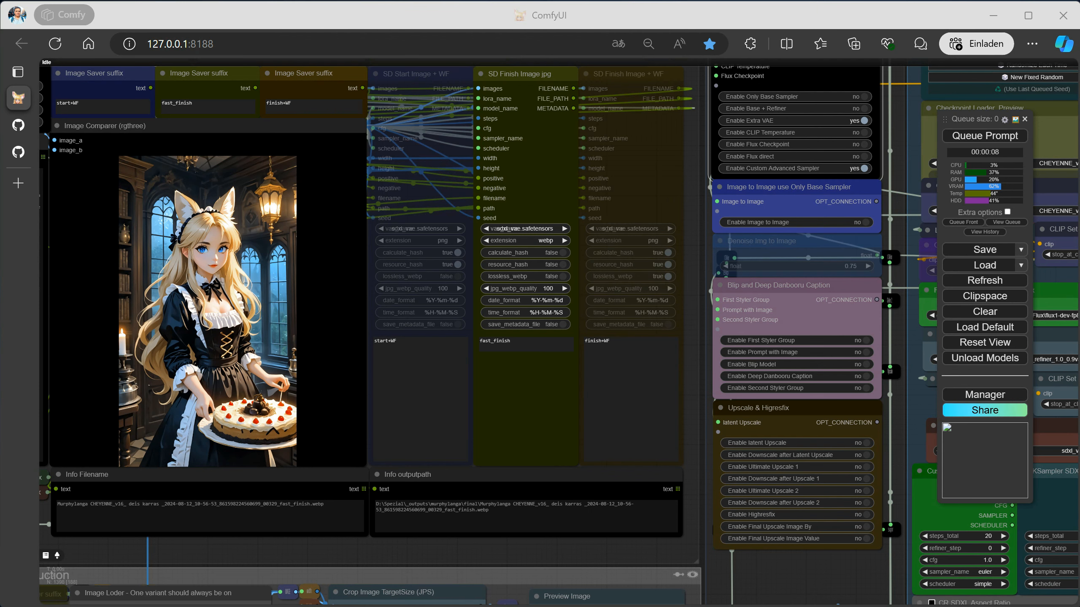
Disable Extra VAE and enable Flux Checkpoint in the Choose Groups node
{"action": "left_click", "coordinate": [865, 121]}
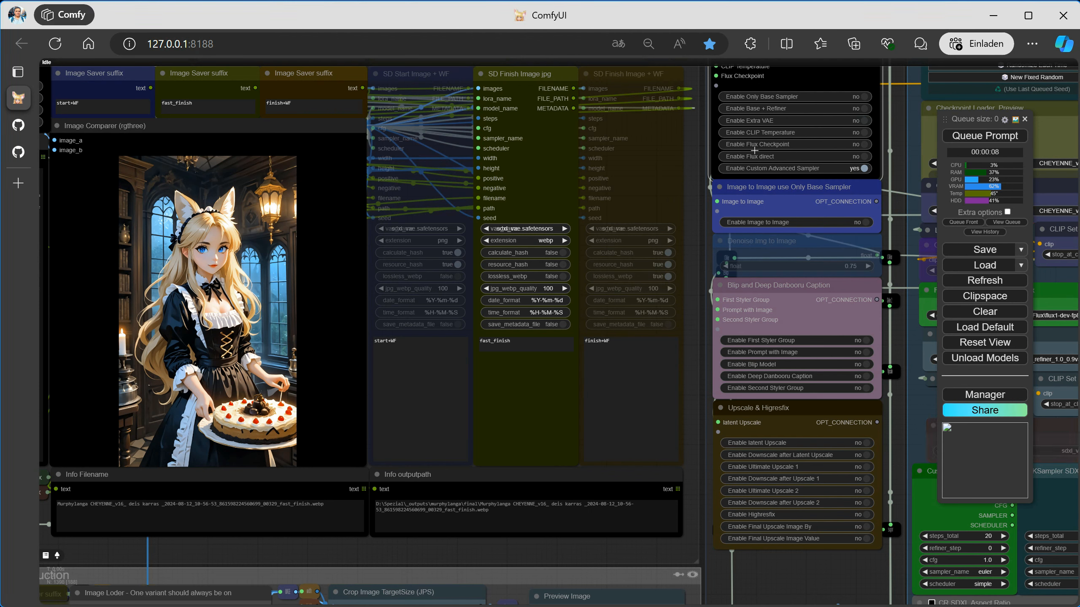
{"action": "left_click", "coordinate": [869, 146]}
{"action": "scroll", "coordinate": [906, 413], "scroll_direction": "down", "scroll_amount": 3}
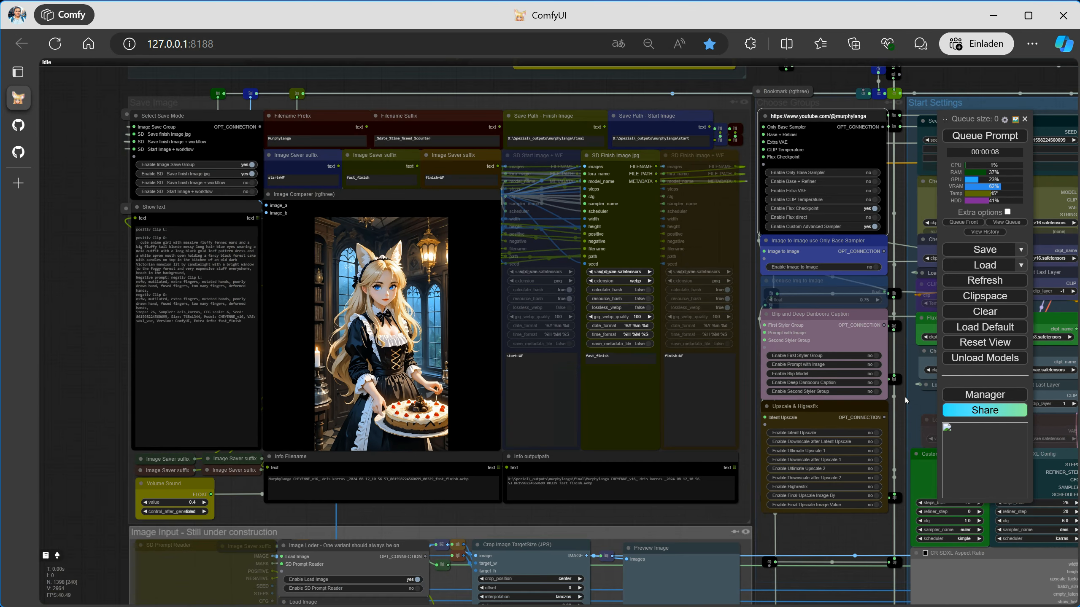
Check the Flux notes, Custom Adv. Sampler settings and Flux checkpoint selector in Start Settings, and queue the Flux generation
{"action": "left_click_drag", "start_coordinate": [905, 403], "coordinate": [344, 270]}
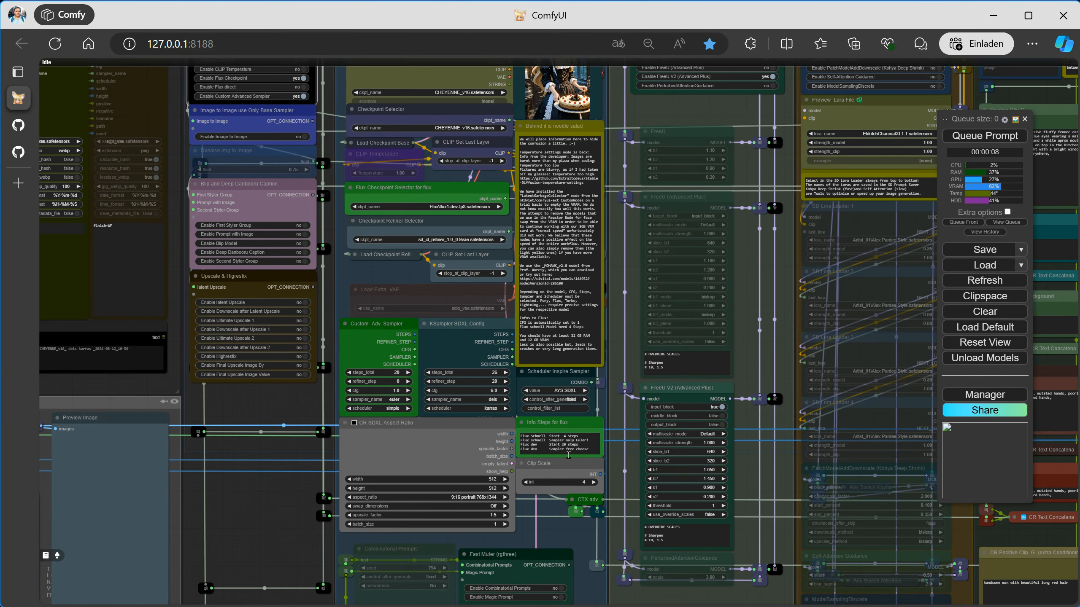
{"action": "scroll", "coordinate": [596, 424], "scroll_direction": "up", "scroll_amount": 9}
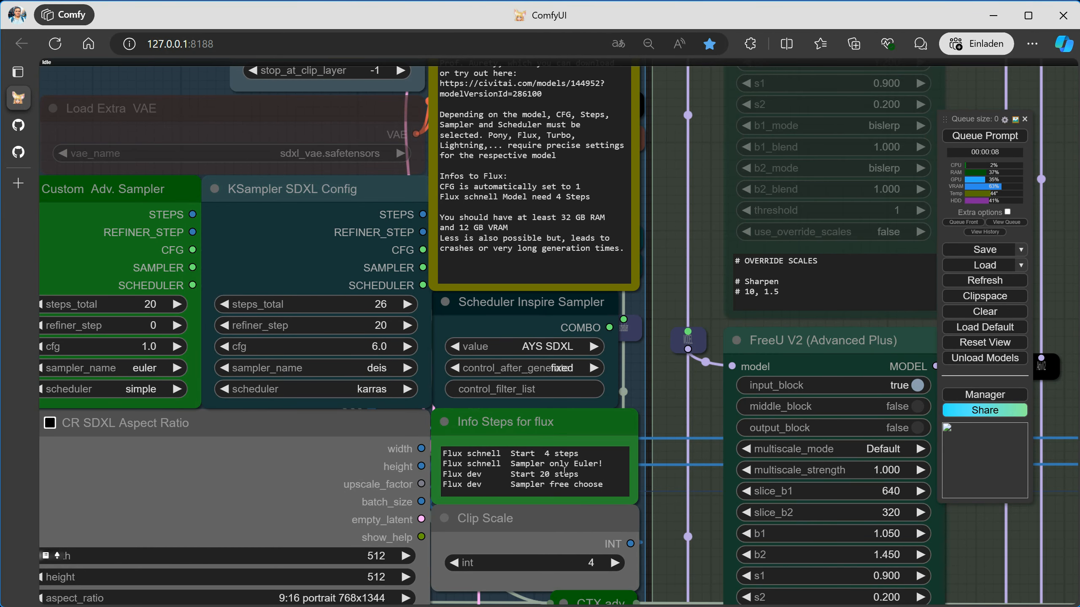
{"action": "left_click_drag", "start_coordinate": [658, 268], "coordinate": [824, 251]}
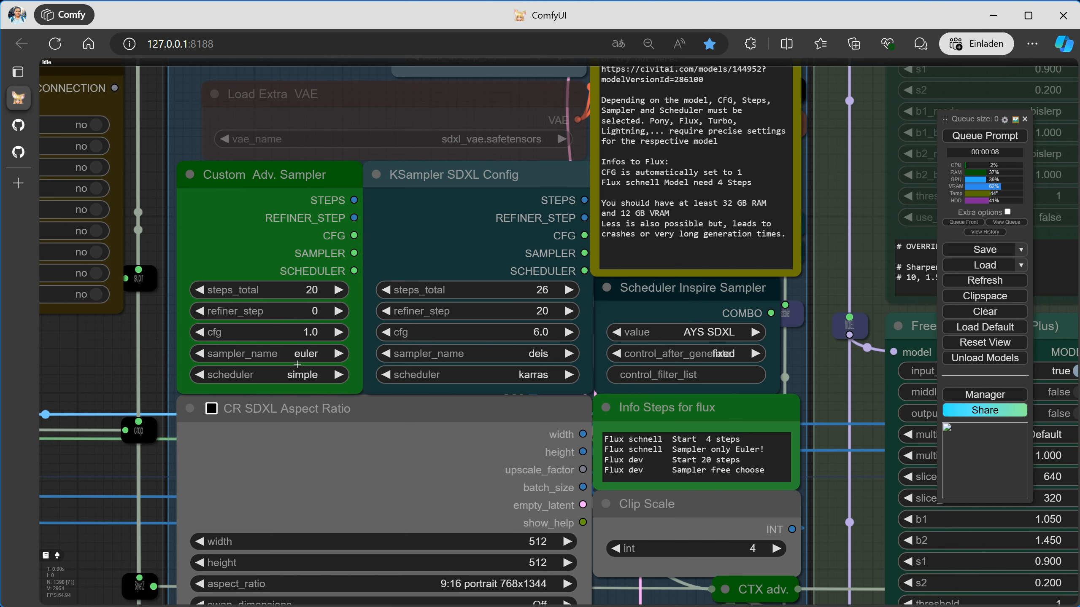
{"action": "left_click_drag", "start_coordinate": [867, 183], "coordinate": [866, 415]}
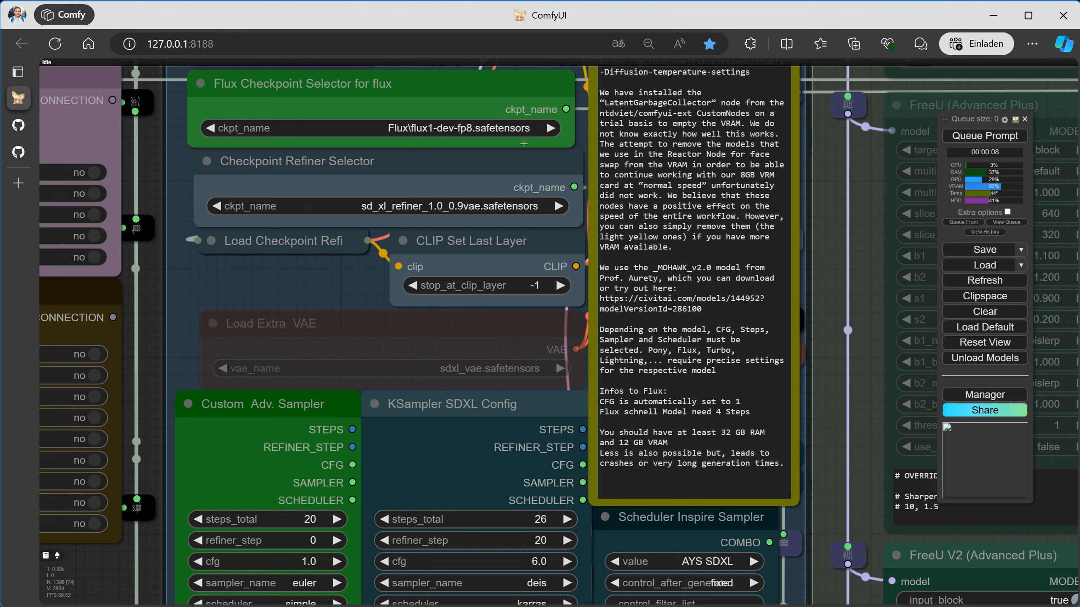
{"action": "left_click", "coordinate": [986, 136]}
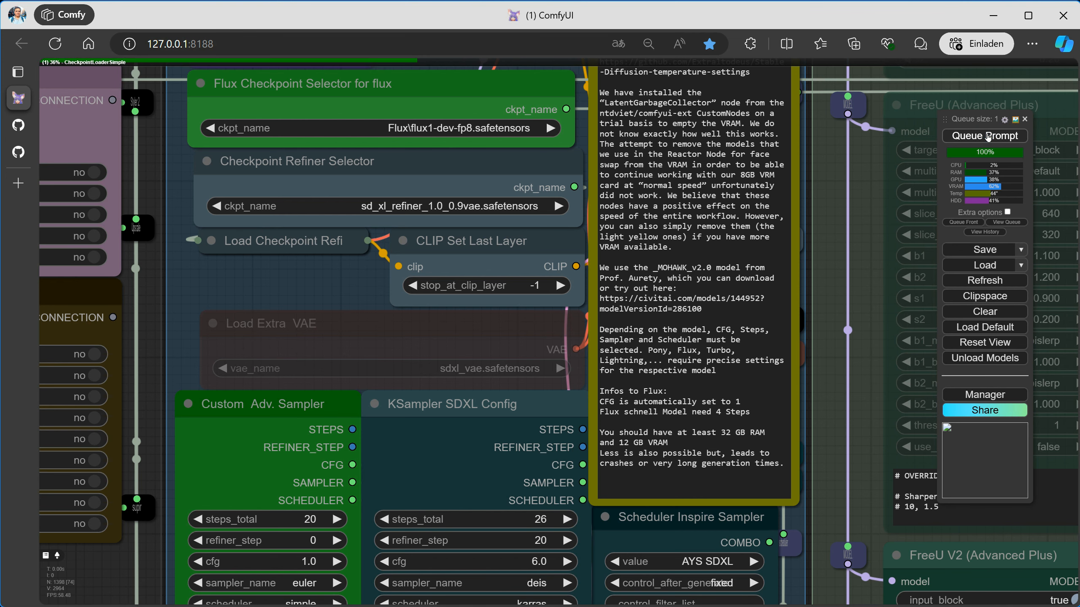
Turn on Follow execution so the canvas moves to the node being processed
{"action": "scroll", "coordinate": [844, 249], "scroll_direction": "down", "scroll_amount": 5}
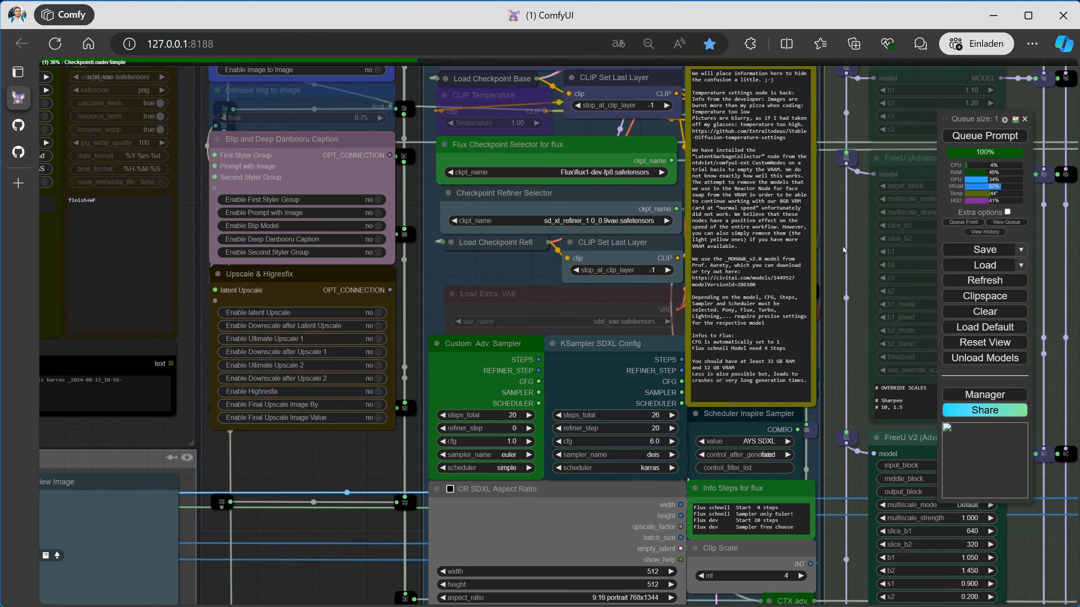
{"action": "right_click", "coordinate": [835, 249]}
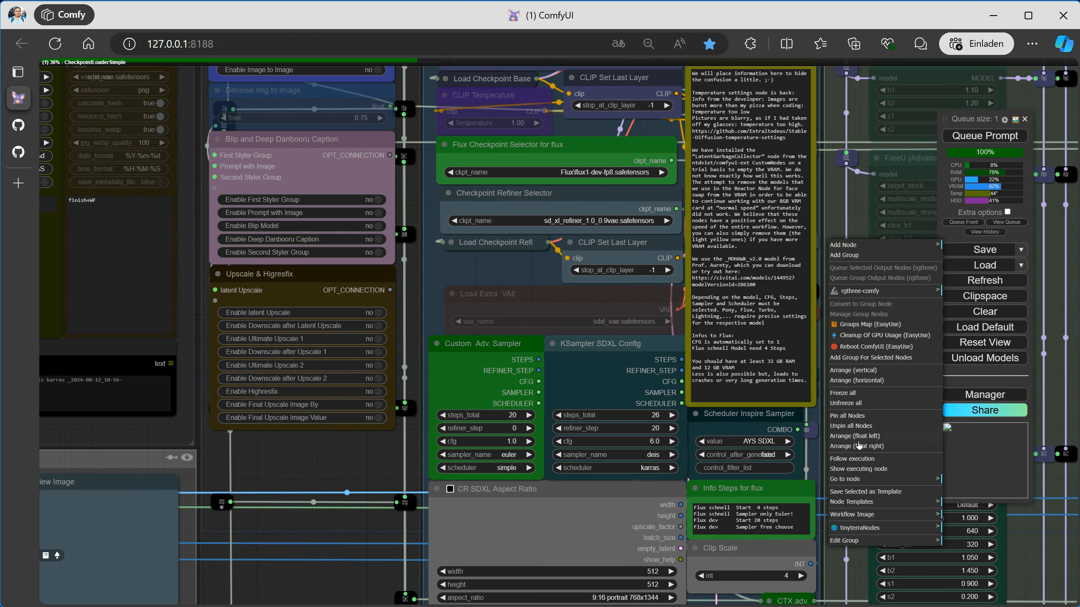
{"action": "left_click", "coordinate": [857, 460]}
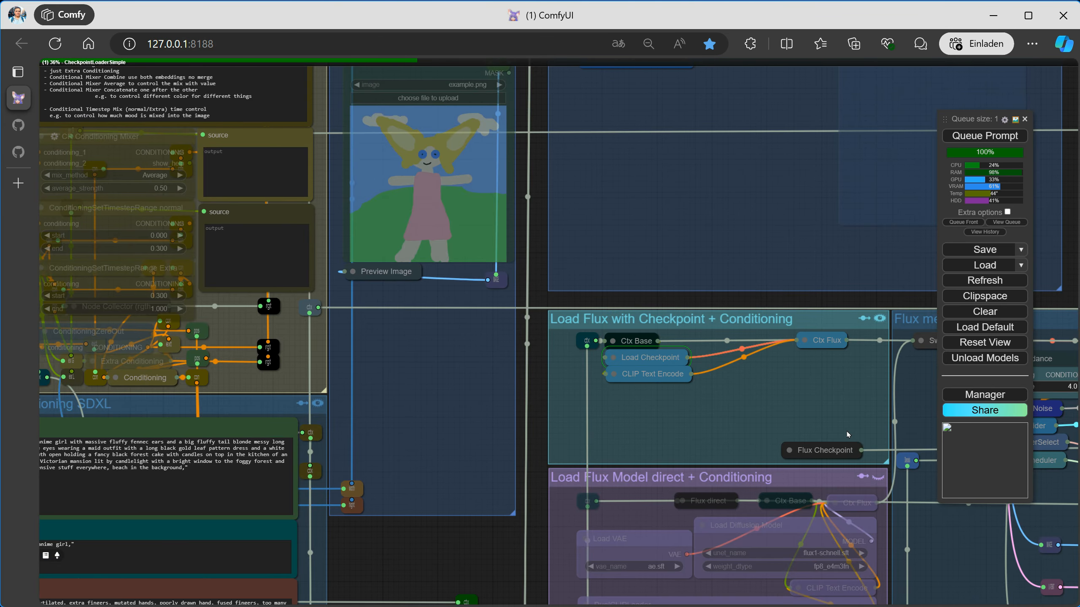
Expand the Load Checkpoint node in the Load Flux with Checkpoint + Conditioning group and collapse it again
{"action": "left_click", "coordinate": [619, 365]}
{"action": "right_click", "coordinate": [619, 366]}
{"action": "left_click", "coordinate": [628, 424]}
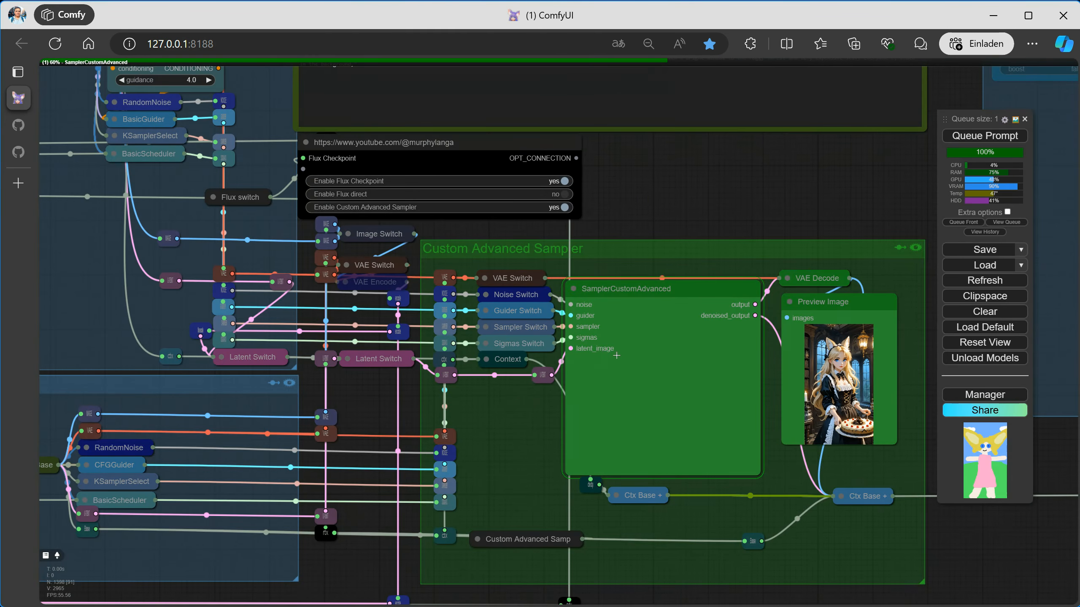
{"action": "left_click_drag", "start_coordinate": [360, 393], "coordinate": [664, 505]}
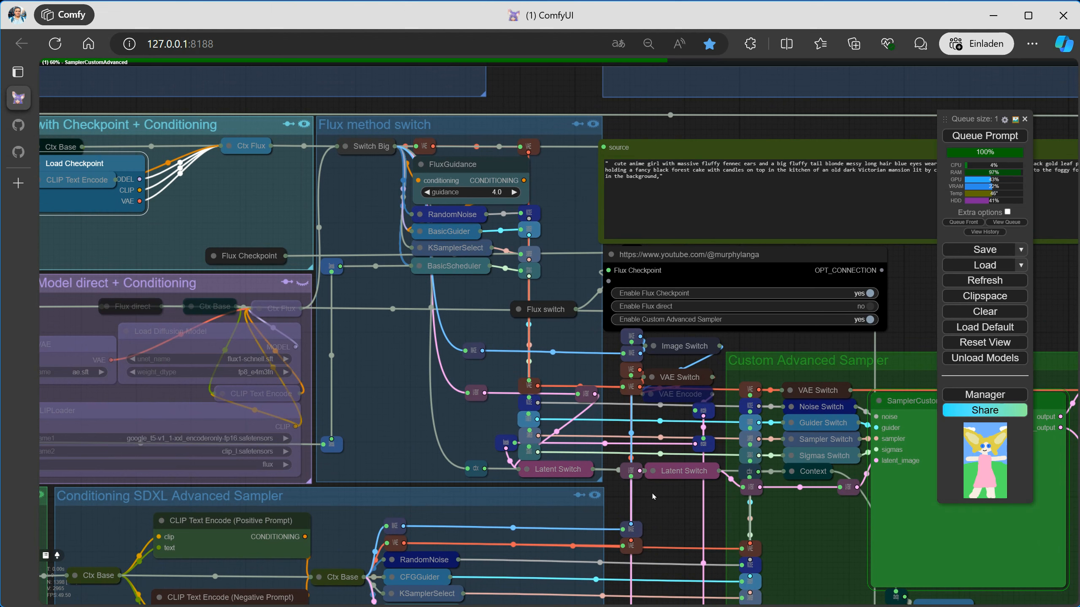
{"action": "right_click", "coordinate": [72, 163]}
{"action": "left_click", "coordinate": [78, 344]}
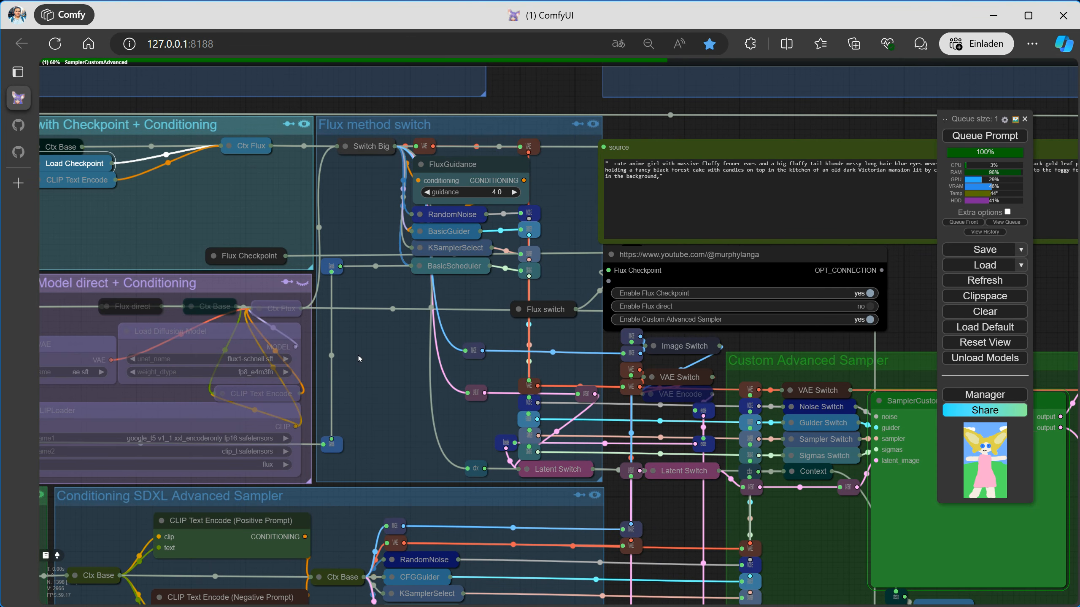
Look over the Custom Advanced Sampler group and check the sampling progress in the SDXL console window
{"action": "left_click_drag", "start_coordinate": [765, 327], "coordinate": [360, 172]}
{"action": "left_click_drag", "start_coordinate": [484, 149], "coordinate": [538, 151]}
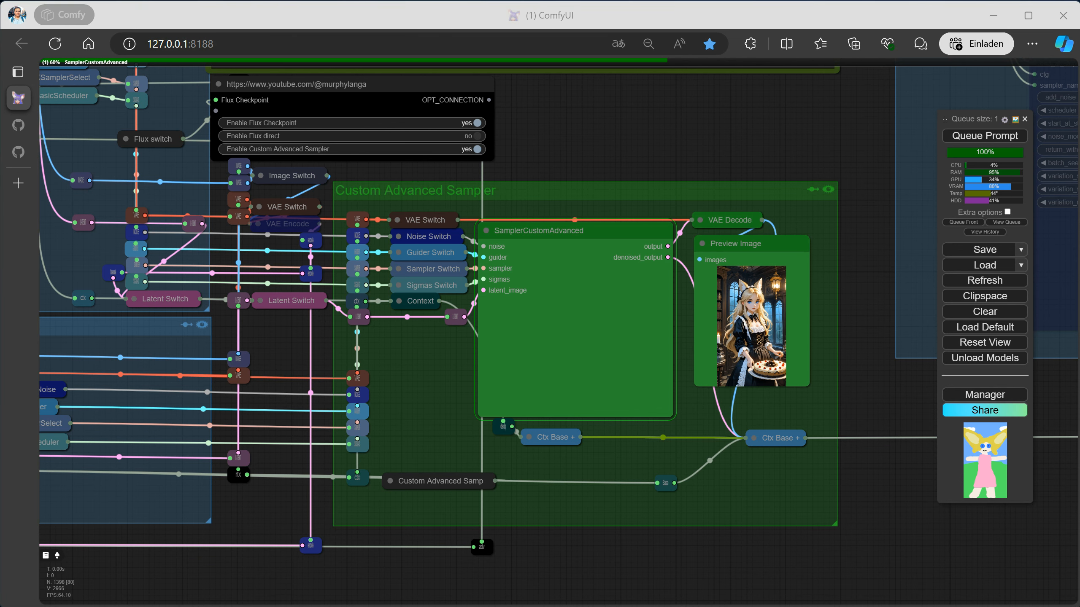
{"action": "left_click_drag", "start_coordinate": [1079, 10], "coordinate": [584, 13]}
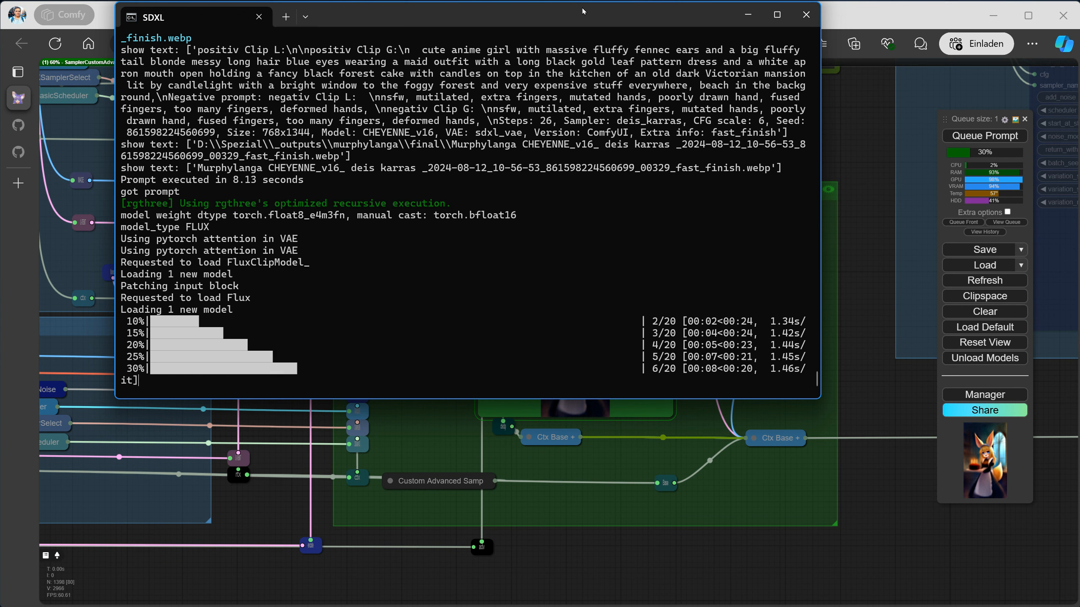
{"action": "left_click", "coordinate": [748, 14]}
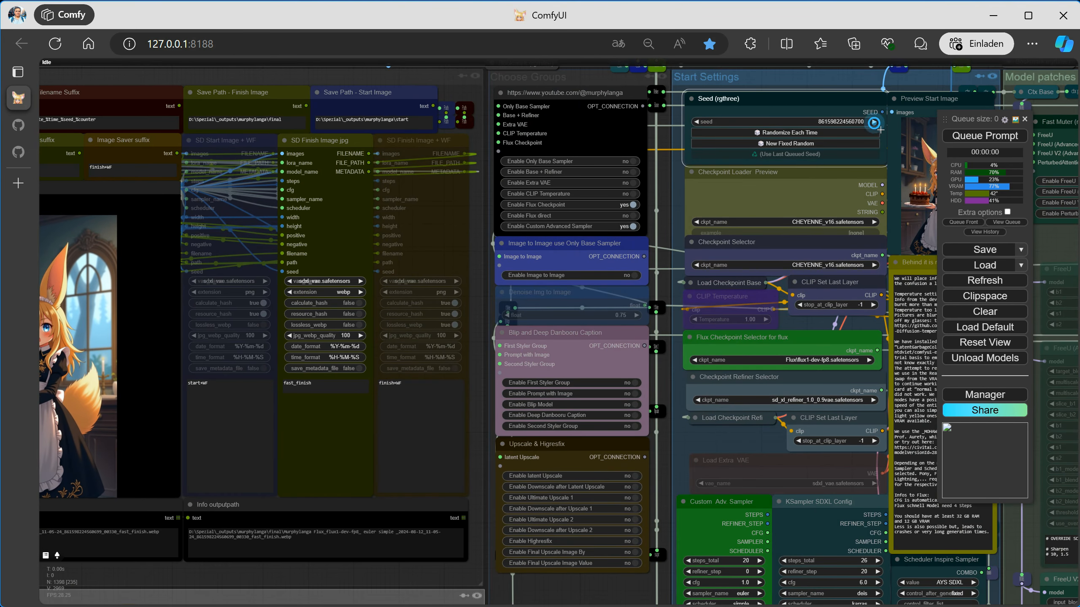
{"action": "left_click", "coordinate": [973, 136]}
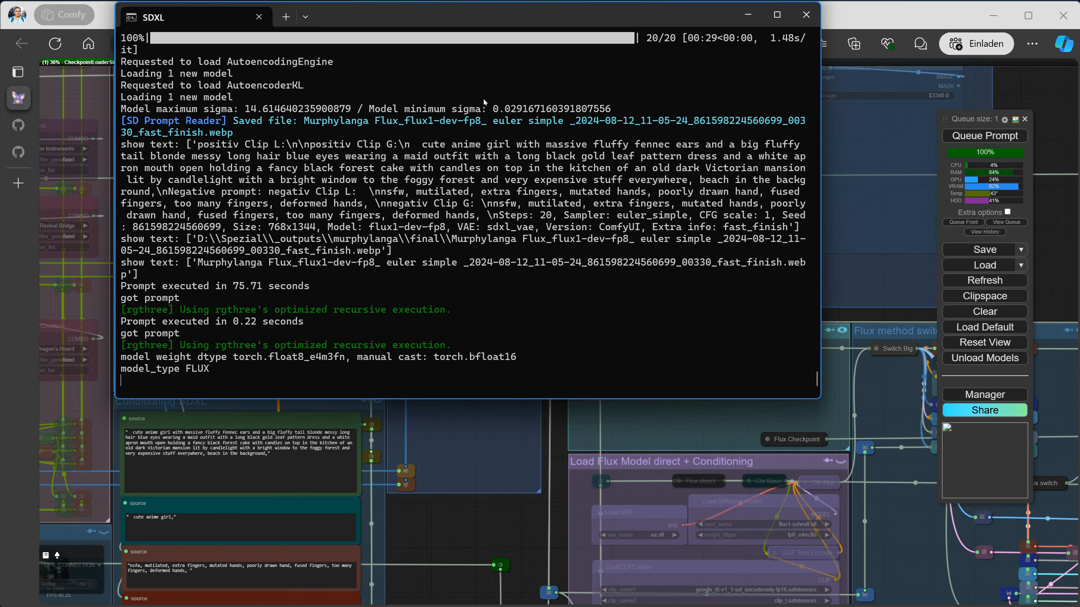
{"action": "scroll", "coordinate": [716, 302], "scroll_direction": "down", "scroll_amount": 4}
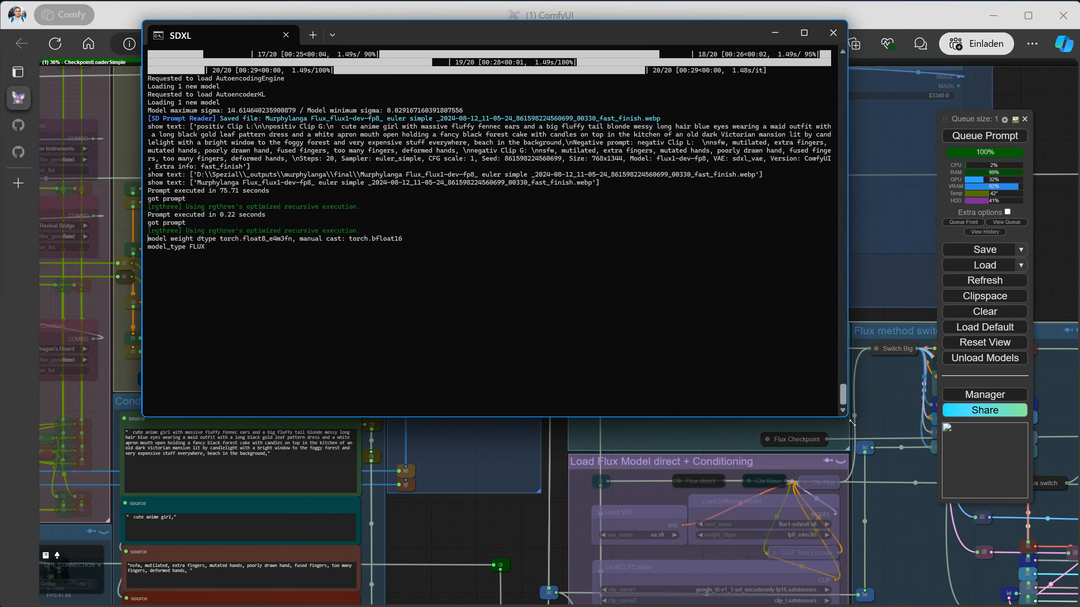
{"action": "left_click_drag", "start_coordinate": [847, 417], "coordinate": [721, 332]}
{"action": "scroll", "coordinate": [490, 258], "scroll_direction": "down", "scroll_amount": 2}
{"action": "scroll", "coordinate": [491, 258], "scroll_direction": "up", "scroll_amount": 3}
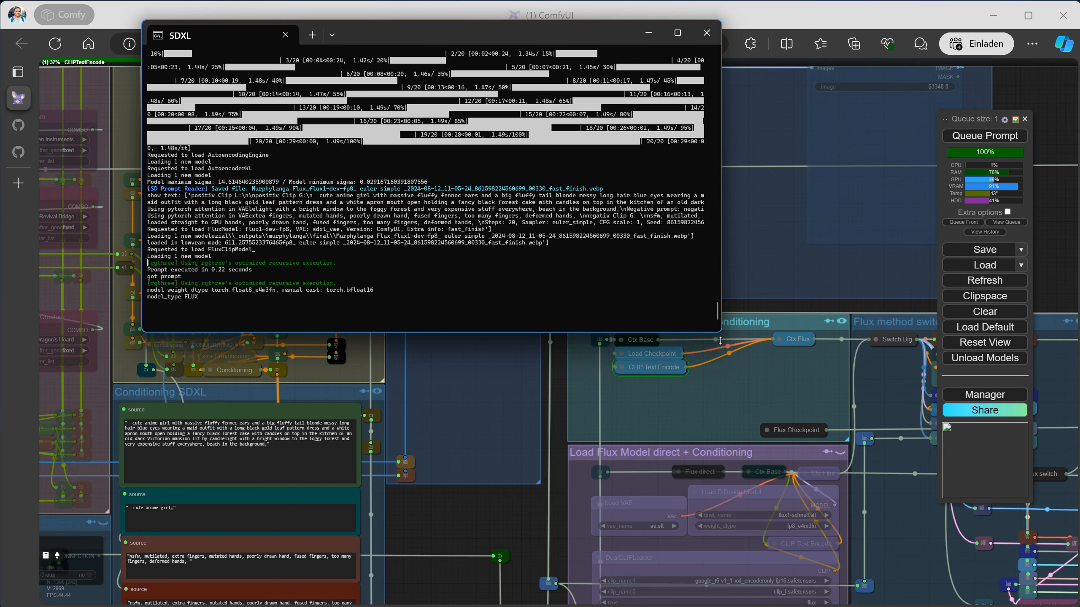
{"action": "left_click_drag", "start_coordinate": [720, 341], "coordinate": [724, 347]}
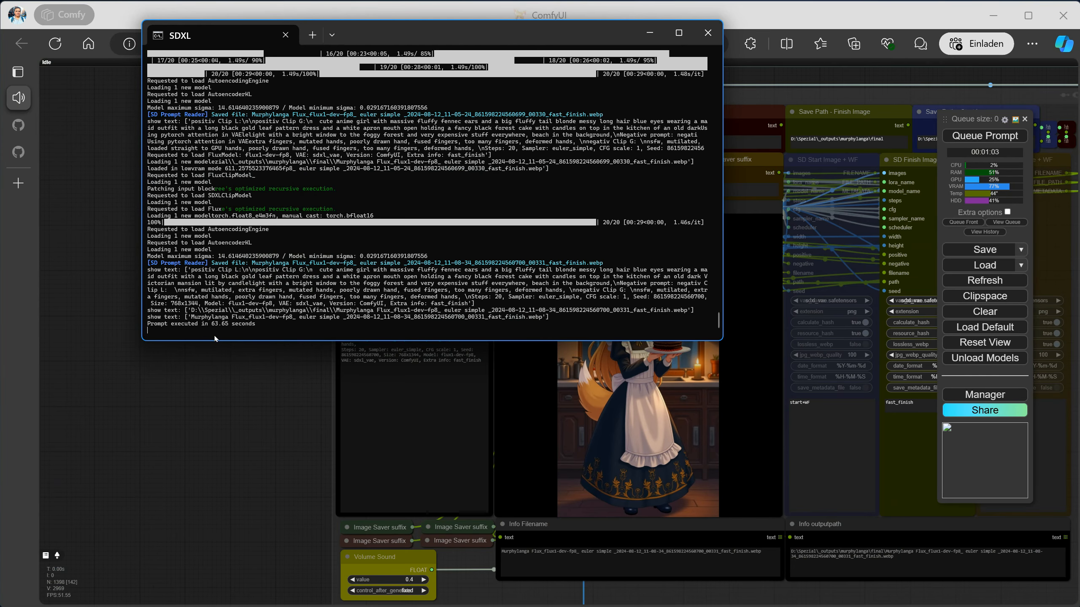
Minimize the console and inspect the new Flux image in the Image Comparer node
{"action": "left_click", "coordinate": [649, 35]}
{"action": "scroll", "coordinate": [305, 367], "scroll_direction": "up", "scroll_amount": 2}
{"action": "left_click_drag", "start_coordinate": [305, 368], "coordinate": [34, 353]}
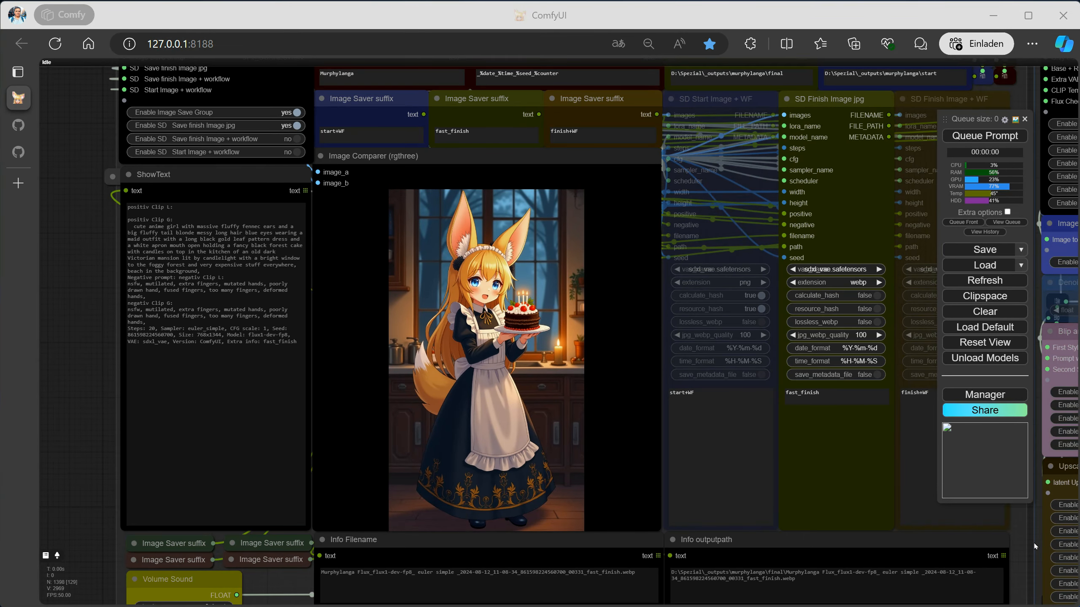
Set the Flux Checkpoint Selector to flux1-schnell-fp8.safetensors from the Flux folder
{"action": "left_click_drag", "start_coordinate": [1033, 546], "coordinate": [90, 355]}
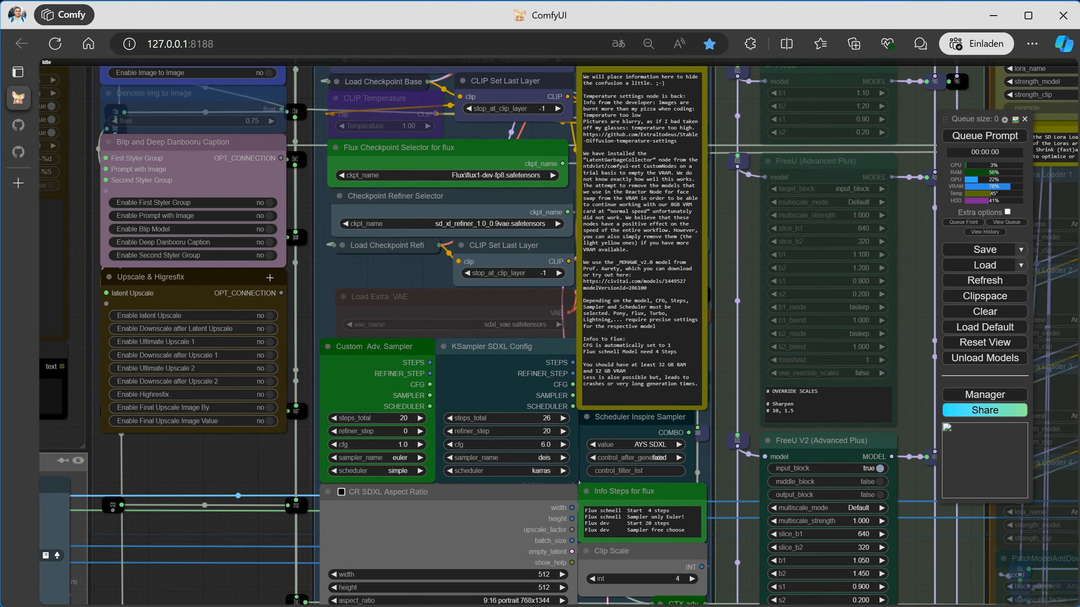
{"action": "left_click", "coordinate": [495, 176]}
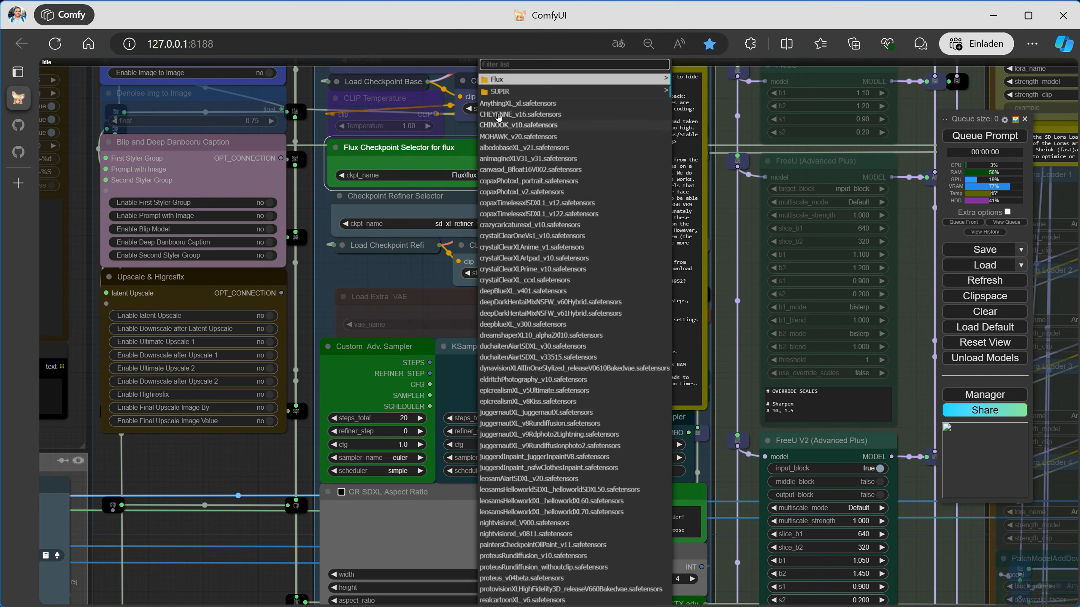
{"action": "left_click", "coordinate": [506, 84]}
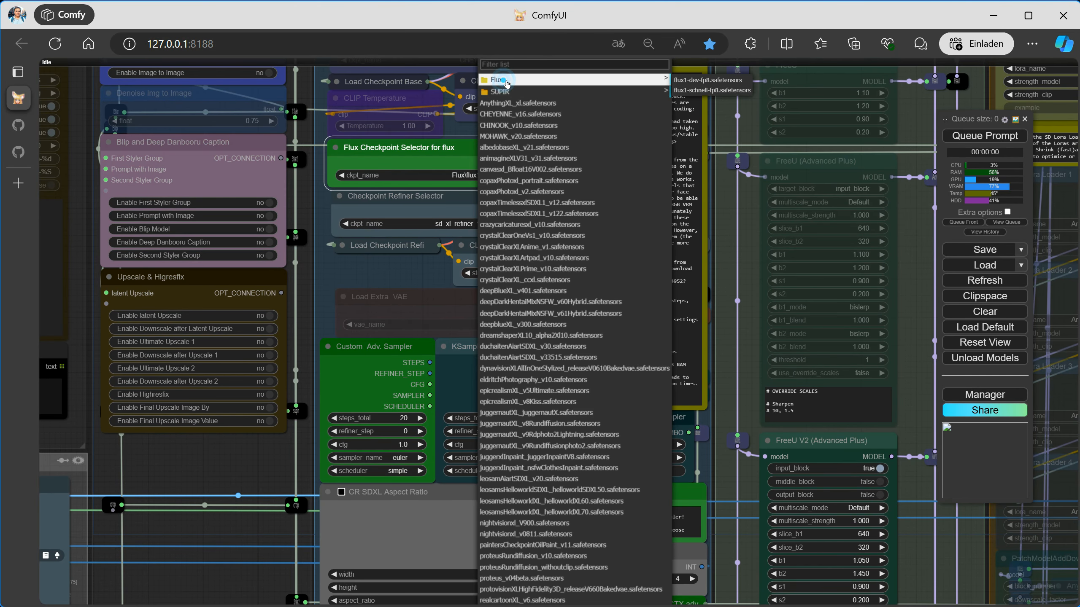
{"action": "left_click", "coordinate": [702, 92]}
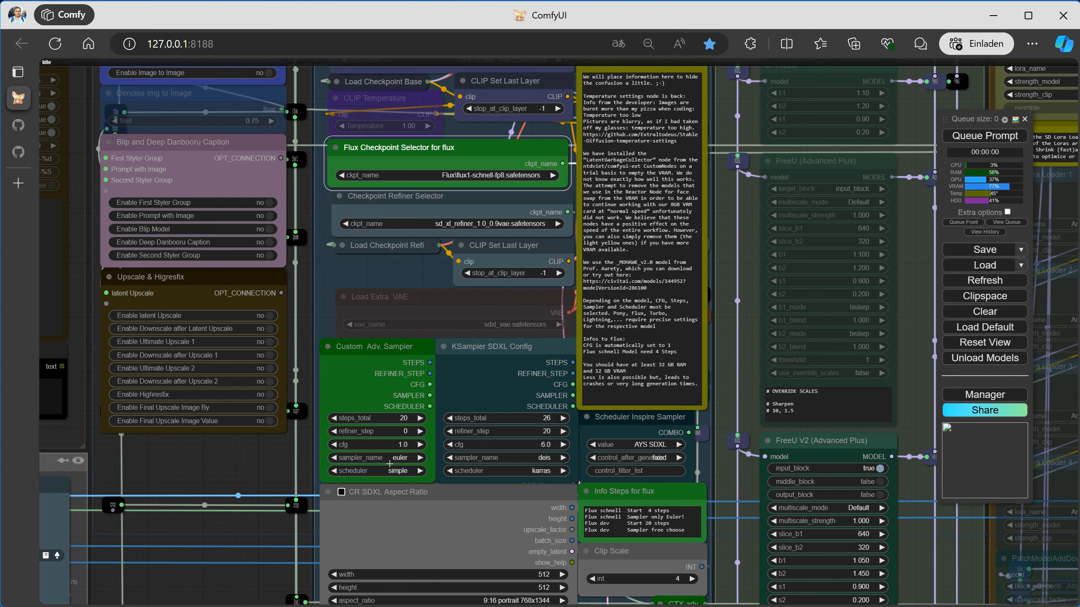
Set the Custom Adv. Sampler's steps_total to 6 and queue a generation with the Flux schnell checkpoint
{"action": "left_click", "coordinate": [404, 418]}
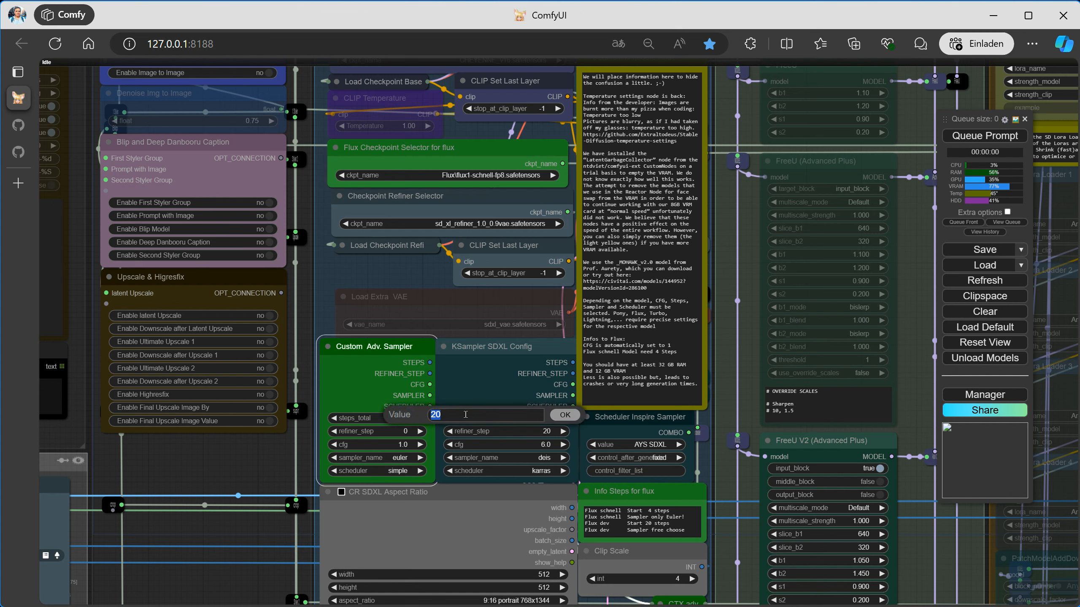
{"action": "type", "text": "6"}
{"action": "left_click", "coordinate": [574, 416]}
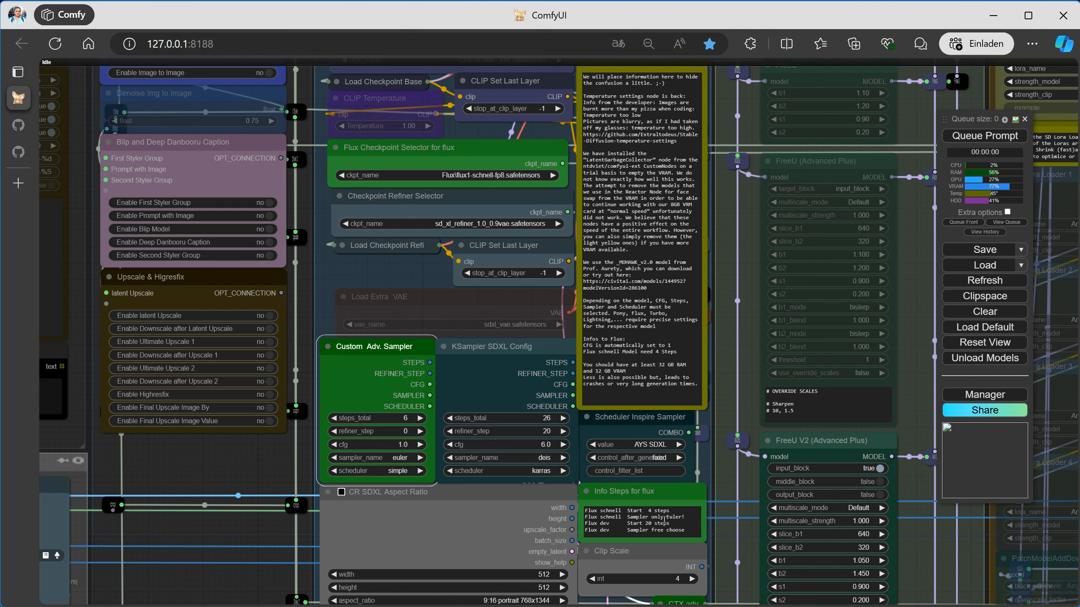
{"action": "left_click", "coordinate": [998, 136]}
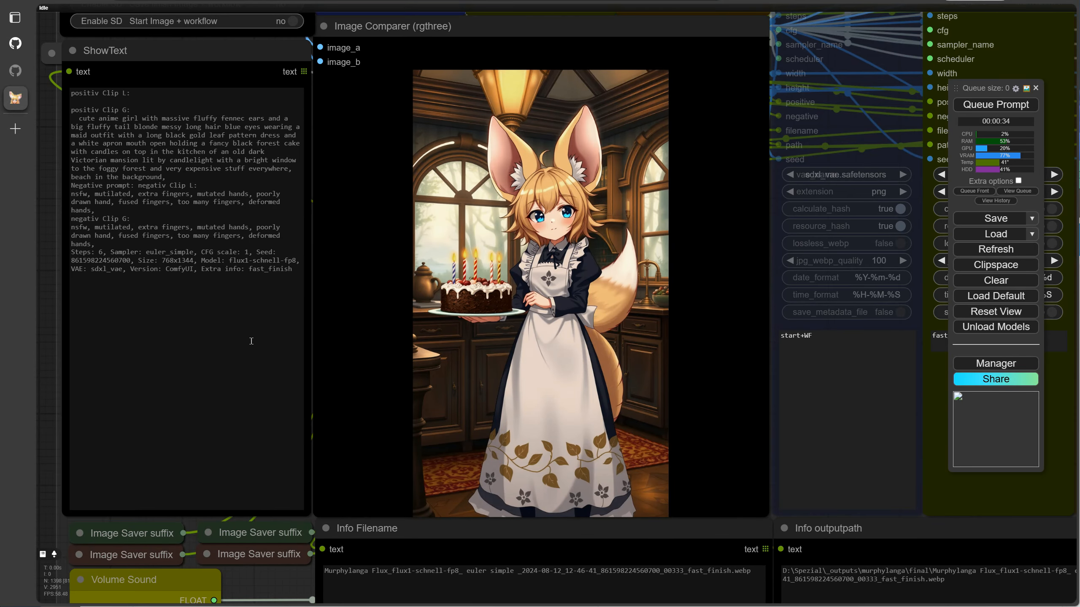
Enable Flux direct in place of Flux Checkpoint in the Choose Groups switches
{"action": "scroll", "coordinate": [207, 325], "scroll_direction": "down", "scroll_amount": 10}
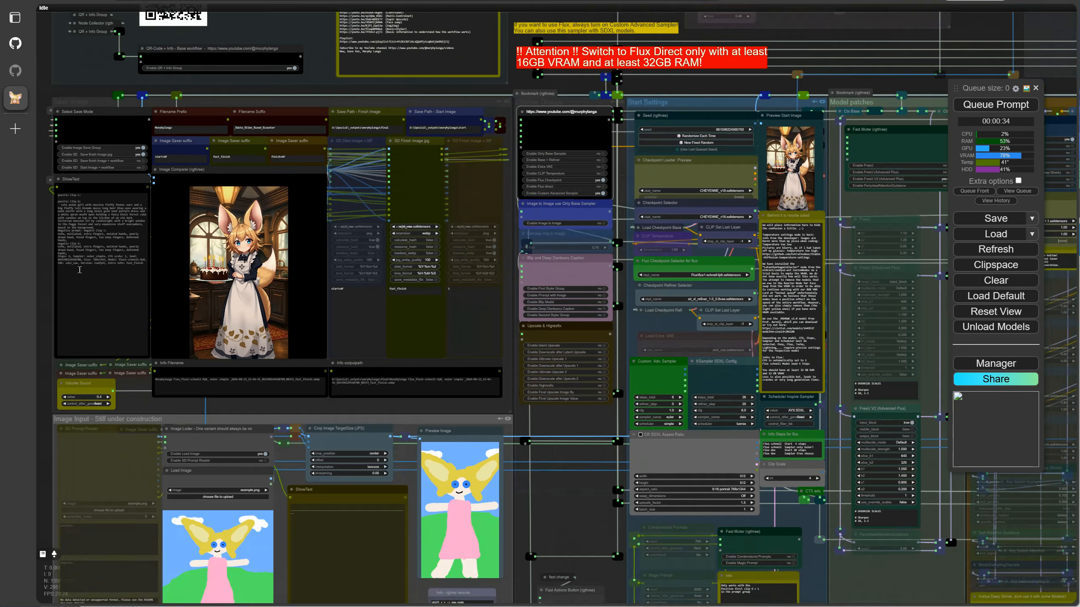
{"action": "scroll", "coordinate": [504, 262], "scroll_direction": "up", "scroll_amount": 10}
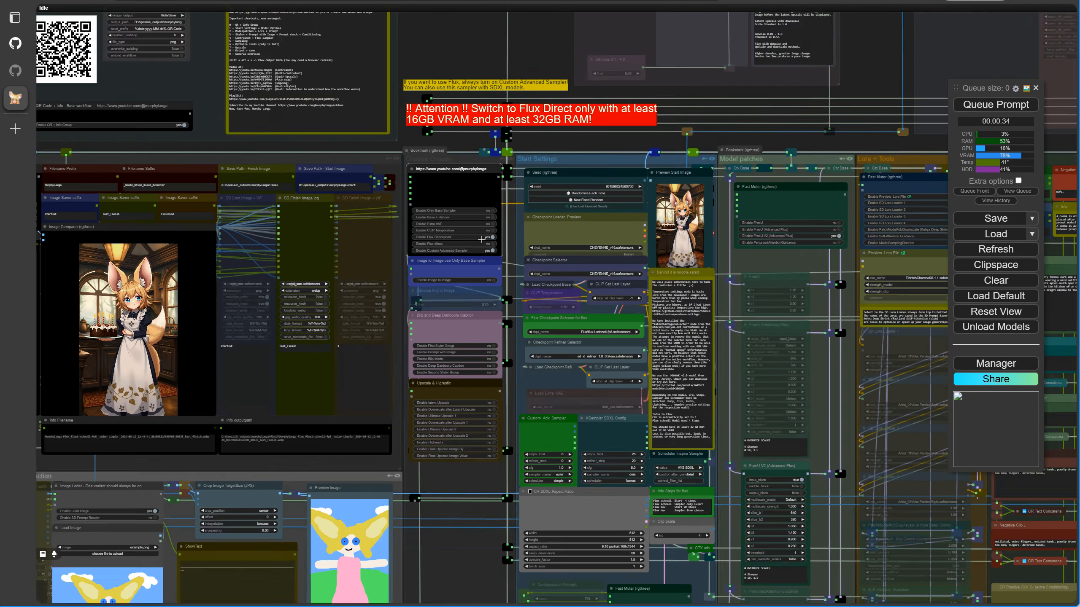
{"action": "scroll", "coordinate": [504, 262], "scroll_direction": "up", "scroll_amount": 1}
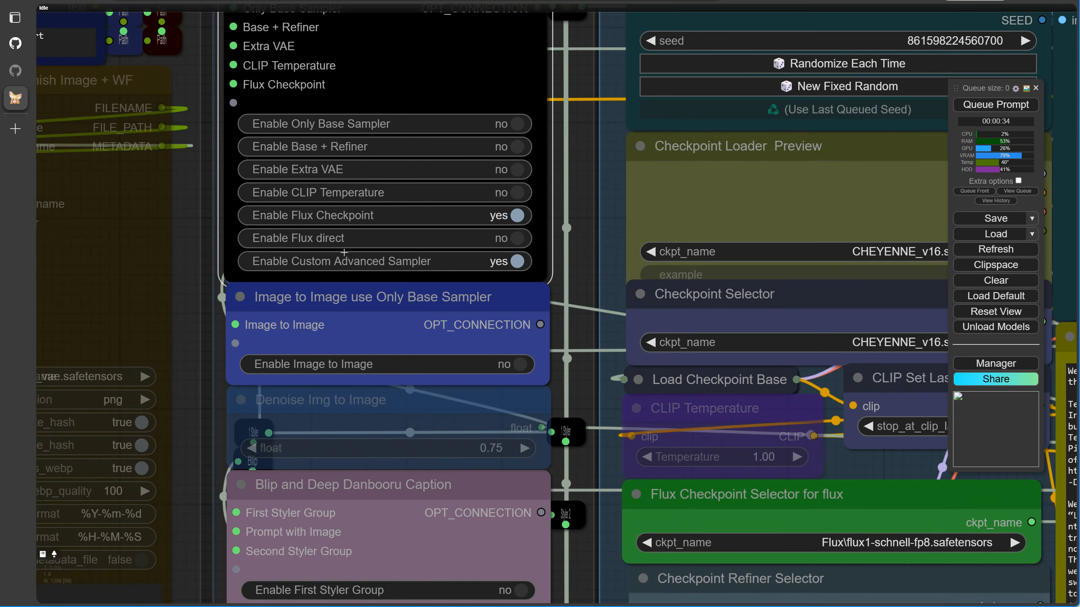
{"action": "left_click", "coordinate": [518, 241]}
{"action": "left_click", "coordinate": [518, 215]}
Review the Flux Direct hardware warning, the Custom Adv. Sampler settings and the Flux step notes
{"action": "scroll", "coordinate": [510, 217], "scroll_direction": "down", "scroll_amount": 5}
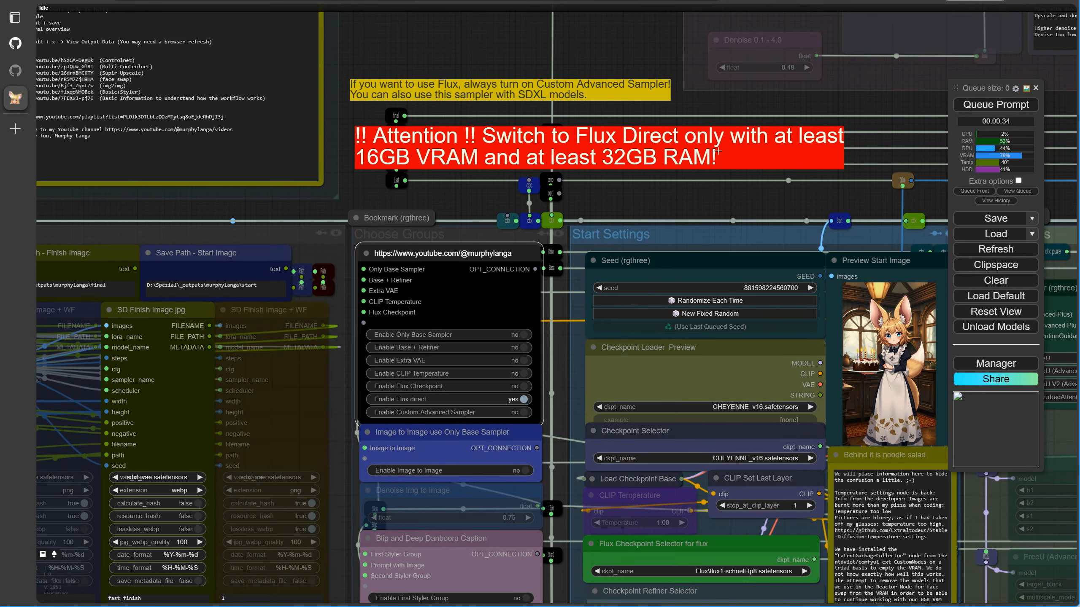
{"action": "scroll", "coordinate": [630, 194], "scroll_direction": "down", "scroll_amount": 3}
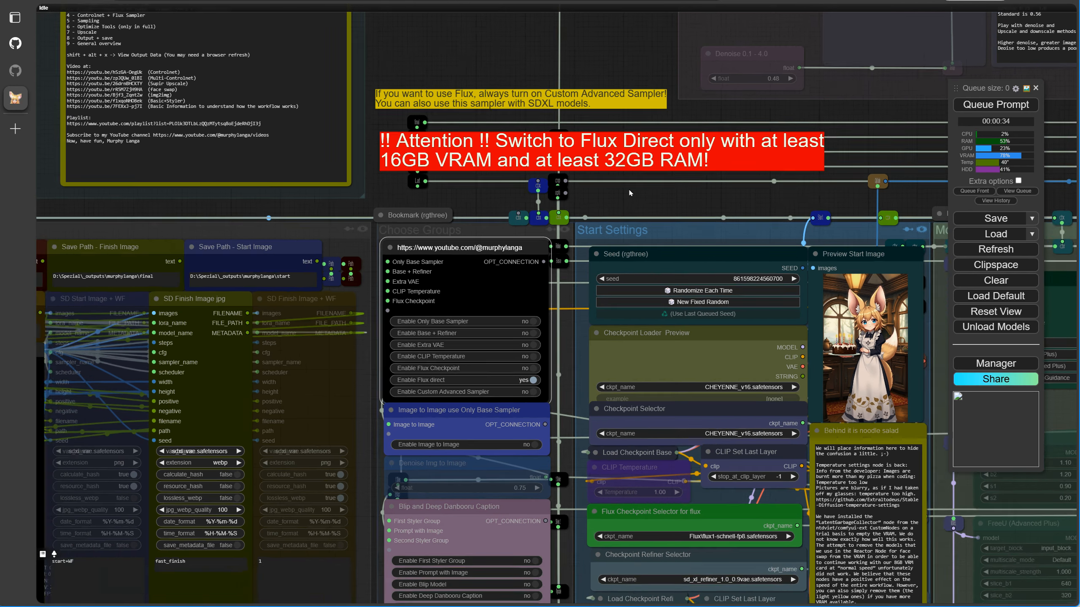
{"action": "left_click_drag", "start_coordinate": [630, 193], "coordinate": [509, 0]}
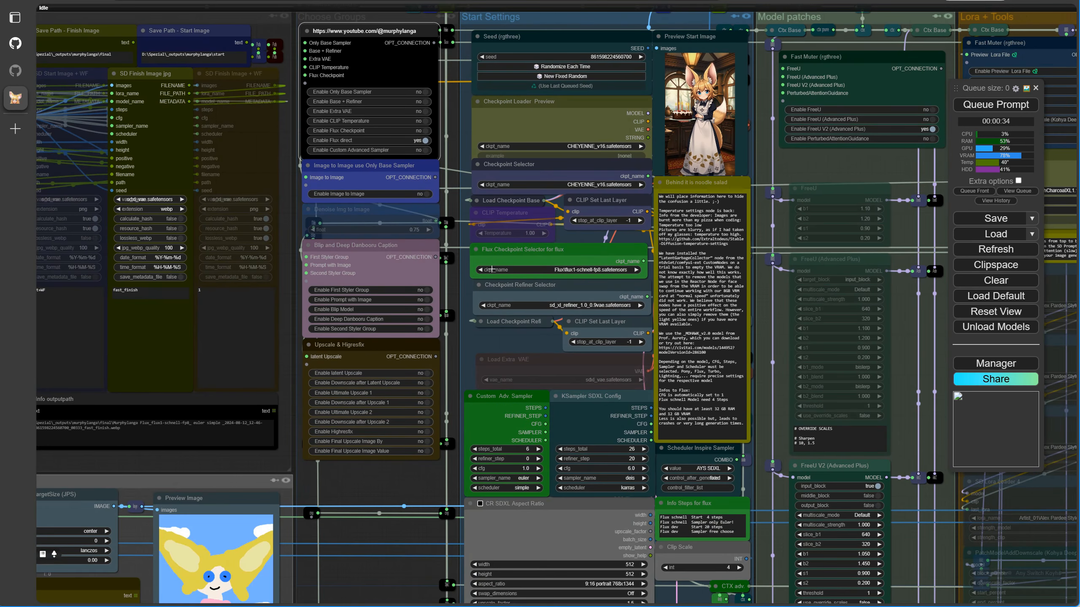
{"action": "left_click_drag", "start_coordinate": [492, 340], "coordinate": [409, 203]}
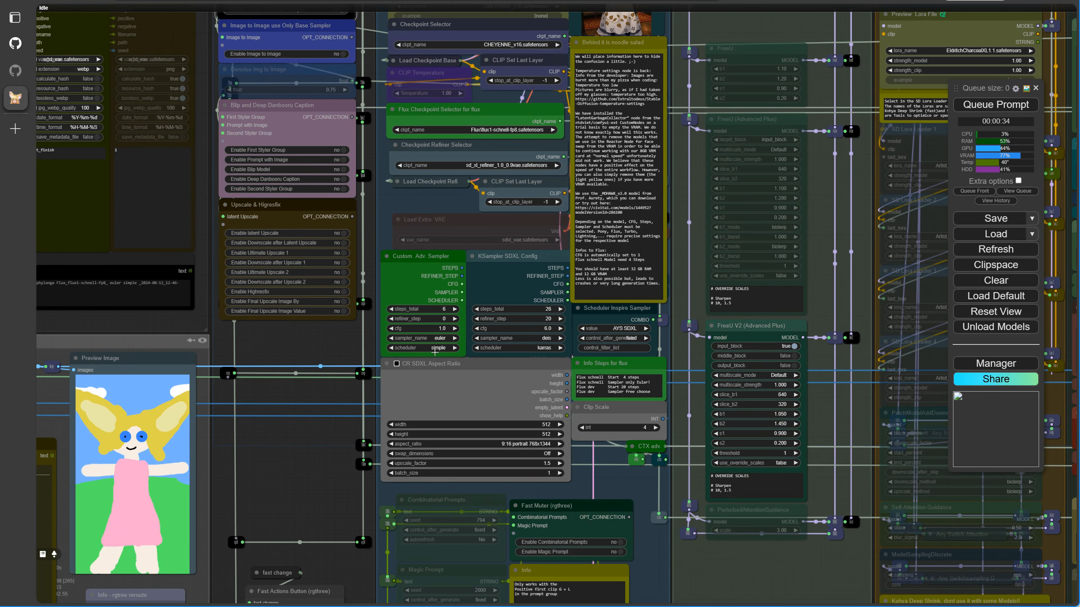
{"action": "scroll", "coordinate": [415, 319], "scroll_direction": "up", "scroll_amount": 6}
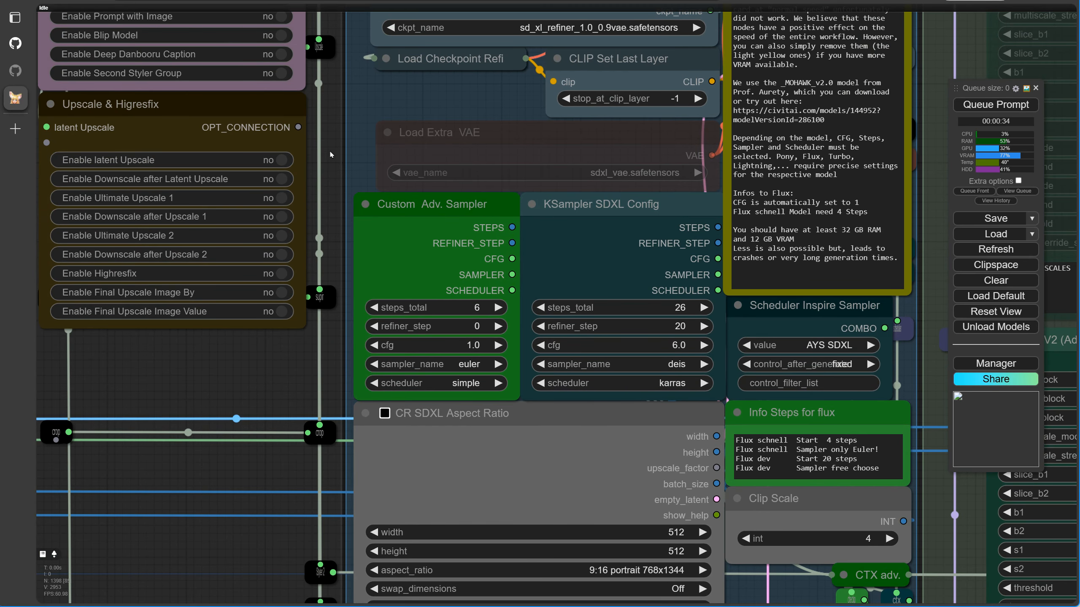
{"action": "scroll", "coordinate": [333, 155], "scroll_direction": "down", "scroll_amount": 1}
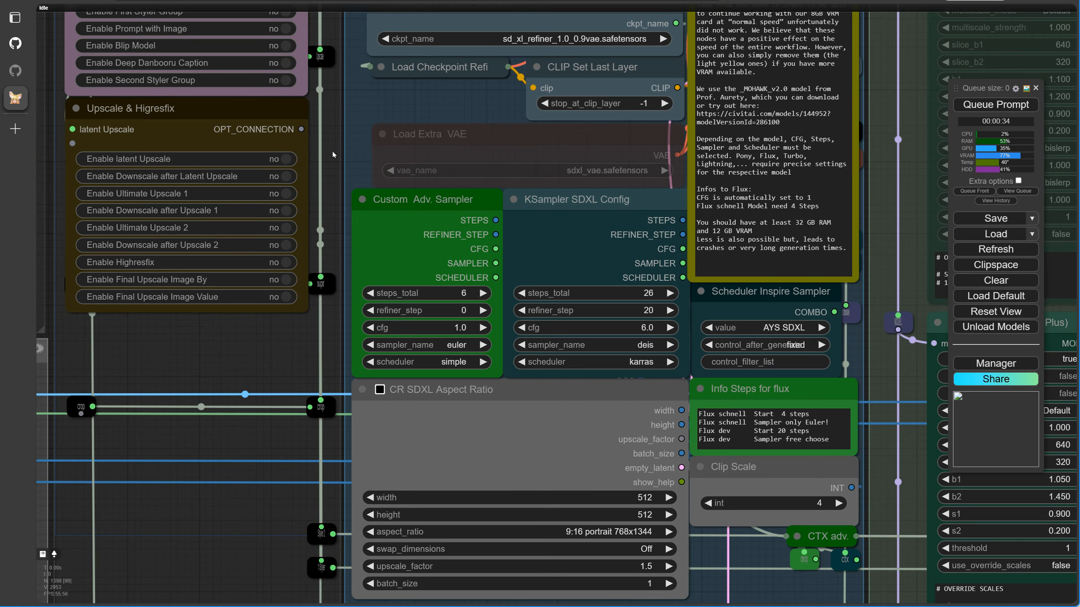
In the Load Flux Model direct group, check the VAE loader and choose fp8_e4m3fn as the Load Diffusion Model weight_dtype
{"action": "scroll", "coordinate": [333, 154], "scroll_direction": "down", "scroll_amount": 8}
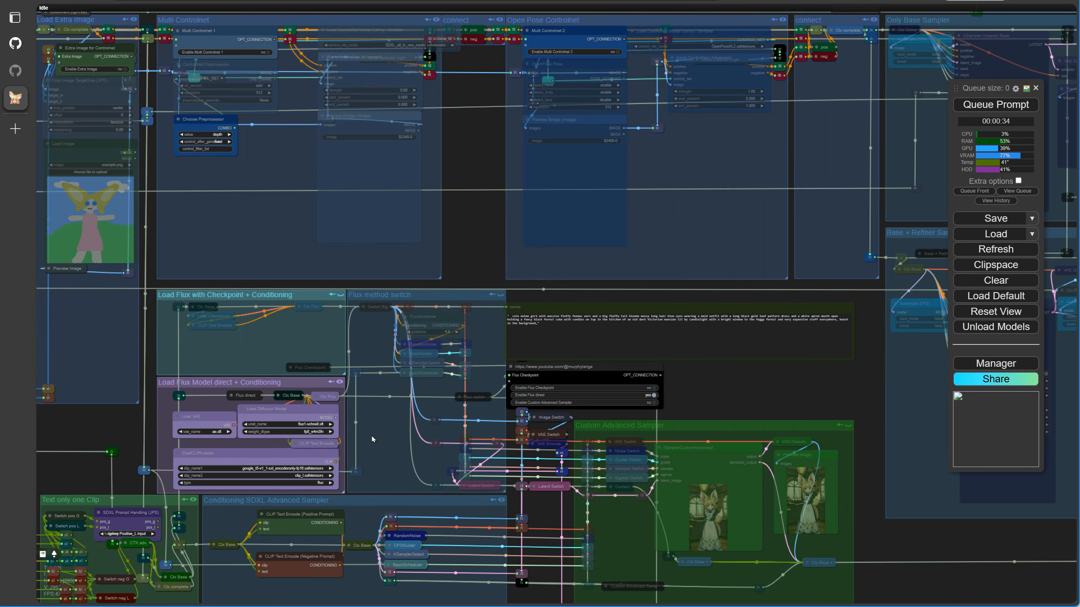
{"action": "scroll", "coordinate": [373, 439], "scroll_direction": "up", "scroll_amount": 10}
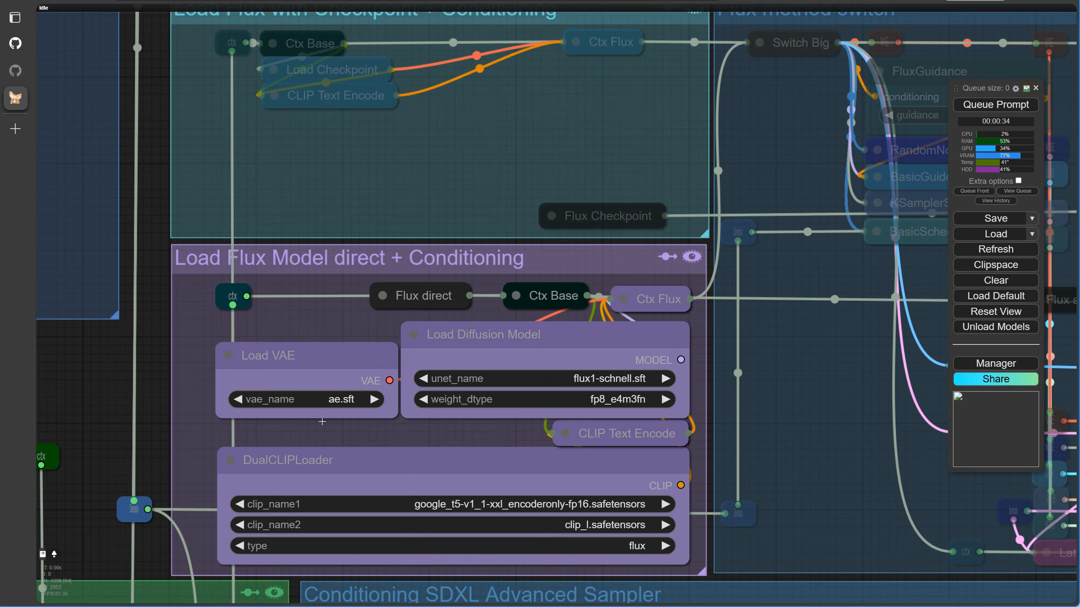
{"action": "scroll", "coordinate": [321, 421], "scroll_direction": "up", "scroll_amount": 2}
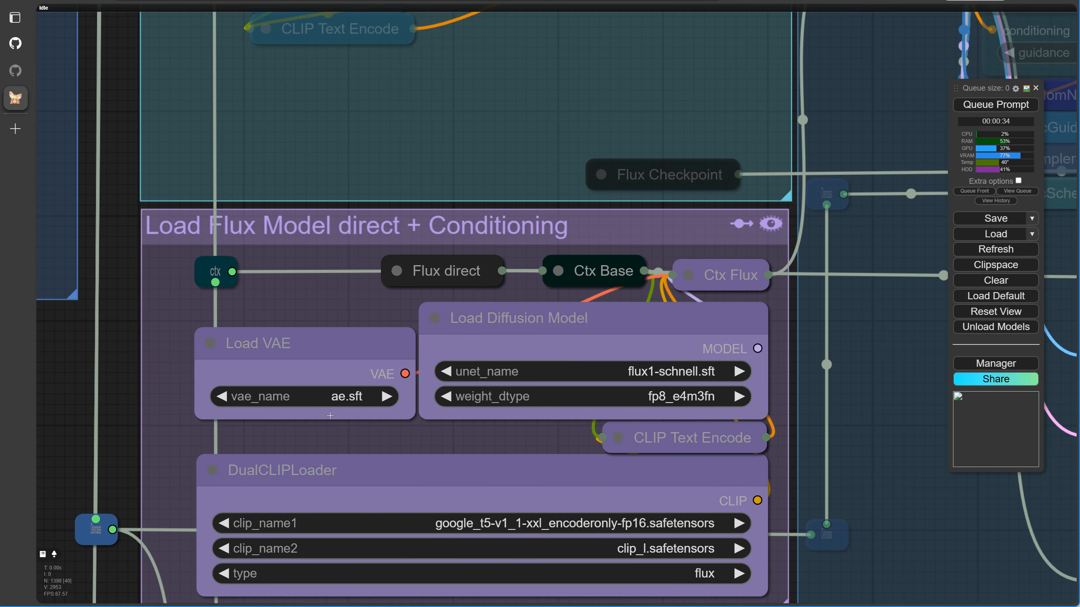
{"action": "left_click", "coordinate": [323, 398]}
{"action": "left_click", "coordinate": [276, 378]}
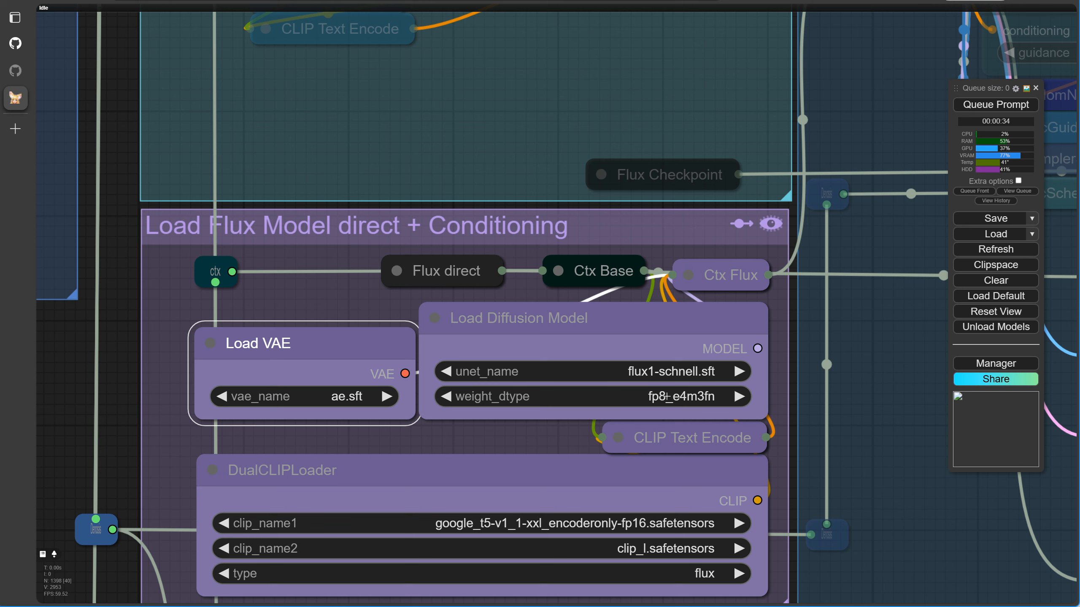
{"action": "left_click", "coordinate": [695, 408]}
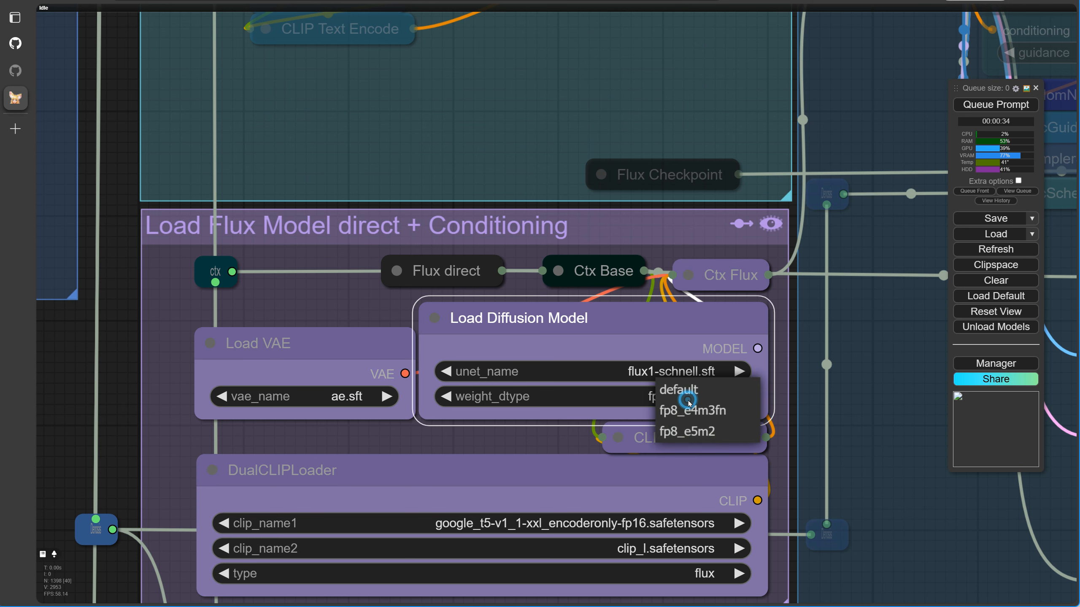
{"action": "left_click", "coordinate": [686, 411]}
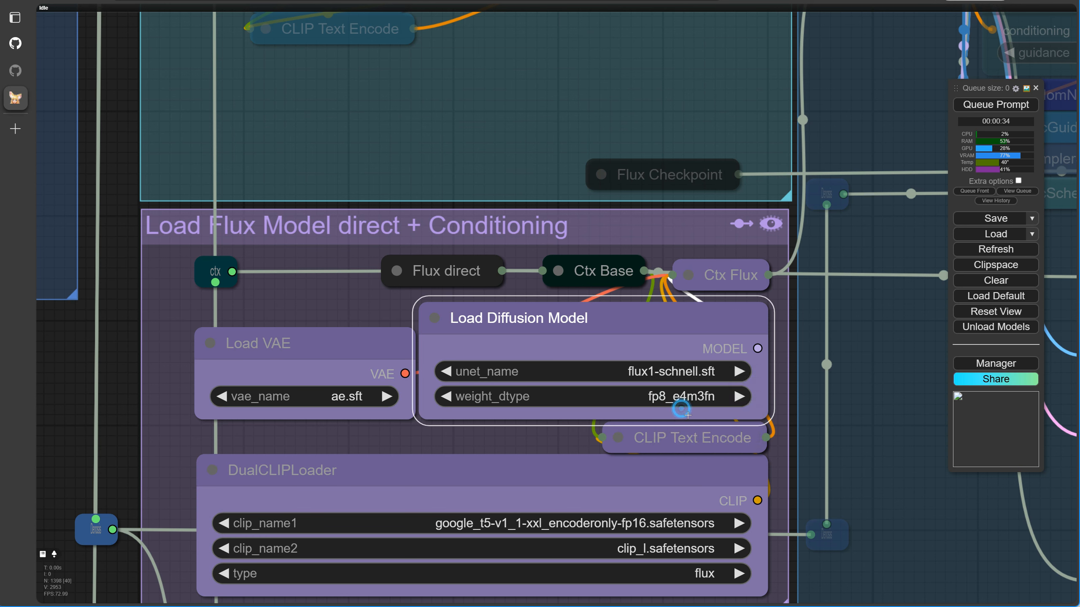
Enable the Custom Advanced Sampler in the Choose Groups switches alongside Flux direct
{"action": "scroll", "coordinate": [862, 480], "scroll_direction": "down", "scroll_amount": 5}
{"action": "left_click_drag", "start_coordinate": [863, 480], "coordinate": [536, 337]}
{"action": "scroll", "coordinate": [536, 337], "scroll_direction": "down", "scroll_amount": 10}
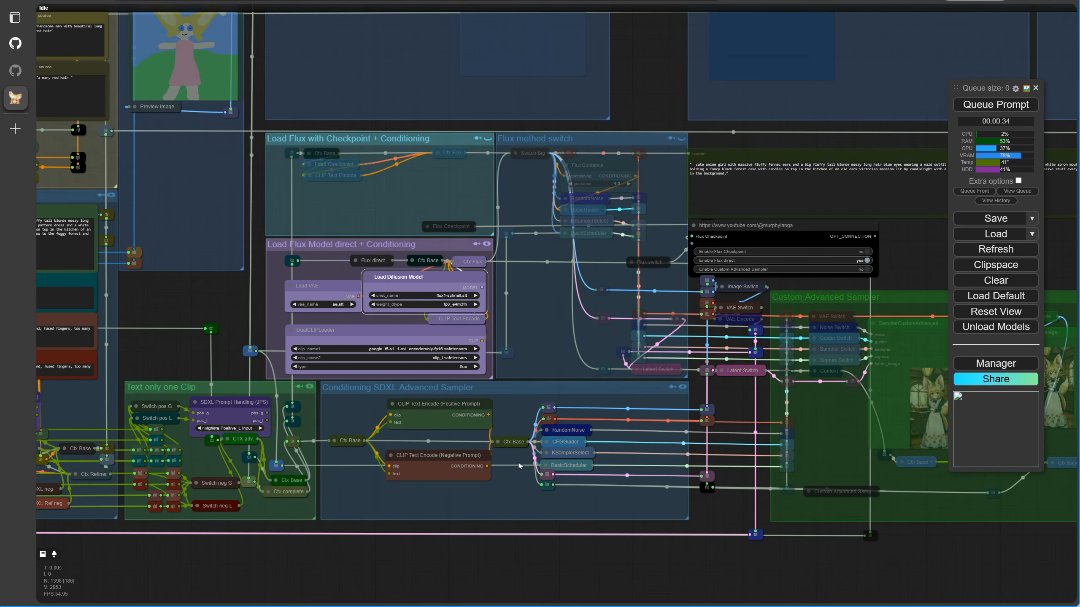
{"action": "scroll", "coordinate": [313, 289], "scroll_direction": "up", "scroll_amount": 10}
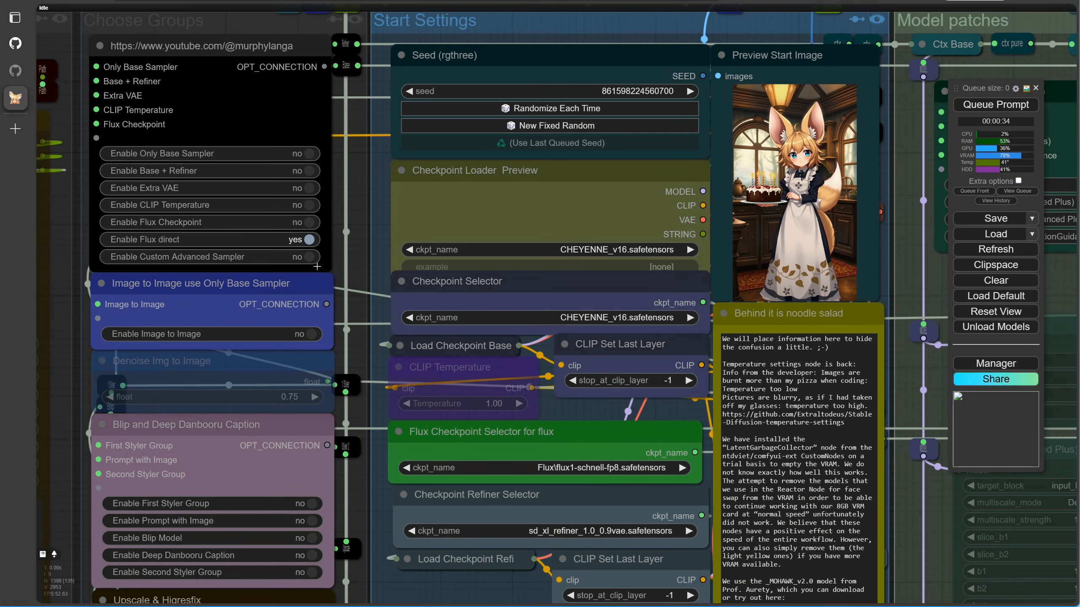
{"action": "left_click", "coordinate": [310, 240]}
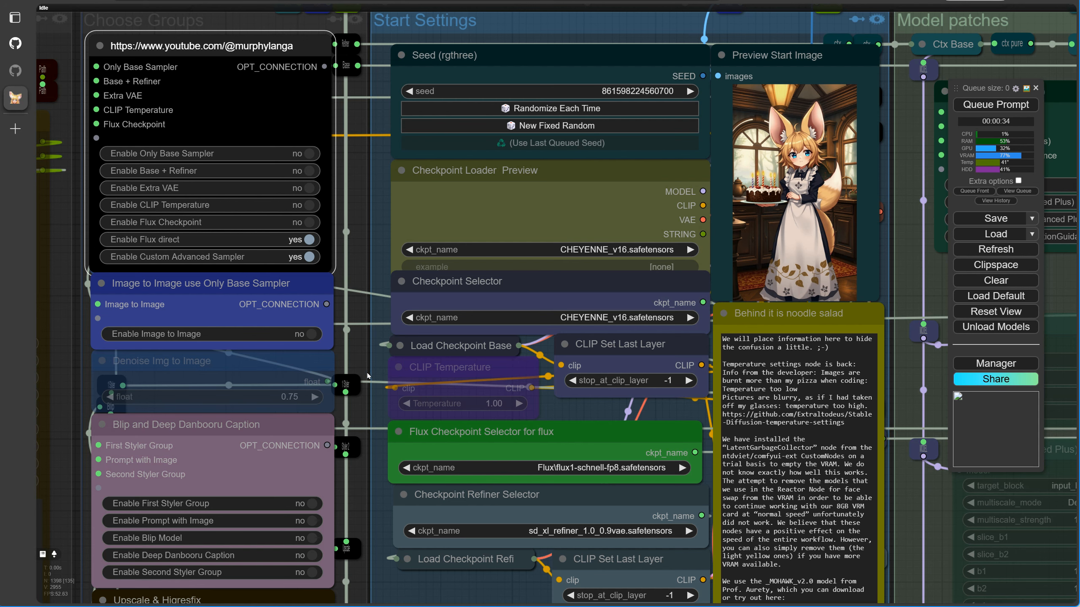
Look over the start settings and the active Flux direct groups, and queue a generation with the directly loaded Flux model
{"action": "scroll", "coordinate": [276, 254], "scroll_direction": "down", "scroll_amount": 5}
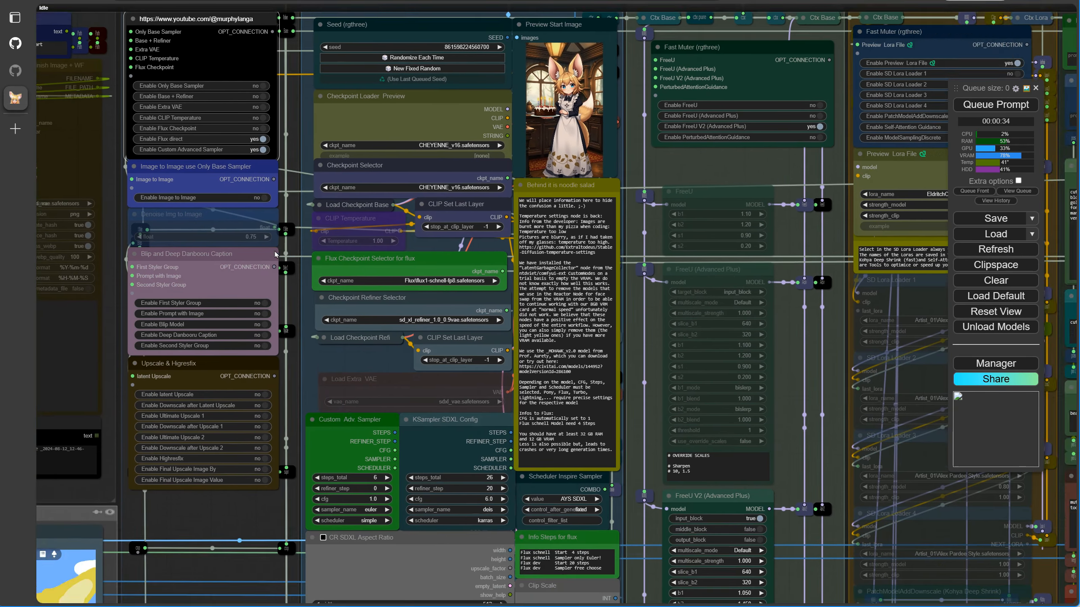
{"action": "left_click_drag", "start_coordinate": [276, 254], "coordinate": [236, 188]}
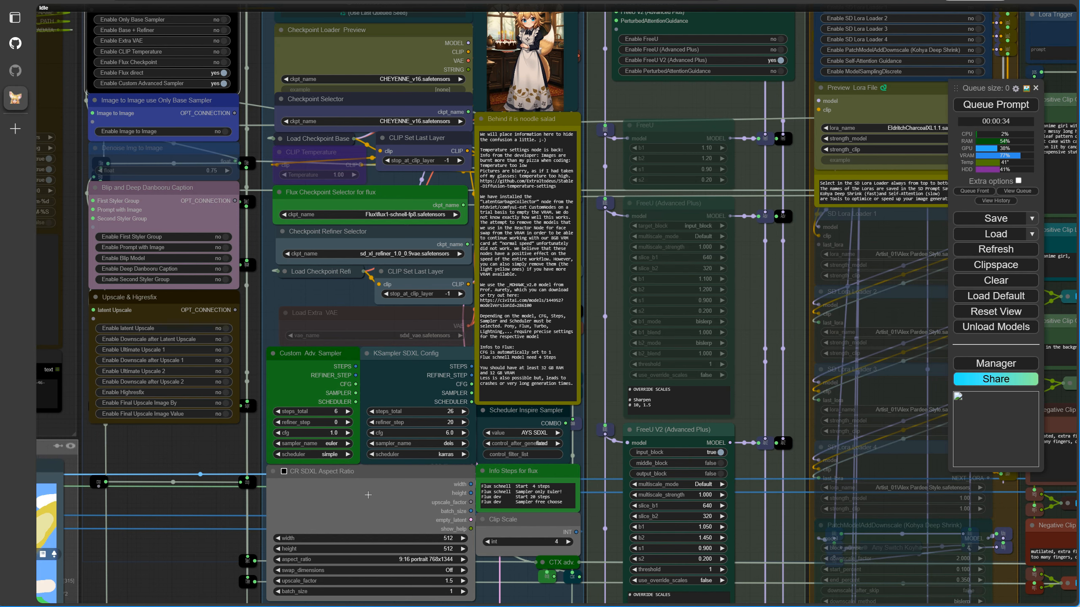
{"action": "scroll", "coordinate": [513, 512], "scroll_direction": "down", "scroll_amount": 6}
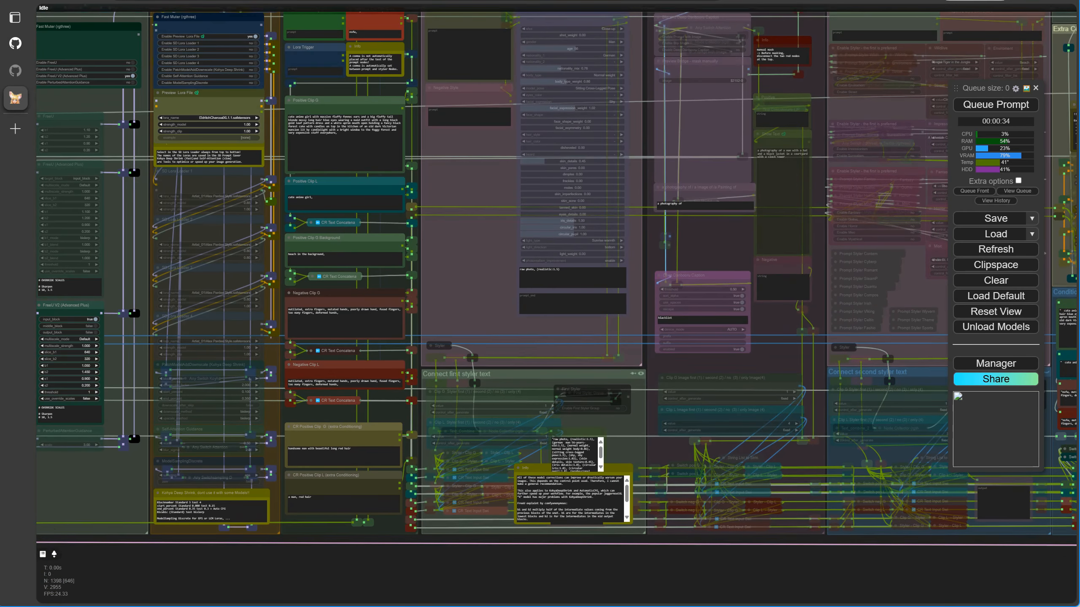
{"action": "left_click_drag", "start_coordinate": [513, 512], "coordinate": [513, 511]}
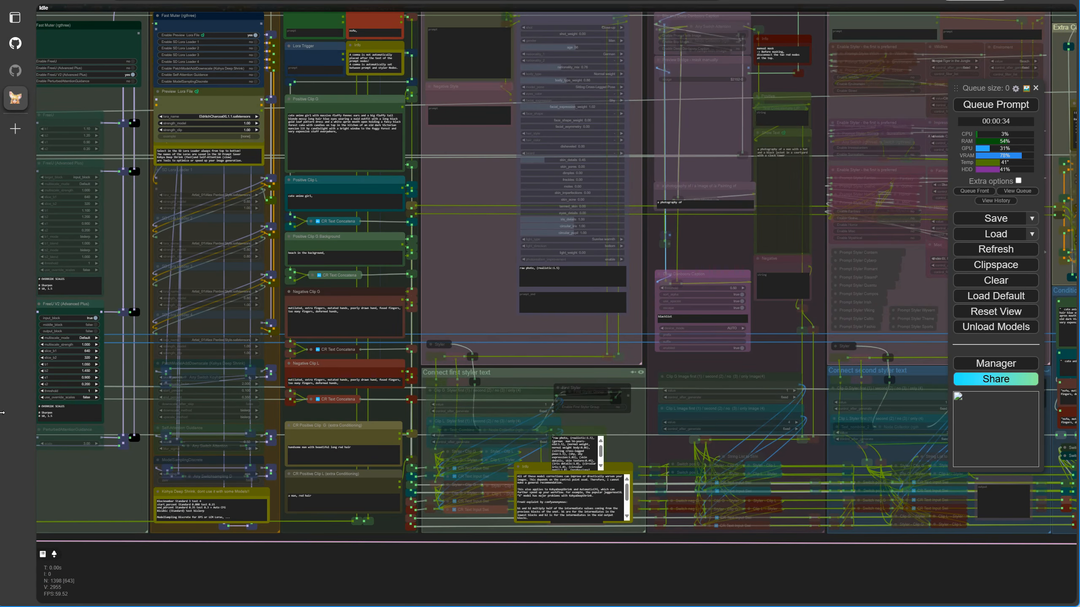
{"action": "left_click_drag", "start_coordinate": [767, 576], "coordinate": [0, 579]}
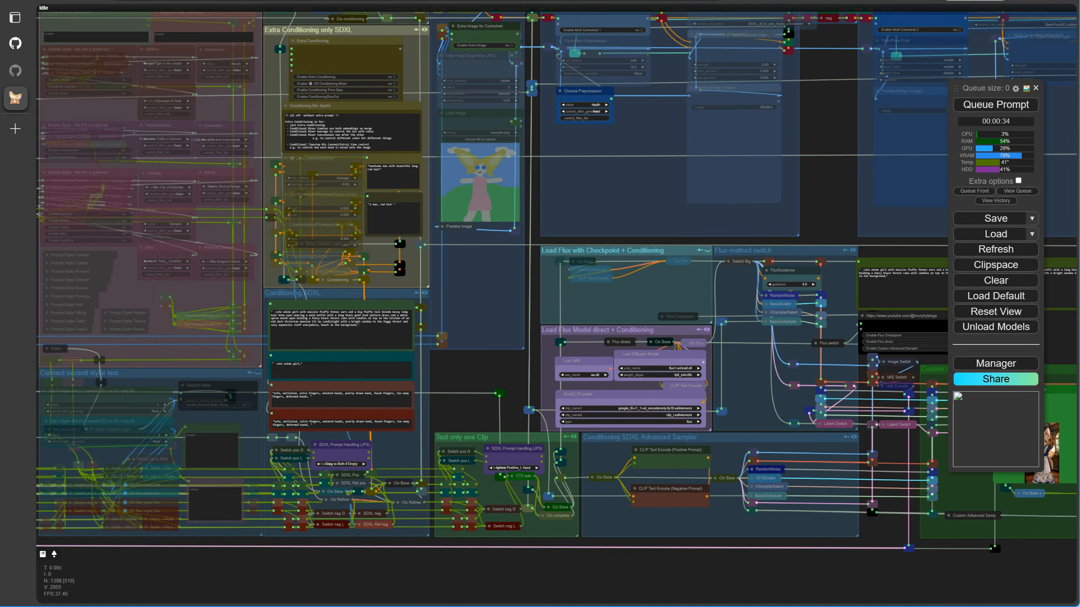
{"action": "left_click", "coordinate": [986, 109]}
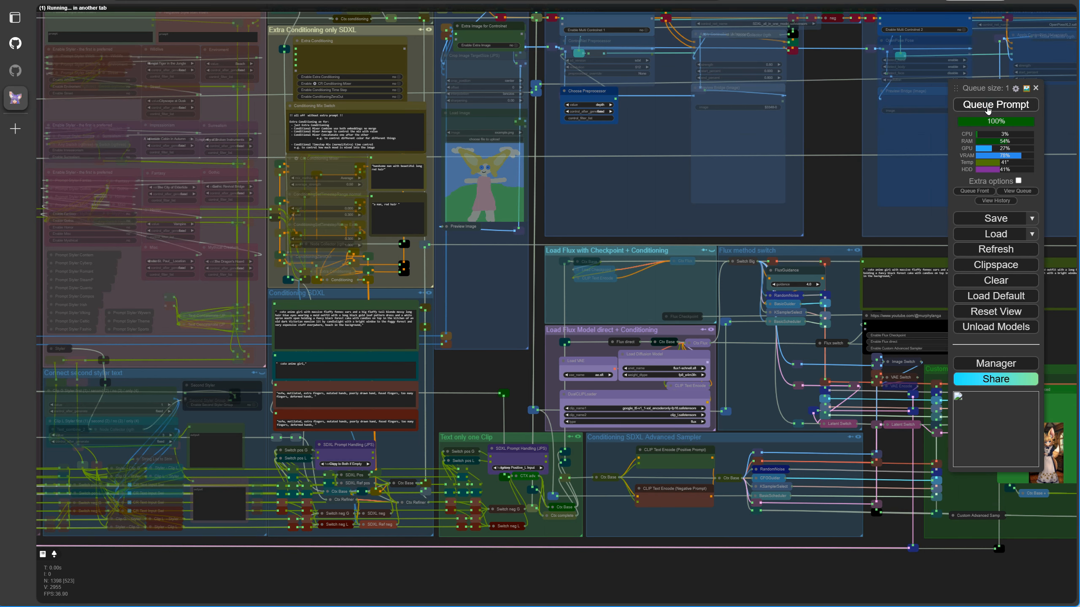
Bring up the SDXL console window, move it aside and follow the Flux direct generation log
{"action": "key", "text": "alt+Tab"}
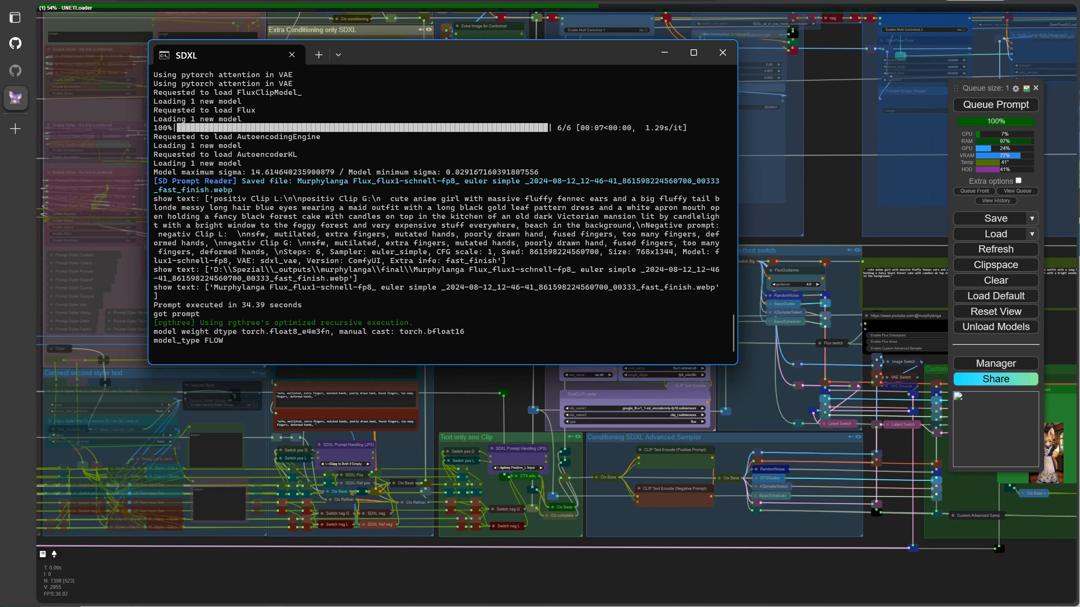
{"action": "left_click_drag", "start_coordinate": [542, 54], "coordinate": [422, 8]}
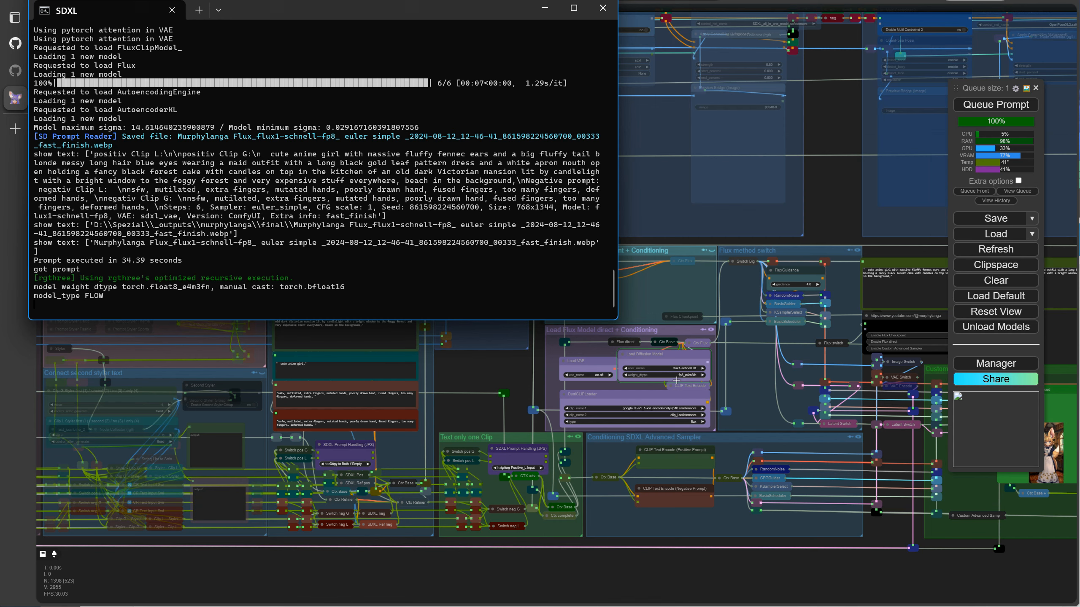
{"action": "scroll", "coordinate": [738, 387], "scroll_direction": "up", "scroll_amount": 4}
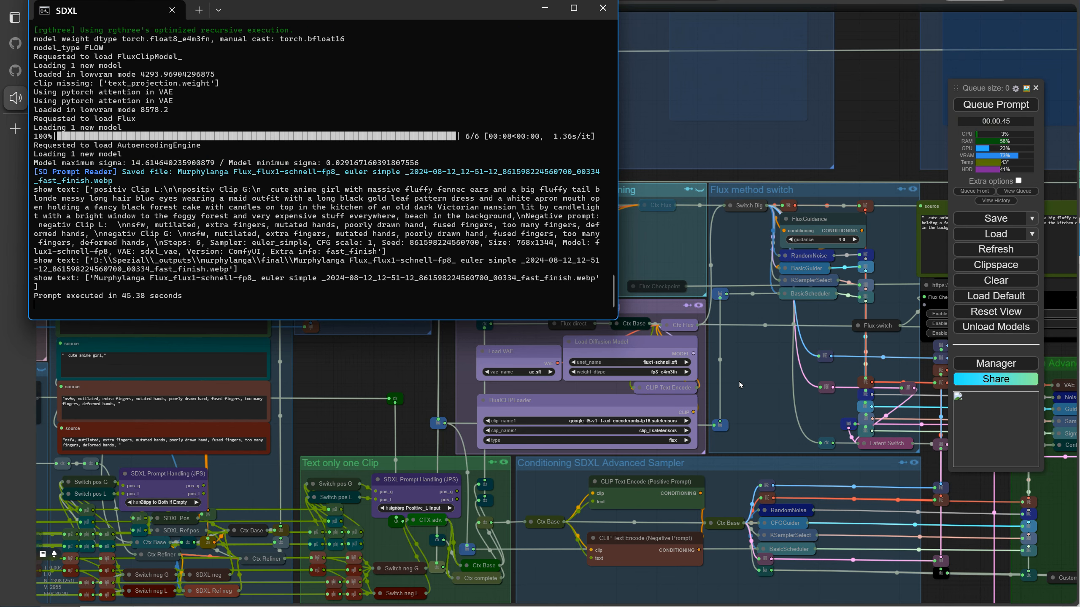
Return to the workflow and inspect the Flux direct image up close in the Image Comparer node
{"action": "left_click", "coordinate": [419, 374]}
{"action": "key", "text": "1"}
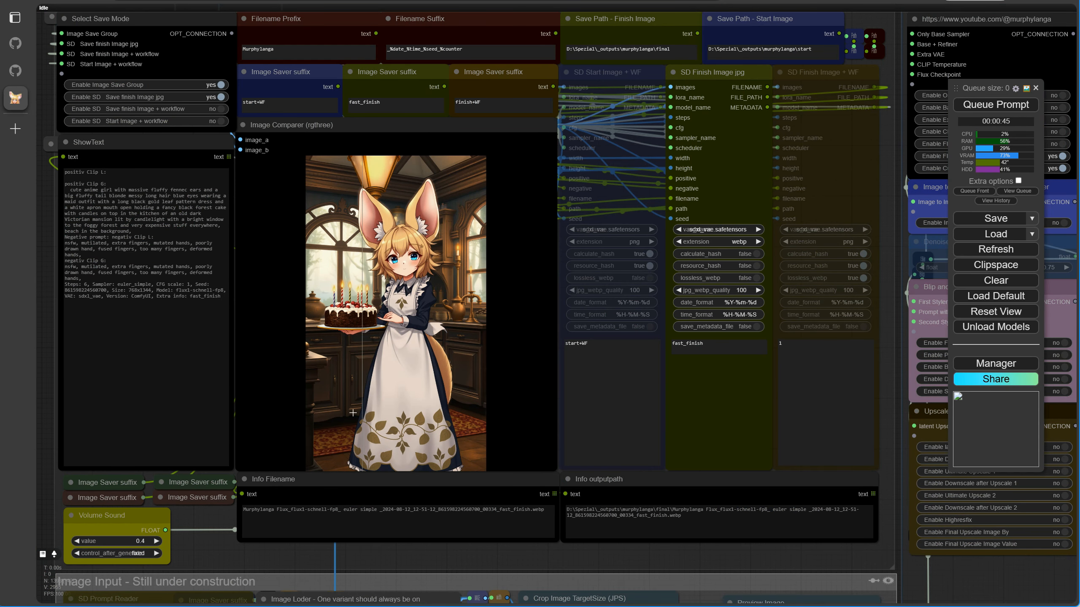
{"action": "scroll", "coordinate": [337, 380], "scroll_direction": "up", "scroll_amount": 9}
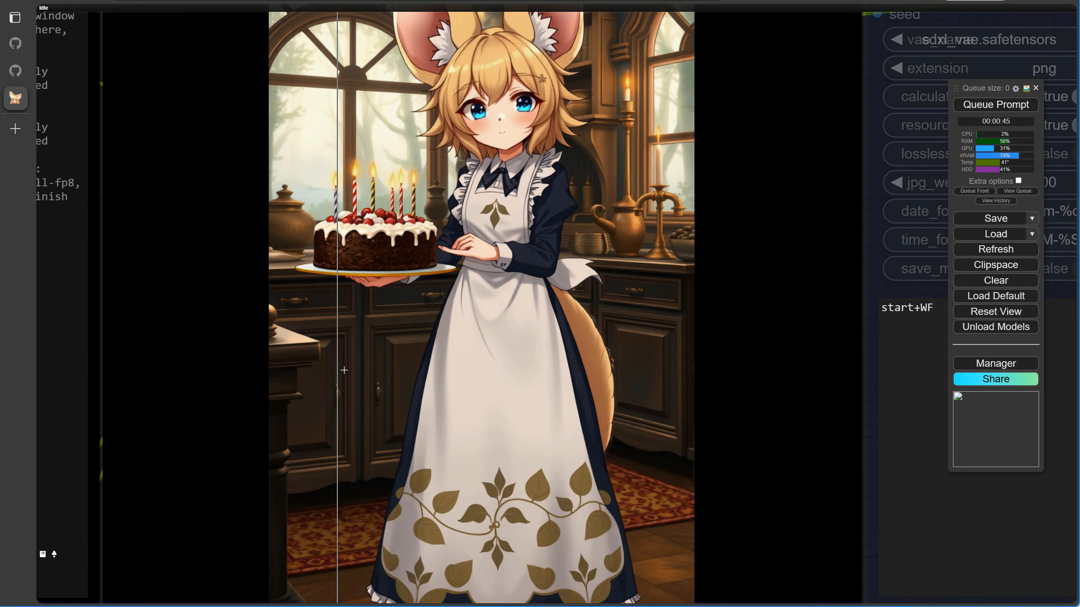
{"action": "scroll", "coordinate": [344, 370], "scroll_direction": "down", "scroll_amount": 6}
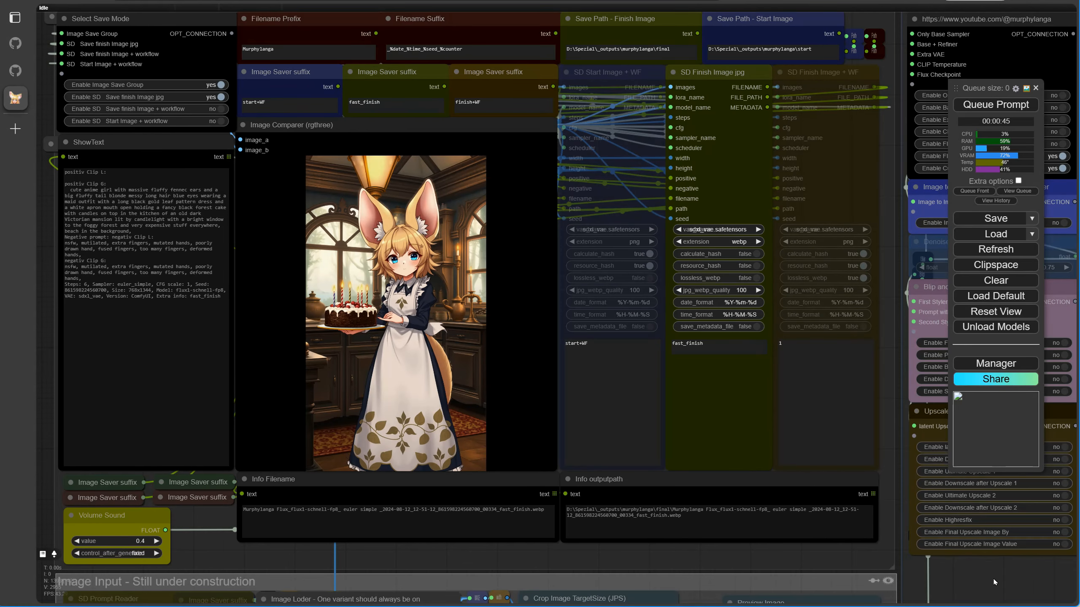
Set the weight_dtype of the Load Diffusion Model node to fp8_e5m2 in the Flux direct group and queue a generation
{"action": "left_click_drag", "start_coordinate": [993, 581], "coordinate": [510, 496]}
{"action": "scroll", "coordinate": [846, 534], "scroll_direction": "down", "scroll_amount": 6}
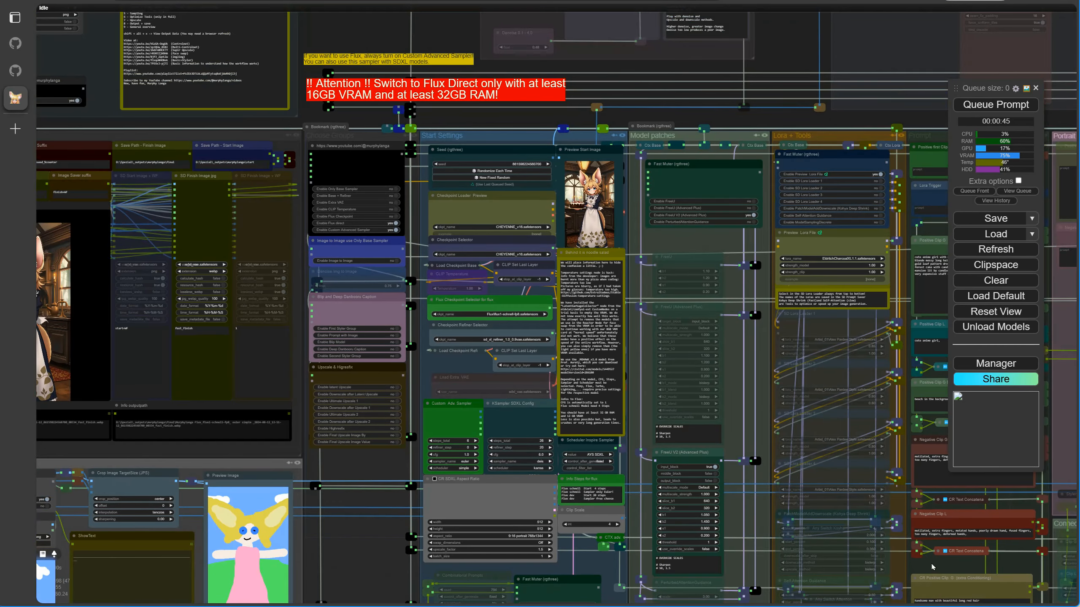
{"action": "left_click_drag", "start_coordinate": [931, 568], "coordinate": [223, 447]}
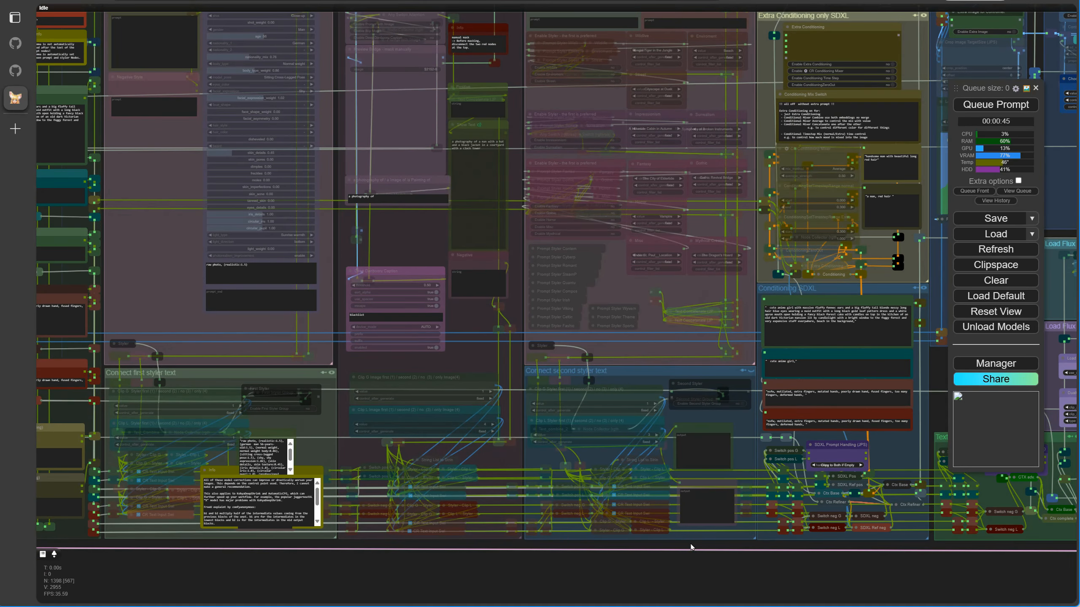
{"action": "left_click_drag", "start_coordinate": [811, 562], "coordinate": [178, 562]}
{"action": "scroll", "coordinate": [595, 406], "scroll_direction": "up", "scroll_amount": 10}
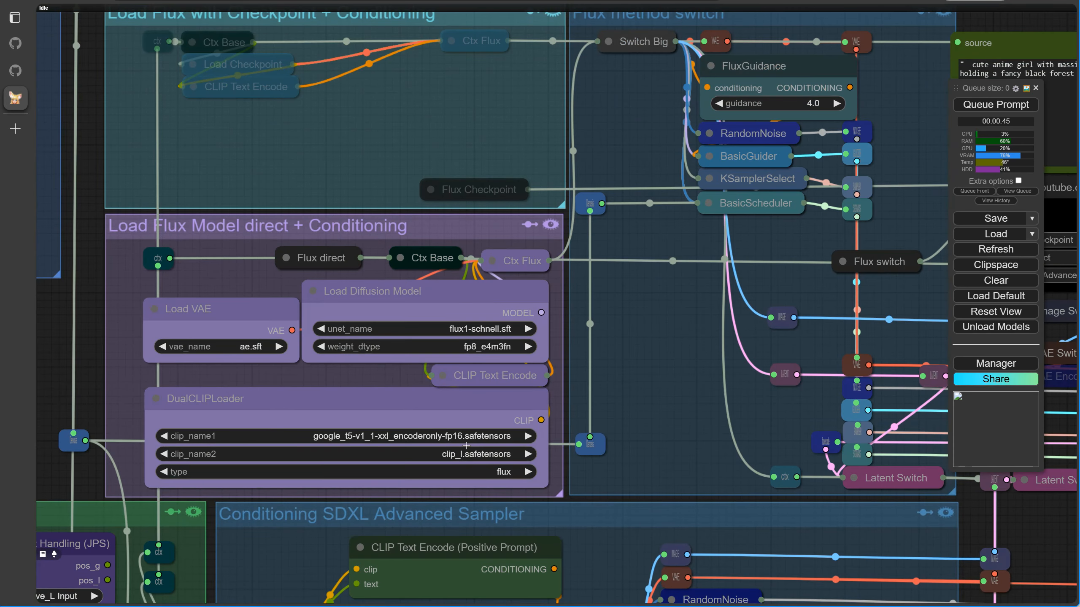
{"action": "left_click", "coordinate": [512, 353]}
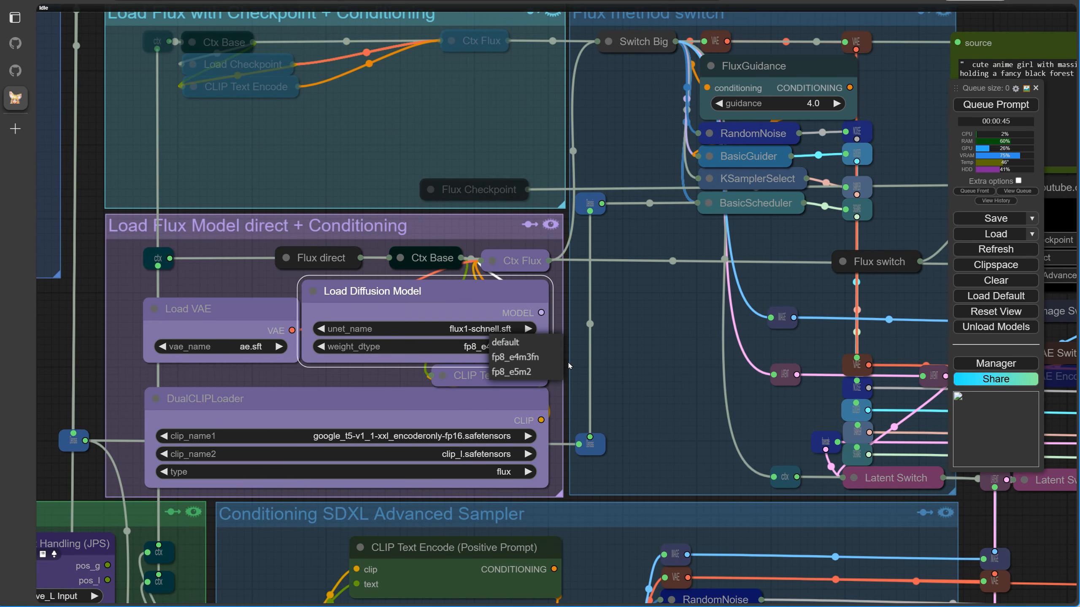
{"action": "left_click", "coordinate": [533, 374]}
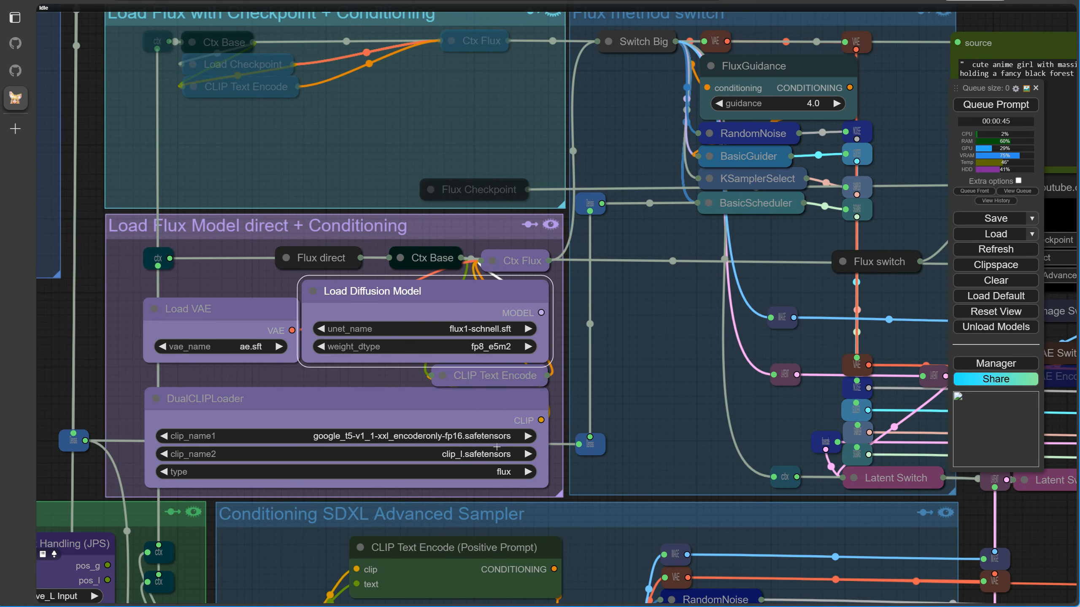
{"action": "key", "text": "ctrl+Return"}
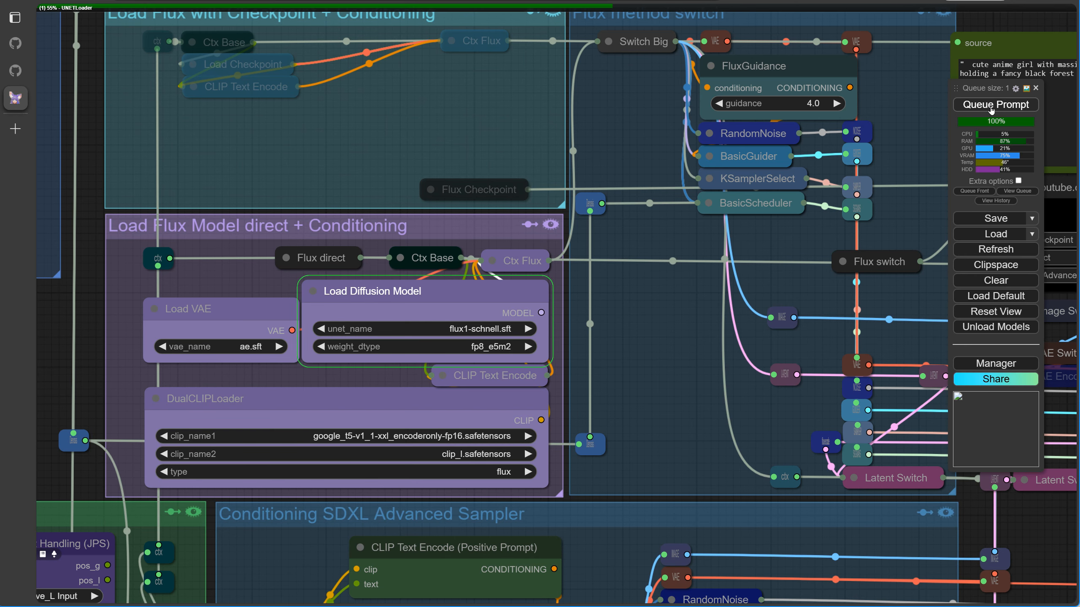
Look over the Flux groups during the generation, and examine the Image Comparer in the image saving area
{"action": "scroll", "coordinate": [659, 325], "scroll_direction": "down", "scroll_amount": 3}
{"action": "scroll", "coordinate": [659, 325], "scroll_direction": "down", "scroll_amount": 6}
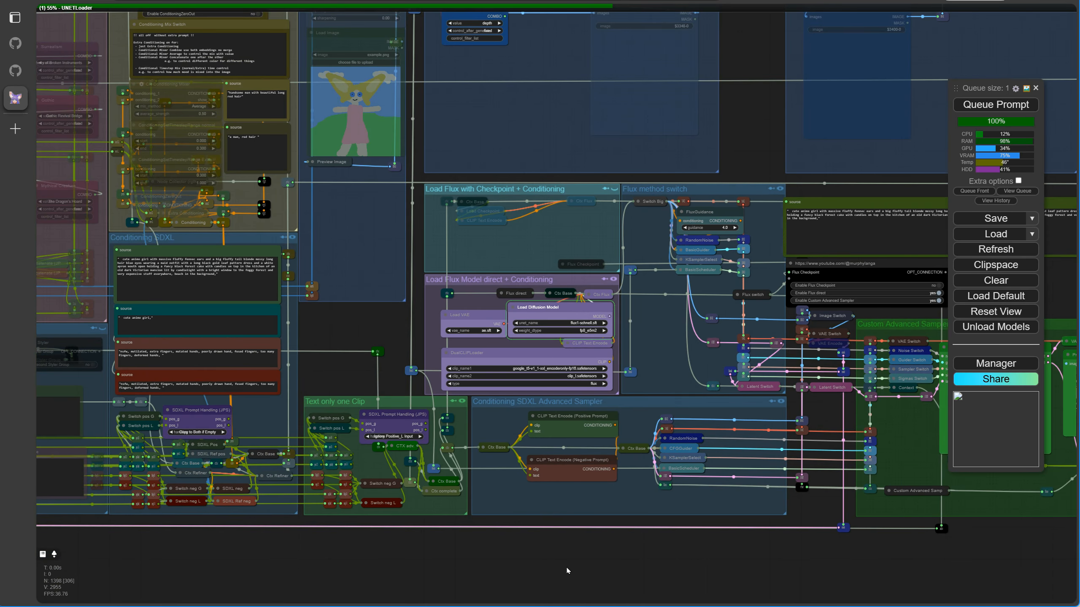
{"action": "left_click_drag", "start_coordinate": [570, 569], "coordinate": [589, 566]}
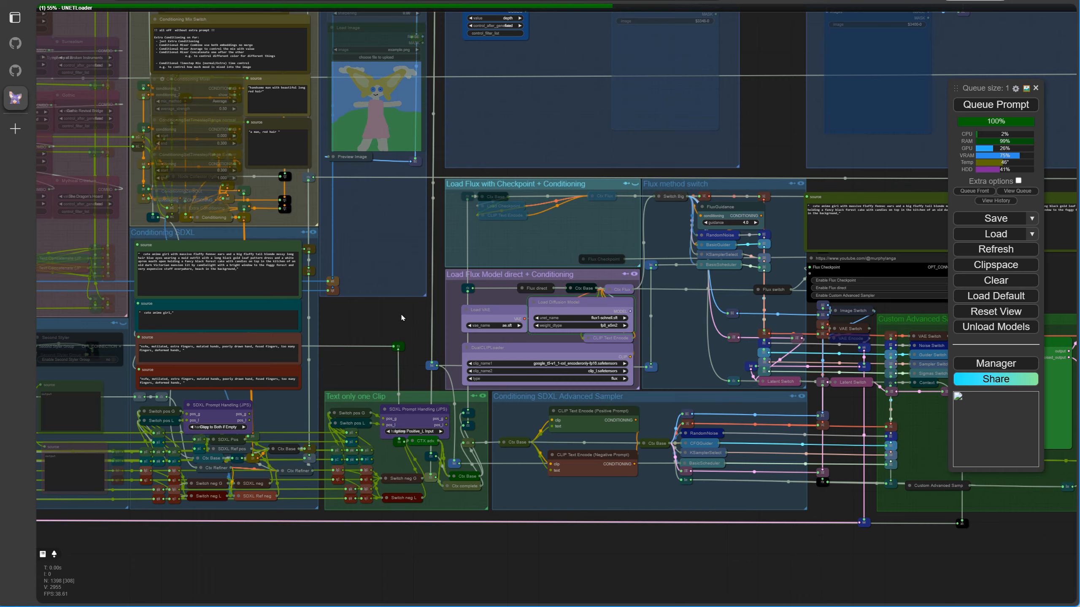
{"action": "key", "text": "1"}
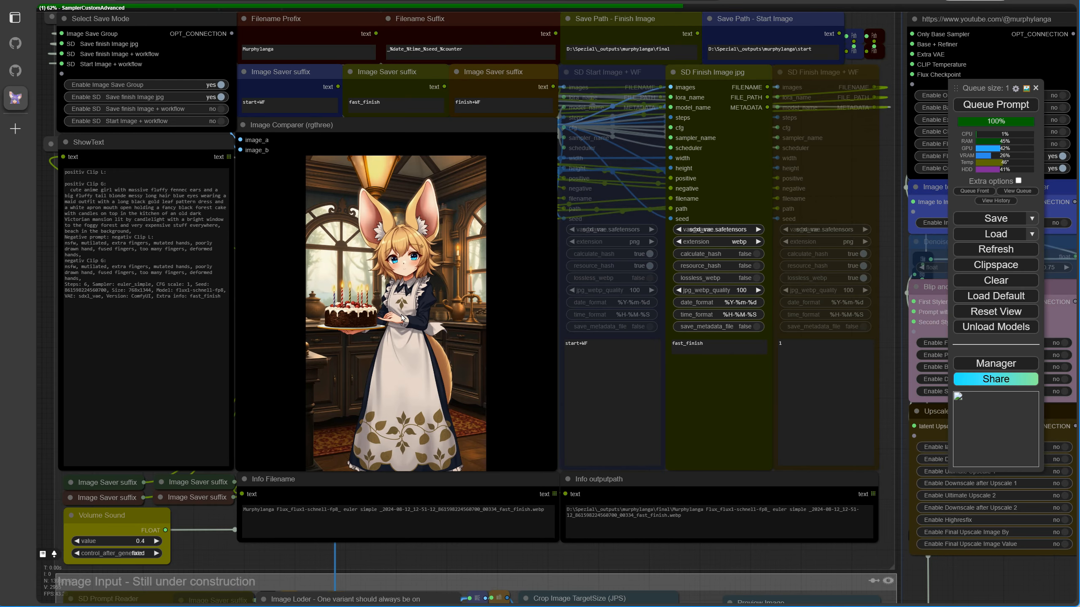
{"action": "scroll", "coordinate": [402, 317], "scroll_direction": "up", "scroll_amount": 7}
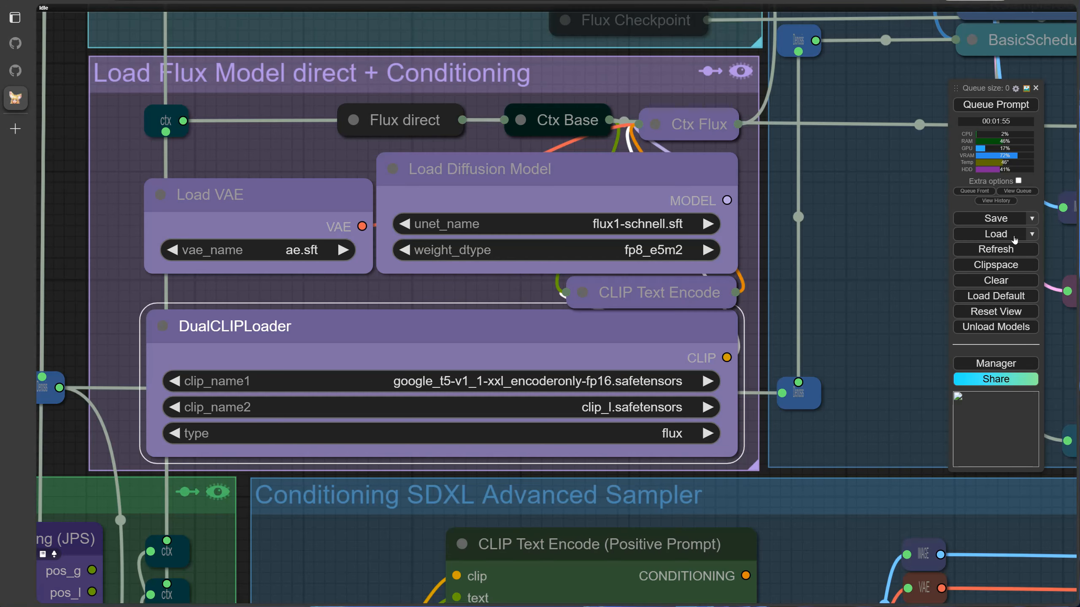
Reselect ae.sft as the VAE, and try flux1-dev.sft as the diffusion model before returning to flux1-schnell.sft
{"action": "left_click", "coordinate": [323, 258]}
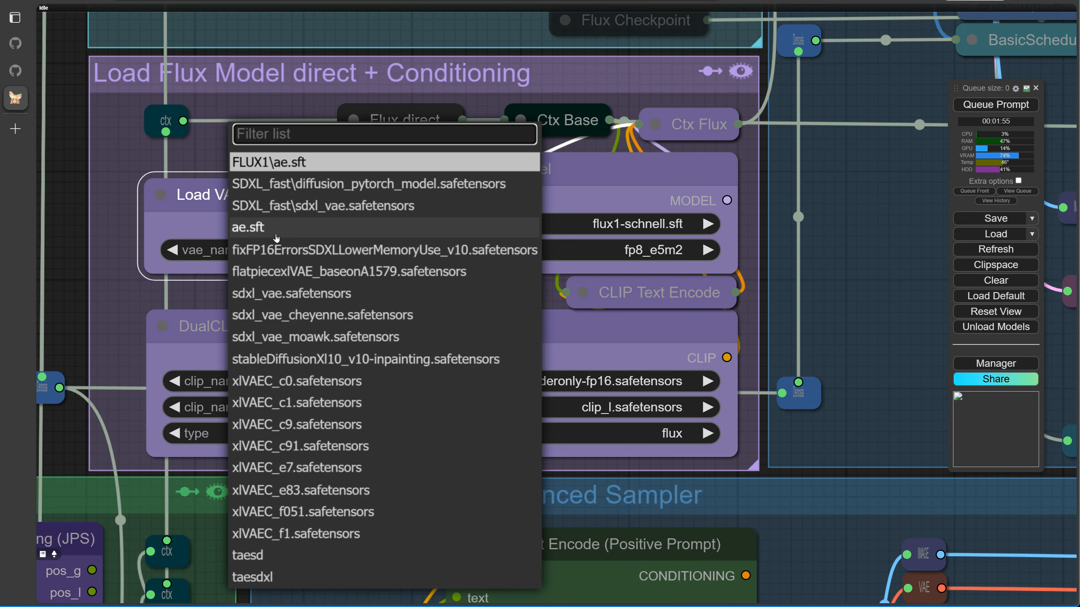
{"action": "left_click", "coordinate": [246, 225]}
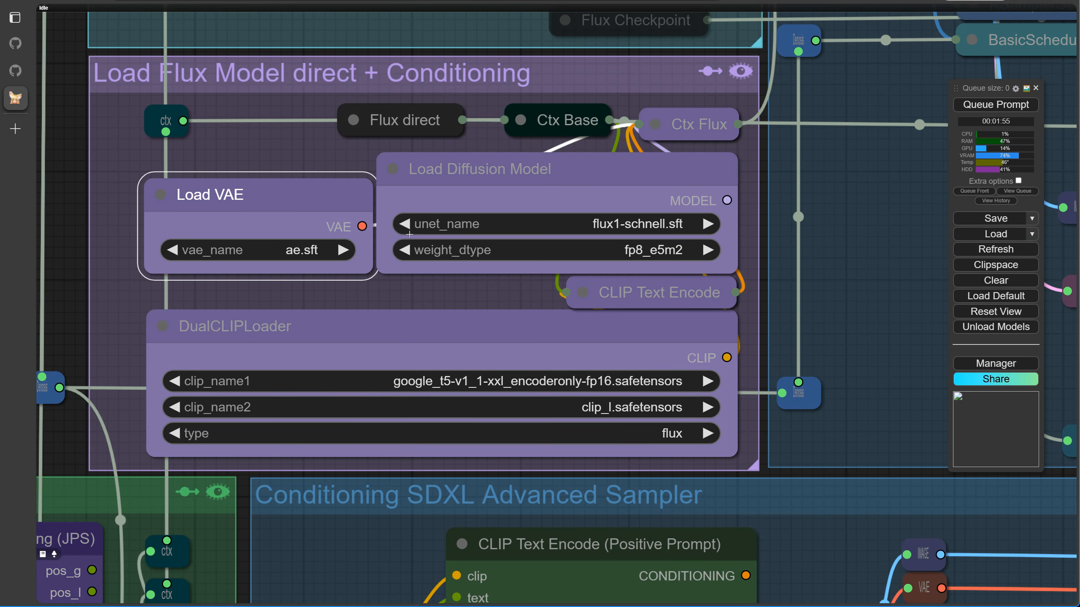
{"action": "left_click", "coordinate": [561, 225]}
{"action": "left_click", "coordinate": [528, 218]}
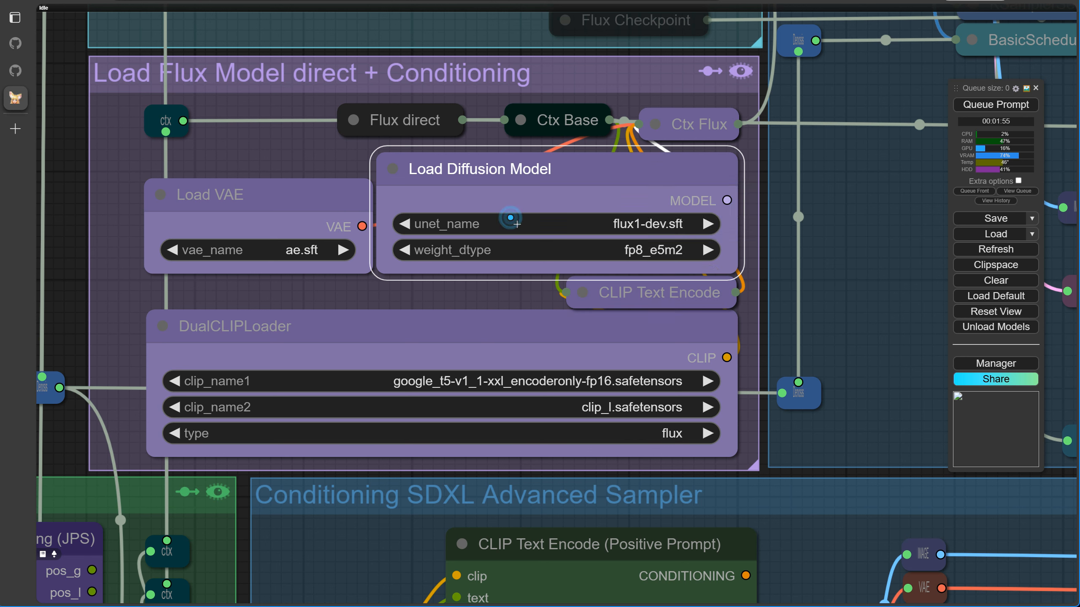
{"action": "left_click", "coordinate": [546, 225]}
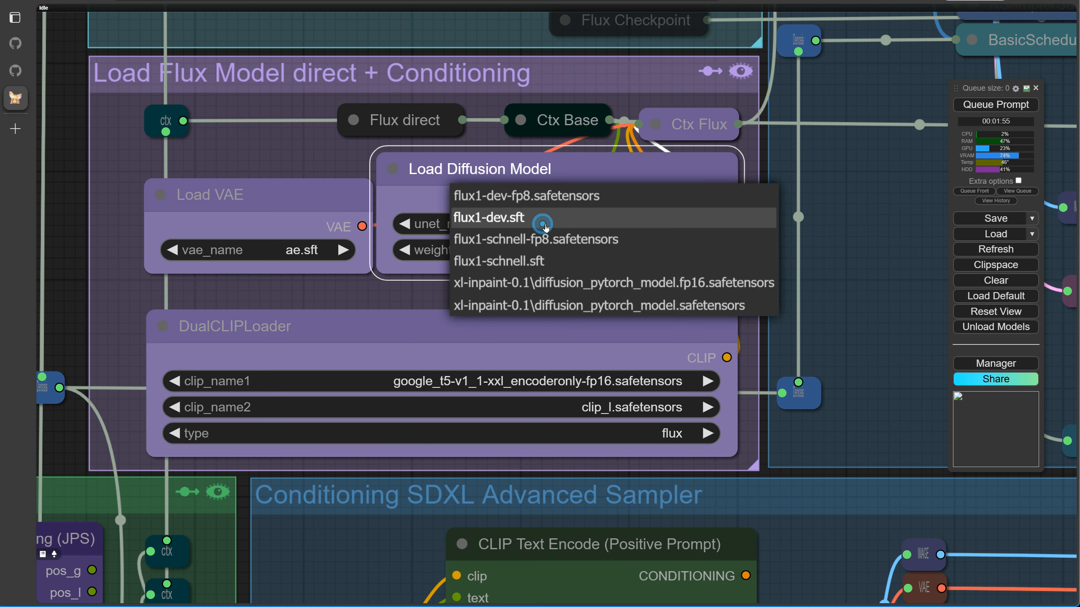
{"action": "left_click", "coordinate": [520, 261]}
Try the default and fp8_e4m3fn weight types for the diffusion model, ending back on fp8_e5m2
{"action": "left_click", "coordinate": [576, 249]}
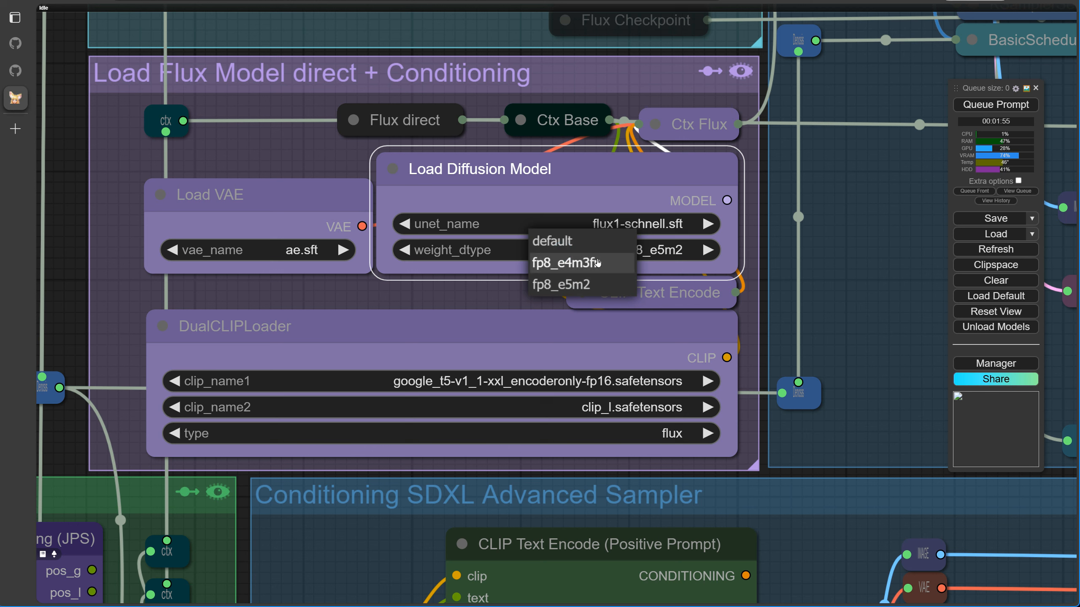
{"action": "left_click", "coordinate": [554, 243]}
{"action": "left_click", "coordinate": [580, 249]}
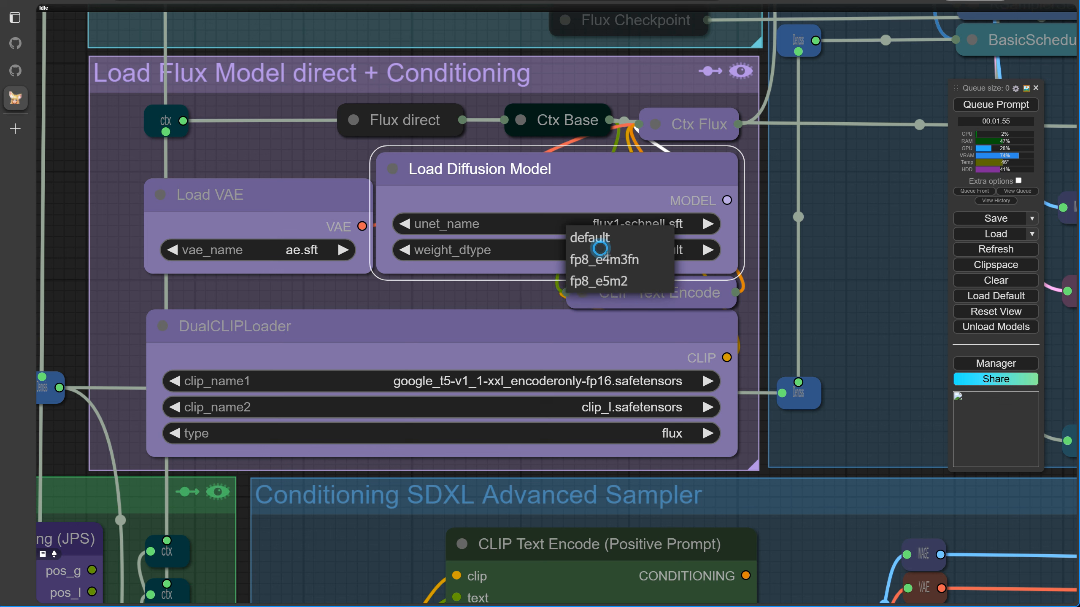
{"action": "left_click", "coordinate": [589, 260]}
{"action": "left_click", "coordinate": [586, 250]}
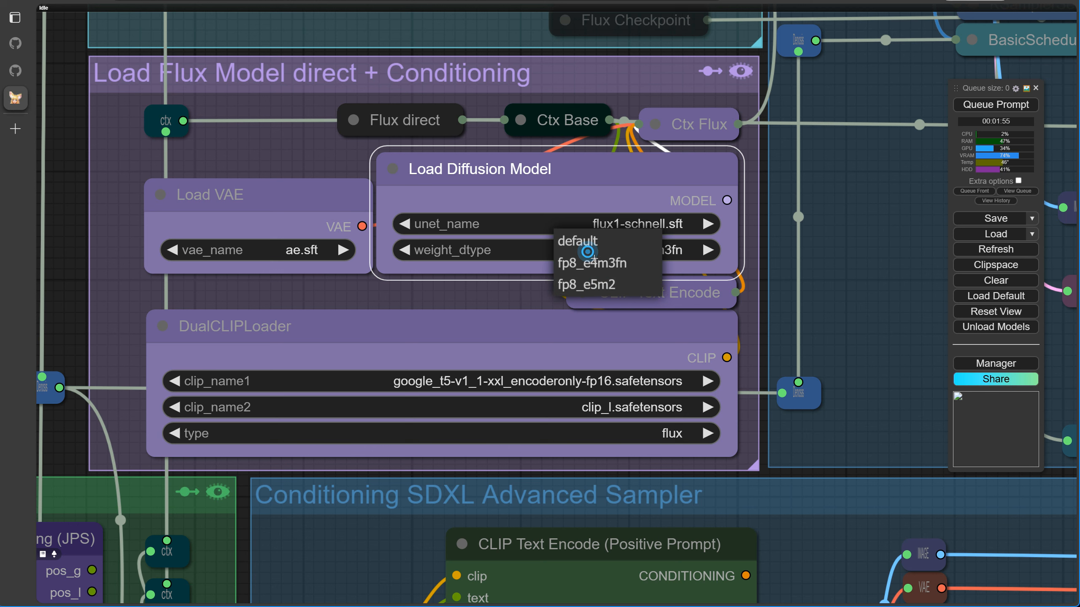
{"action": "left_click", "coordinate": [584, 281]}
Try google_t5-v1_1-xxl_encoderonly-fp8_e4m3fn as clip_name1 in the DualCLIPLoader, and switch back to the fp16 encoder
{"action": "left_click", "coordinate": [603, 385]}
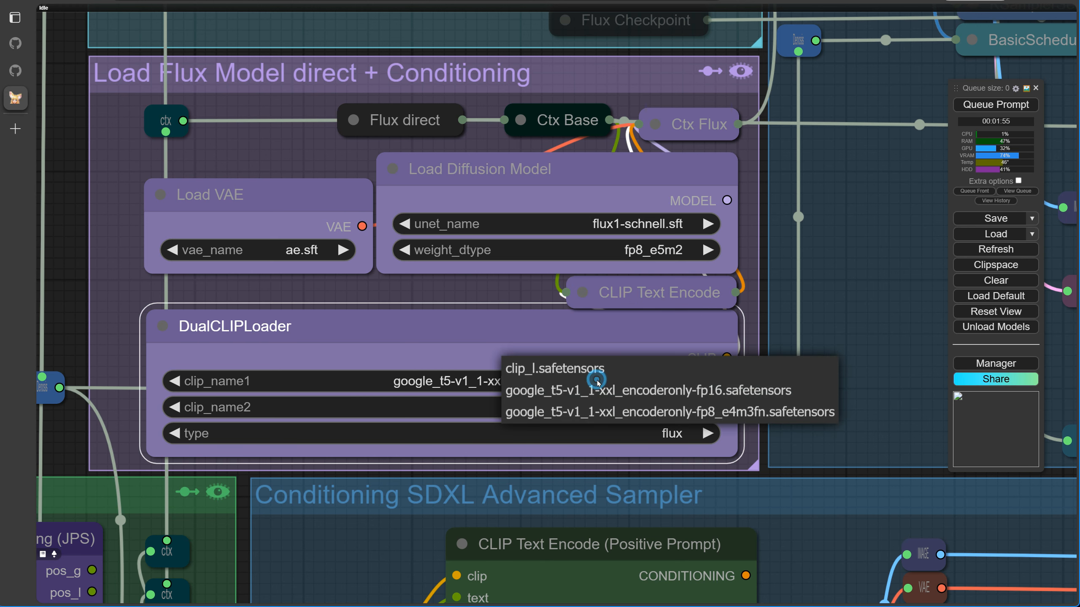
{"action": "left_click", "coordinate": [598, 411]}
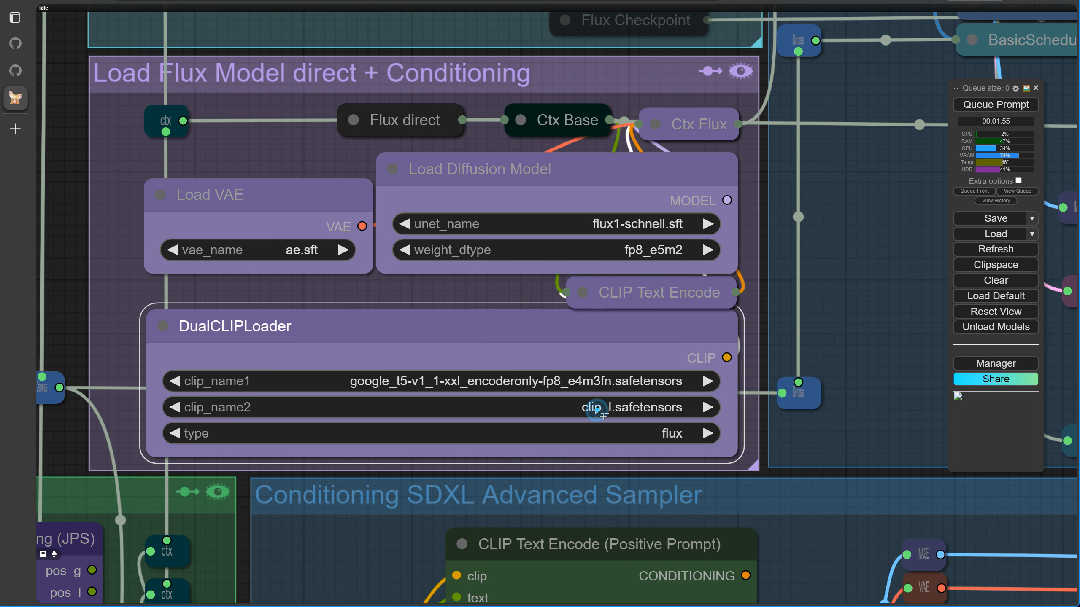
{"action": "left_click", "coordinate": [598, 382]}
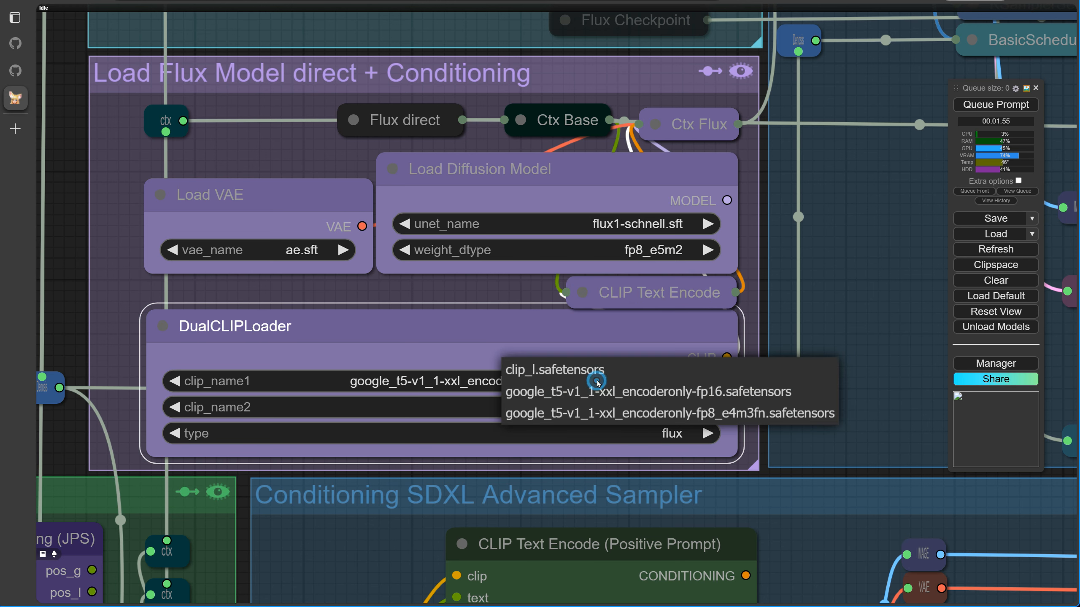
{"action": "left_click", "coordinate": [650, 395]}
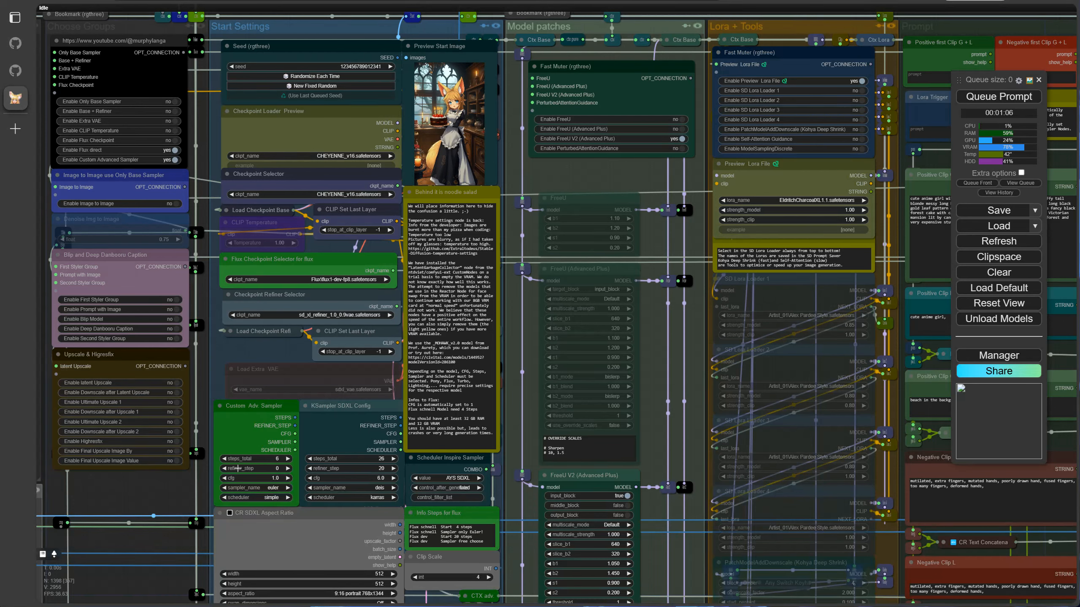
Set steps_total to 20 in the Custom Adv. Sampler settings
{"action": "left_click", "coordinate": [278, 458]}
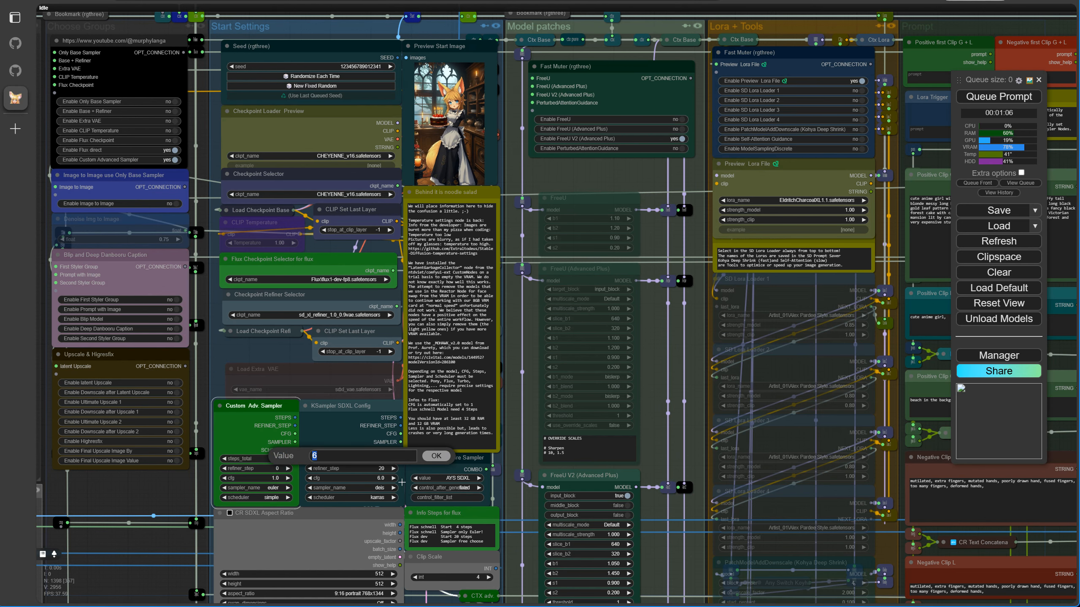
{"action": "type", "text": "20"}
{"action": "left_click", "coordinate": [437, 456]}
Switch the Load Diffusion Model node to flux1-dev.sft with weight_dtype fp8_e4m3fn and queue a generation
{"action": "scroll", "coordinate": [689, 553], "scroll_direction": "down", "scroll_amount": 4}
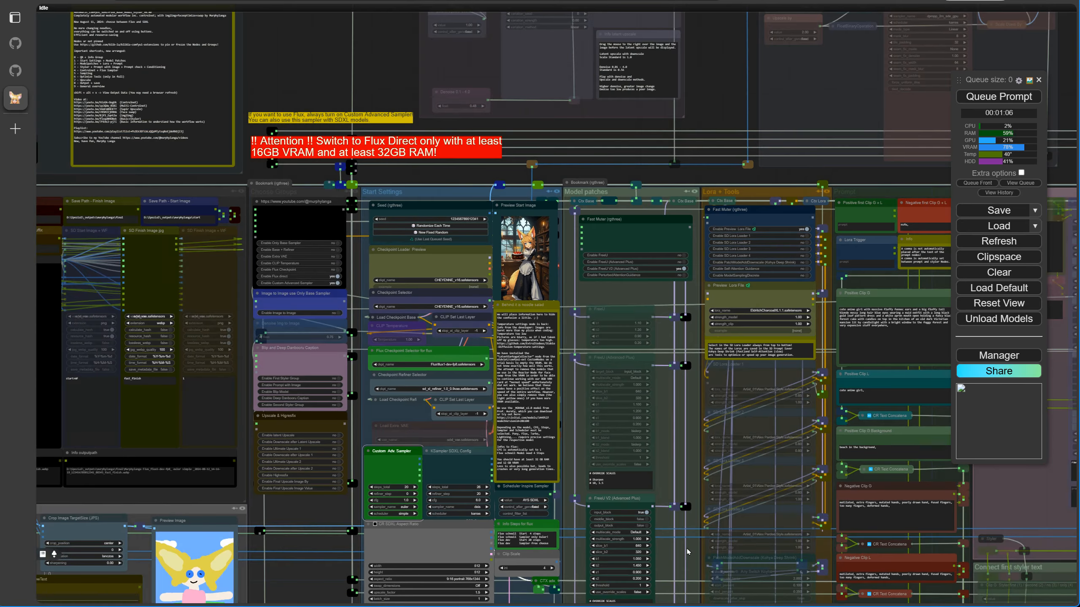
{"action": "key", "text": "4"}
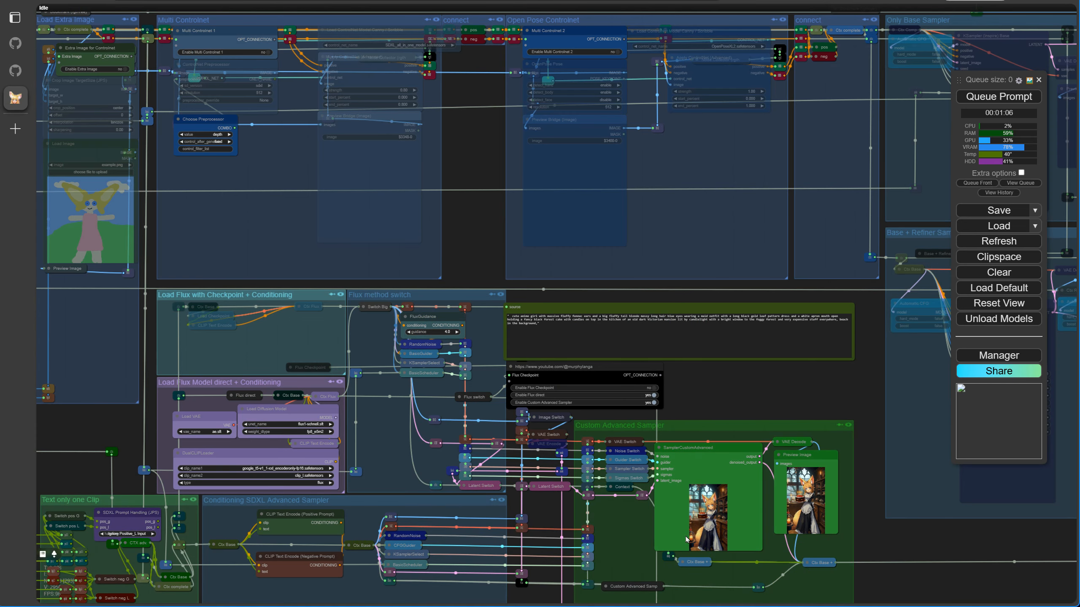
{"action": "scroll", "coordinate": [376, 452], "scroll_direction": "up", "scroll_amount": 6}
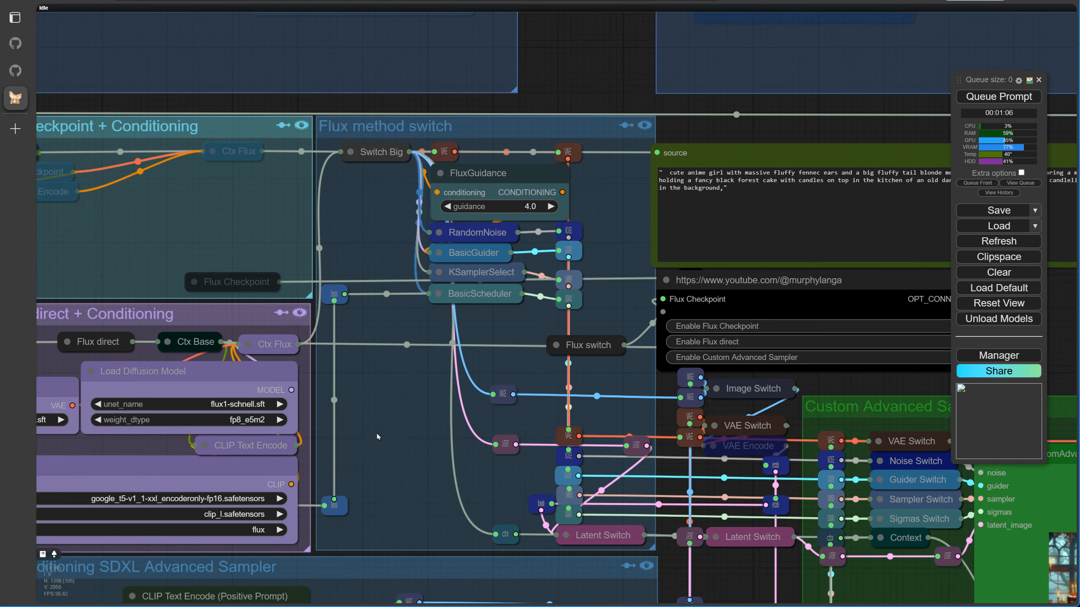
{"action": "scroll", "coordinate": [755, 319], "scroll_direction": "up", "scroll_amount": 4}
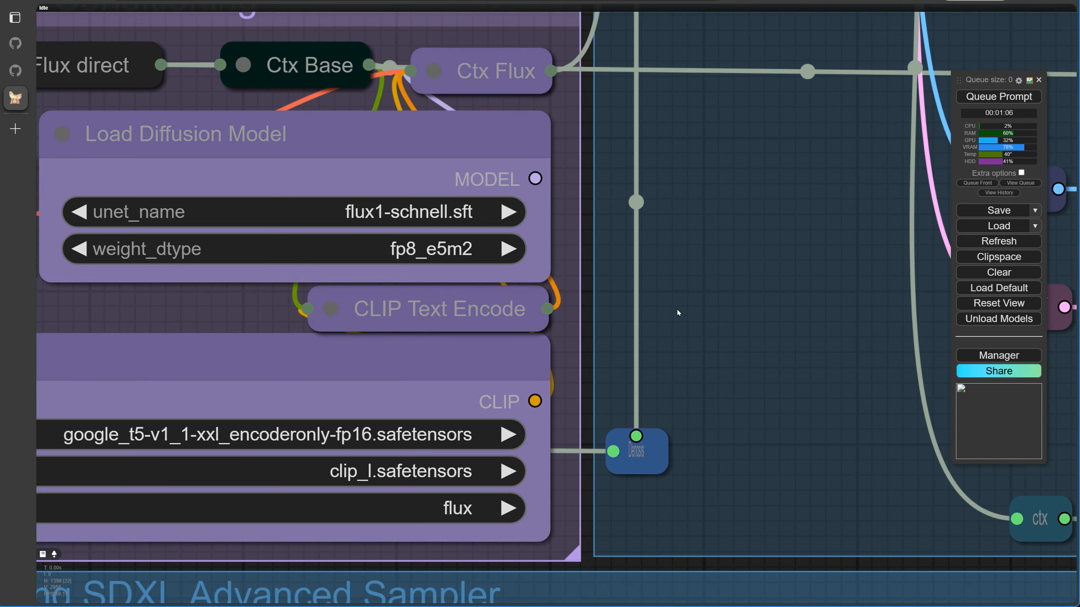
{"action": "left_click_drag", "start_coordinate": [681, 315], "coordinate": [1037, 321]}
{"action": "scroll", "coordinate": [1000, 506], "scroll_direction": "down", "scroll_amount": 1}
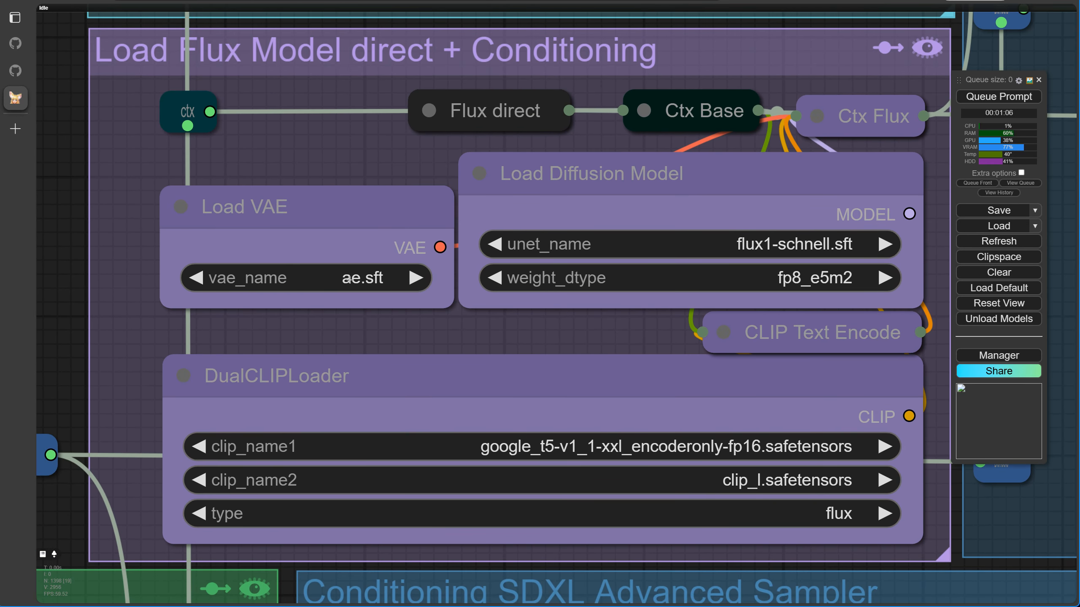
{"action": "left_click", "coordinate": [592, 253]}
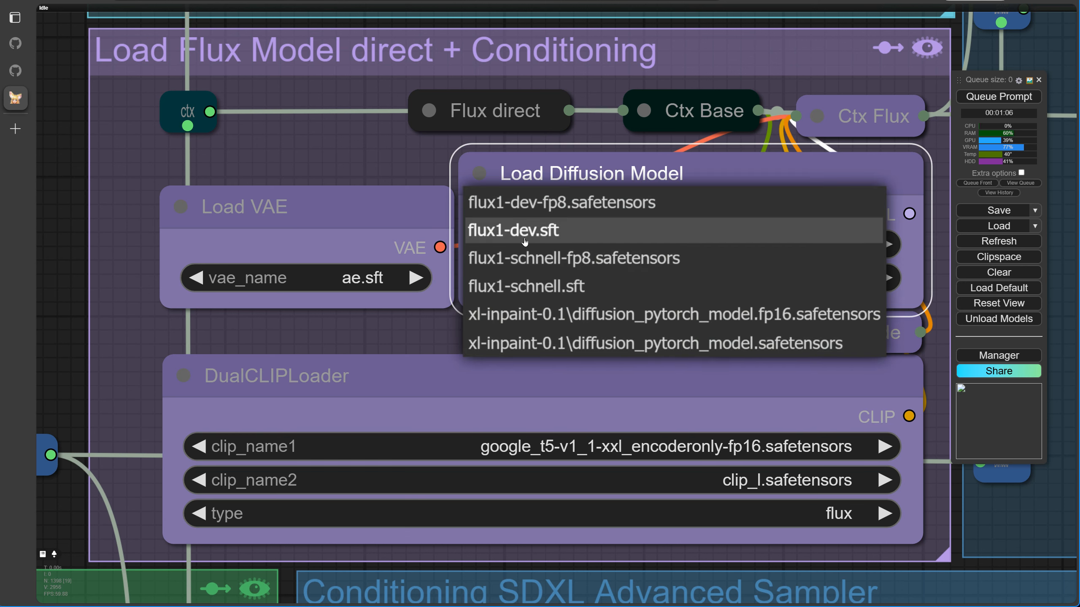
{"action": "left_click", "coordinate": [501, 238]}
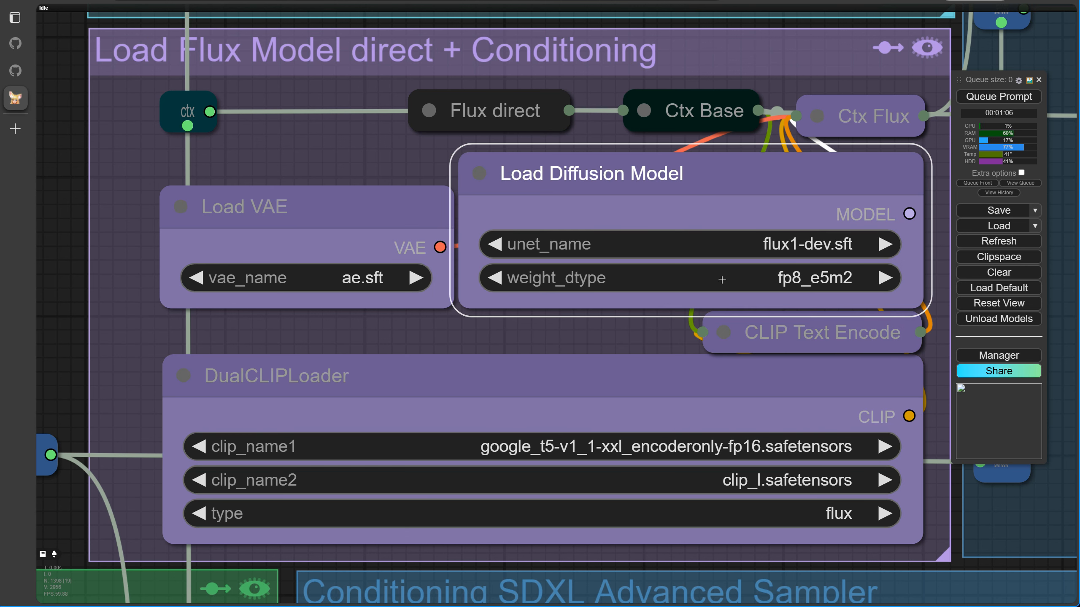
{"action": "left_click", "coordinate": [801, 282]}
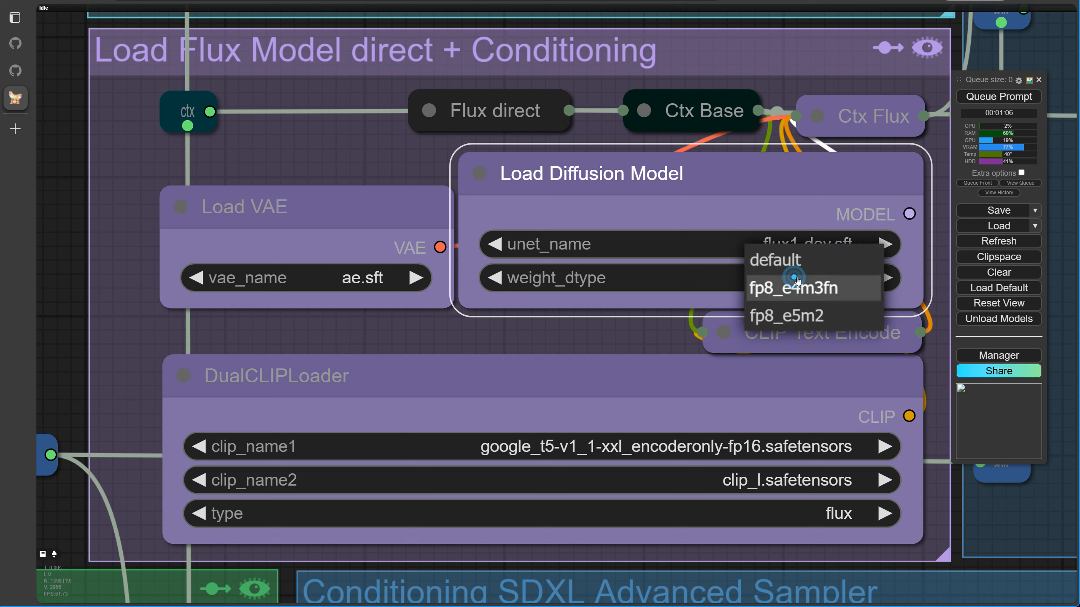
{"action": "left_click", "coordinate": [799, 294]}
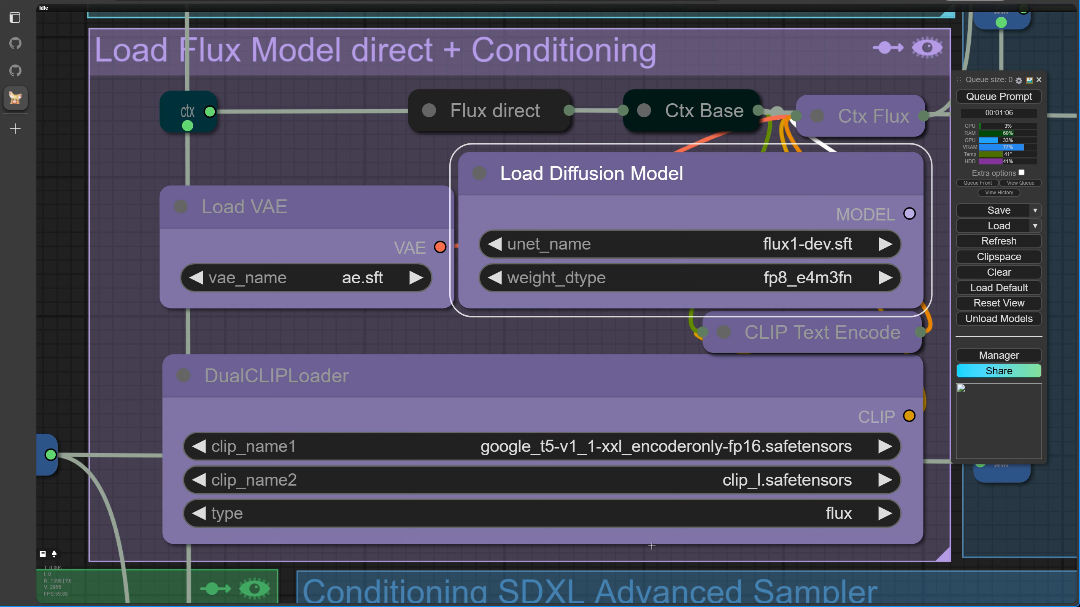
{"action": "left_click", "coordinate": [985, 101]}
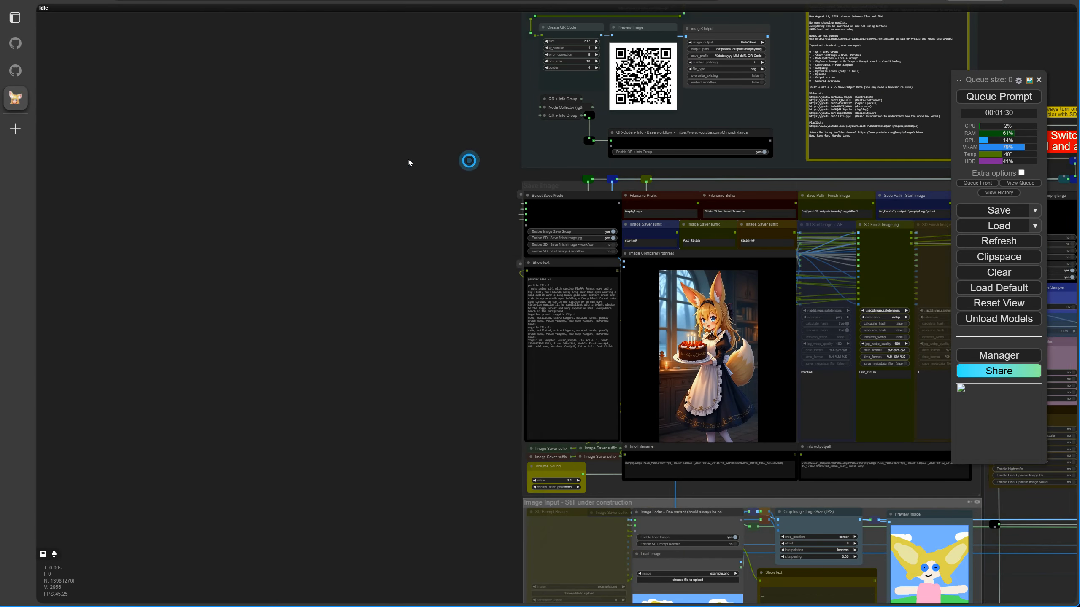
{"action": "scroll", "coordinate": [752, 247], "scroll_direction": "up", "scroll_amount": 9}
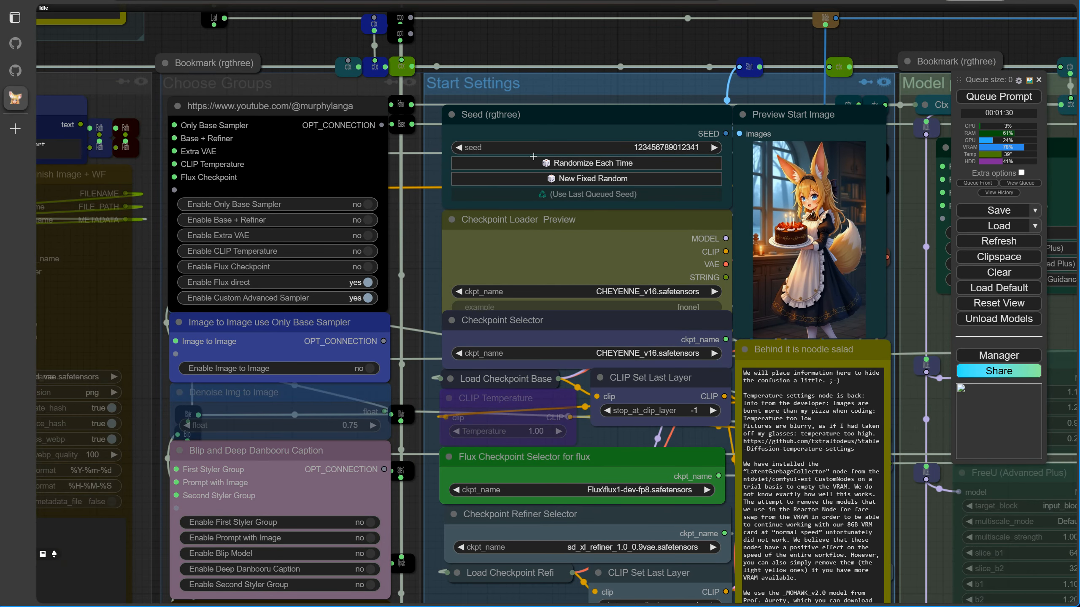
{"action": "left_click", "coordinate": [719, 154]}
{"action": "left_click", "coordinate": [719, 154]}
{"action": "left_click", "coordinate": [719, 154]}
{"action": "left_click", "coordinate": [719, 154]}
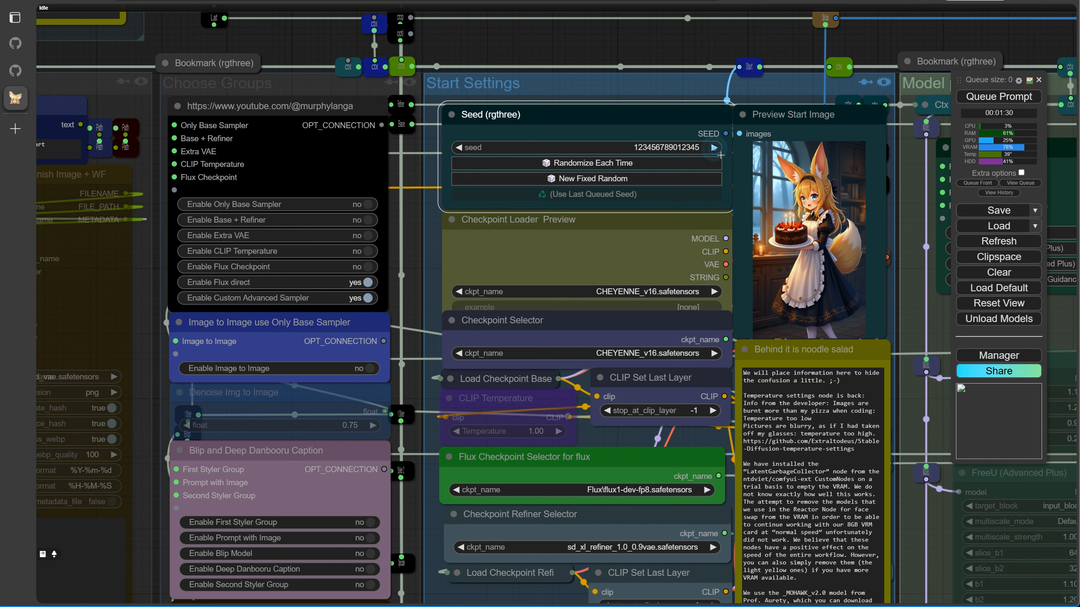
{"action": "left_click", "coordinate": [990, 97]}
{"action": "scroll", "coordinate": [812, 320], "scroll_direction": "down", "scroll_amount": 3}
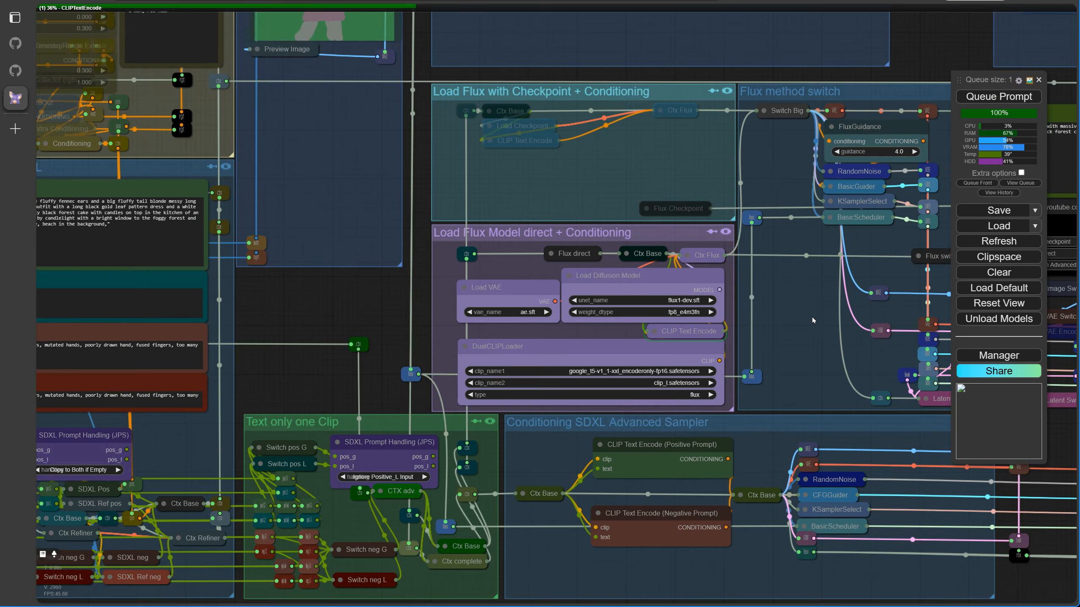
Follow the running Flux dev generation and examine the finished image and its file information in the save group
{"action": "scroll", "coordinate": [812, 320], "scroll_direction": "down", "scroll_amount": 1}
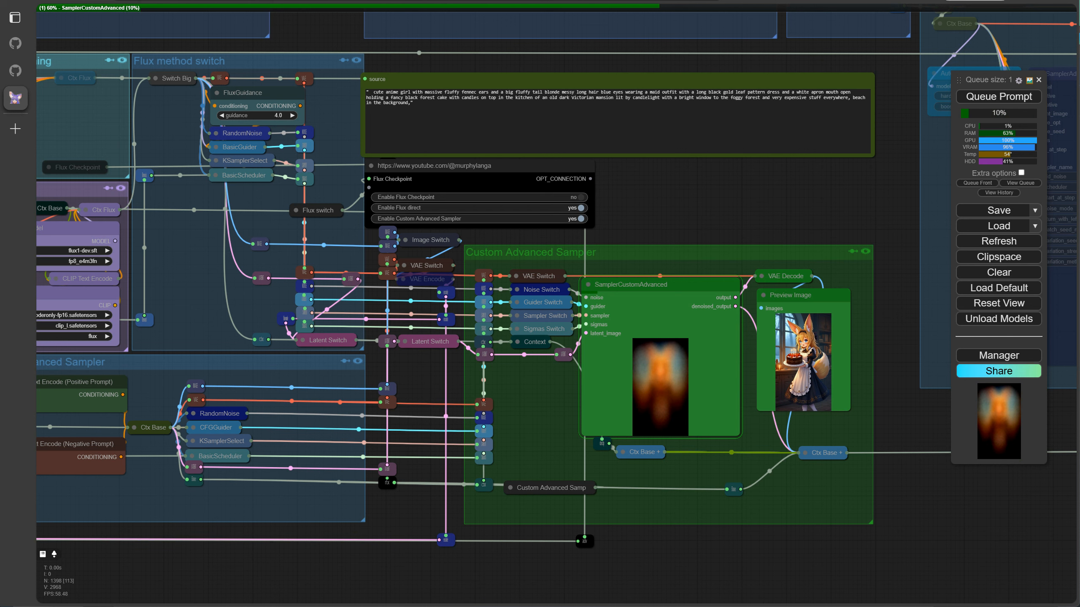
{"action": "key", "text": "alt+Tab"}
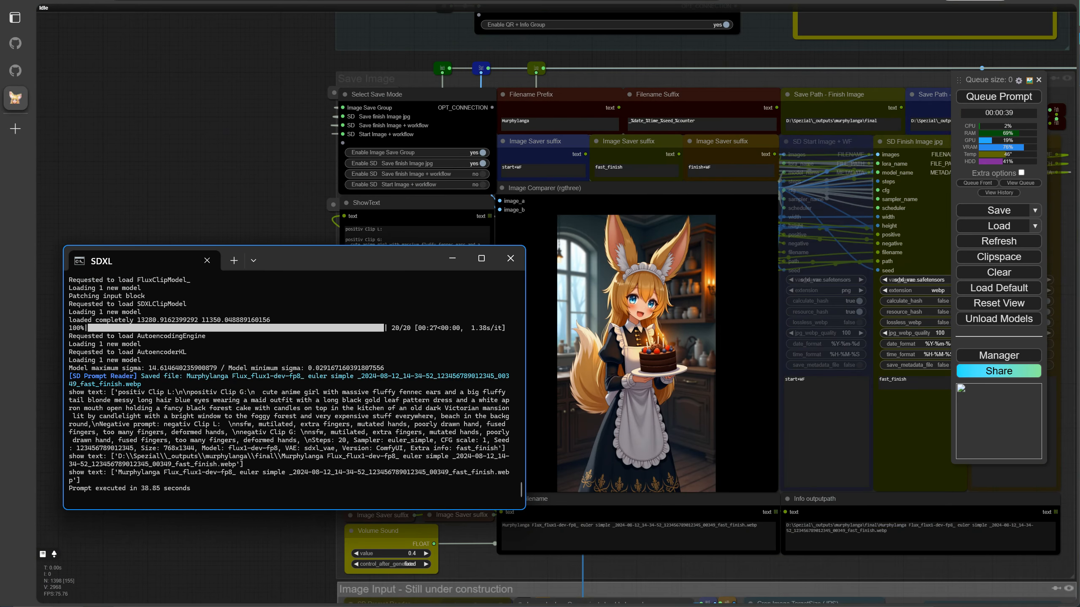
{"action": "left_click", "coordinate": [452, 258]}
{"action": "scroll", "coordinate": [238, 310], "scroll_direction": "up", "scroll_amount": 5}
{"action": "left_click_drag", "start_coordinate": [238, 316], "coordinate": [2, 241]}
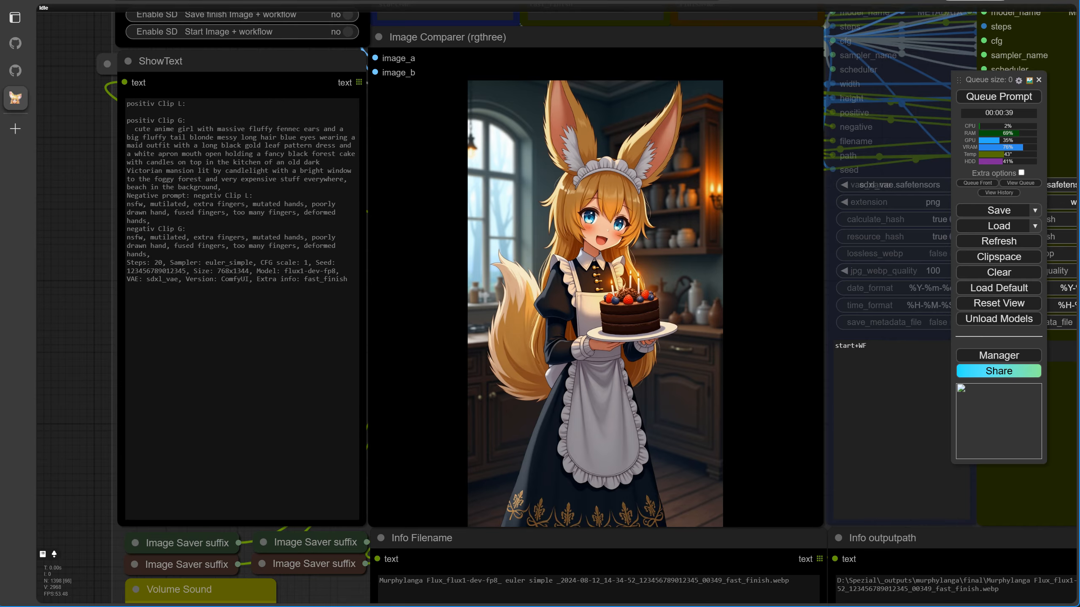
{"action": "scroll", "coordinate": [589, 275], "scroll_direction": "down", "scroll_amount": 10}
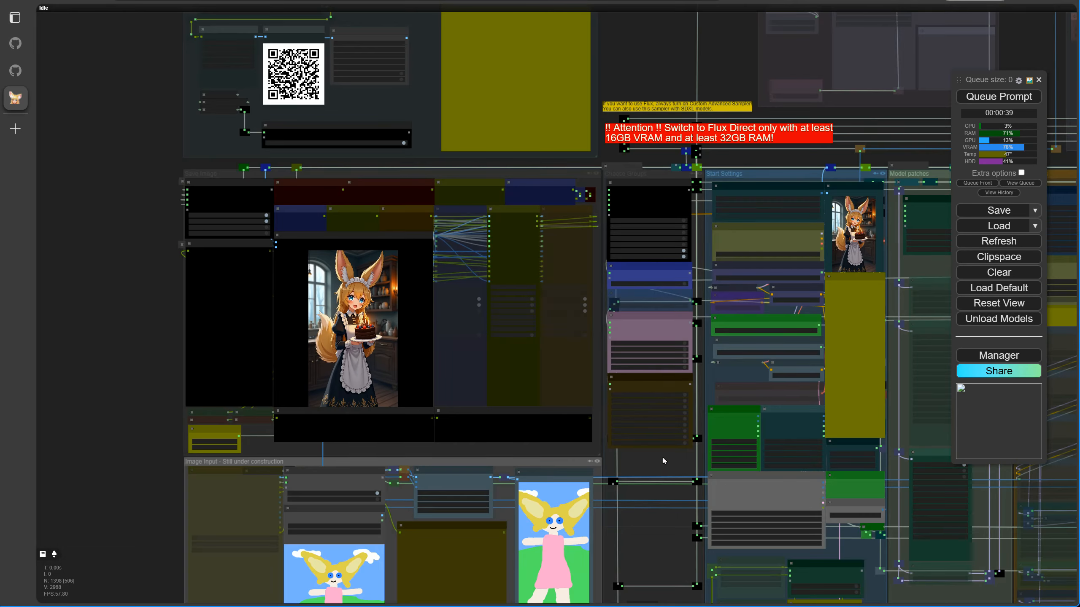
Replace the Positive Clip G text with the Renaissance noblewoman portrait prompt, and queue it with Positive Clip G Background emptied
{"action": "scroll", "coordinate": [609, 209], "scroll_direction": "up", "scroll_amount": 6}
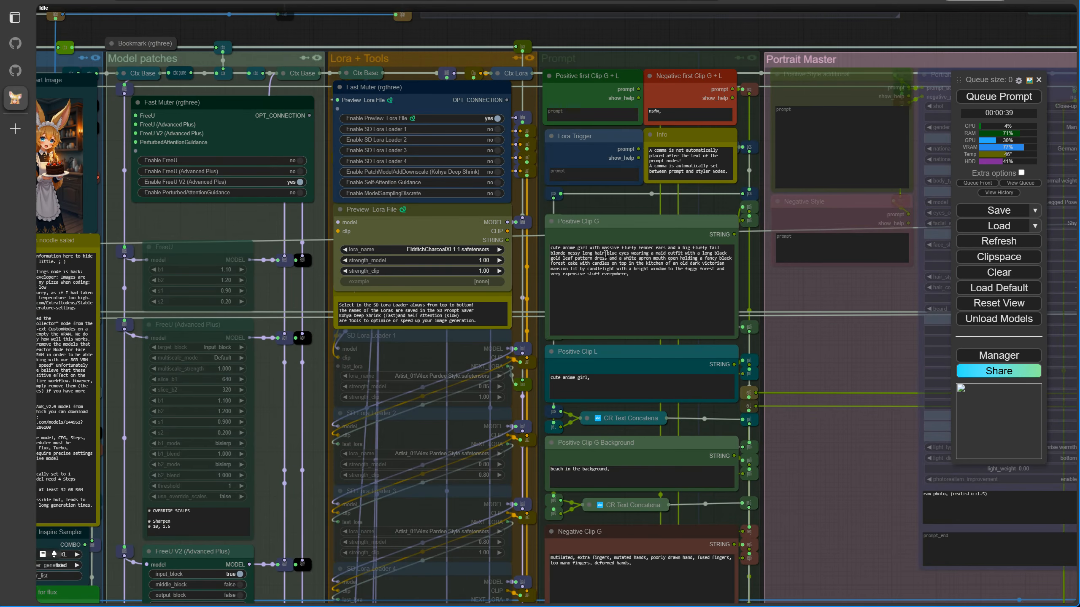
{"action": "left_click_drag", "start_coordinate": [629, 275], "coordinate": [538, 224]}
{"action": "type", "text": "high-resolution portrait of a Renaissance noblewoman, intricate lace collar, holding an ancient book, dominant colors deep red and gold, style reminiscent of Vermeer's lighting techniques, mood thoughtful, lighting soft, natural window light, perspective close-up, texture rich fabrics and aged paper, cultural elements European Renaissance elegance"}
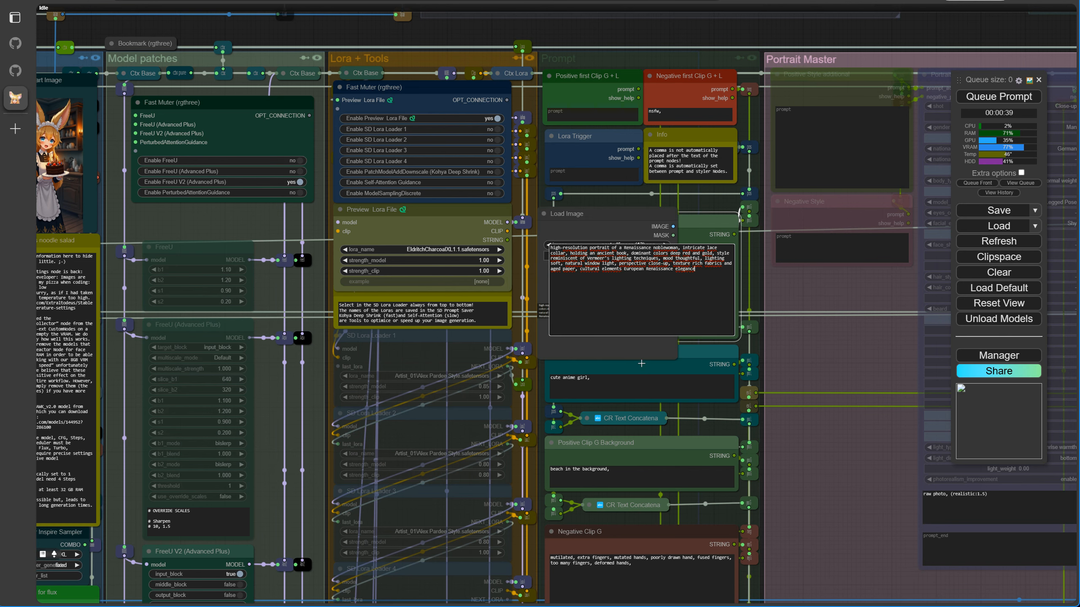
{"action": "left_click_drag", "start_coordinate": [624, 480], "coordinate": [516, 474]}
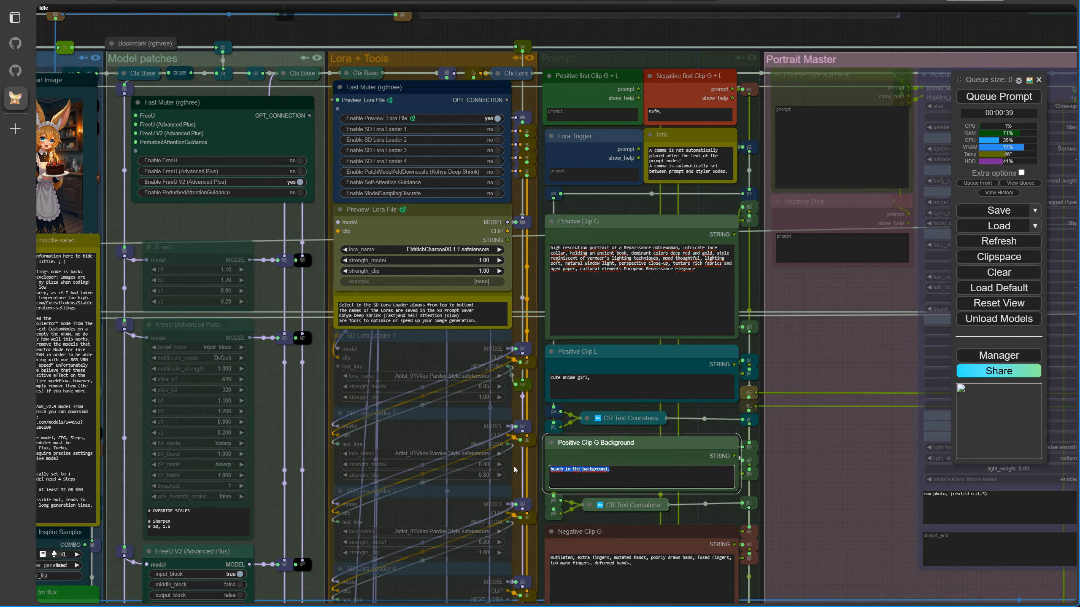
{"action": "left_click", "coordinate": [999, 96]}
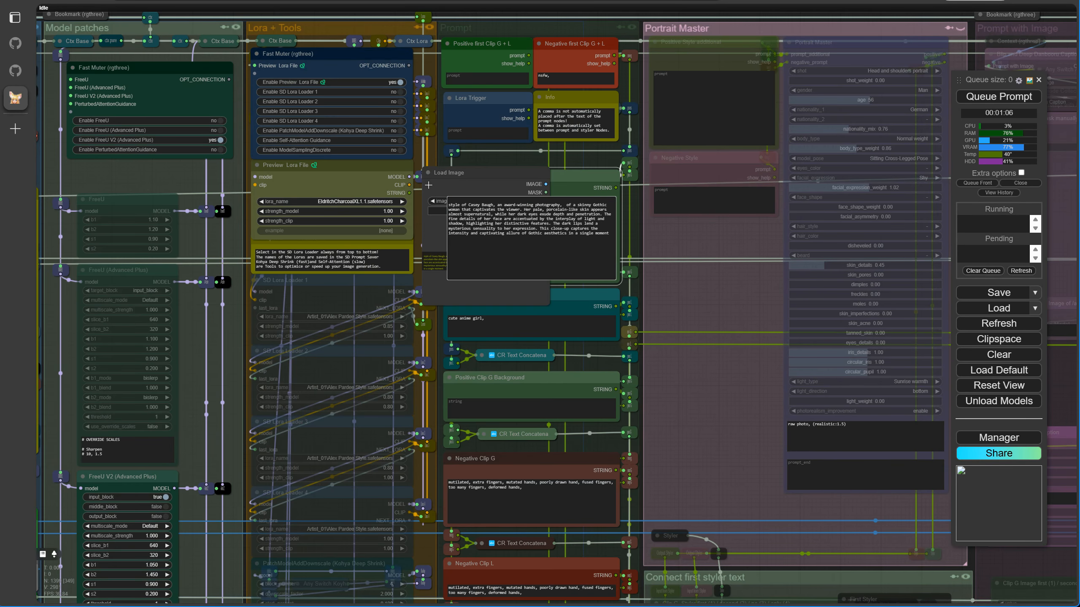
Generate the Gothic woman prompt once, and again with Ultimate Upscale 2 enabled
{"action": "left_click", "coordinate": [982, 98]}
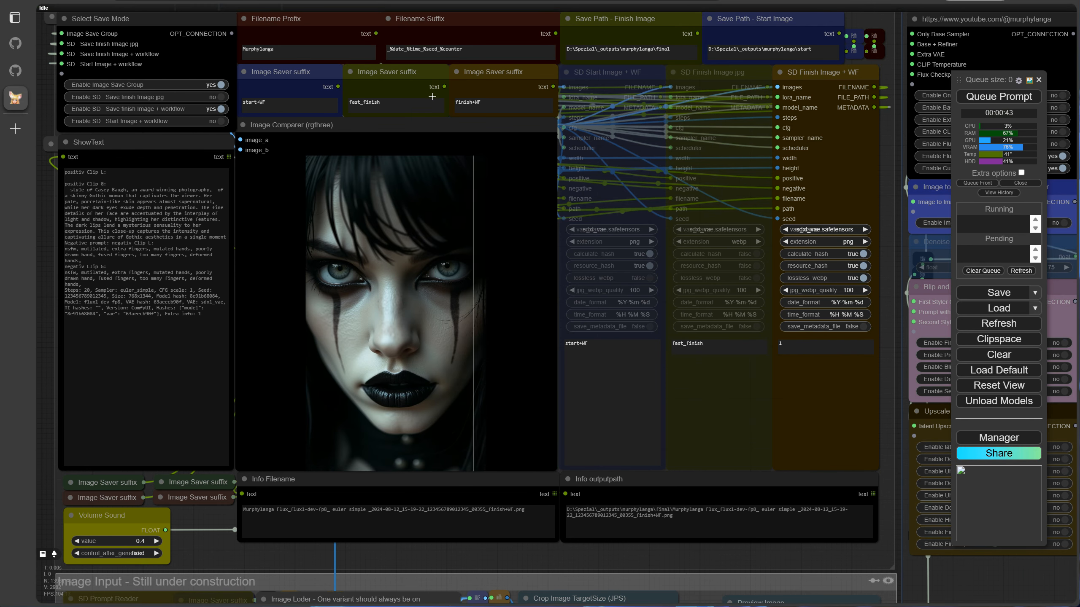
{"action": "key", "text": "1"}
{"action": "left_click", "coordinate": [178, 423]}
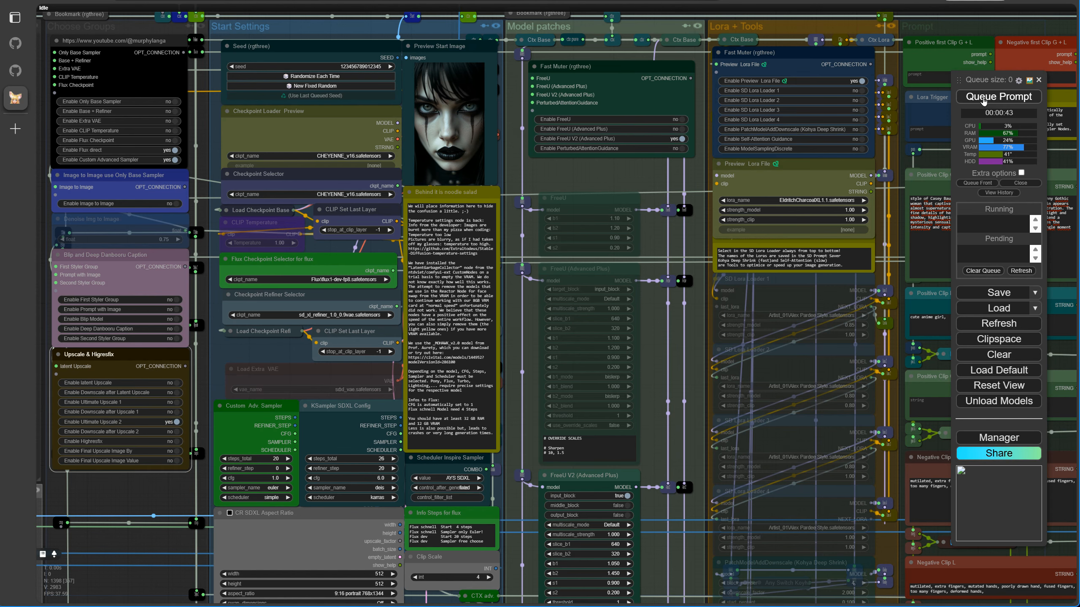
{"action": "left_click", "coordinate": [983, 100]}
Check the progress of the upscaling run in the workflow overview and the SDXL console window
{"action": "scroll", "coordinate": [679, 371], "scroll_direction": "down", "scroll_amount": 12}
{"action": "left_click_drag", "start_coordinate": [744, 74], "coordinate": [602, 68]}
{"action": "key", "text": "alt+Tab"}
{"action": "key", "text": "alt+Tab"}
{"action": "key", "text": "alt+Tab"}
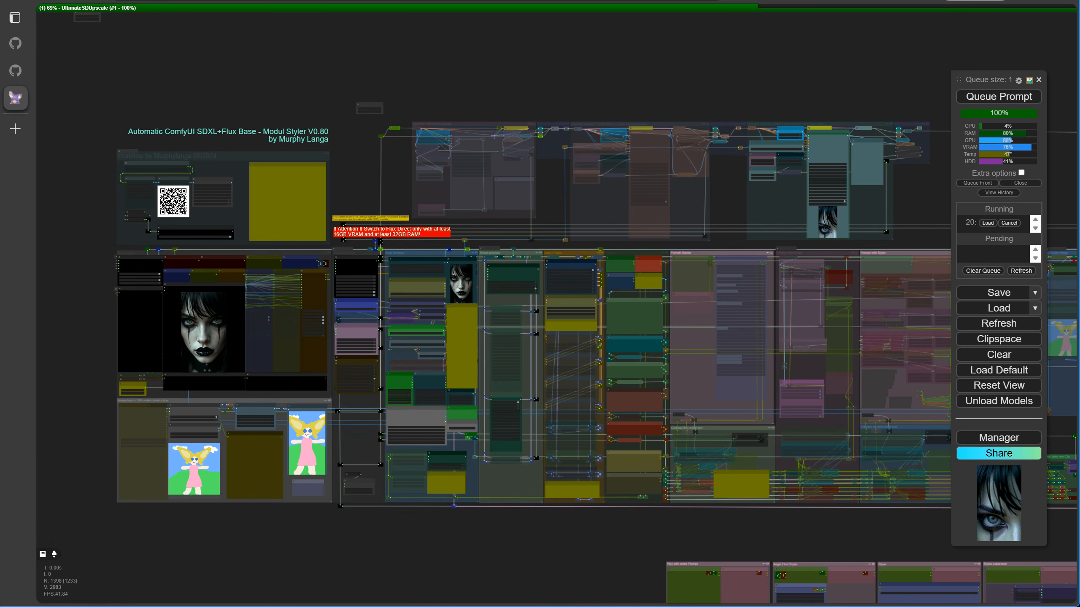
{"action": "scroll", "coordinate": [65, 348], "scroll_direction": "up", "scroll_amount": 4}
{"action": "key", "text": "alt+Tab"}
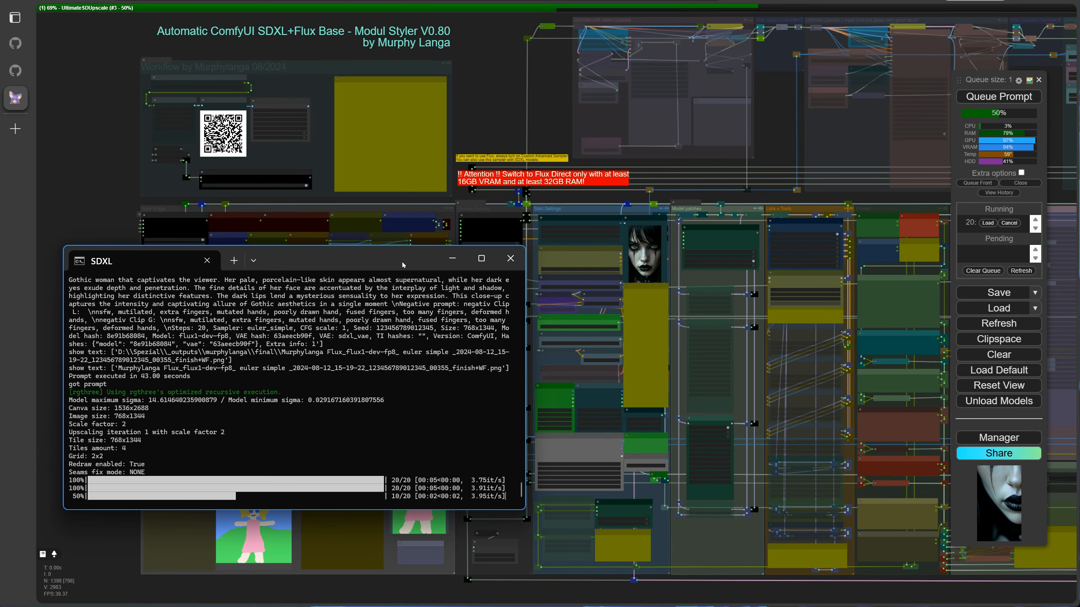
{"action": "left_click_drag", "start_coordinate": [420, 262], "coordinate": [832, 285]}
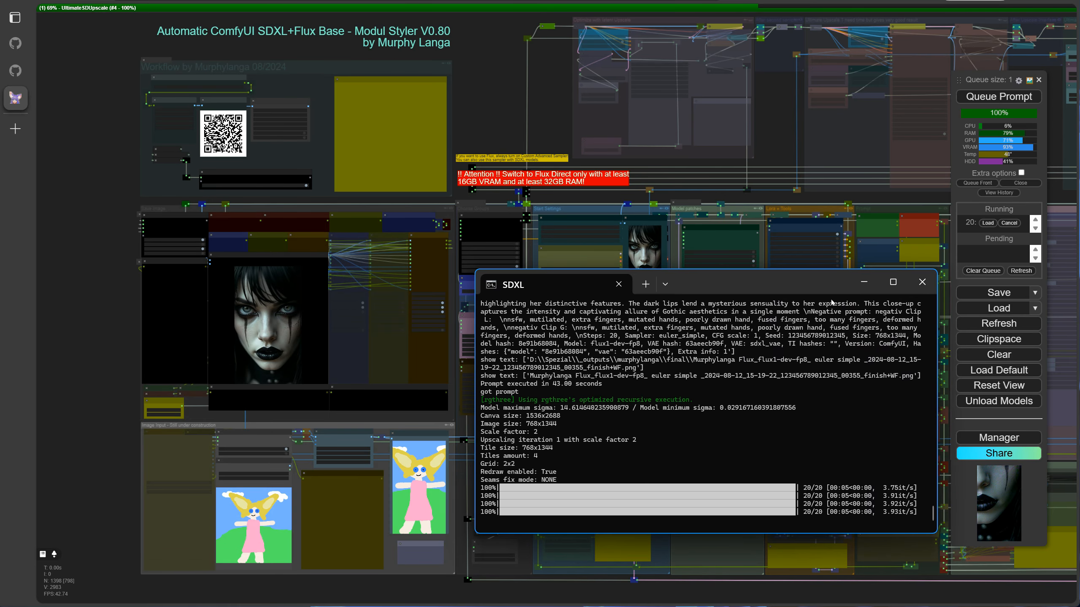
Examine the eyes, skin and lips of the upscaled Gothic portrait in the Image Comparer
{"action": "left_click", "coordinate": [118, 319]}
{"action": "scroll", "coordinate": [118, 319], "scroll_direction": "up", "scroll_amount": 10}
{"action": "left_click_drag", "start_coordinate": [118, 319], "coordinate": [1, 312]}
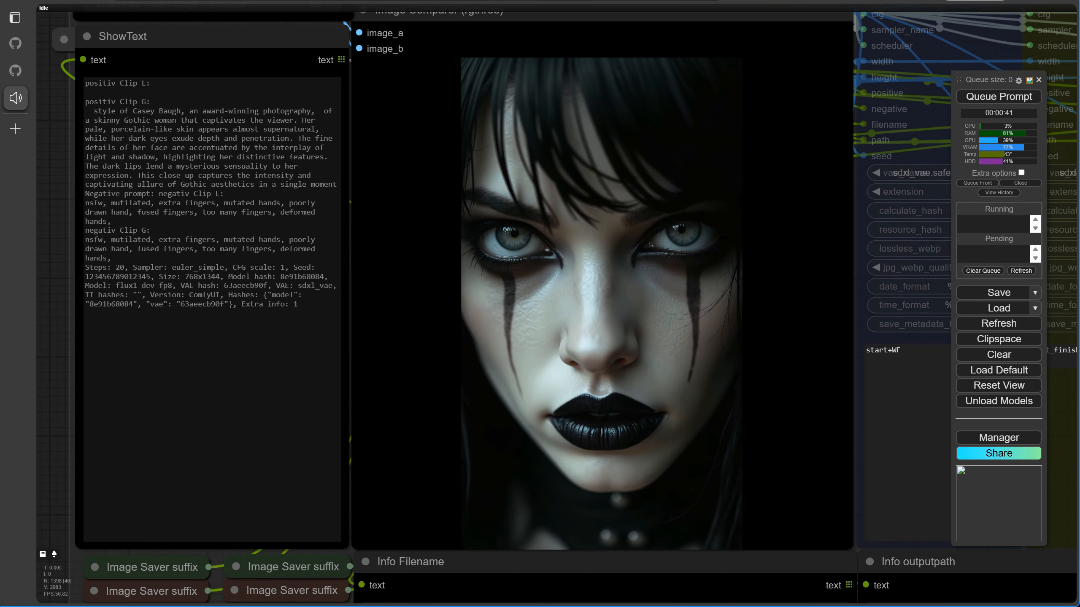
{"action": "scroll", "coordinate": [689, 380], "scroll_direction": "up", "scroll_amount": 5}
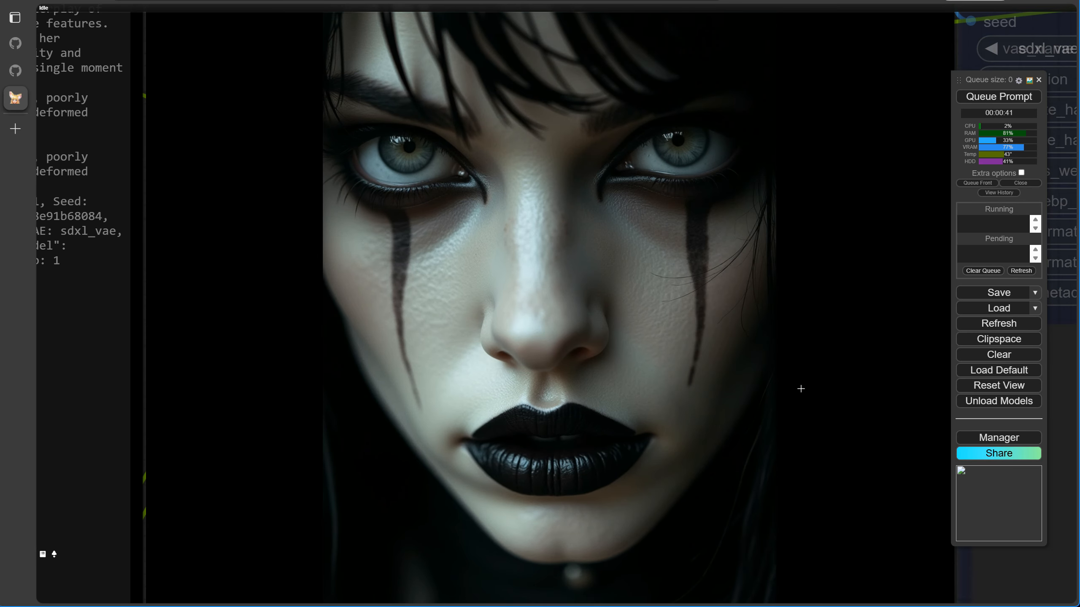
{"action": "scroll", "coordinate": [801, 389], "scroll_direction": "up", "scroll_amount": 3}
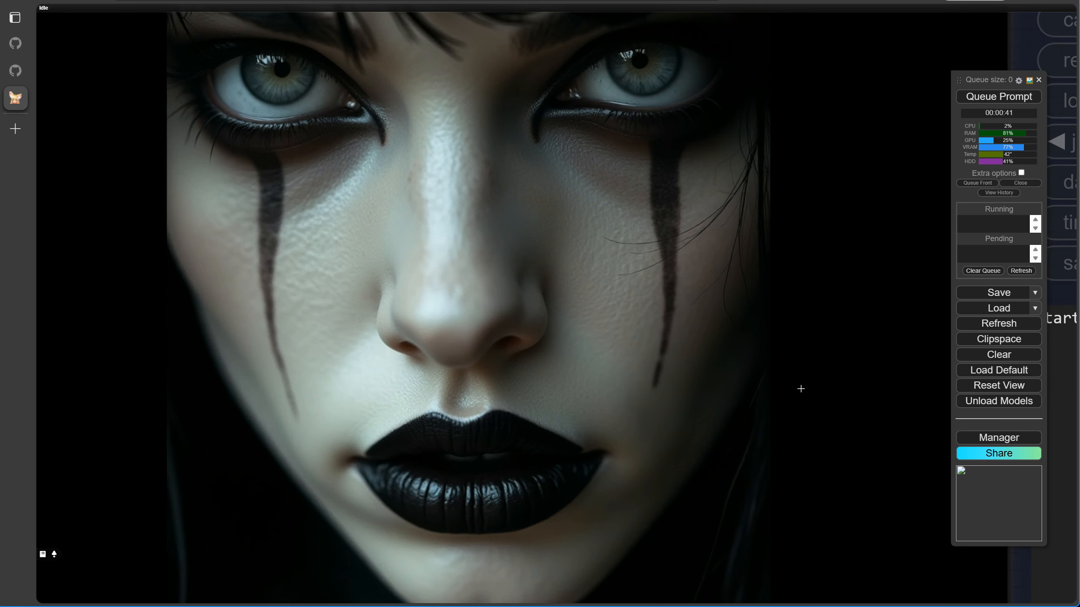
{"action": "scroll", "coordinate": [800, 389], "scroll_direction": "up", "scroll_amount": 1}
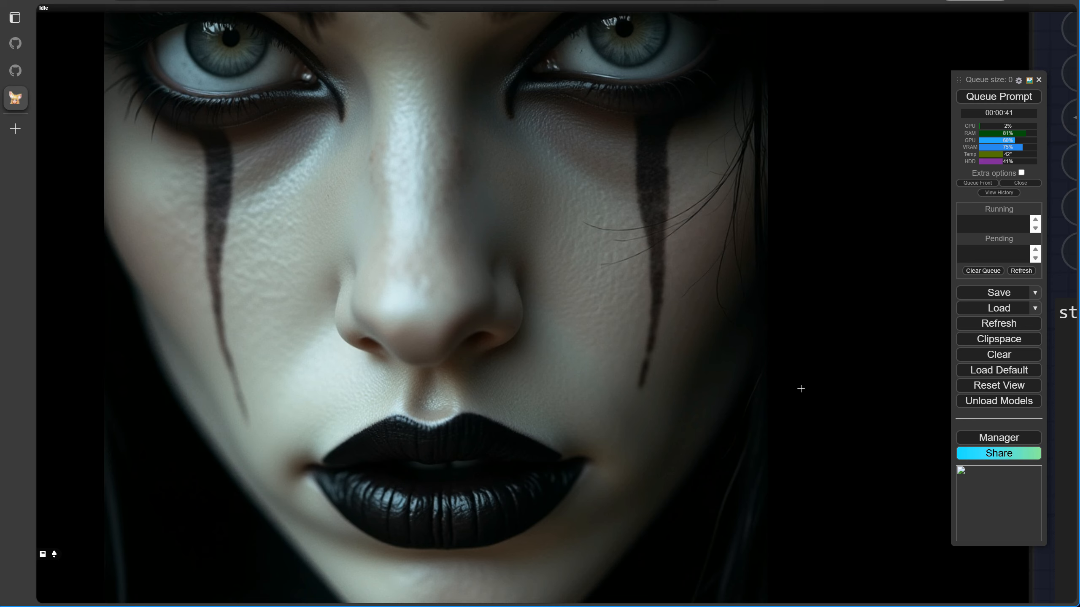
{"action": "scroll", "coordinate": [747, 373], "scroll_direction": "down", "scroll_amount": 6}
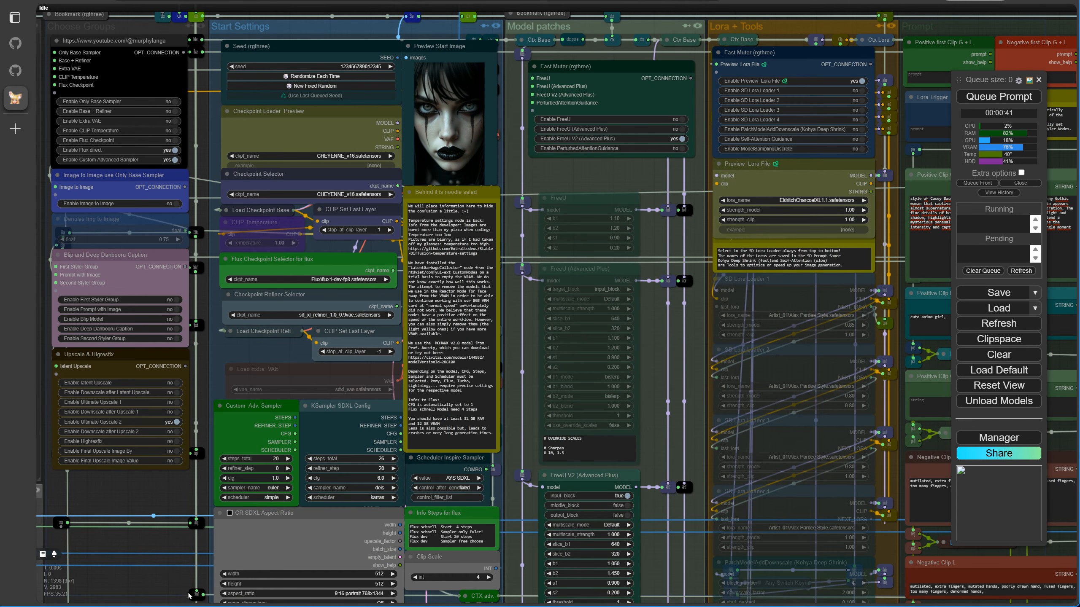
Disable Ultimate Upscale 2 and shorten the Positive Clip G prompt to "woman that captivates the viewer"
{"action": "left_click", "coordinate": [178, 422]}
{"action": "left_click_drag", "start_coordinate": [897, 245], "coordinate": [574, 251]}
{"action": "scroll", "coordinate": [572, 250], "scroll_direction": "up", "scroll_amount": 8}
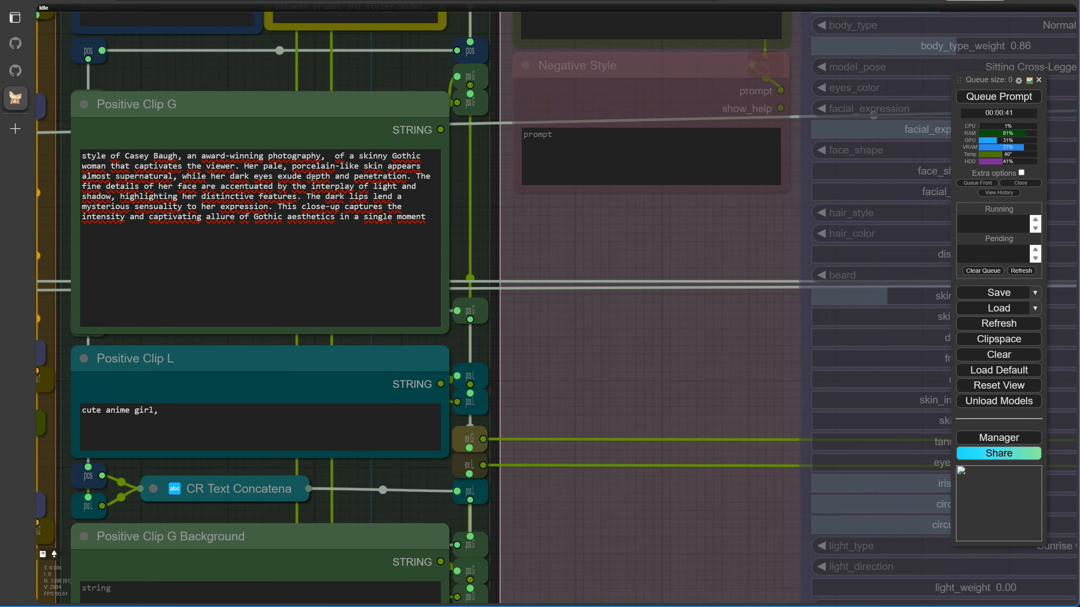
{"action": "left_click_drag", "start_coordinate": [429, 159], "coordinate": [81, 155]}
{"action": "key", "text": "BackSpace"}
{"action": "left_click_drag", "start_coordinate": [431, 209], "coordinate": [265, 158]}
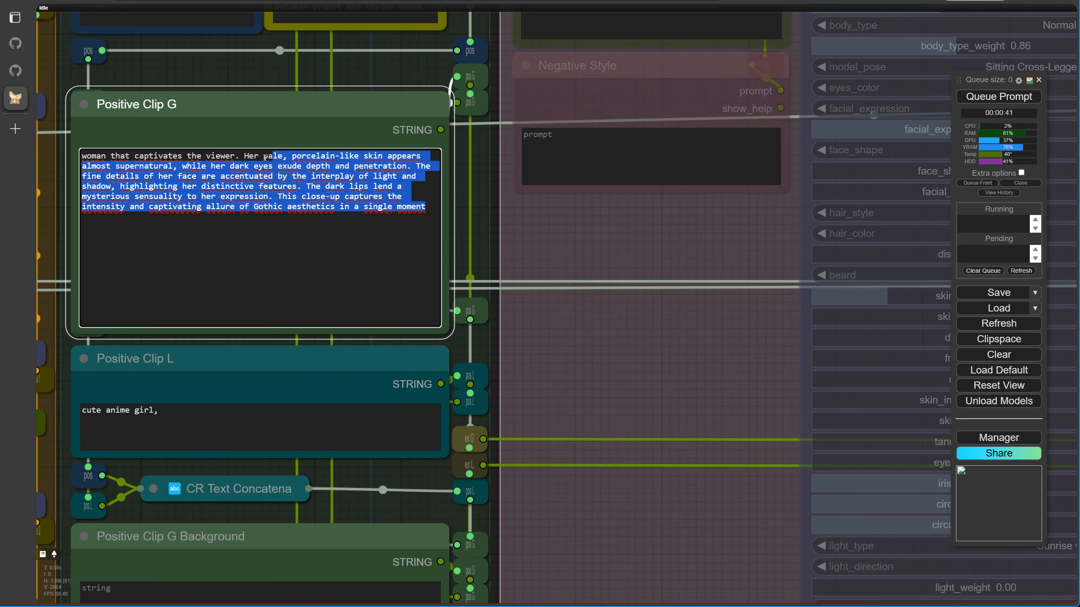
{"action": "key", "text": "BackSpace"}
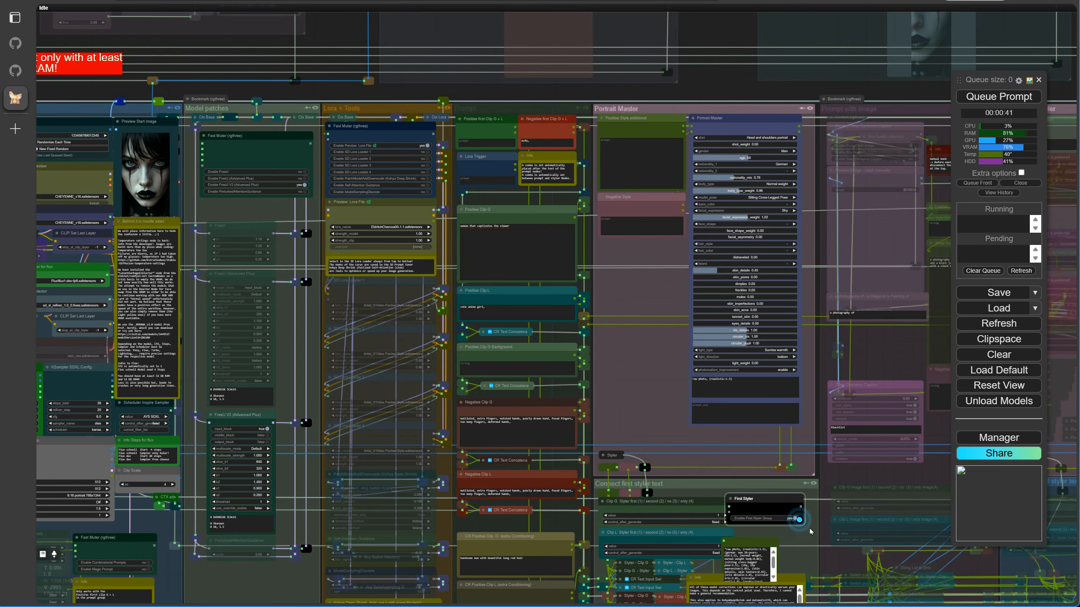
Set the Portrait Master's shot_weight to 1.13, age to 28 and nationality_2 to Bahamian, and queue a generation
{"action": "scroll", "coordinate": [264, 353], "scroll_direction": "up", "scroll_amount": 5}
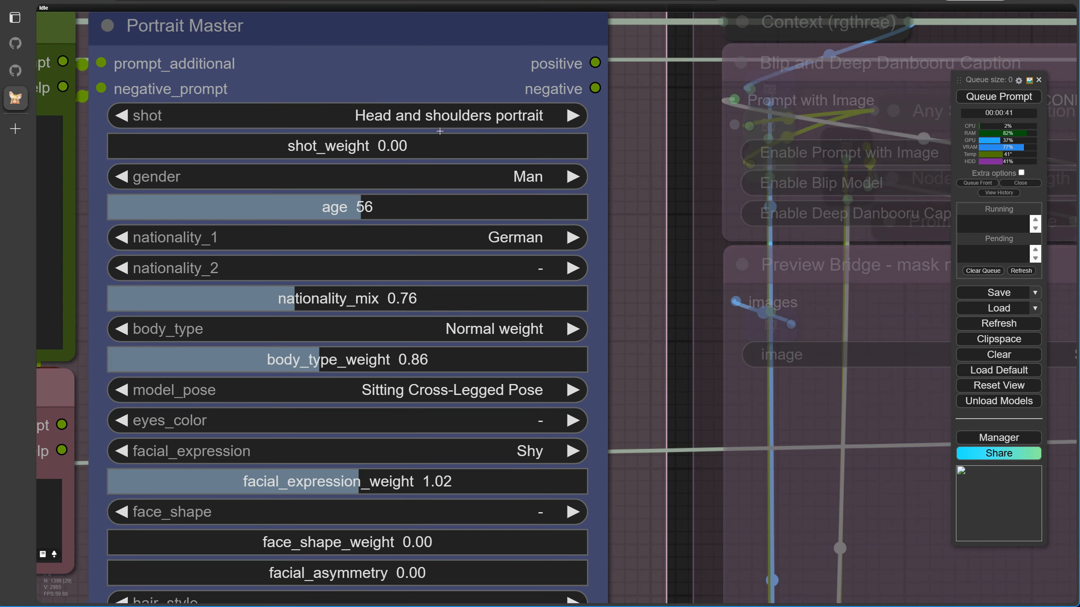
{"action": "left_click_drag", "start_coordinate": [382, 149], "coordinate": [386, 150]}
{"action": "left_click_drag", "start_coordinate": [215, 213], "coordinate": [177, 223]}
{"action": "scroll", "coordinate": [300, 253], "scroll_direction": "down", "scroll_amount": 3}
{"action": "left_click", "coordinate": [321, 262]}
{"action": "left_click", "coordinate": [322, 271]}
{"action": "scroll", "coordinate": [556, 315], "scroll_direction": "down", "scroll_amount": 9}
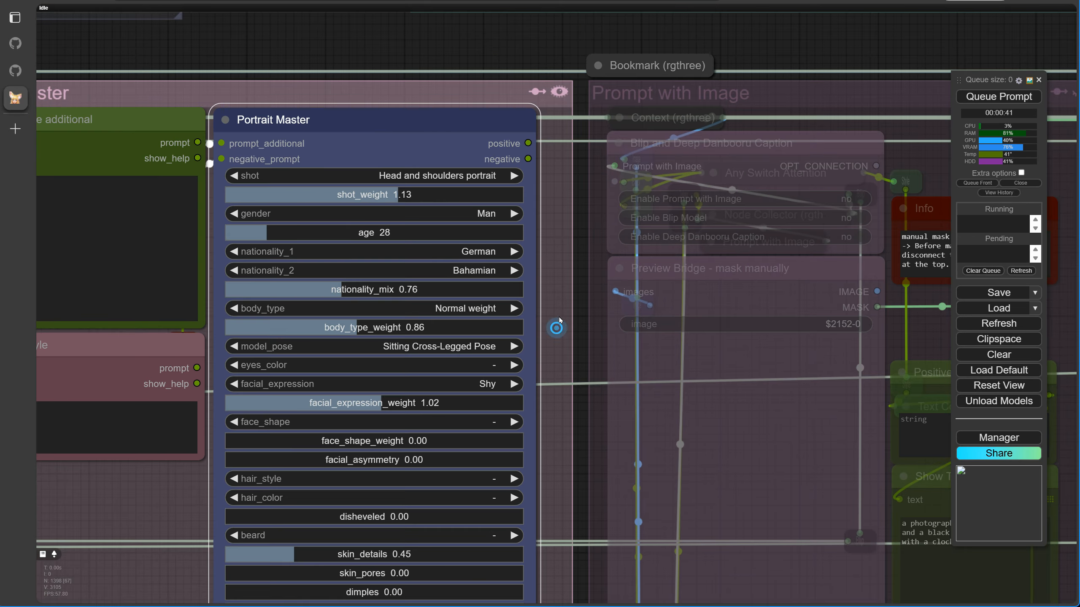
{"action": "left_click_drag", "start_coordinate": [556, 326], "coordinate": [591, 142]}
{"action": "left_click", "coordinate": [980, 99]}
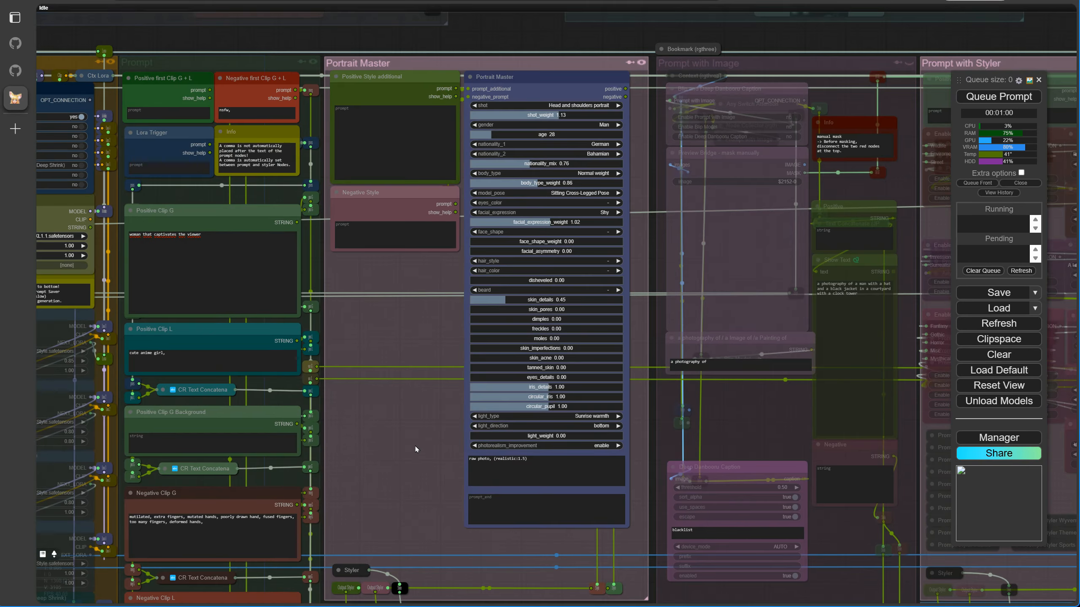
Set the Portrait Master's freckles to 1.10, iris_details to 1.23, light_type to Blue hour light and light_weight to 1.34
{"action": "scroll", "coordinate": [454, 353], "scroll_direction": "up", "scroll_amount": 5}
{"action": "left_click", "coordinate": [619, 315]}
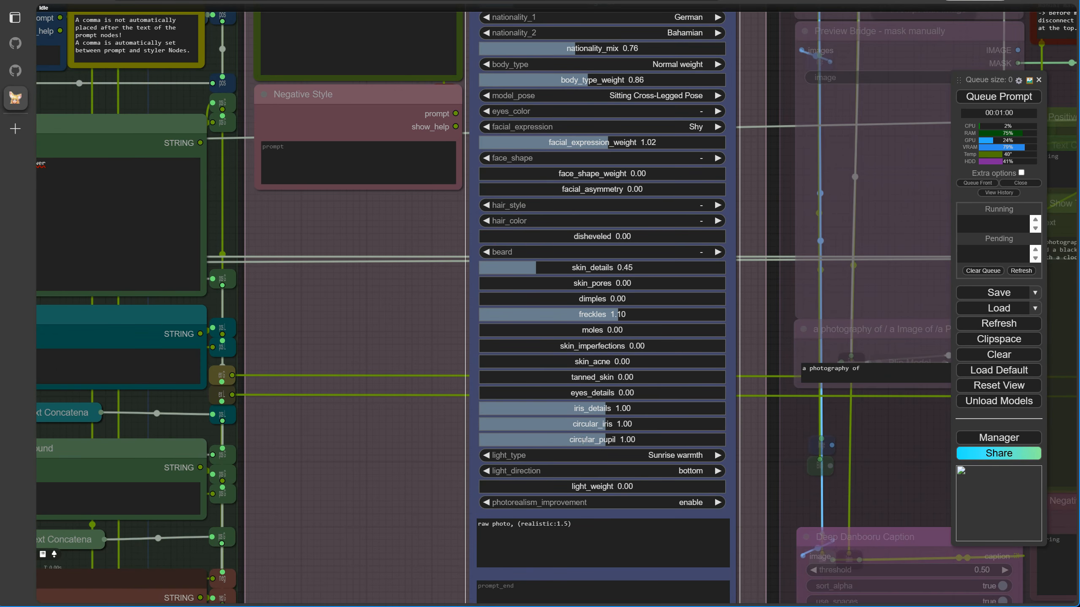
{"action": "left_click", "coordinate": [634, 408]}
{"action": "left_click", "coordinate": [607, 455]}
{"action": "left_click", "coordinate": [621, 544]}
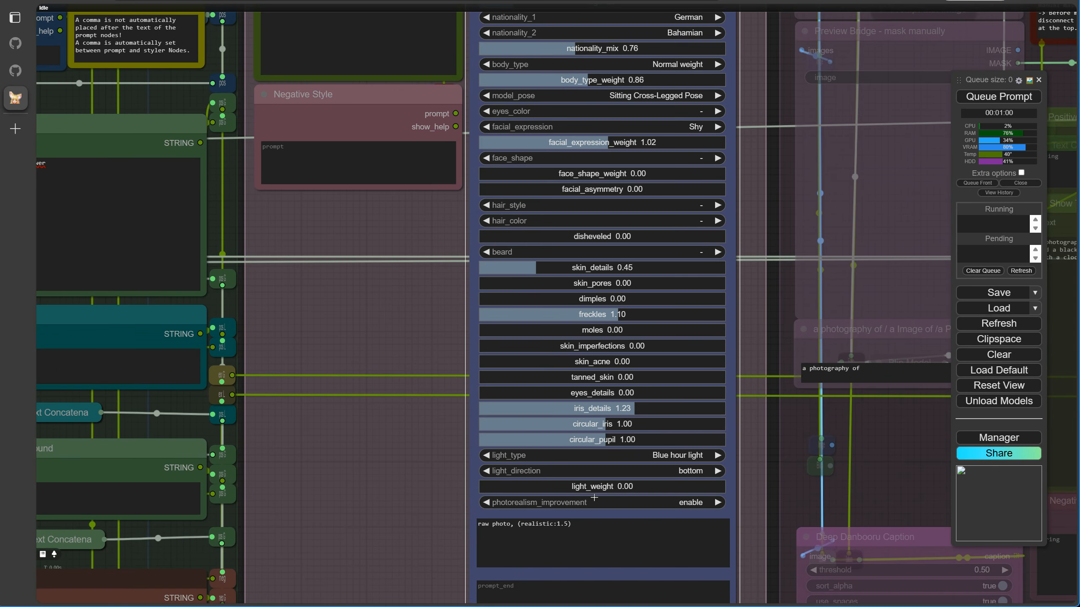
Set the Portrait Master's model_pose to Headshot Pose and nationality_2 to Swedish
{"action": "left_click_drag", "start_coordinate": [448, 296], "coordinate": [316, 472]}
{"action": "left_click", "coordinate": [449, 279]}
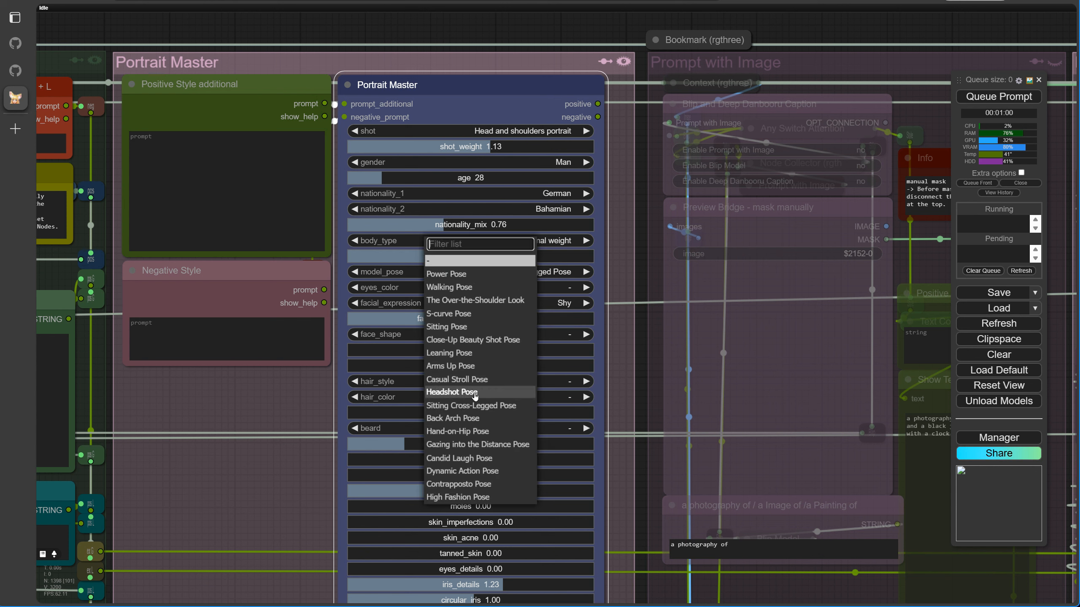
{"action": "left_click", "coordinate": [463, 325]}
{"action": "left_click", "coordinate": [529, 209]}
{"action": "type", "text": "sch"}
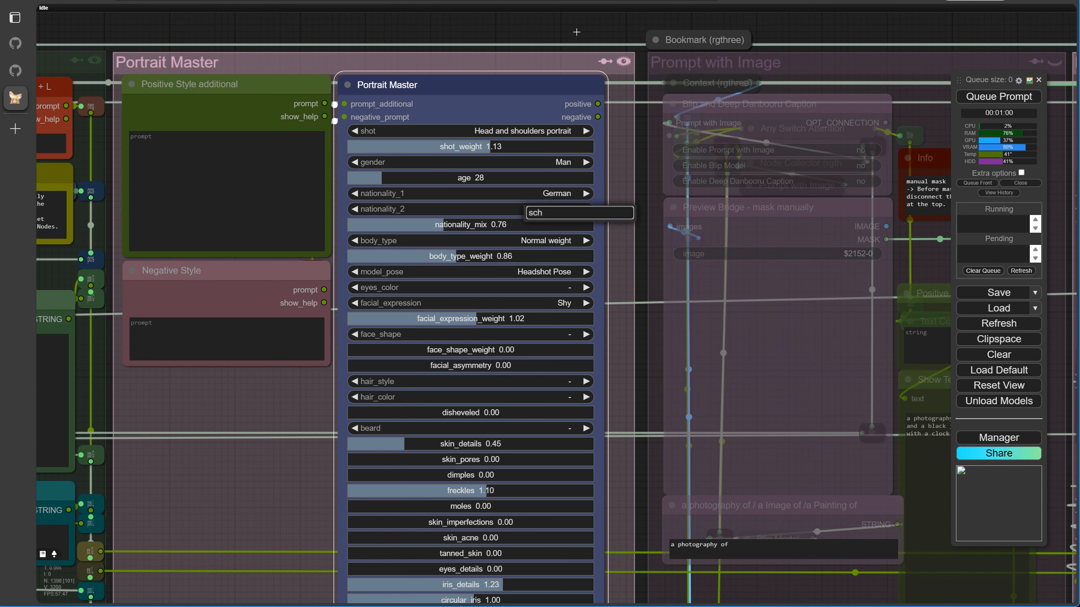
{"action": "key", "text": "BackSpace"}
{"action": "key", "text": "BackSpace"}
{"action": "type", "text": "w"}
{"action": "left_click", "coordinate": [544, 251]}
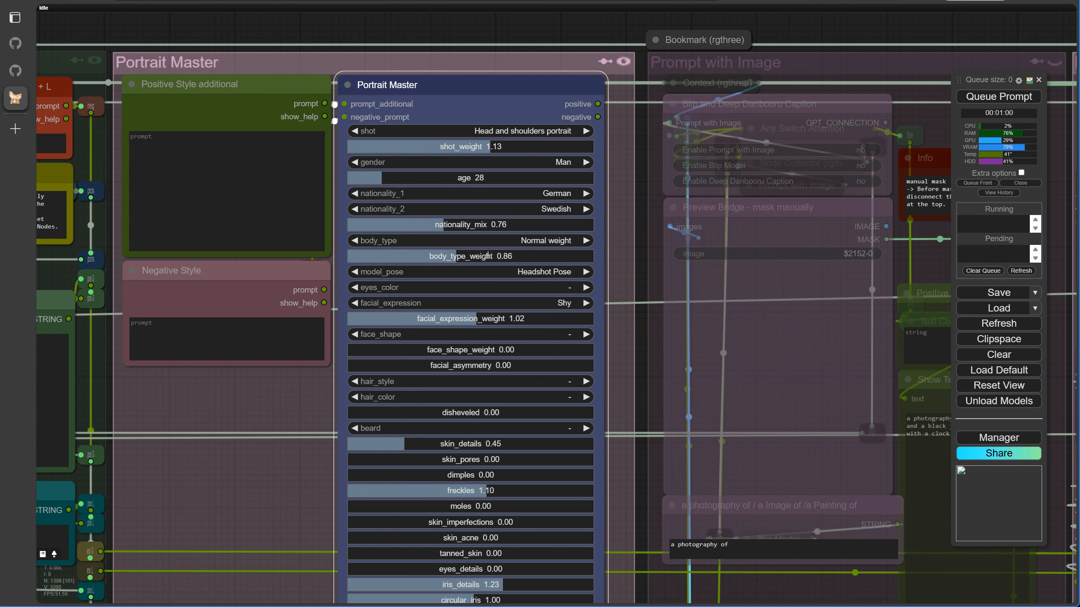
Set the Portrait Master's eyes_color to Blue and facial_expression to Surprised
{"action": "left_click", "coordinate": [424, 288]}
{"action": "left_click", "coordinate": [427, 327]}
{"action": "left_click", "coordinate": [421, 304]}
{"action": "left_click", "coordinate": [419, 341]}
Set the Portrait Master's hair_style to Choppy cut and hair_color to Blonde
{"action": "left_click_drag", "start_coordinate": [315, 393], "coordinate": [282, 110]}
{"action": "left_click_drag", "start_coordinate": [253, 213], "coordinate": [249, 324]}
{"action": "left_click", "coordinate": [391, 209]}
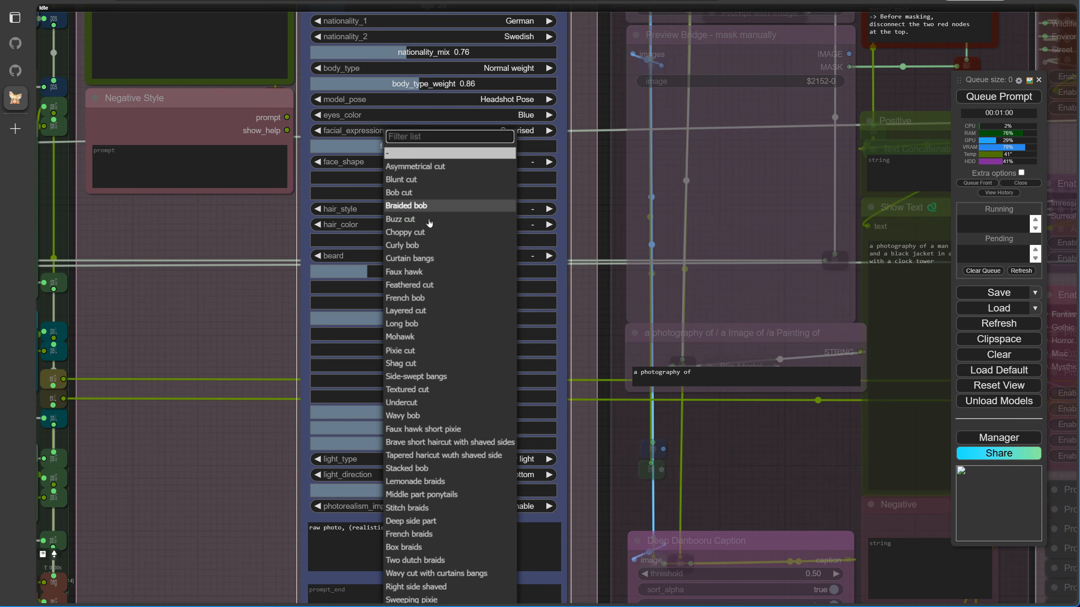
{"action": "left_click", "coordinate": [427, 231]}
{"action": "left_click", "coordinate": [395, 224]}
{"action": "left_click", "coordinate": [410, 254]}
Queue a generation with the new portrait settings and inspect the Image Comparer in the save group
{"action": "left_click", "coordinate": [989, 98]}
{"action": "left_click", "coordinate": [216, 453]}
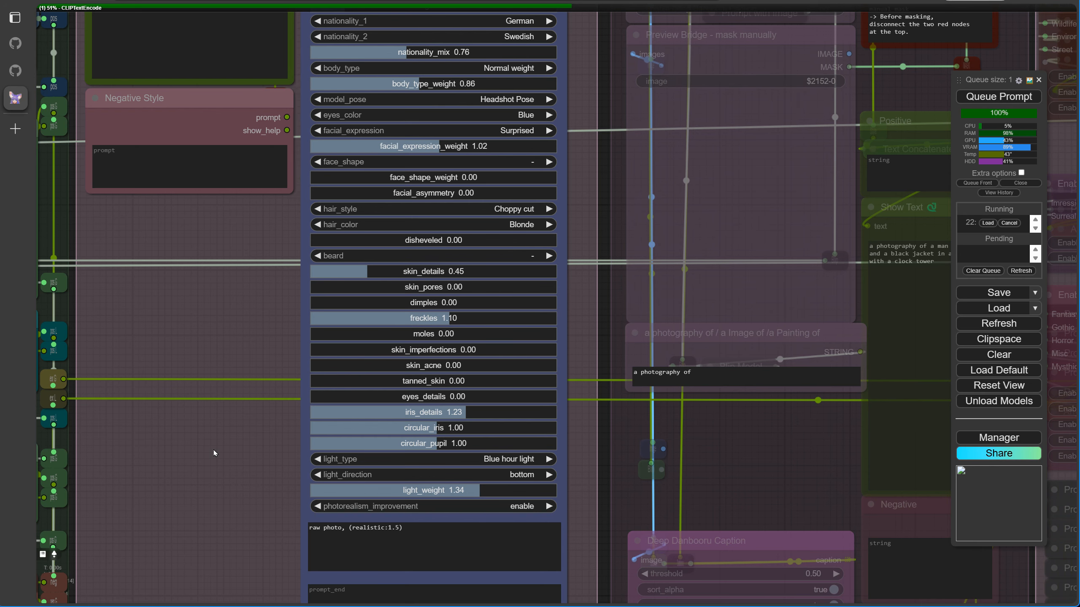
{"action": "key", "text": "1"}
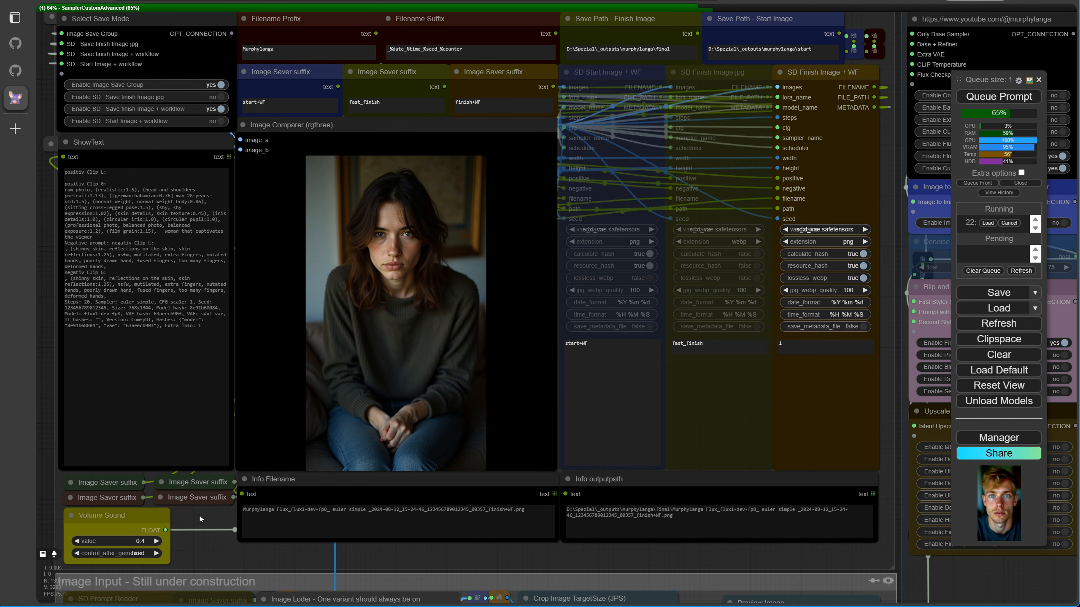
{"action": "scroll", "coordinate": [201, 518], "scroll_direction": "up", "scroll_amount": 3}
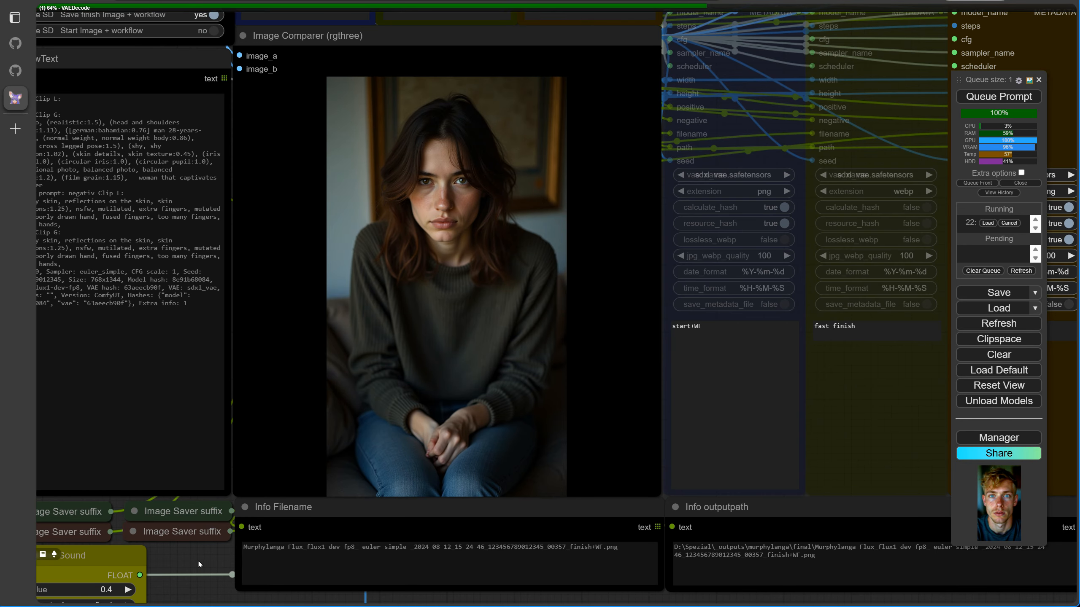
{"action": "scroll", "coordinate": [556, 307], "scroll_direction": "down", "scroll_amount": 5}
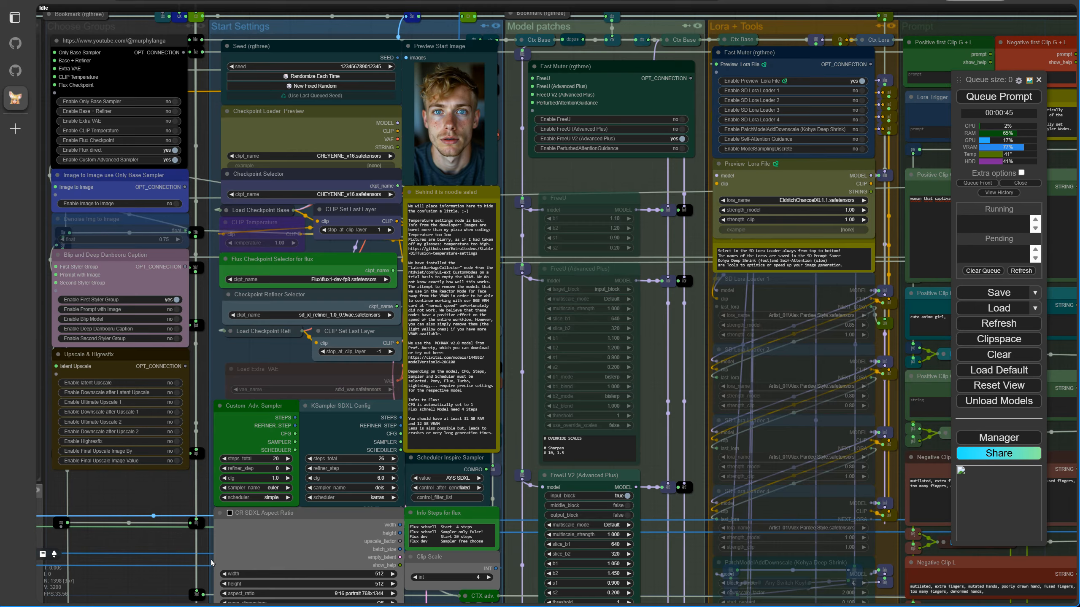
Set the Portrait Master's gender to Woman
{"action": "left_click_drag", "start_coordinate": [778, 251], "coordinate": [319, 251]}
{"action": "left_click_drag", "start_coordinate": [740, 246], "coordinate": [355, 296]}
{"action": "scroll", "coordinate": [476, 245], "scroll_direction": "up", "scroll_amount": 6}
{"action": "left_click", "coordinate": [454, 73]}
{"action": "left_click", "coordinate": [464, 101]}
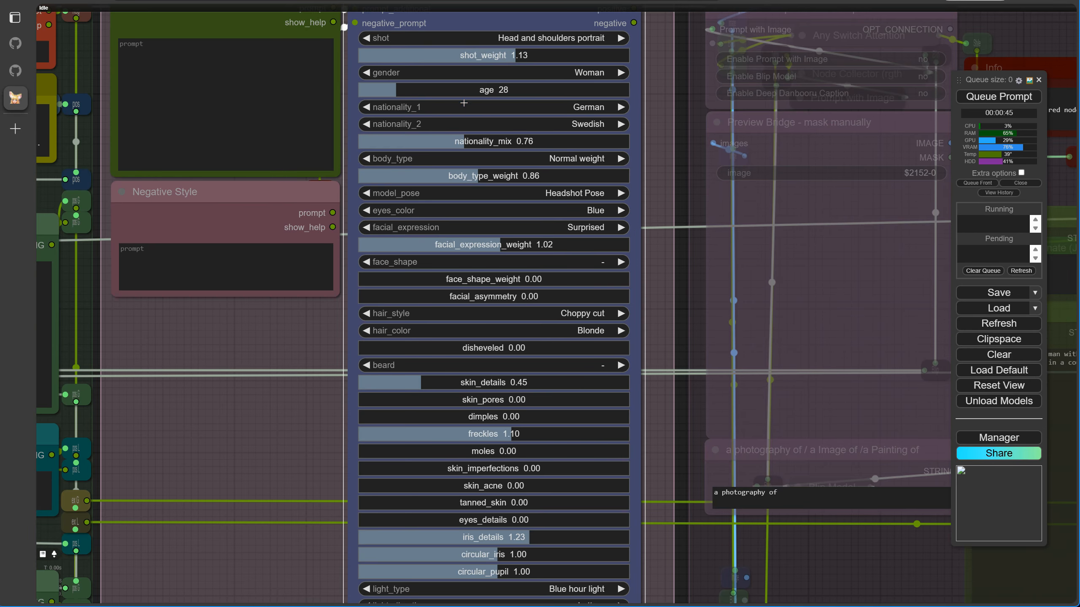
Set the Portrait Master's freckles to 0.58, iris_details to 1.00 and light_type to City streetlights
{"action": "left_click_drag", "start_coordinate": [314, 341], "coordinate": [340, 222]}
{"action": "left_click_drag", "start_coordinate": [516, 317], "coordinate": [465, 336]}
{"action": "left_click_drag", "start_coordinate": [552, 421], "coordinate": [524, 429]}
{"action": "scroll", "coordinate": [490, 449], "scroll_direction": "down", "scroll_amount": 3}
{"action": "left_click", "coordinate": [536, 466]}
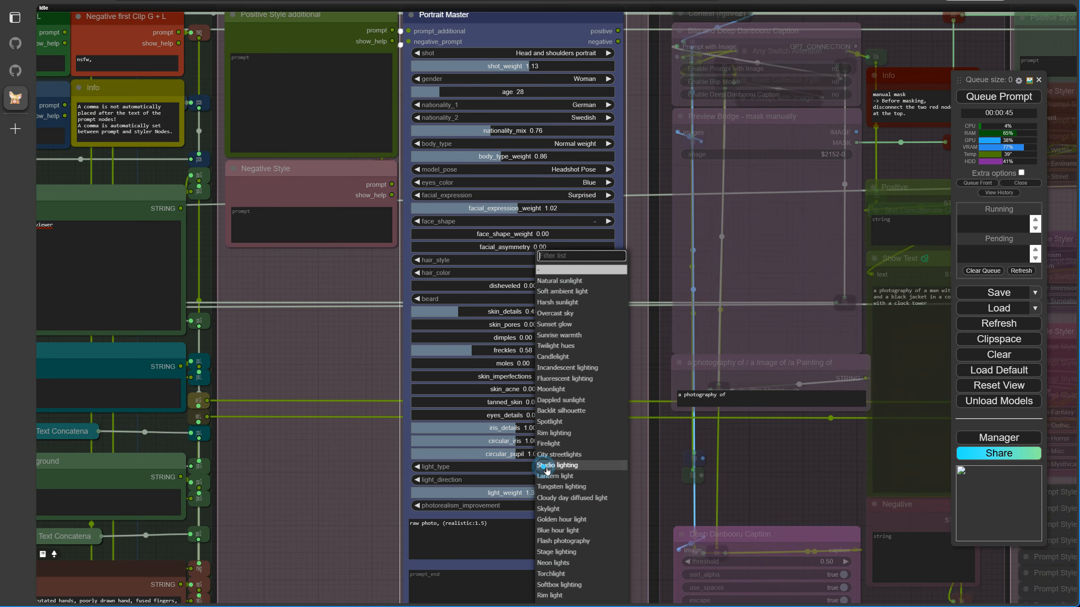
{"action": "left_click", "coordinate": [546, 455]}
Queue a generation with the woman portrait settings and inspect the Image Comparer in the save group
{"action": "left_click", "coordinate": [990, 100]}
{"action": "scroll", "coordinate": [388, 409], "scroll_direction": "down", "scroll_amount": 11}
{"action": "left_click_drag", "start_coordinate": [388, 410], "coordinate": [487, 356]}
{"action": "key", "text": "1"}
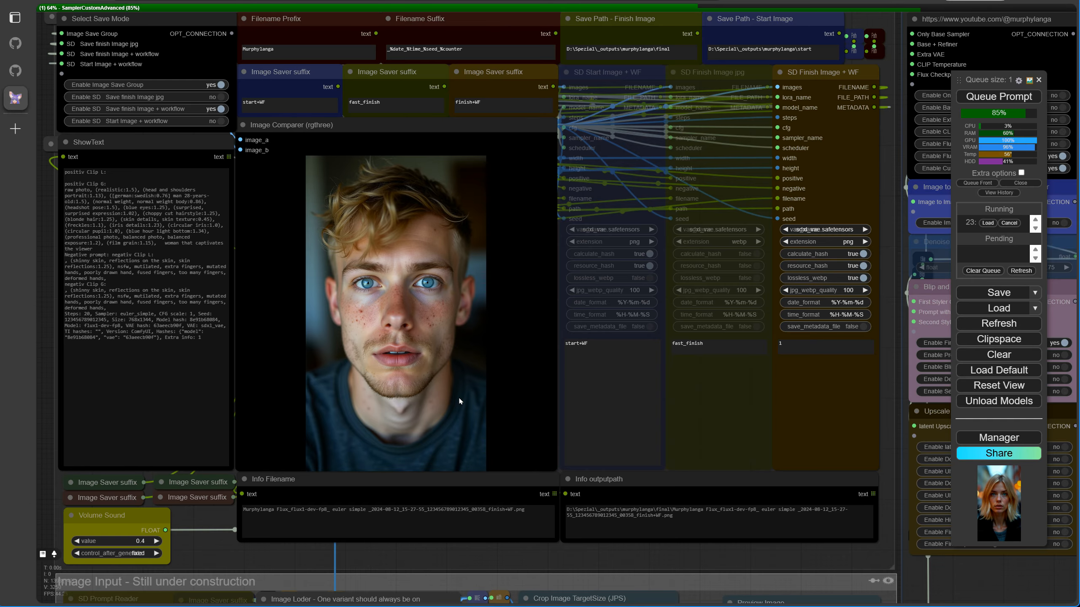
{"action": "key", "text": "2"}
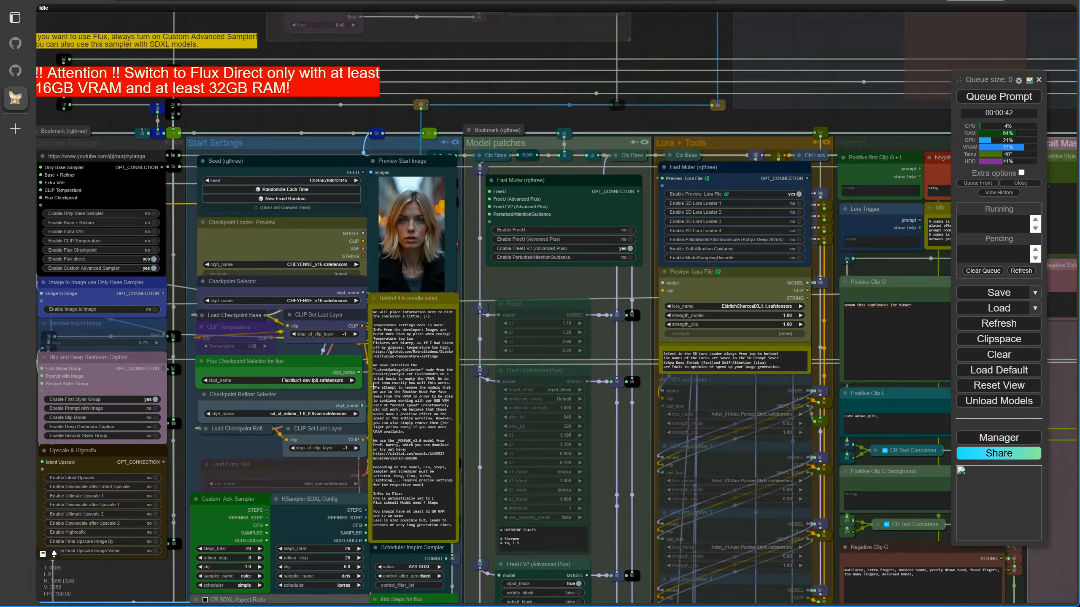
Activate only the Gothic styler in the Prompt with Styler group and set its value to Gothic Revival Forest Ruins
{"action": "scroll", "coordinate": [631, 420], "scroll_direction": "down", "scroll_amount": 7}
{"action": "scroll", "coordinate": [546, 227], "scroll_direction": "up", "scroll_amount": 14}
{"action": "left_click", "coordinate": [635, 124]}
{"action": "left_click", "coordinate": [634, 297]}
{"action": "left_click", "coordinate": [635, 453]}
{"action": "left_click", "coordinate": [635, 484]}
{"action": "left_click", "coordinate": [869, 386]}
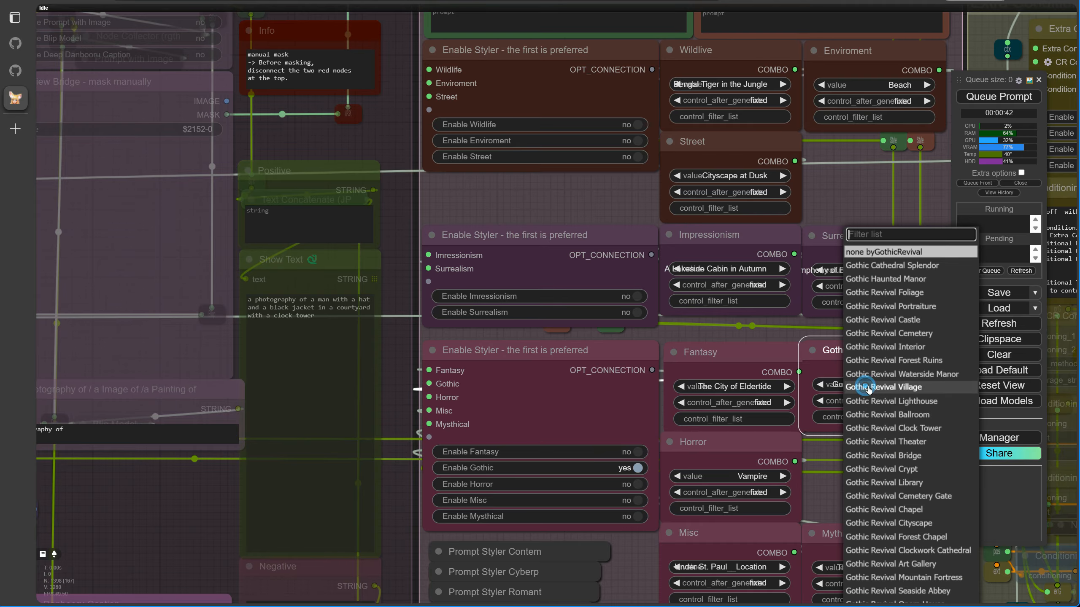
{"action": "left_click", "coordinate": [871, 362]}
Queue a generation with the Gothic styler and examine the combined prompt in Conditioning SDXL and the image in the save group
{"action": "scroll", "coordinate": [841, 479], "scroll_direction": "down", "scroll_amount": 7}
{"action": "scroll", "coordinate": [840, 482], "scroll_direction": "down", "scroll_amount": 10}
{"action": "scroll", "coordinate": [863, 570], "scroll_direction": "up", "scroll_amount": 16}
{"action": "left_click", "coordinate": [999, 97]}
{"action": "scroll", "coordinate": [605, 398], "scroll_direction": "down", "scroll_amount": 10}
{"action": "scroll", "coordinate": [764, 355], "scroll_direction": "up", "scroll_amount": 10}
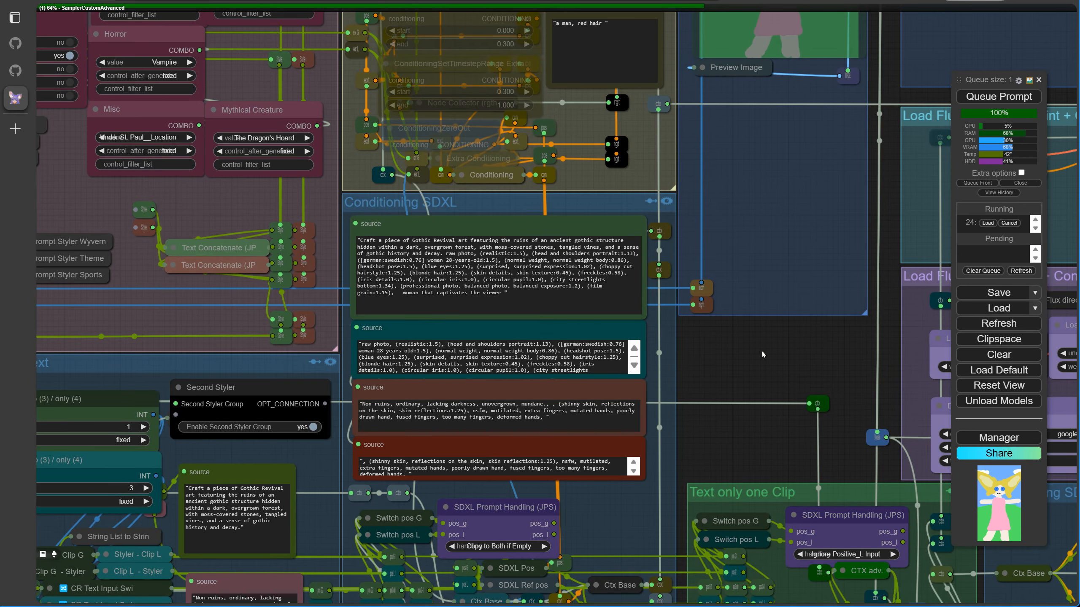
{"action": "key", "text": "1"}
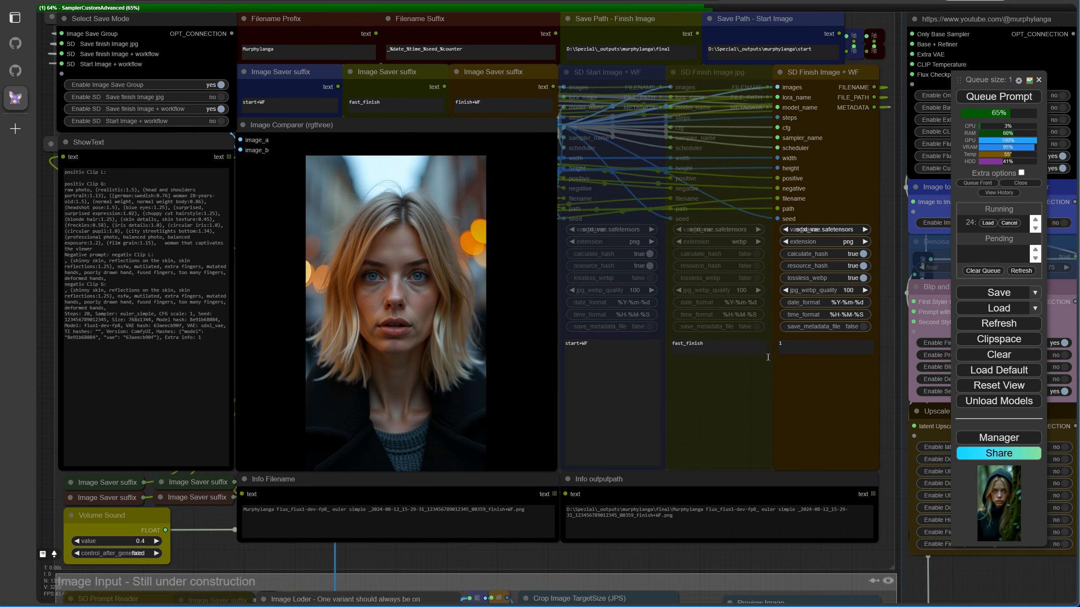
{"action": "key", "text": "2"}
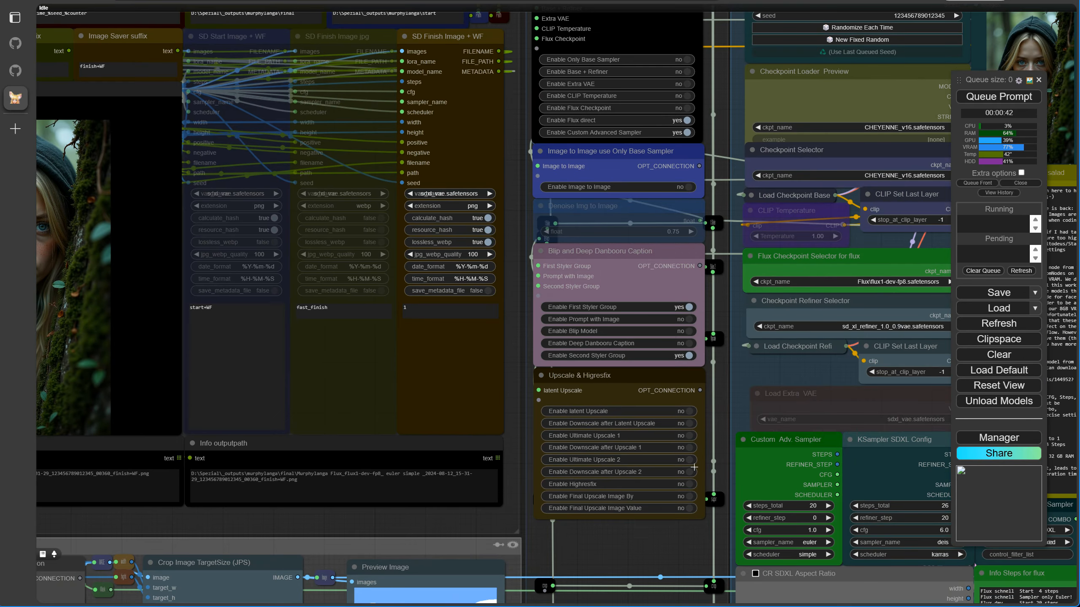
Run the generation with Ultimate Upscale 2 enabled and follow the Ultimate SD Upscale pass through the workflow
{"action": "key", "text": "3"}
{"action": "key", "text": "2"}
{"action": "key", "text": "3"}
{"action": "key", "text": "4"}
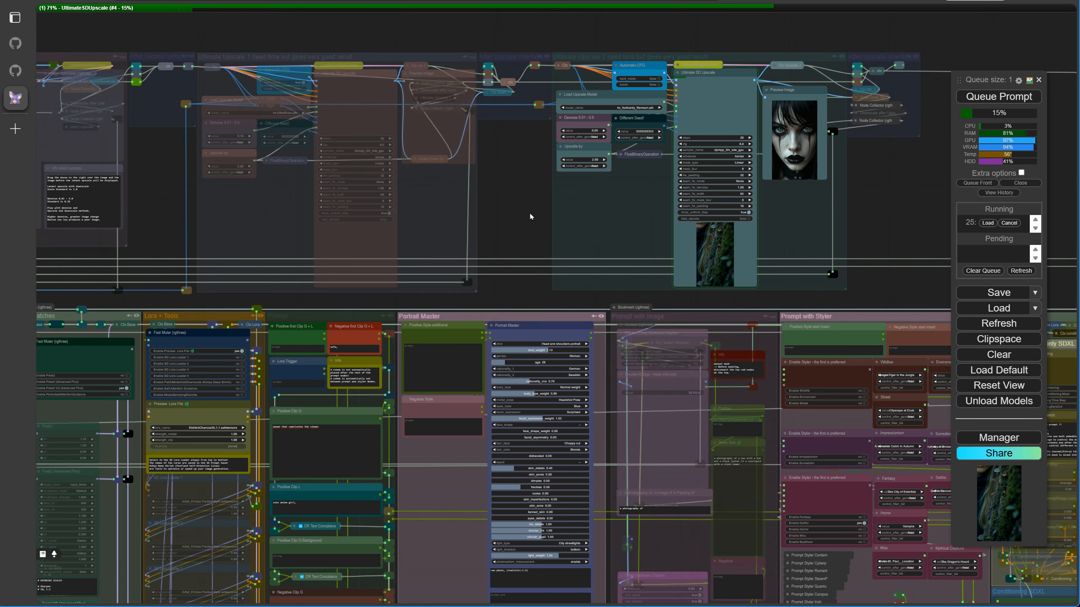
{"action": "key", "text": "3"}
{"action": "key", "text": "2"}
{"action": "key", "text": "1"}
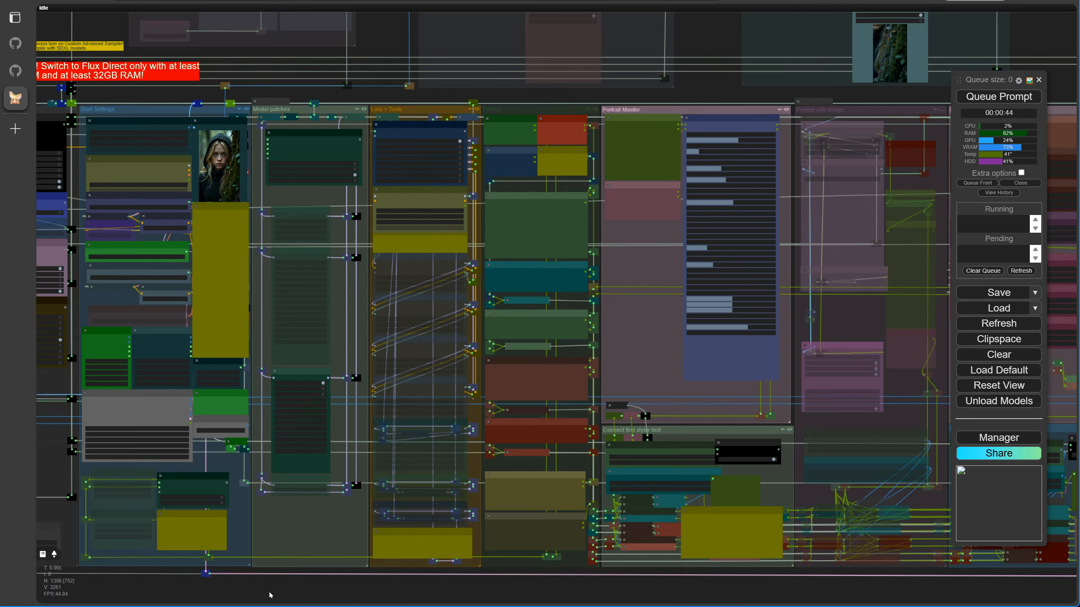
Enable the First Styler Group alongside the second one and queue another generation
{"action": "key", "text": "5"}
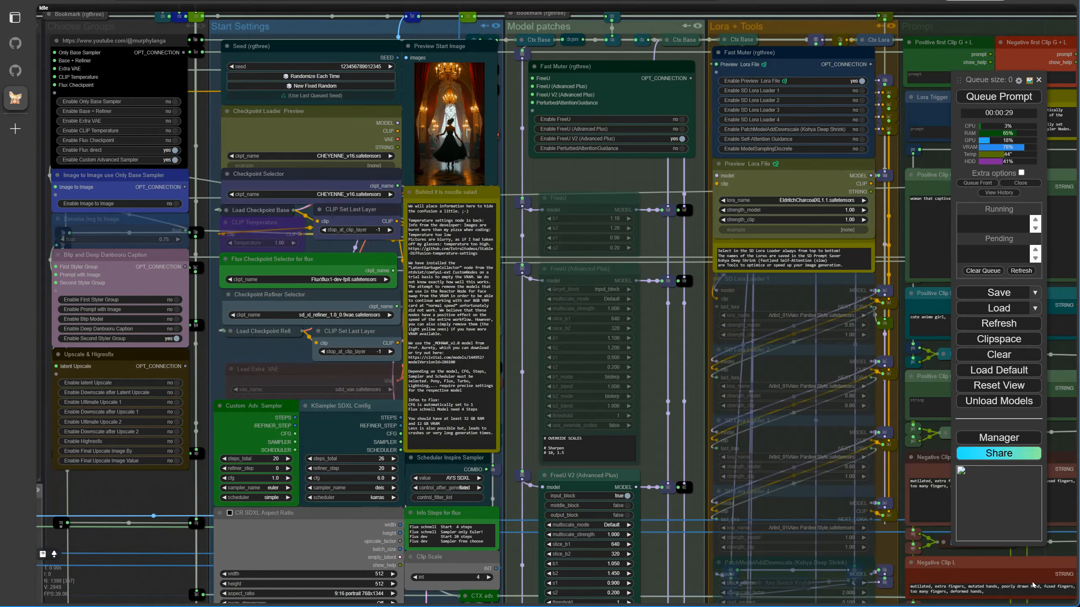
{"action": "key", "text": "5"}
{"action": "key", "text": "1"}
{"action": "key", "text": "4"}
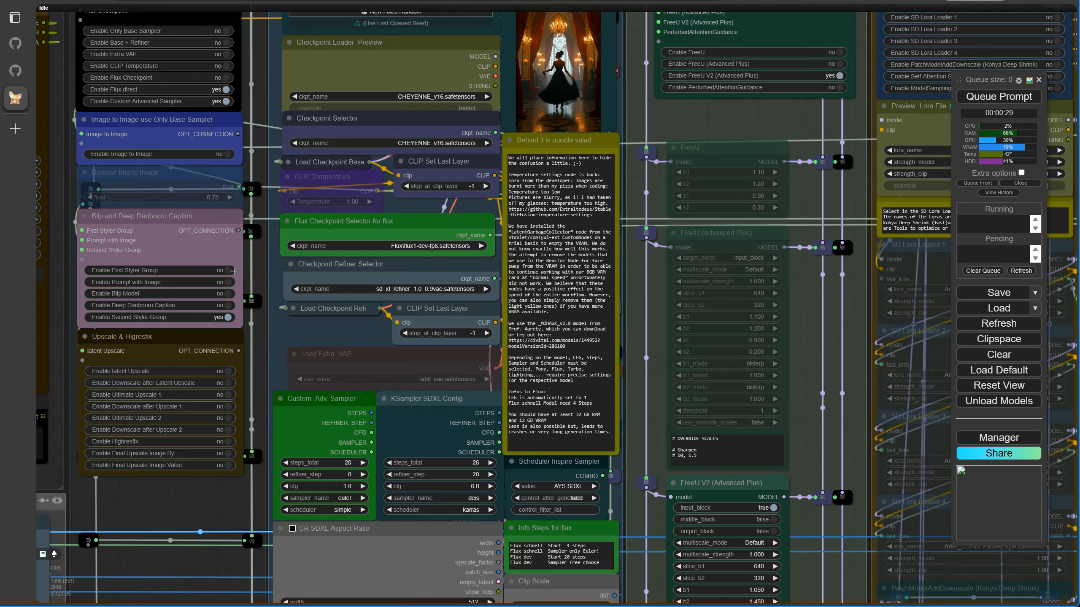
{"action": "key", "text": "3"}
{"action": "key", "text": "1"}
{"action": "key", "text": "ctrl+Return"}
Set the Portrait Master's light_type to Twilight hues and inspect the queued portrait in the Image Comparer
{"action": "key", "text": "5"}
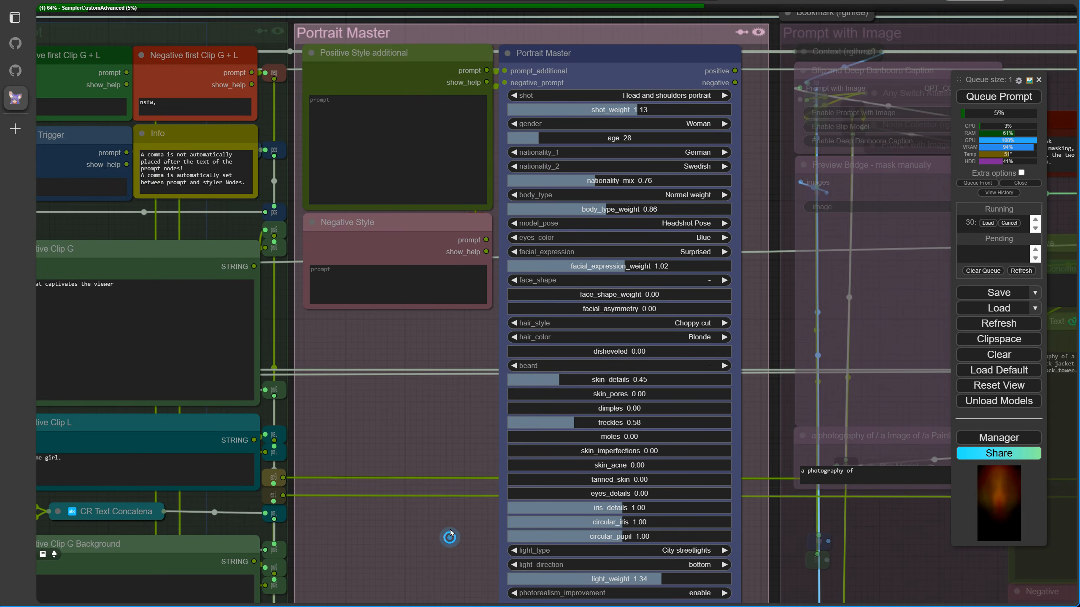
{"action": "left_click_drag", "start_coordinate": [448, 536], "coordinate": [398, 303]}
{"action": "left_click", "coordinate": [623, 318]}
{"action": "left_click", "coordinate": [649, 337]}
{"action": "key", "text": "1"}
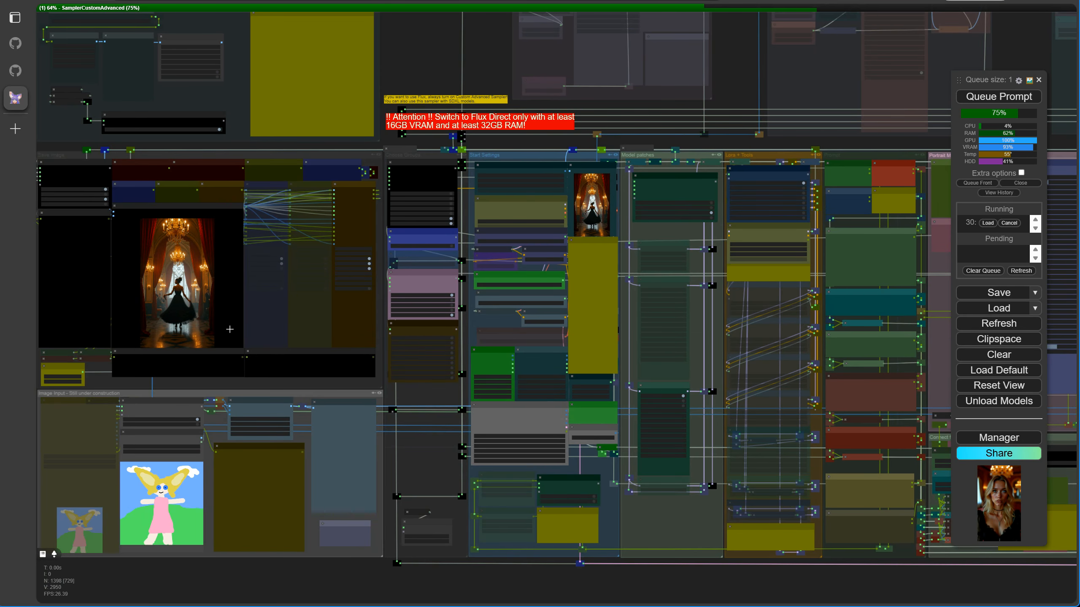
{"action": "key", "text": "2"}
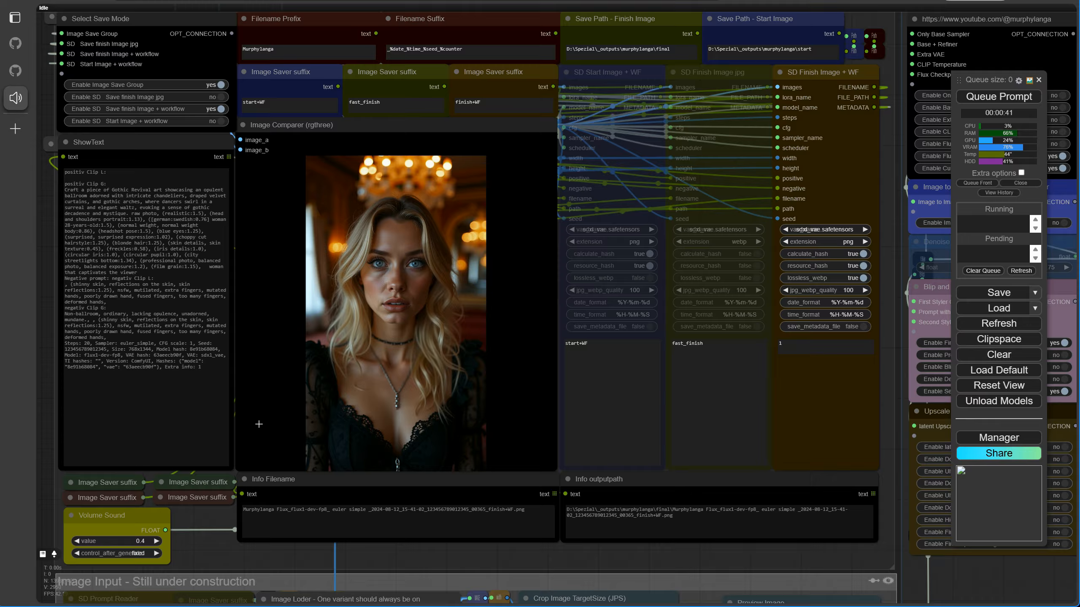
Try to find the input picture in the Load Image node's file list by filtering for "mäd"
{"action": "scroll", "coordinate": [298, 566], "scroll_direction": "up", "scroll_amount": 10}
{"action": "key", "text": "1"}
{"action": "scroll", "coordinate": [476, 324], "scroll_direction": "up", "scroll_amount": 5}
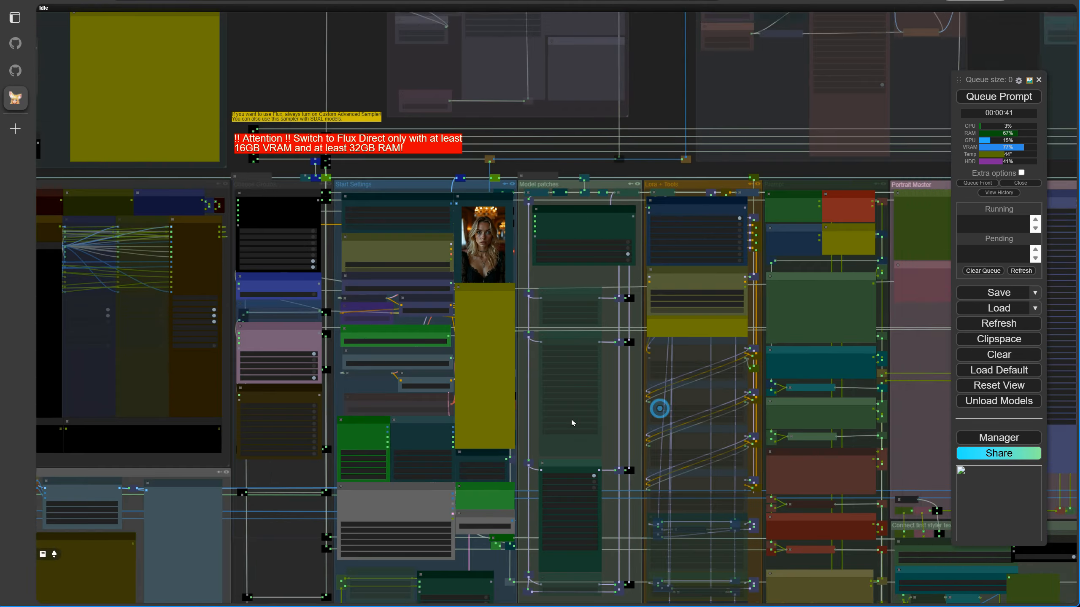
{"action": "key", "text": "1"}
{"action": "scroll", "coordinate": [316, 395], "scroll_direction": "up", "scroll_amount": 8}
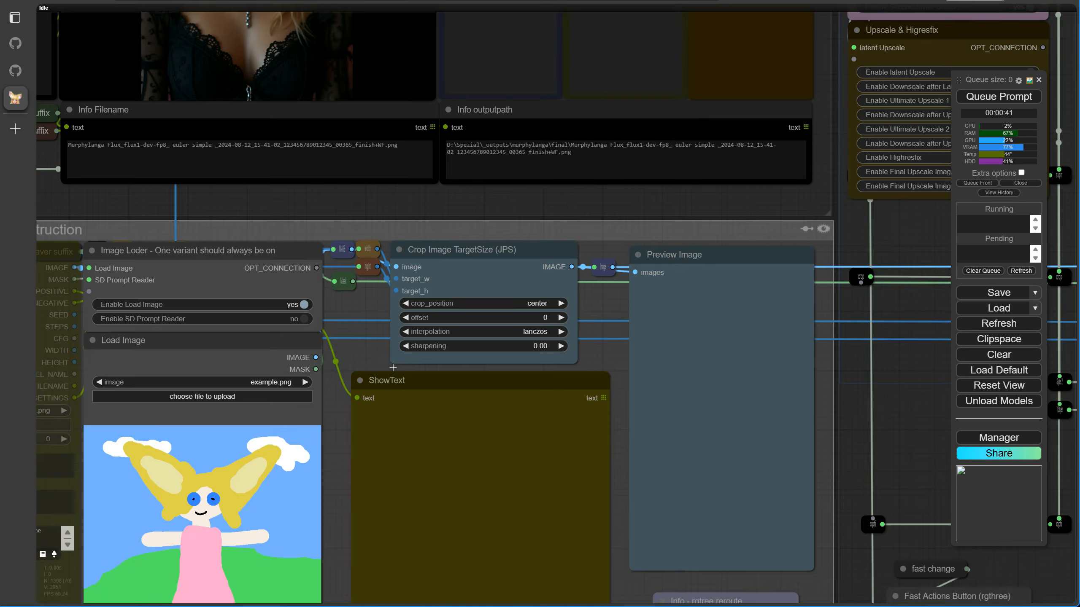
{"action": "scroll", "coordinate": [393, 368], "scroll_direction": "down", "scroll_amount": 2}
{"action": "left_click", "coordinate": [436, 271]}
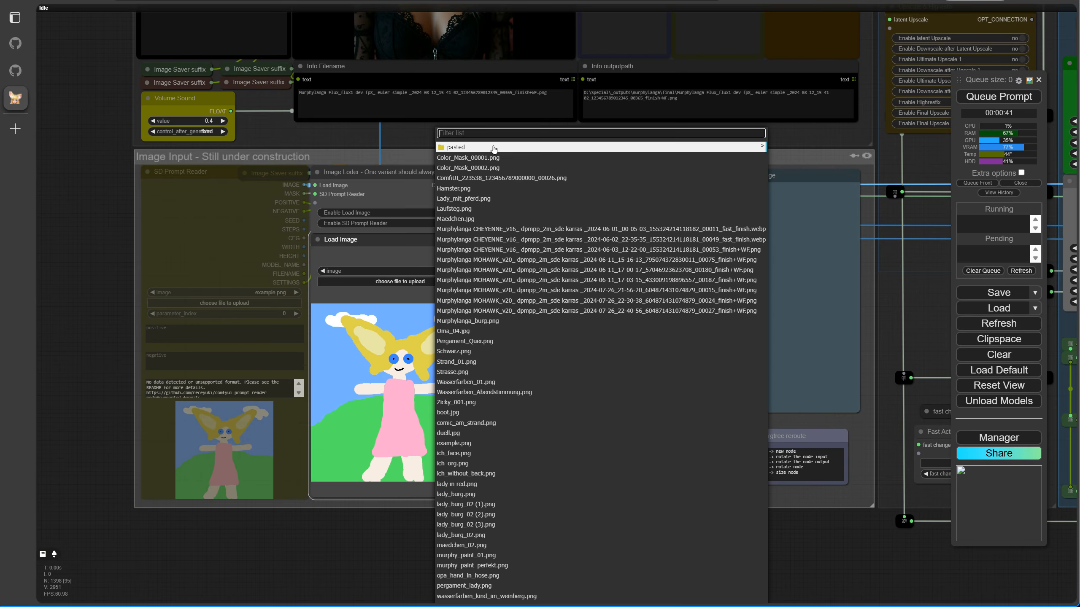
{"action": "type", "text": "mäd"}
{"action": "key", "text": "Escape"}
{"action": "left_click", "coordinate": [435, 271]}
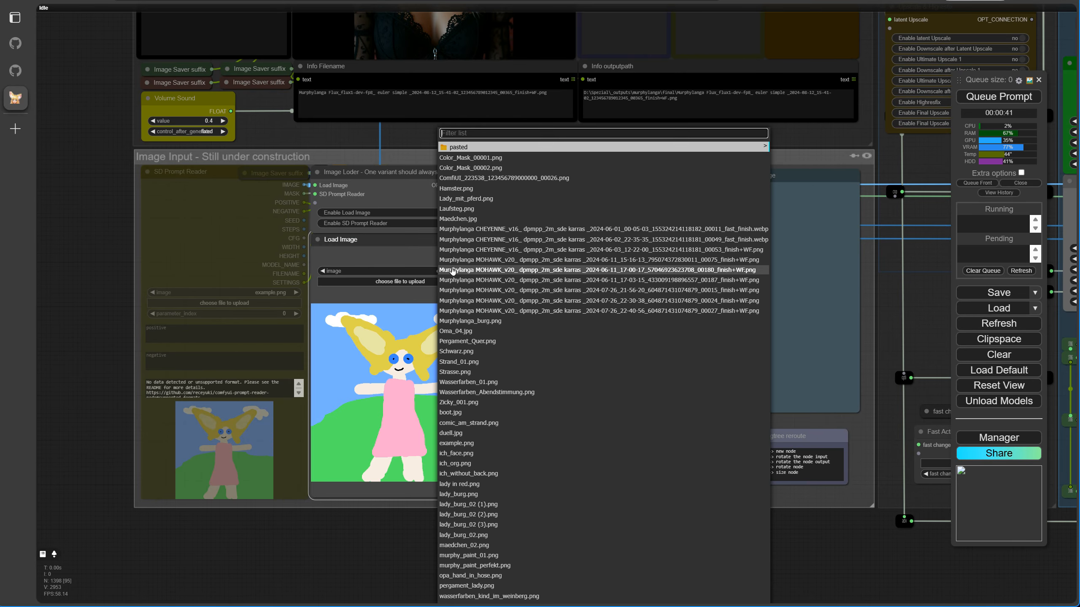
{"action": "key", "text": "Escape"}
Load Maedchen.jpg in the Load Image node of the Image Input group
{"action": "left_click", "coordinate": [438, 271]}
{"action": "type", "text": "m"}
{"action": "left_click", "coordinate": [475, 335]}
Enable Prompt with Image, Blip Model and Deep Danbooru Caption in the Blip and Deep Danbooru Caption node
{"action": "key", "text": "1"}
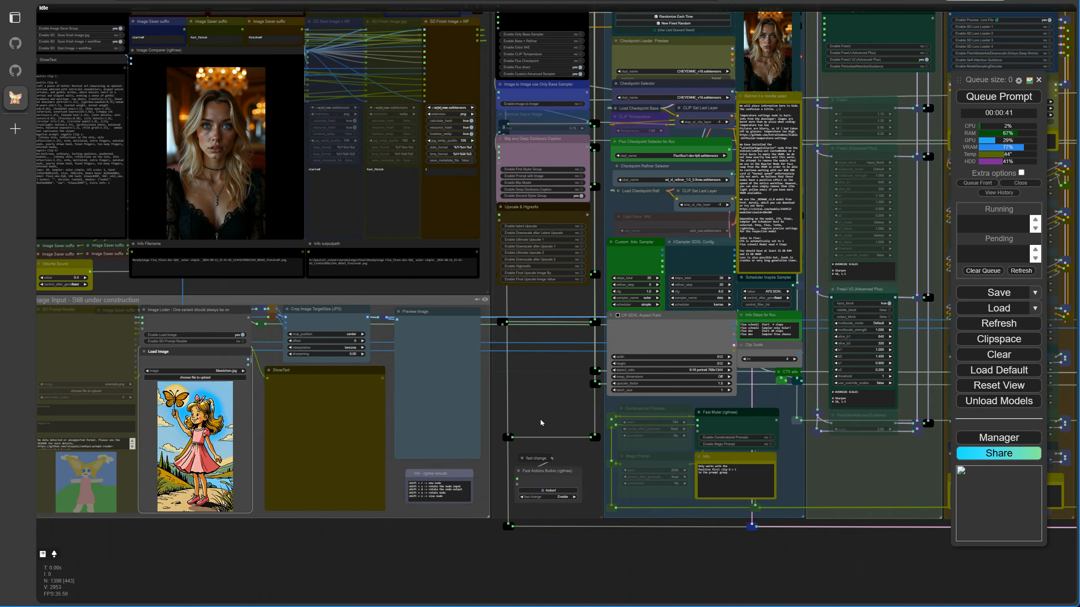
{"action": "key", "text": "2"}
{"action": "left_click", "coordinate": [326, 188]}
{"action": "left_click", "coordinate": [327, 170]}
{"action": "left_click", "coordinate": [326, 205]}
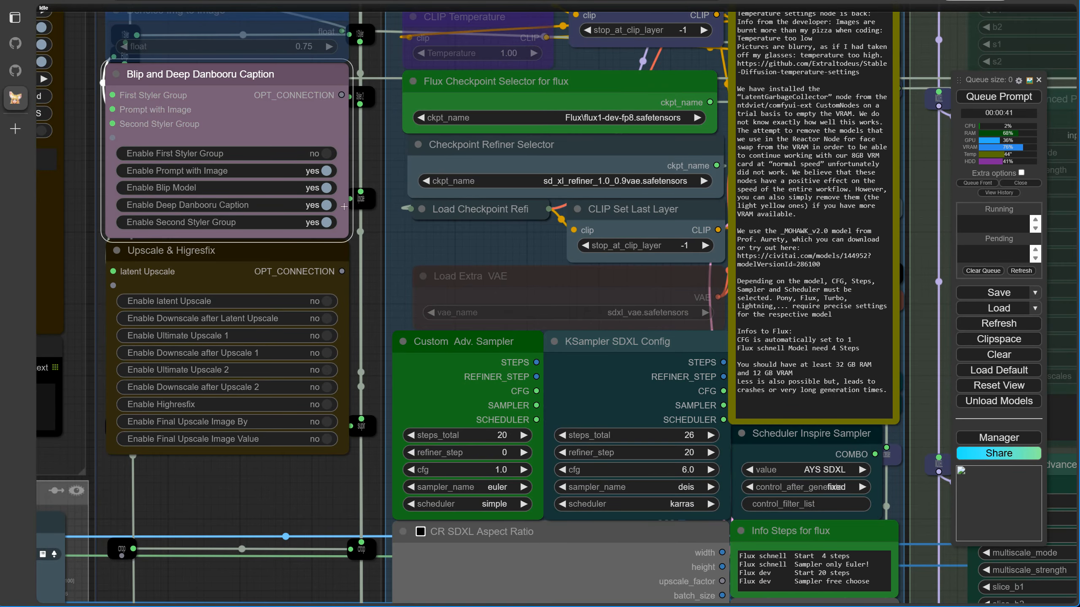
Queue a generation prompted from the loaded image and inspect the result in the save group
{"action": "key", "text": "ctrl+Return"}
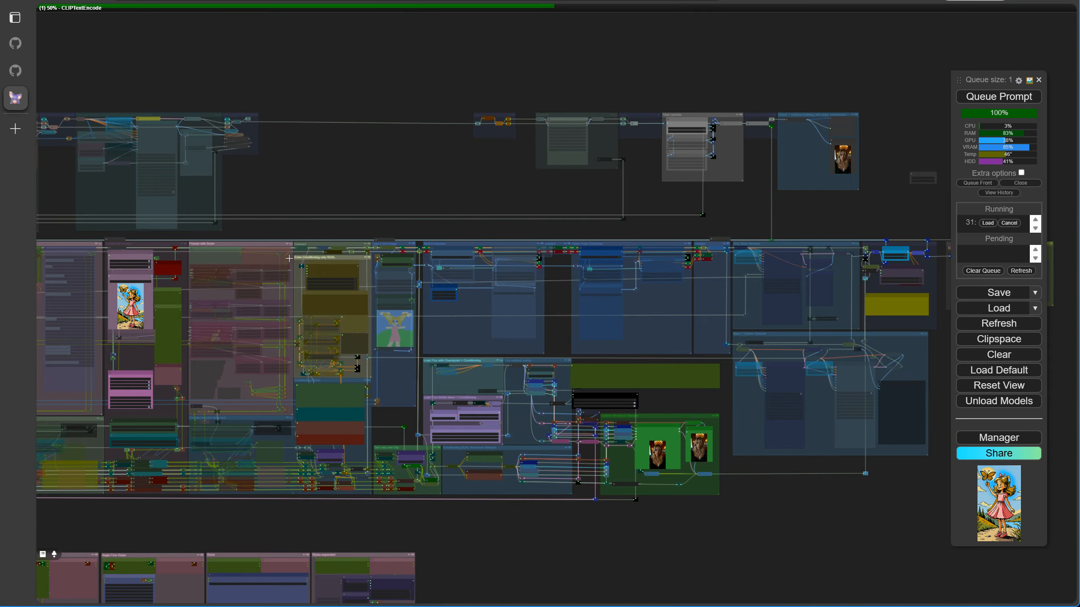
{"action": "key", "text": "1"}
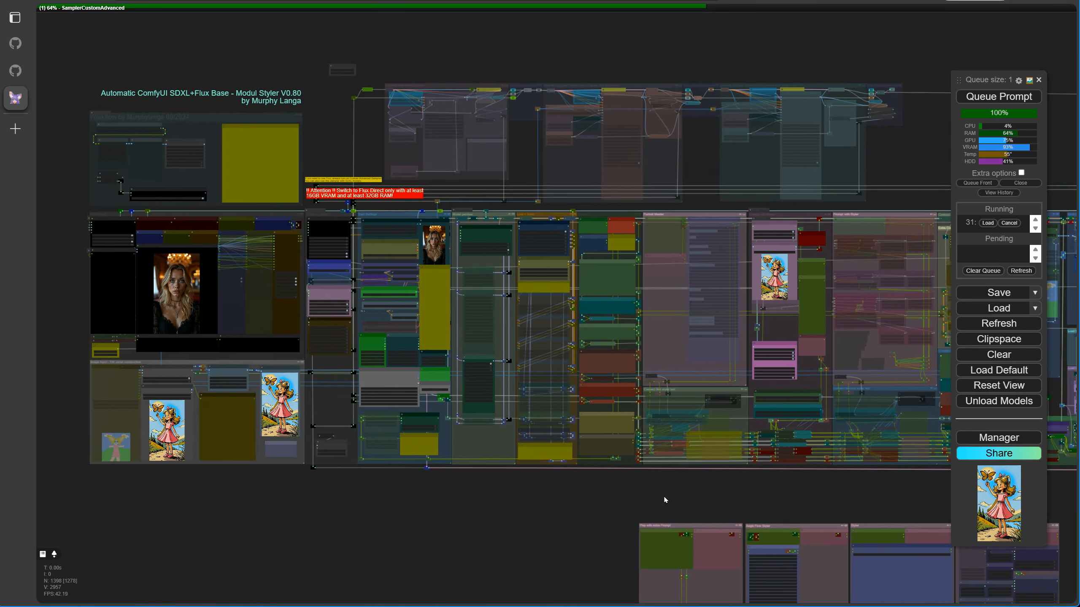
{"action": "key", "text": "2"}
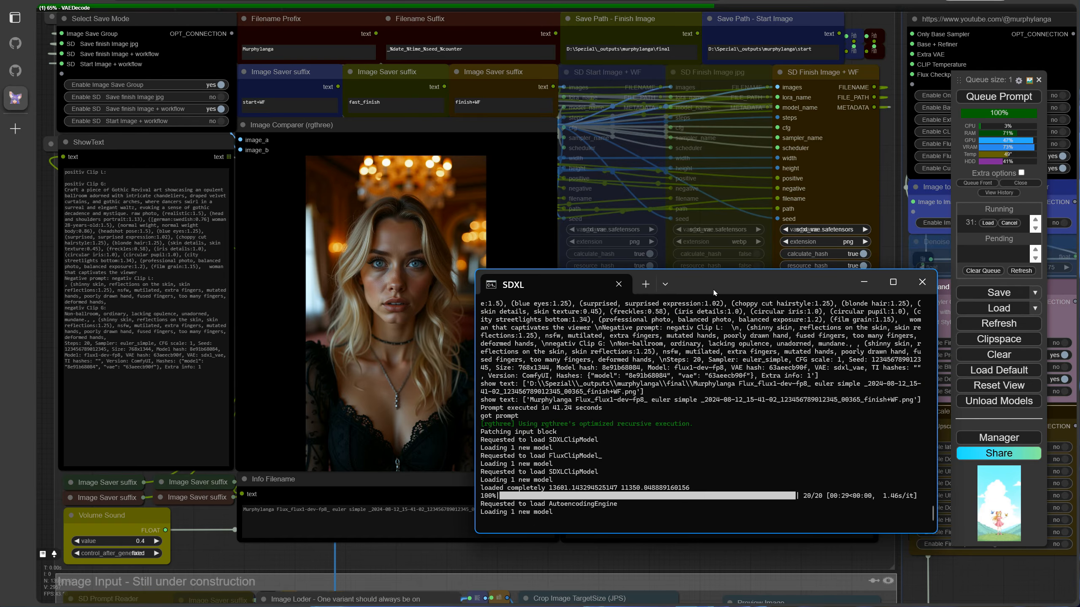
{"action": "scroll", "coordinate": [272, 373], "scroll_direction": "up", "scroll_amount": 8}
{"action": "scroll", "coordinate": [277, 374], "scroll_direction": "down", "scroll_amount": 15}
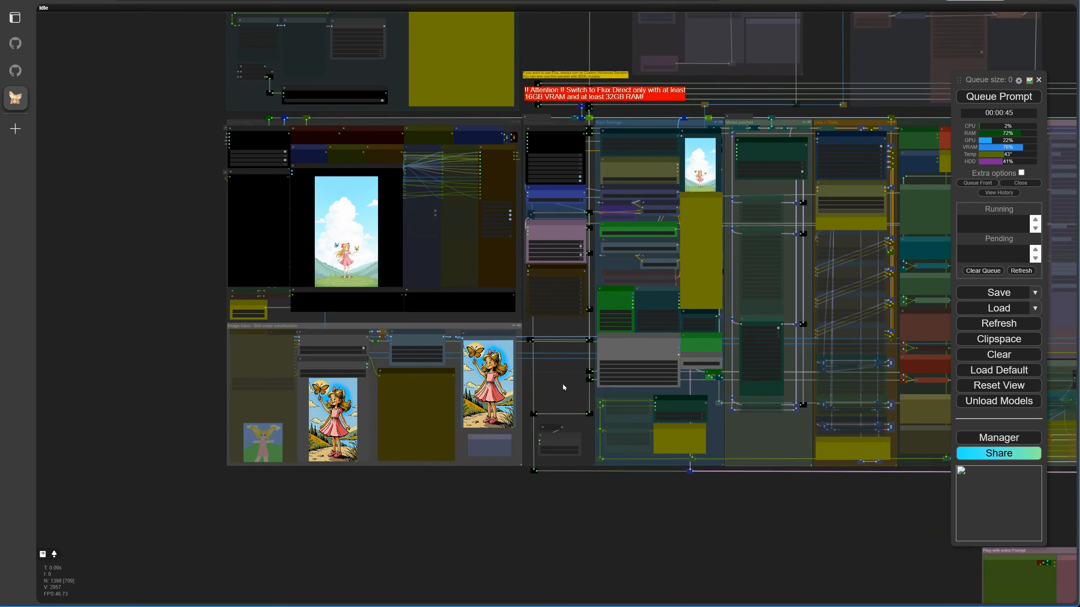
Enable Image to Image and set the Denoise Img to Image value to 0.85
{"action": "scroll", "coordinate": [439, 318], "scroll_direction": "up", "scroll_amount": 5}
{"action": "left_click_drag", "start_coordinate": [439, 317], "coordinate": [326, 591]}
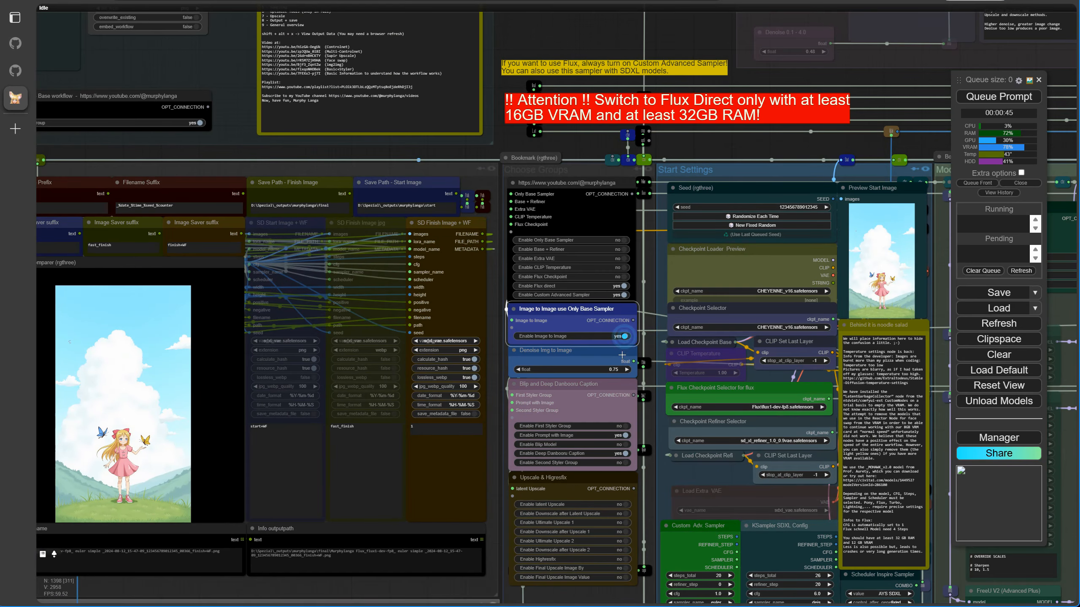
{"action": "left_click", "coordinate": [617, 369]}
{"action": "type", "text": ".85"}
{"action": "left_click", "coordinate": [774, 368]}
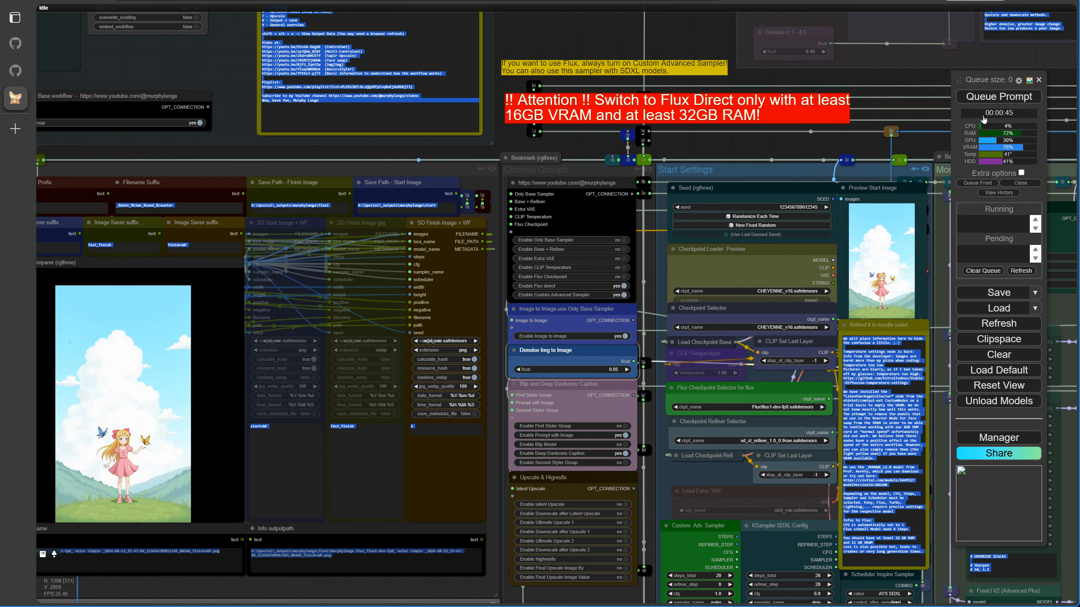
Queue an image-to-image generation and check its progress and preview beside the Image Comparer
{"action": "key", "text": "ctrl+Return"}
{"action": "scroll", "coordinate": [349, 374], "scroll_direction": "down", "scroll_amount": 5}
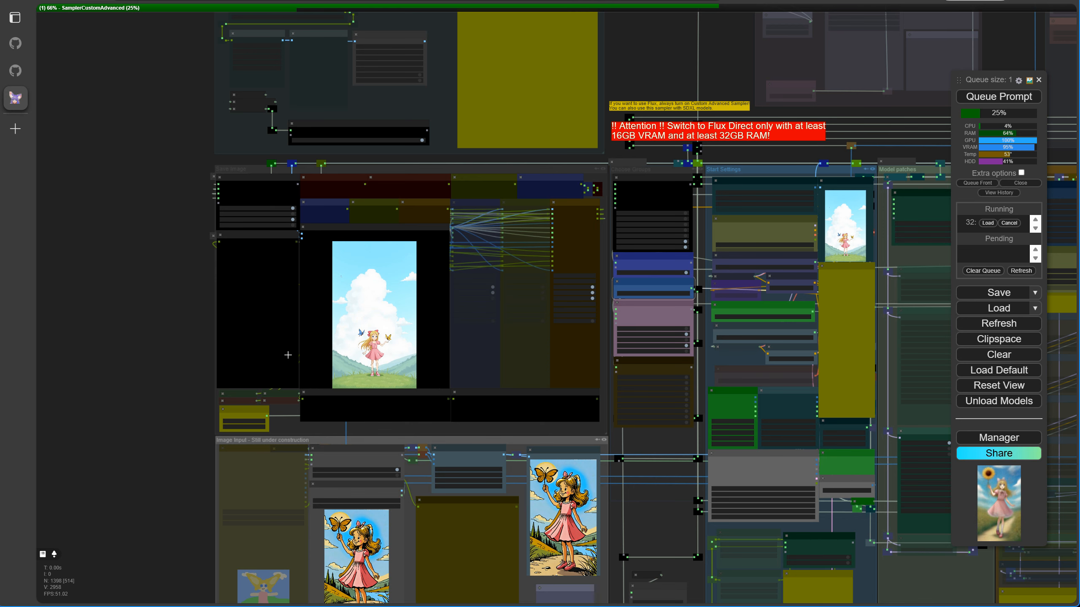
{"action": "scroll", "coordinate": [323, 357], "scroll_direction": "up", "scroll_amount": 8}
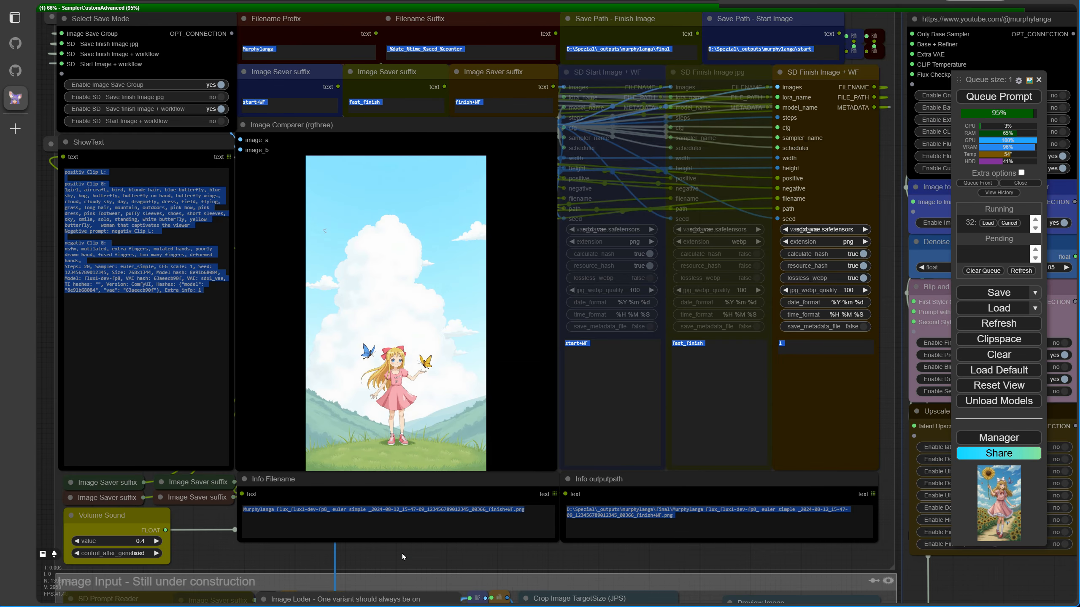
Enable the First Styler Group in the First Styler node below the Portrait Master group
{"action": "left_click_drag", "start_coordinate": [1035, 578], "coordinate": [137, 389]}
{"action": "scroll", "coordinate": [137, 389], "scroll_direction": "down", "scroll_amount": 4}
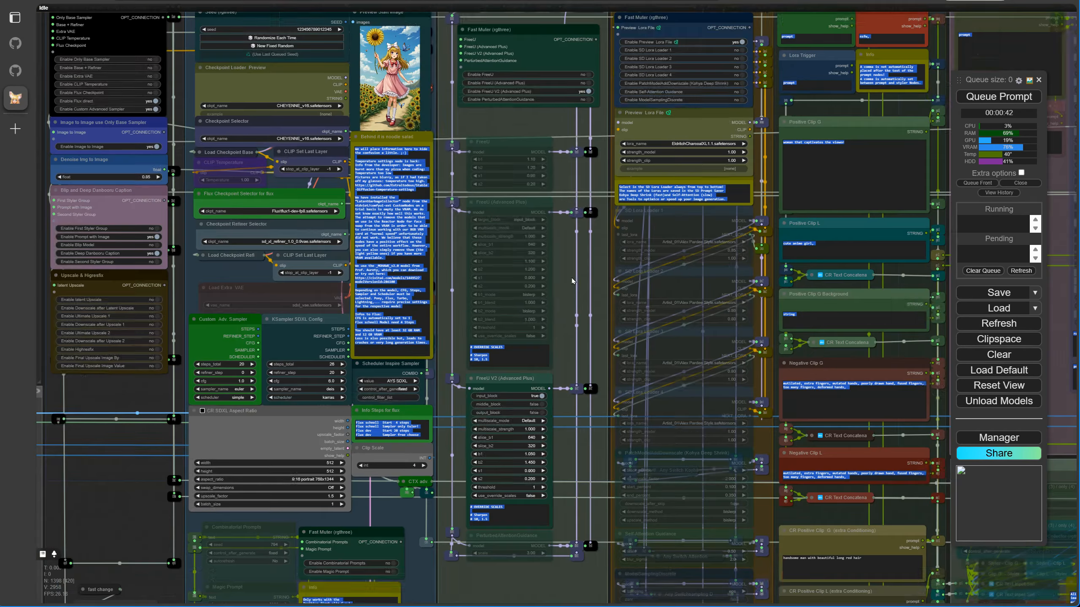
{"action": "left_click_drag", "start_coordinate": [562, 260], "coordinate": [266, 299]}
{"action": "left_click_drag", "start_coordinate": [901, 514], "coordinate": [517, 375]}
{"action": "left_click", "coordinate": [520, 407]}
{"action": "left_click_drag", "start_coordinate": [306, 171], "coordinate": [186, 273]}
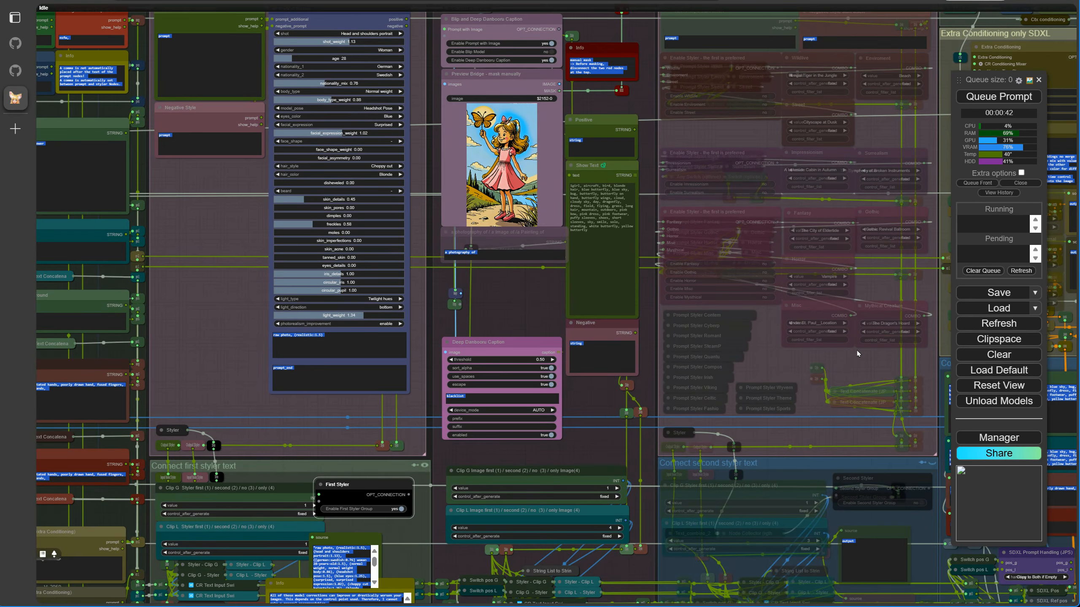
Queue the image-to-image generation with the first styler active and look at the save group
{"action": "left_click", "coordinate": [999, 97]}
{"action": "scroll", "coordinate": [676, 266], "scroll_direction": "down", "scroll_amount": 4}
{"action": "key", "text": "1"}
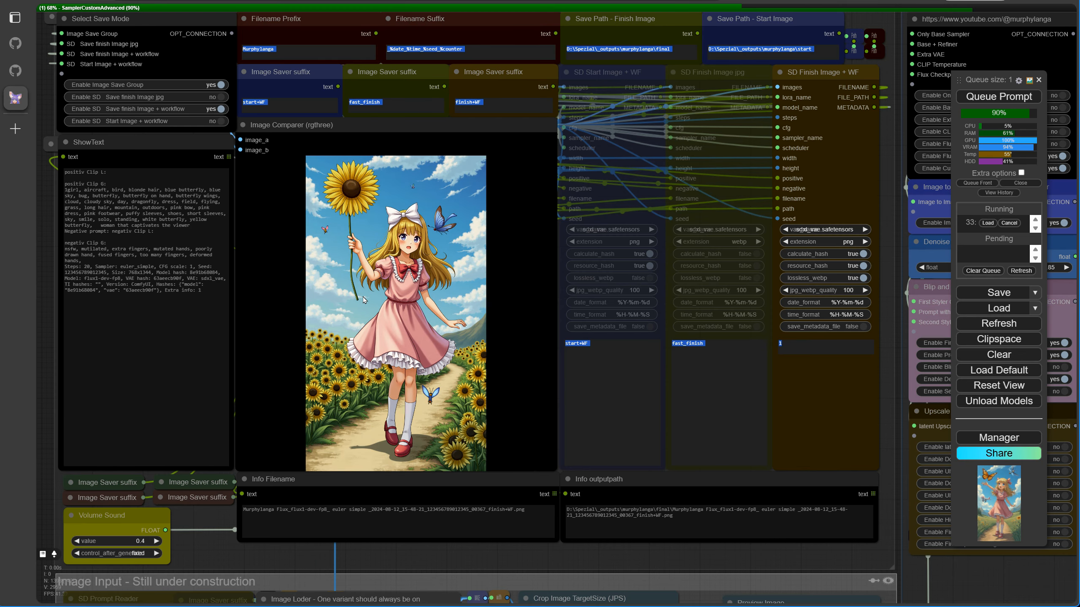
Disable First Styler Group, Prompt with Image and Deep Danbooru Caption in the Blip and Deep Danbooru Caption node
{"action": "left_click_drag", "start_coordinate": [1019, 589], "coordinate": [553, 303]}
{"action": "left_click", "coordinate": [566, 300]}
{"action": "left_click", "coordinate": [566, 313]}
{"action": "left_click", "coordinate": [566, 337]}
{"action": "scroll", "coordinate": [546, 506], "scroll_direction": "down", "scroll_amount": 6}
Queue an image-to-image generation with the plain prompt only and view the save group
{"action": "left_click", "coordinate": [997, 98]}
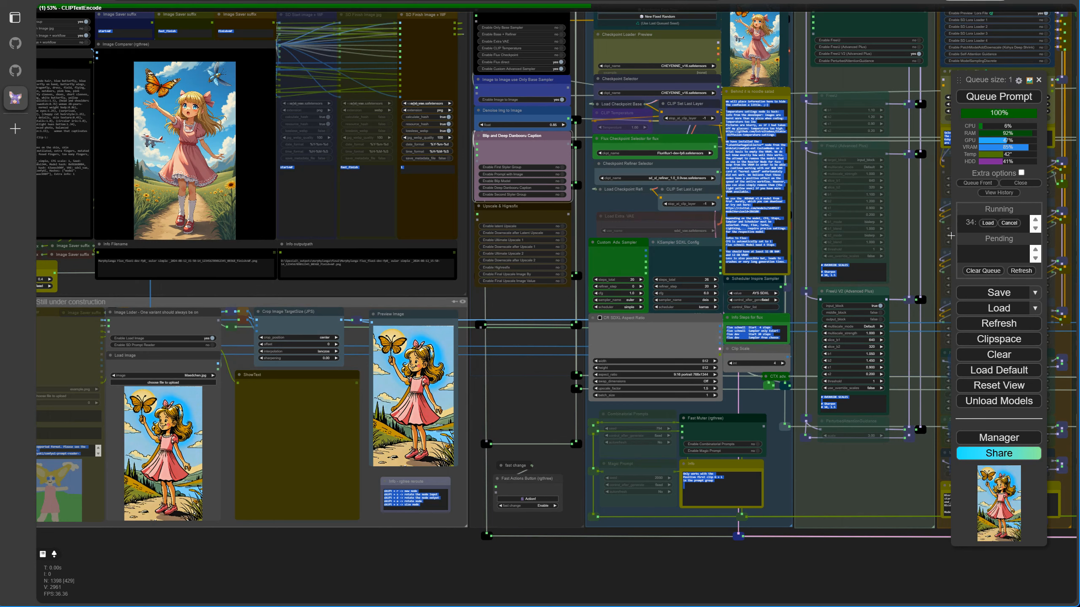
{"action": "left_click", "coordinate": [546, 414]}
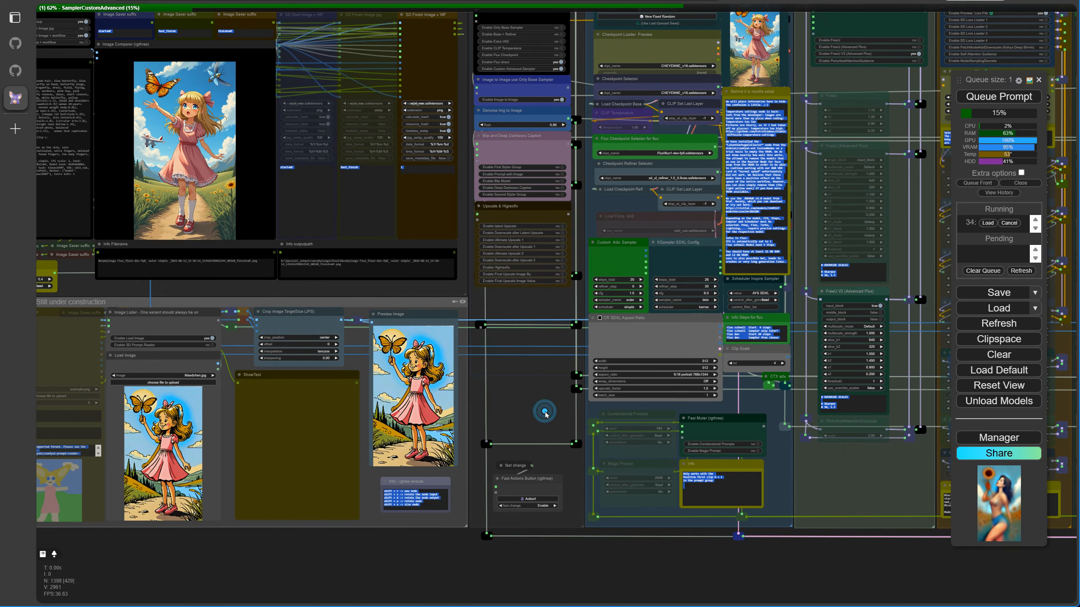
{"action": "key", "text": "1"}
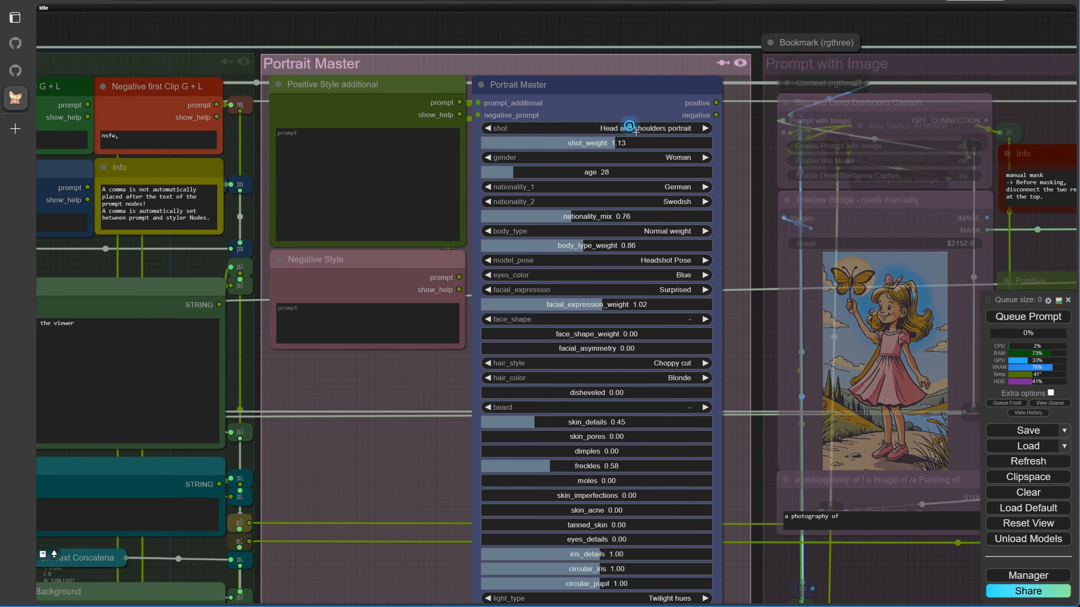
Set the Portrait Master's shot to Full-length portrait and shot_weight to 0.87
{"action": "left_click", "coordinate": [629, 126]}
{"action": "left_click", "coordinate": [610, 145]}
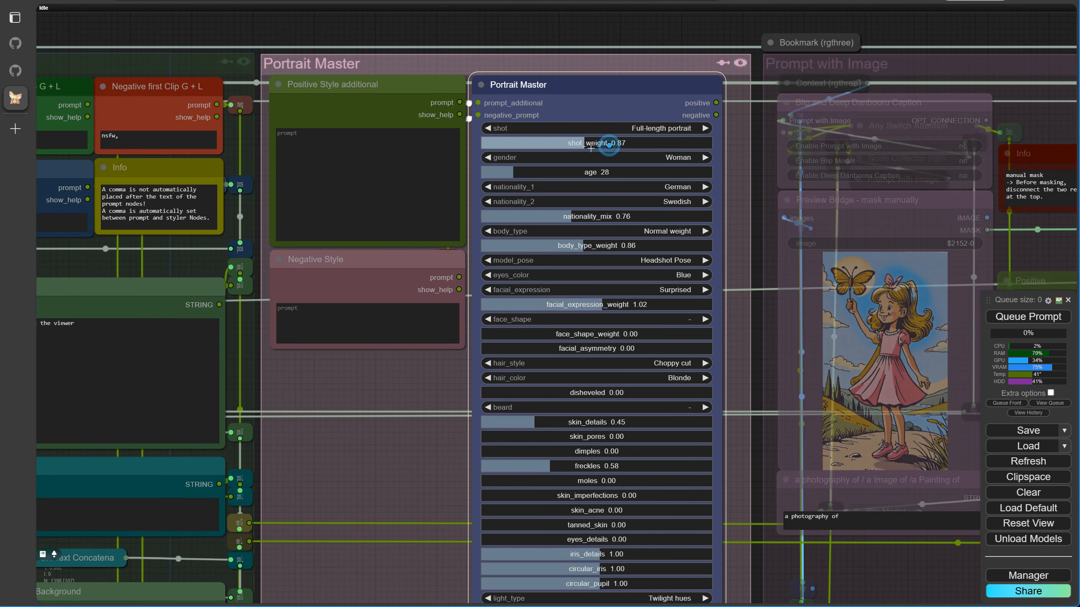
Set the Portrait Master's shot_weight to 0.99, age to 58 and hair_style to Pixie cut, and queue an image-to-image generation
{"action": "left_click", "coordinate": [640, 373]}
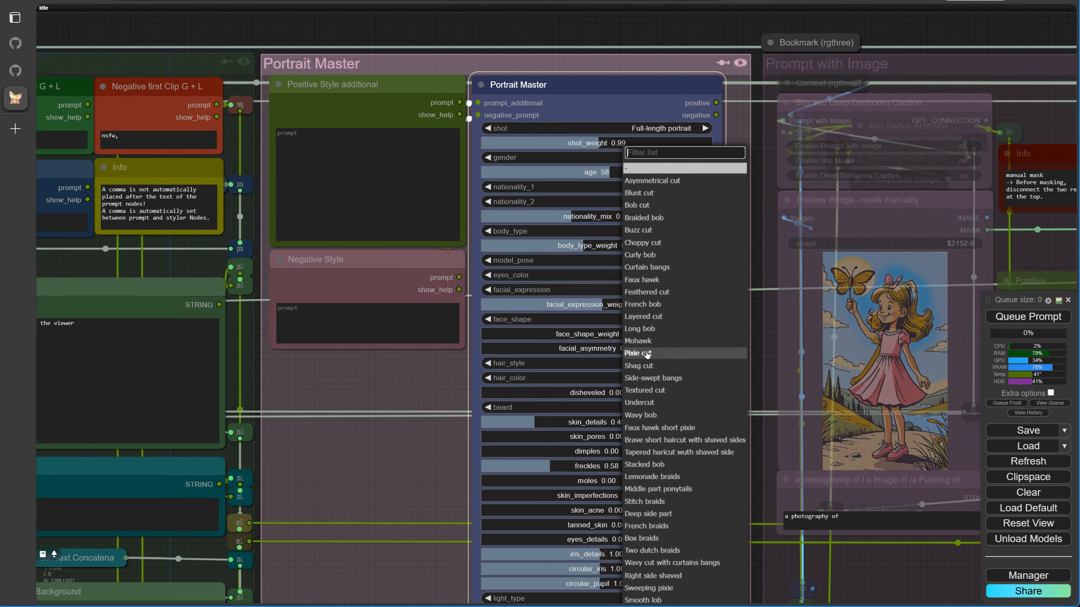
{"action": "left_click", "coordinate": [642, 362]}
{"action": "key", "text": "ctrl+Return"}
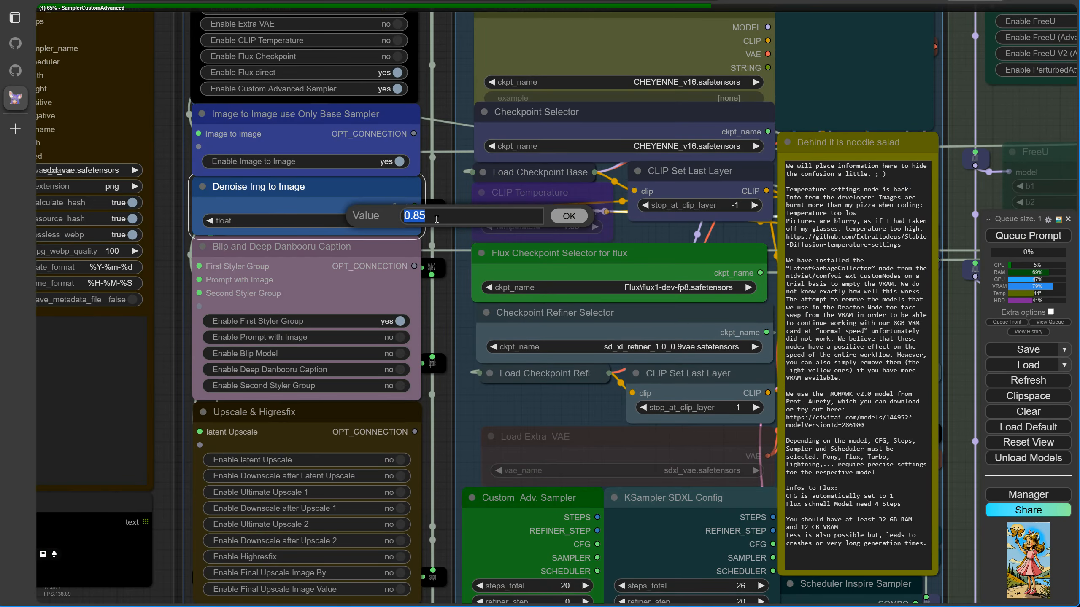
Set the Denoise Img to Image value to 0.90 and look at the save group and sampler settings
{"action": "type", "text": ".90"}
{"action": "key", "text": "Return"}
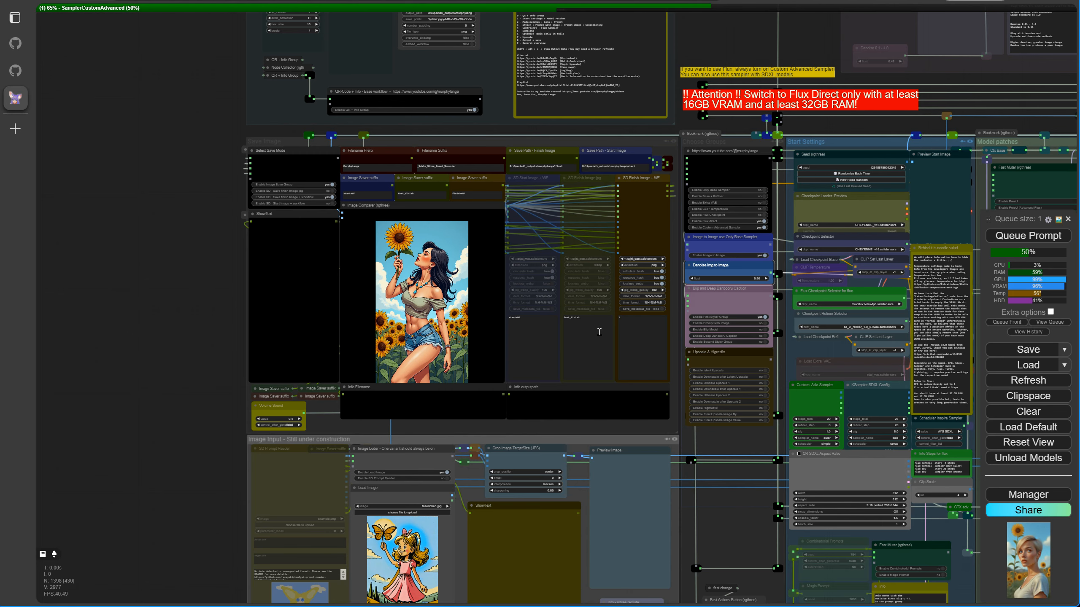
{"action": "scroll", "coordinate": [486, 323], "scroll_direction": "up", "scroll_amount": 7}
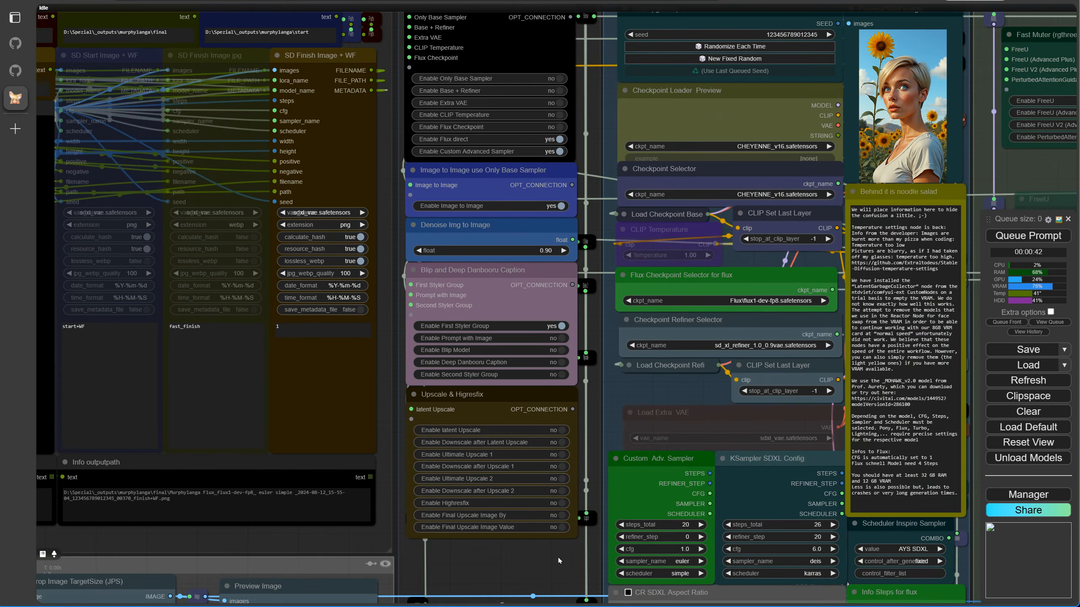
Set the Portrait Master's hair_style to Lemonade braids and hair_color to Black, and queue the generation
{"action": "scroll", "coordinate": [558, 561], "scroll_direction": "down", "scroll_amount": 5}
{"action": "left_click_drag", "start_coordinate": [558, 560], "coordinate": [232, 463]}
{"action": "left_click_drag", "start_coordinate": [911, 87], "coordinate": [383, 110]}
{"action": "scroll", "coordinate": [592, 184], "scroll_direction": "up", "scroll_amount": 9}
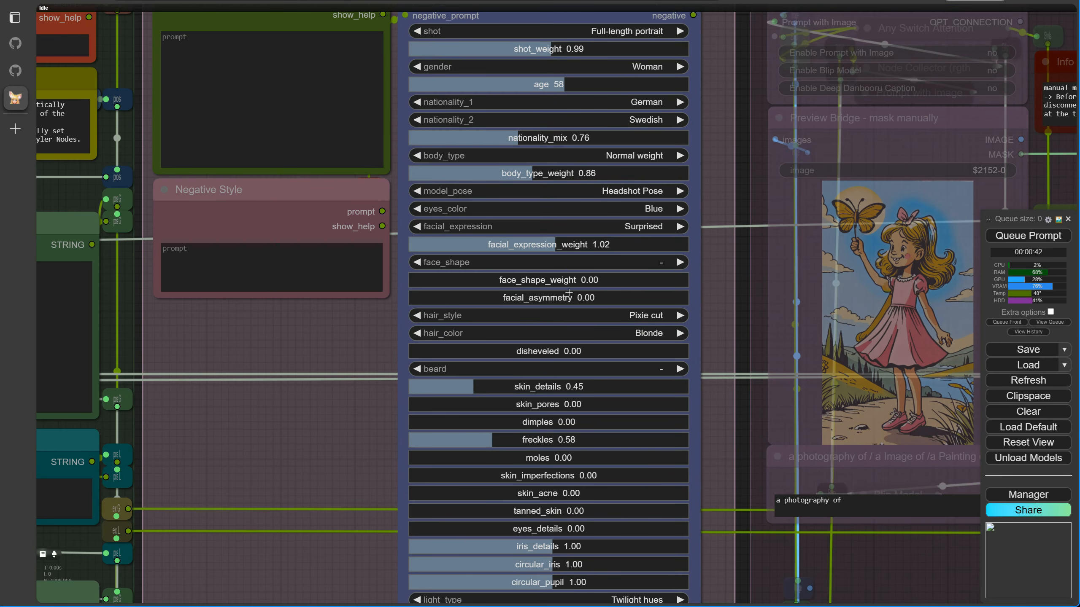
{"action": "left_click", "coordinate": [558, 316]}
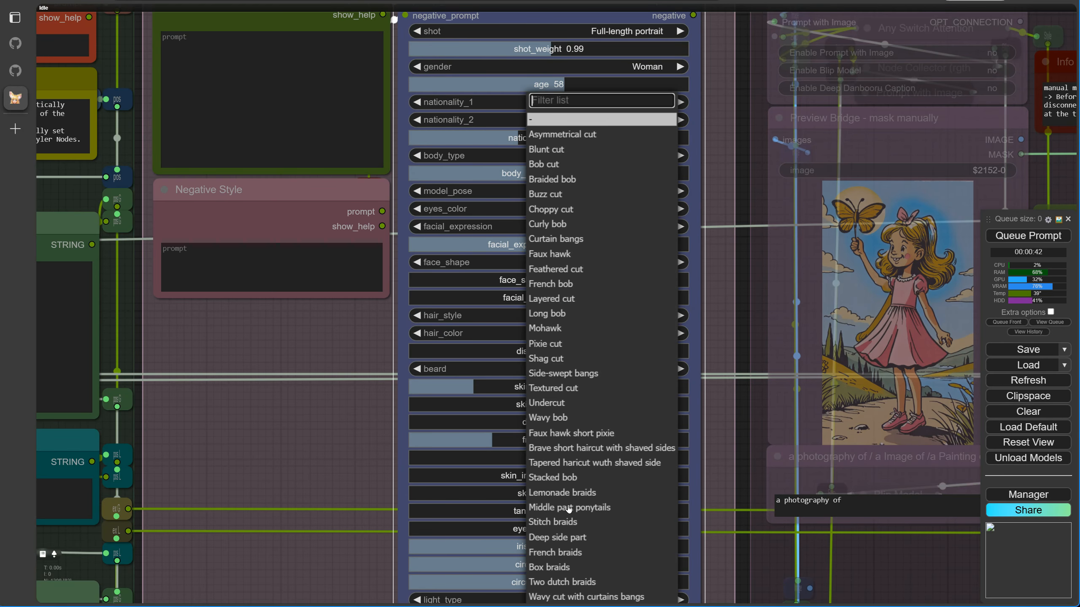
{"action": "left_click", "coordinate": [561, 492]}
{"action": "left_click", "coordinate": [625, 333]}
{"action": "left_click", "coordinate": [632, 322]}
{"action": "left_click", "coordinate": [1028, 236]}
View the generation in the save group and set the Denoise Img to Image value to 0.80
{"action": "scroll", "coordinate": [261, 399], "scroll_direction": "down", "scroll_amount": 4}
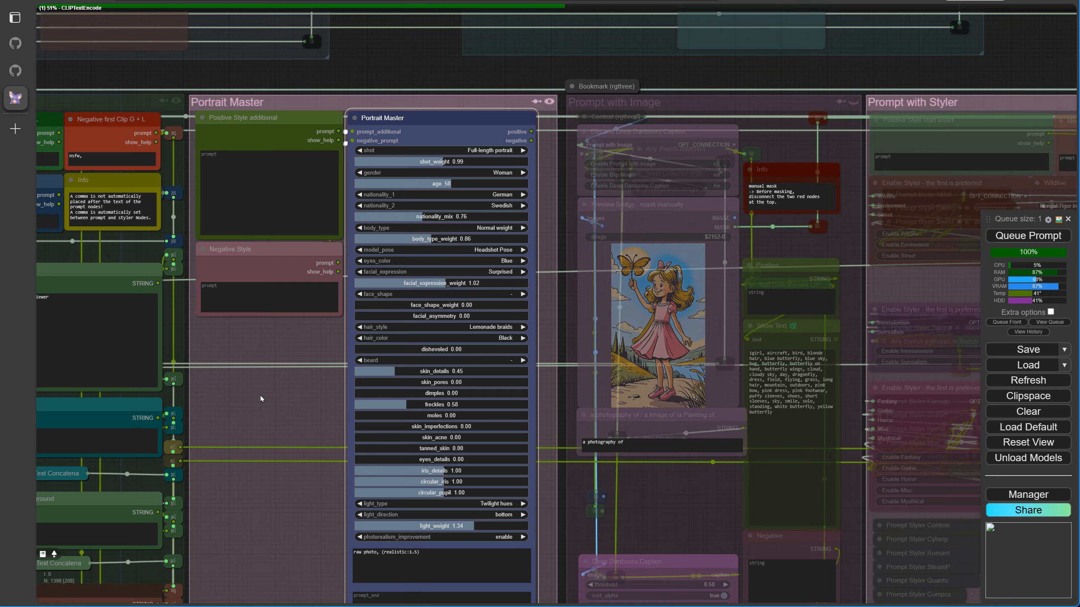
{"action": "key", "text": "1"}
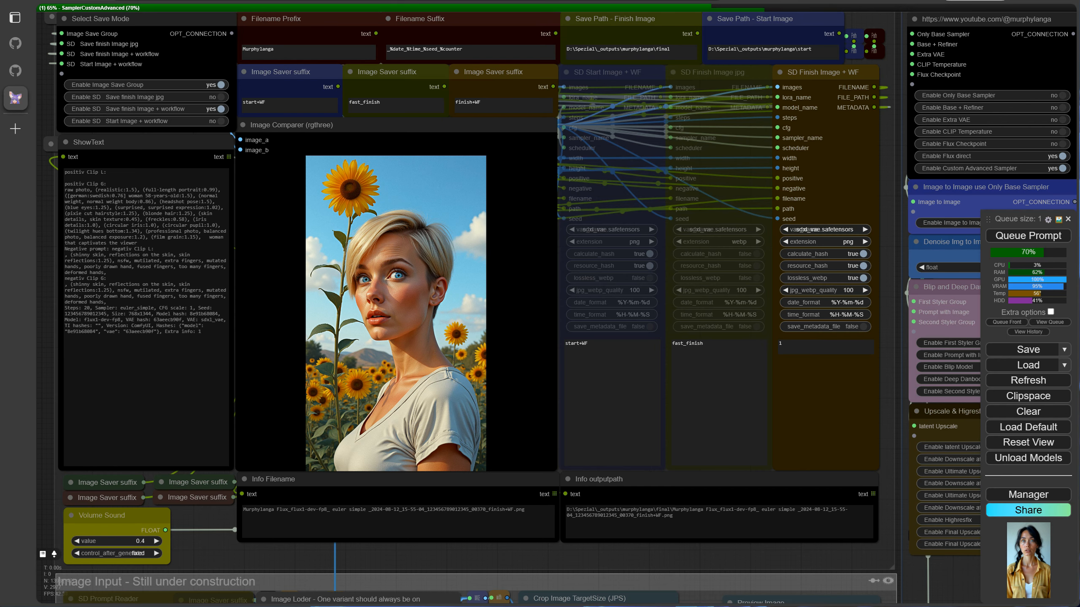
{"action": "scroll", "coordinate": [913, 502], "scroll_direction": "down", "scroll_amount": 4}
{"action": "left_click_drag", "start_coordinate": [913, 502], "coordinate": [769, 309]}
{"action": "left_click_drag", "start_coordinate": [853, 485], "coordinate": [786, 595]}
{"action": "left_click", "coordinate": [795, 264]}
{"action": "type", "text": "0.8"}
{"action": "key", "text": "Return"}
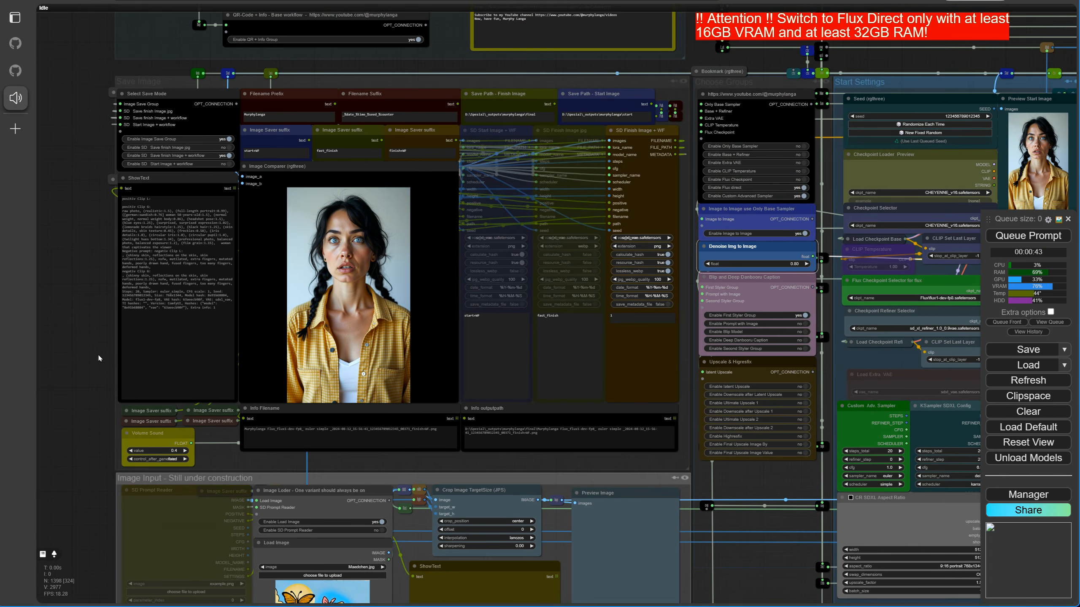
Load the picture of the hamster in a black jacket on the beach into the Load Image node
{"action": "scroll", "coordinate": [99, 359], "scroll_direction": "up", "scroll_amount": 4}
{"action": "scroll", "coordinate": [200, 419], "scroll_direction": "down", "scroll_amount": 2}
{"action": "left_click_drag", "start_coordinate": [400, 540], "coordinate": [419, 293]}
{"action": "scroll", "coordinate": [418, 409], "scroll_direction": "up", "scroll_amount": 5}
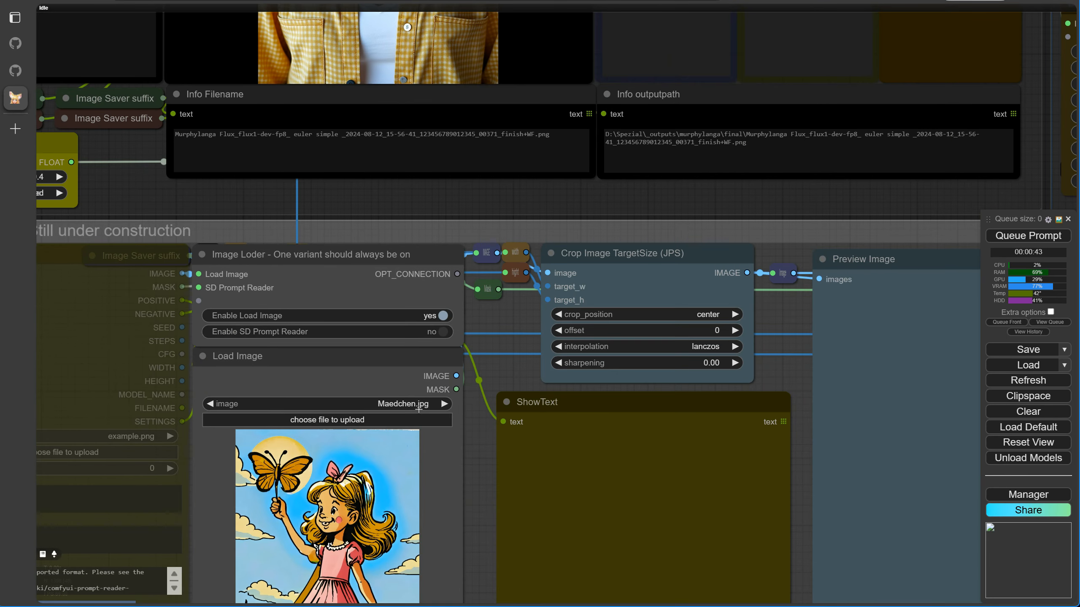
{"action": "left_click", "coordinate": [419, 407]}
{"action": "type", "text": "h"}
{"action": "left_click", "coordinate": [376, 297]}
Enable Prompt with Image, Blip Model and Deep Danbooru Caption in the Blip and Deep Danbooru Caption node
{"action": "scroll", "coordinate": [396, 406], "scroll_direction": "down", "scroll_amount": 12}
{"action": "left_click_drag", "start_coordinate": [670, 446], "coordinate": [625, 444]}
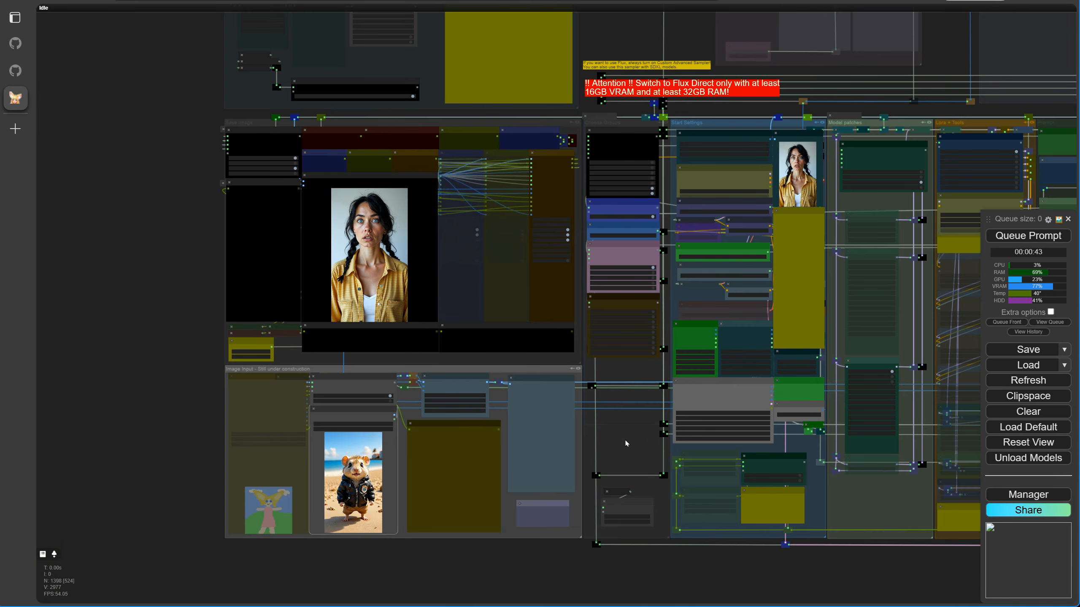
{"action": "scroll", "coordinate": [693, 279], "scroll_direction": "up", "scroll_amount": 9}
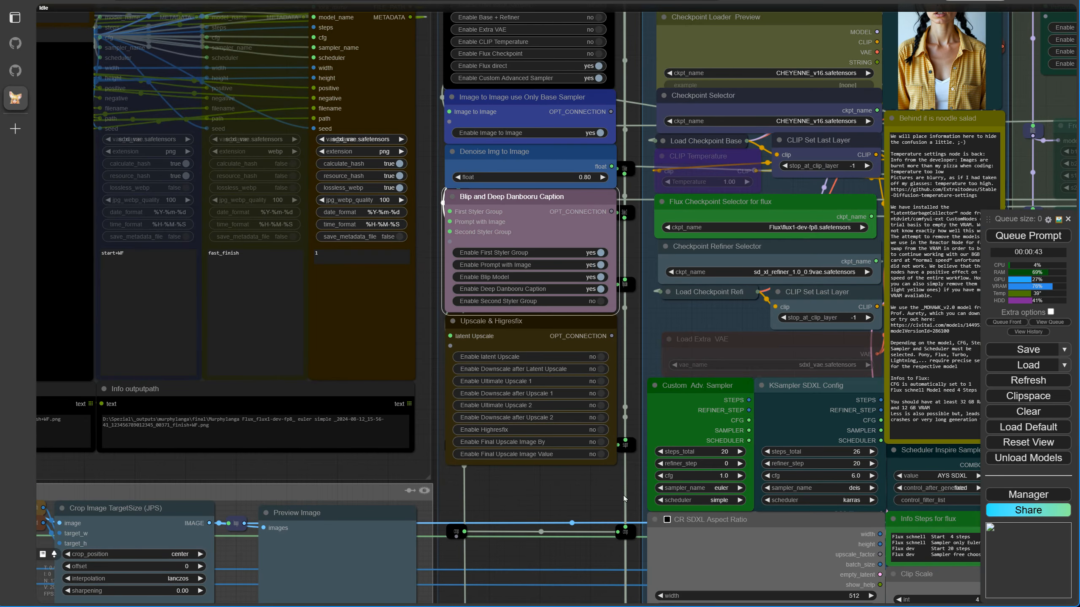
Delete "that captivates the viewer" from the Positive Clip G prompt, keeping only the word "woman"
{"action": "scroll", "coordinate": [606, 483], "scroll_direction": "down", "scroll_amount": 5}
{"action": "left_click_drag", "start_coordinate": [506, 462], "coordinate": [1, 385]}
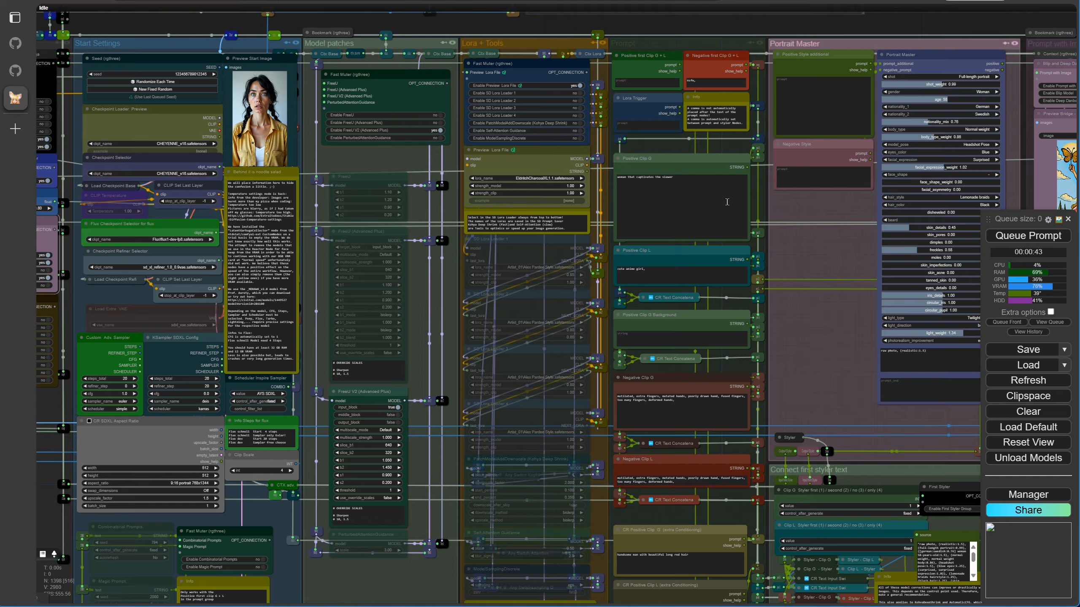
{"action": "scroll", "coordinate": [806, 204], "scroll_direction": "up", "scroll_amount": 8}
{"action": "left_click_drag", "start_coordinate": [410, 146], "coordinate": [667, 147]}
{"action": "key", "text": "BackSpace"}
Disable the First Styler Group and the Blip Model, and enable the Second Styler Group
{"action": "left_click_drag", "start_coordinate": [830, 327], "coordinate": [355, 81]}
{"action": "scroll", "coordinate": [356, 81], "scroll_direction": "down", "scroll_amount": 5}
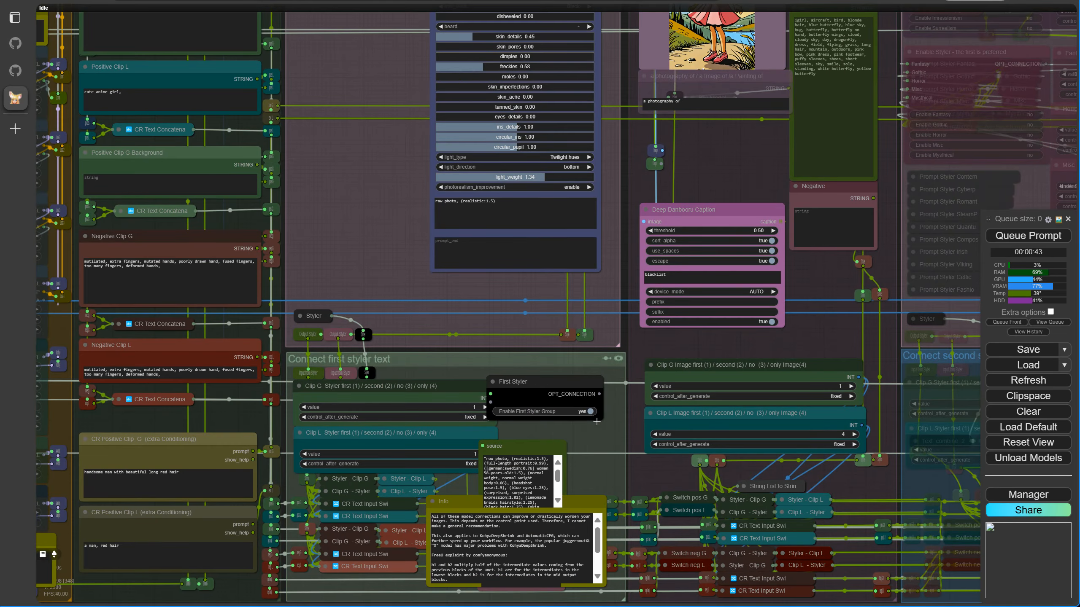
{"action": "left_click", "coordinate": [590, 412]}
{"action": "scroll", "coordinate": [597, 422], "scroll_direction": "down", "scroll_amount": 6}
{"action": "left_click_drag", "start_coordinate": [871, 373], "coordinate": [653, 432]}
{"action": "scroll", "coordinate": [740, 460], "scroll_direction": "up", "scroll_amount": 4}
{"action": "left_click", "coordinate": [728, 473]}
Turn off every style in the Prompt with Styler group except Impressionism
{"action": "left_click_drag", "start_coordinate": [572, 275], "coordinate": [593, 475]}
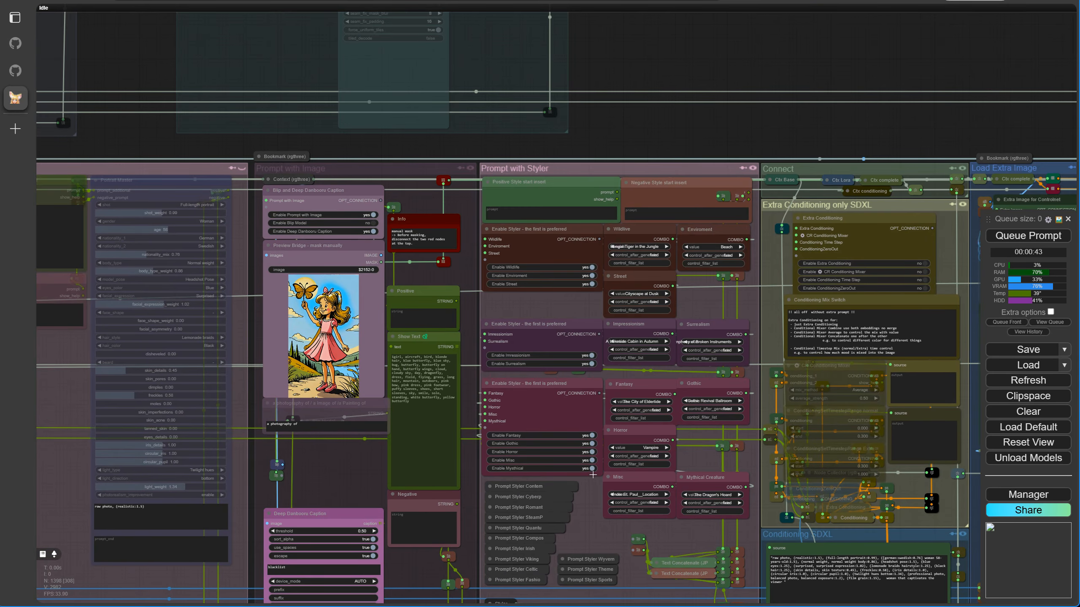
{"action": "left_click", "coordinate": [593, 444]}
{"action": "left_click", "coordinate": [591, 267]}
{"action": "left_click", "coordinate": [591, 275]}
{"action": "left_click", "coordinate": [591, 284]}
{"action": "scroll", "coordinate": [584, 335], "scroll_direction": "up", "scroll_amount": 9}
{"action": "left_click", "coordinate": [602, 404]}
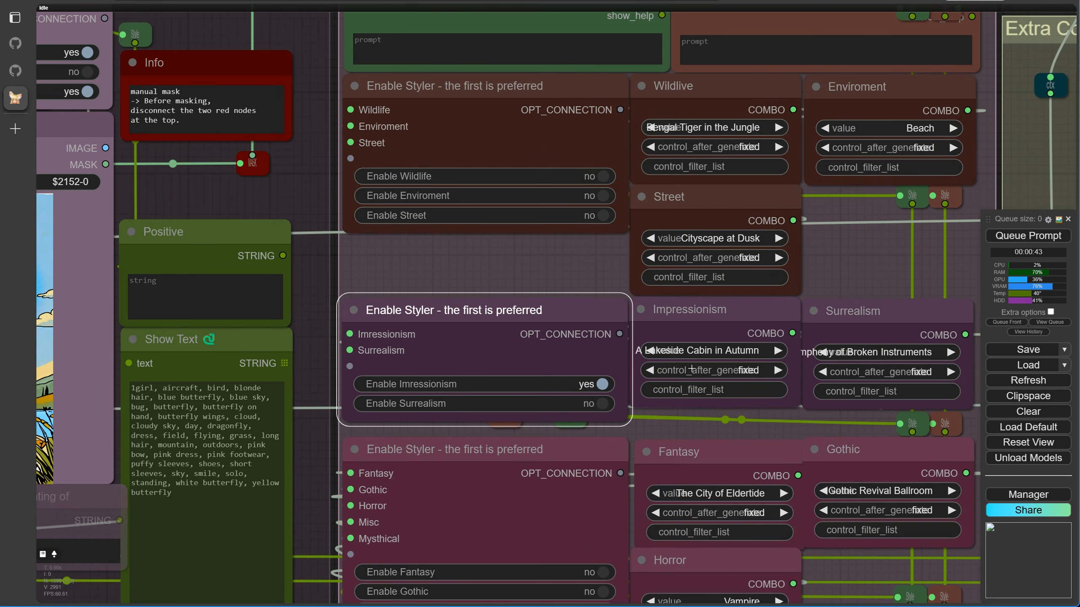
Set the Impressionism style to Morning Light on the Seine with control_after_generate on increment, and queue the generation
{"action": "left_click", "coordinate": [706, 350]}
{"action": "left_click", "coordinate": [723, 219]}
{"action": "scroll", "coordinate": [731, 212], "scroll_direction": "down", "scroll_amount": 2}
{"action": "right_click", "coordinate": [918, 227]}
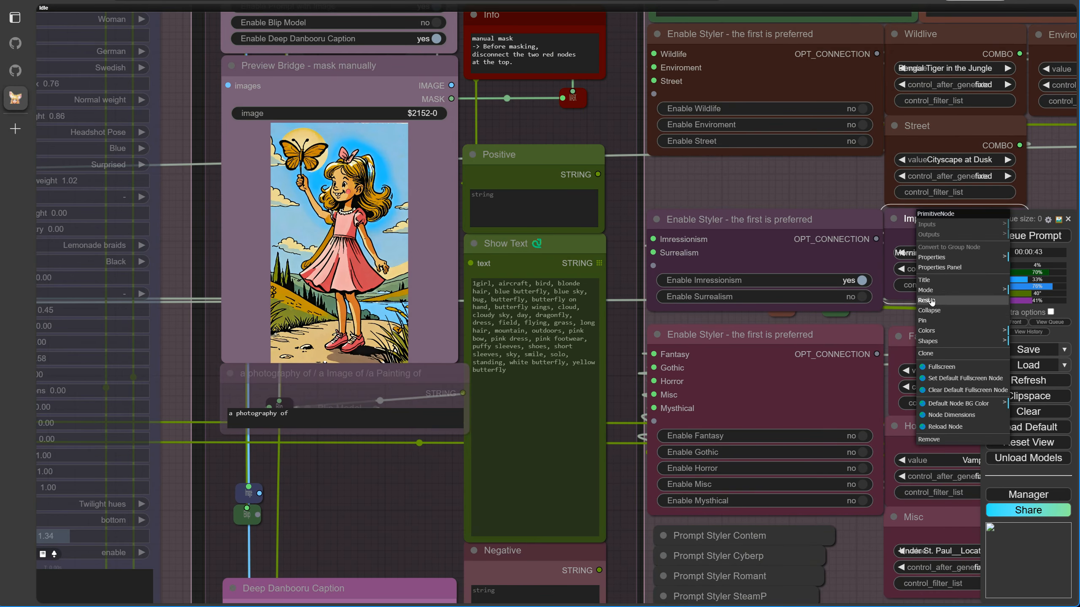
{"action": "left_click_drag", "start_coordinate": [769, 180], "coordinate": [504, 127]}
{"action": "right_click", "coordinate": [679, 169]}
{"action": "left_click", "coordinate": [582, 145]}
{"action": "left_click", "coordinate": [702, 213]}
{"action": "left_click", "coordinate": [716, 226]}
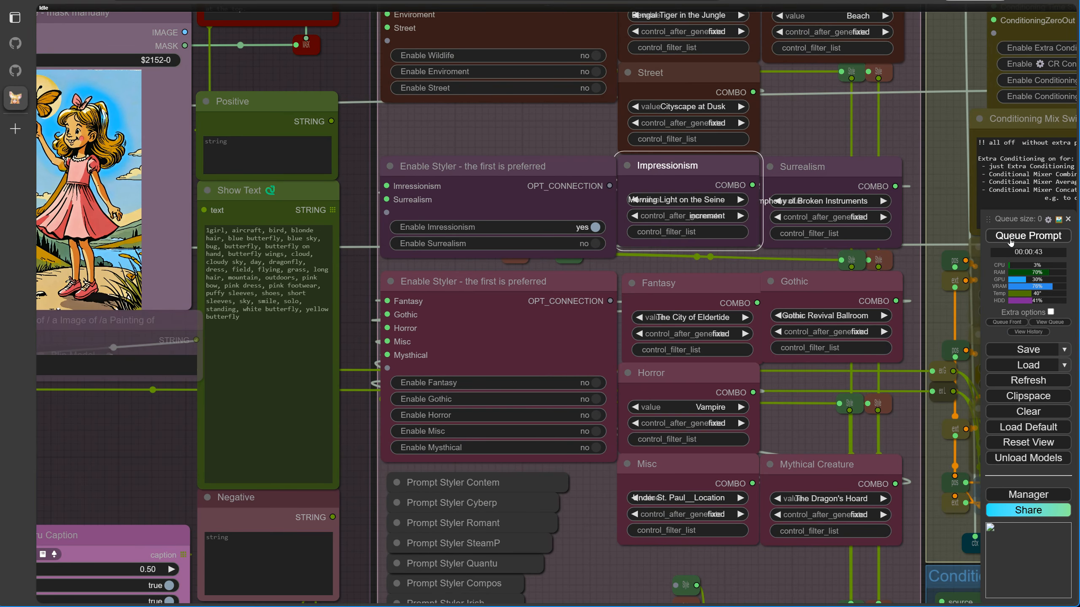
{"action": "left_click", "coordinate": [1012, 239]}
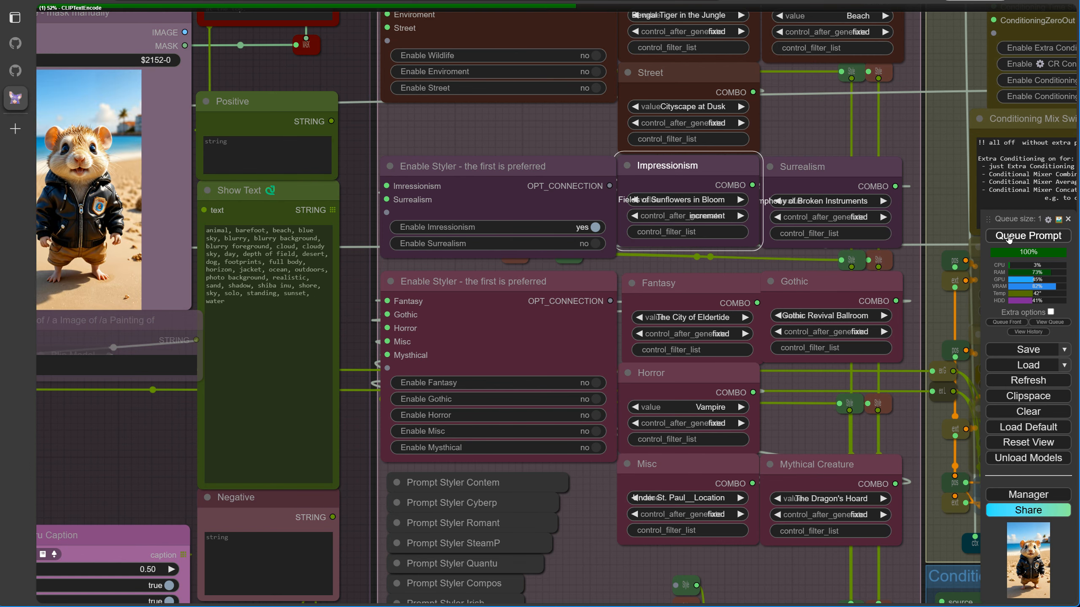
Set the Deep Danbooru Caption threshold to 0.30
{"action": "scroll", "coordinate": [362, 353], "scroll_direction": "down", "scroll_amount": 2}
{"action": "left_click_drag", "start_coordinate": [362, 354], "coordinate": [647, 115]}
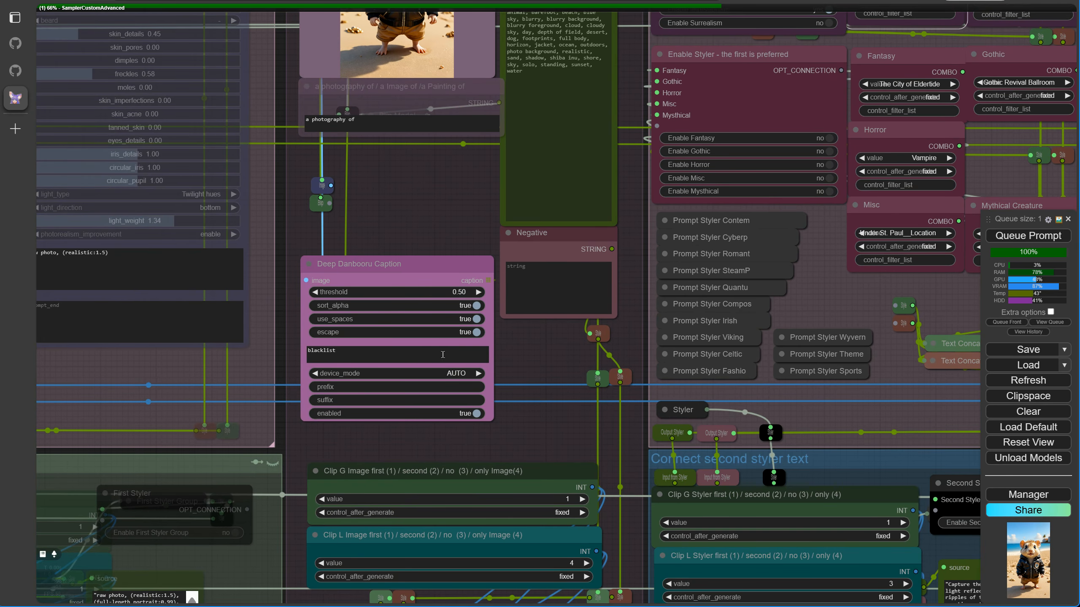
{"action": "left_click", "coordinate": [437, 297]}
{"action": "type", "text": "0.3"}
{"action": "key", "text": "Return"}
Set the Deep Danbooru Caption blacklist to "hamster, animal," and queue another generation
{"action": "scroll", "coordinate": [542, 425], "scroll_direction": "down", "scroll_amount": 3}
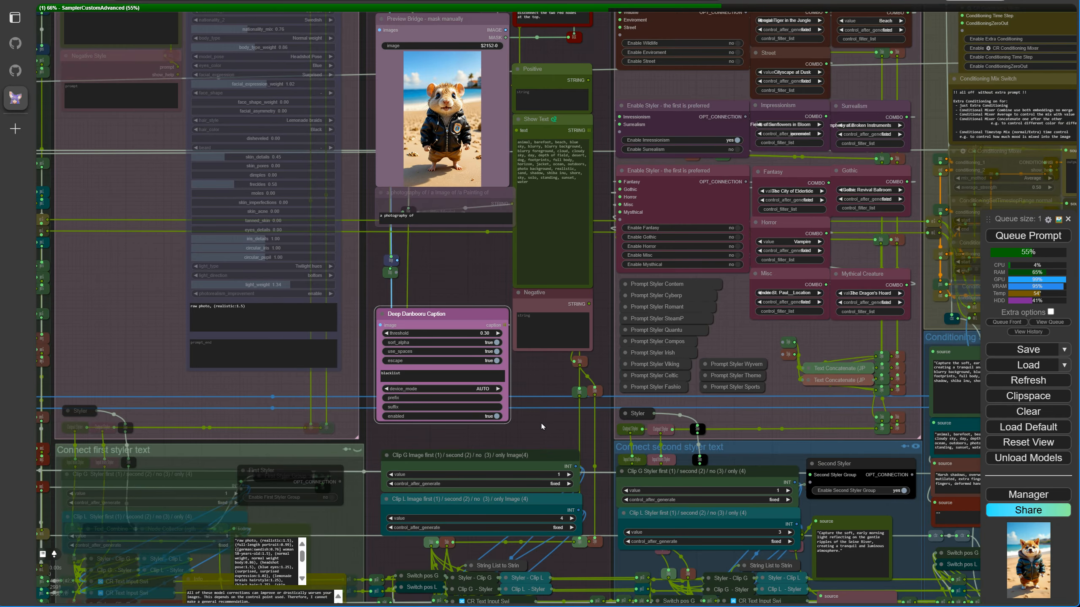
{"action": "scroll", "coordinate": [480, 255], "scroll_direction": "up", "scroll_amount": 5}
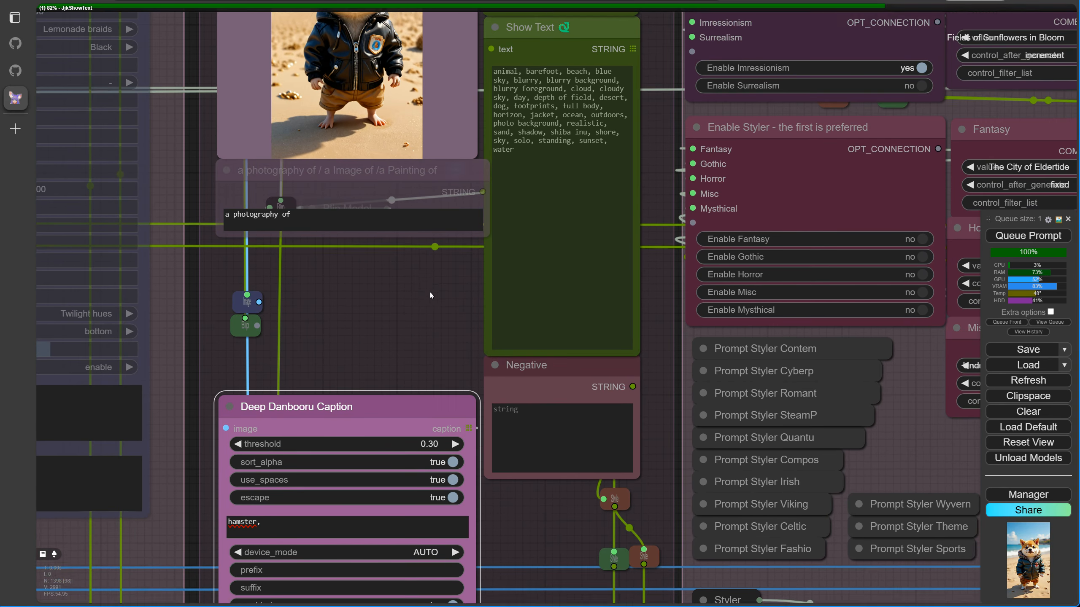
{"action": "left_click_drag", "start_coordinate": [431, 294], "coordinate": [432, 307]}
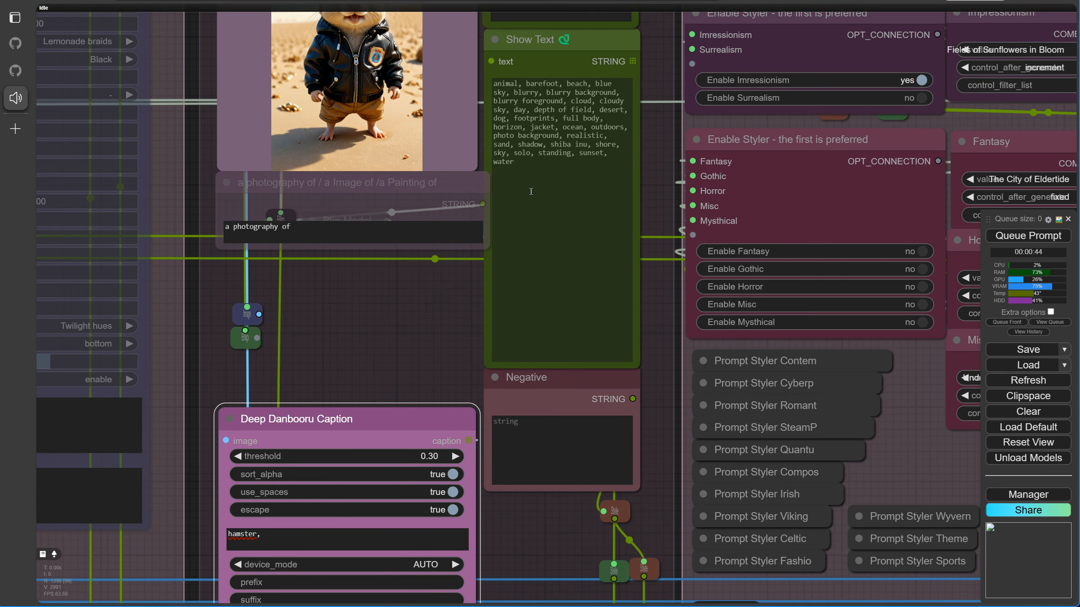
{"action": "type", "text": "animal,"}
{"action": "left_click_drag", "start_coordinate": [380, 353], "coordinate": [380, 352]}
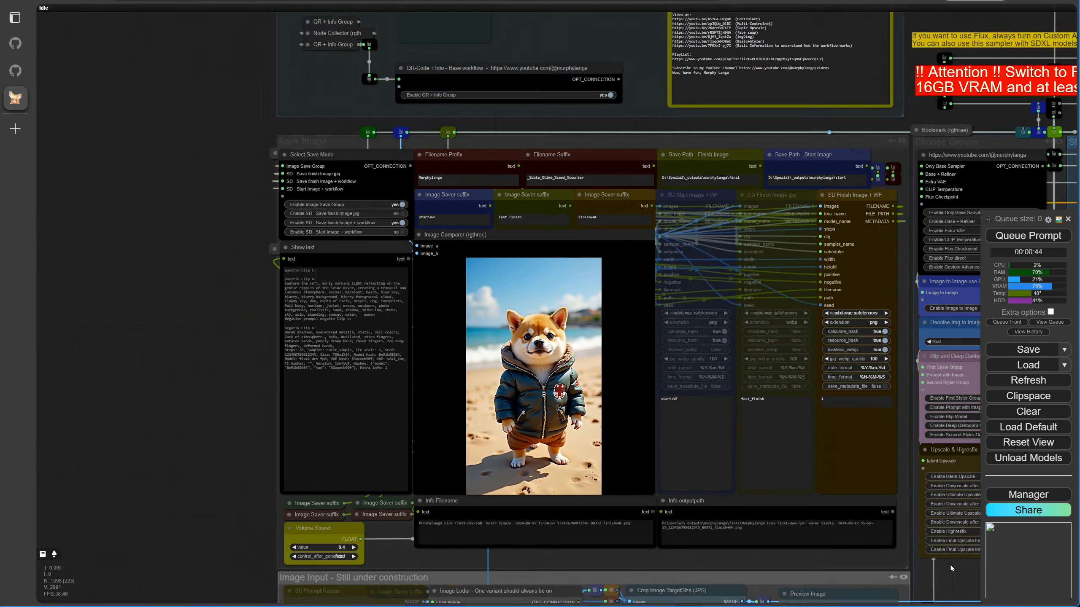
{"action": "scroll", "coordinate": [746, 475], "scroll_direction": "up", "scroll_amount": 15}
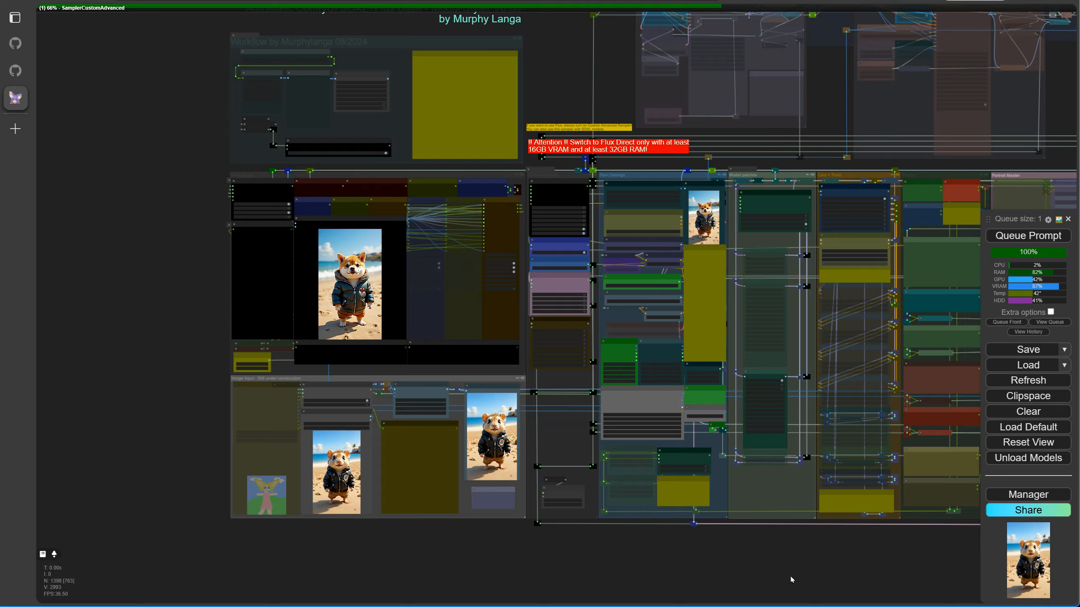
Move the Prompt with Styler group out of its place in the workflow to the empty canvas below
{"action": "scroll", "coordinate": [639, 318], "scroll_direction": "down", "scroll_amount": 15}
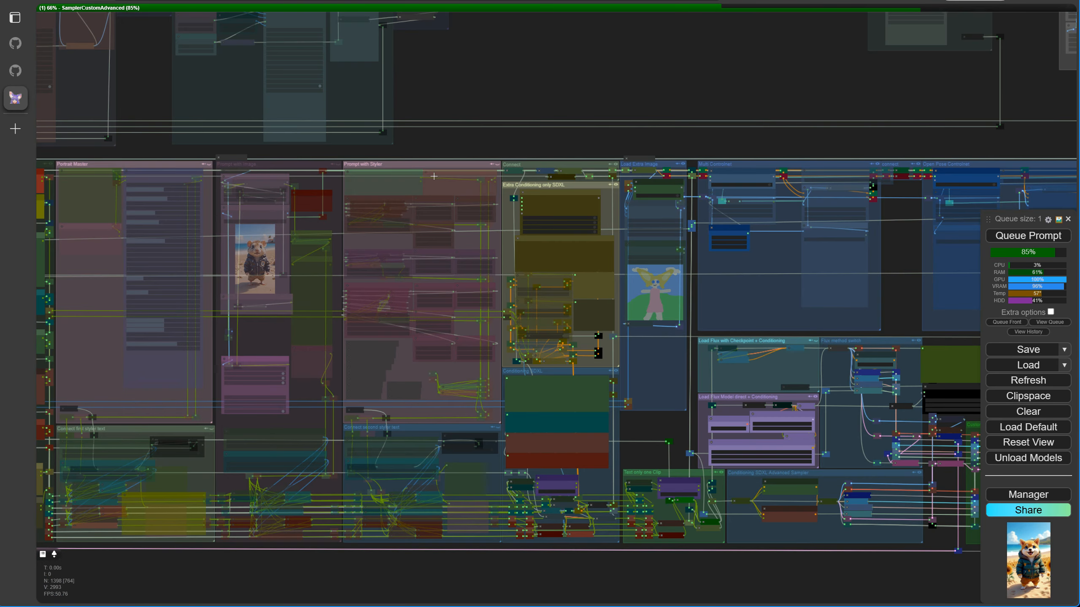
{"action": "right_click", "coordinate": [408, 365]}
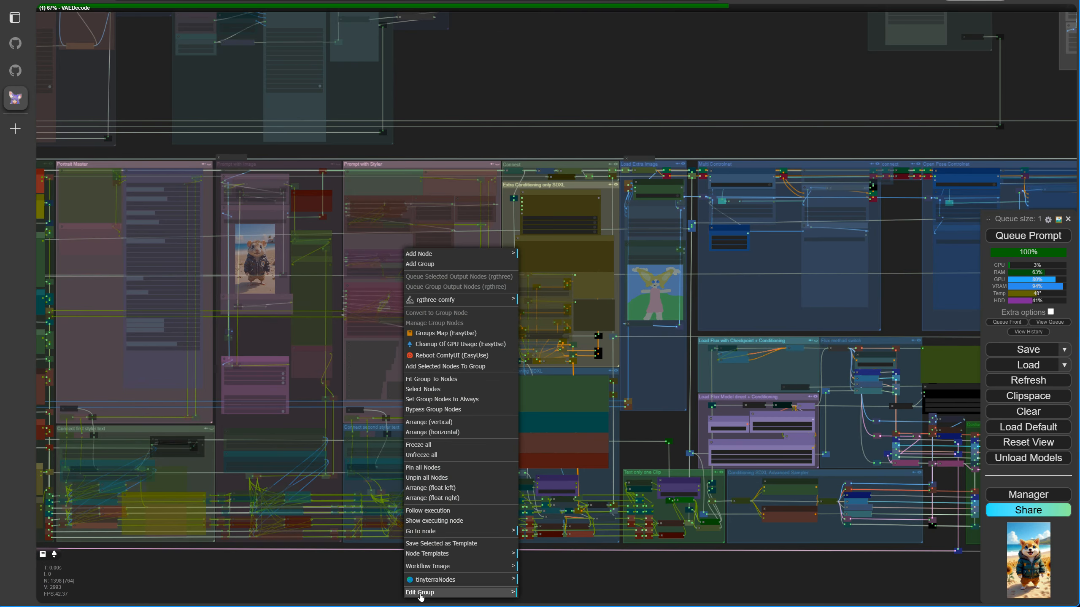
{"action": "left_click", "coordinate": [420, 594]}
{"action": "left_click", "coordinate": [534, 538]}
{"action": "scroll", "coordinate": [441, 167], "scroll_direction": "down", "scroll_amount": 3}
{"action": "left_click_drag", "start_coordinate": [441, 166], "coordinate": [900, 462]}
Move the Styler group with the Styles Selector into the free place beside the Prompt with Image group
{"action": "scroll", "coordinate": [740, 590], "scroll_direction": "up", "scroll_amount": 10}
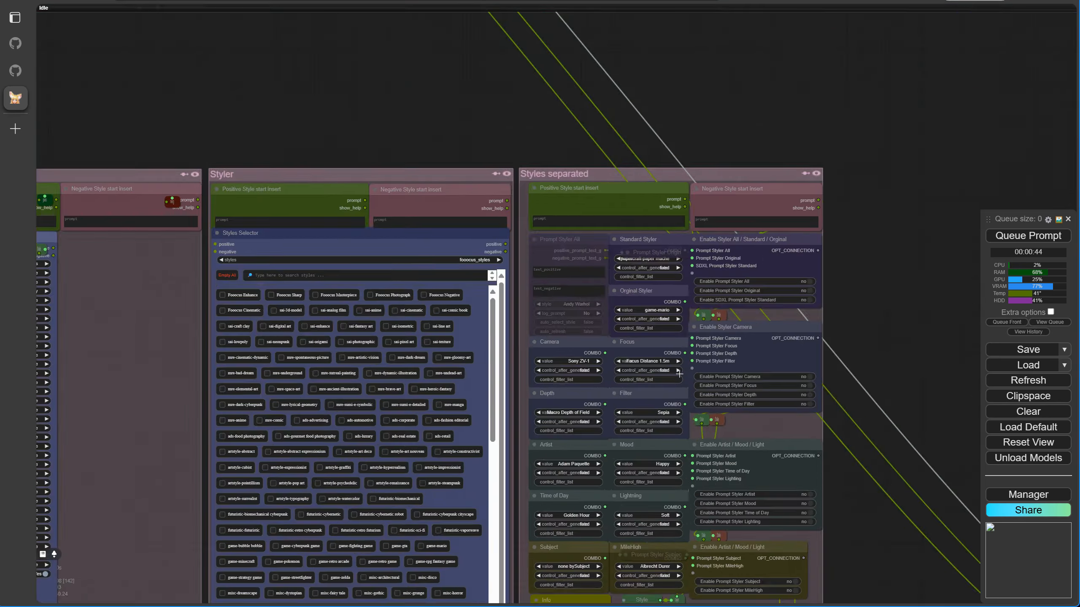
{"action": "scroll", "coordinate": [757, 583], "scroll_direction": "down", "scroll_amount": 13}
{"action": "left_click_drag", "start_coordinate": [649, 472], "coordinate": [626, 203]}
{"action": "scroll", "coordinate": [621, 316], "scroll_direction": "up", "scroll_amount": 14}
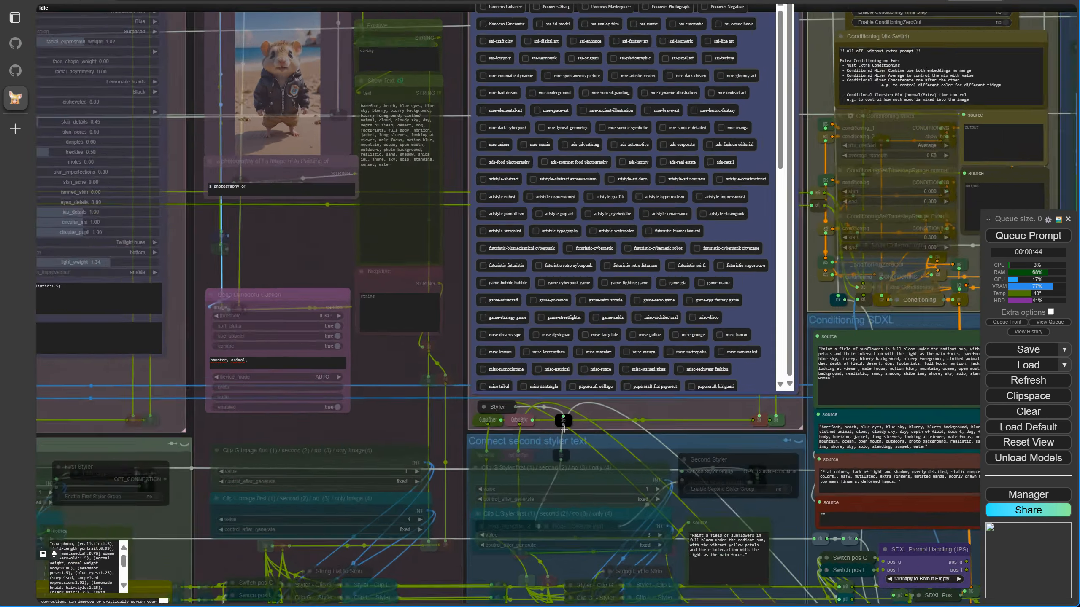
Connect the Styler group's positive and negative text outputs to the inputs of the Connect second styler text group
{"action": "scroll", "coordinate": [535, 428], "scroll_direction": "up", "scroll_amount": 8}
{"action": "left_click_drag", "start_coordinate": [518, 408], "coordinate": [487, 475]}
{"action": "left_click_drag", "start_coordinate": [584, 413], "coordinate": [574, 472]}
Choose the mre-ancient-illustration style in the Styles Selector, queue the generation and view the save group
{"action": "scroll", "coordinate": [654, 461], "scroll_direction": "down", "scroll_amount": 6}
{"action": "scroll", "coordinate": [798, 405], "scroll_direction": "down", "scroll_amount": 10}
{"action": "scroll", "coordinate": [799, 264], "scroll_direction": "up", "scroll_amount": 10}
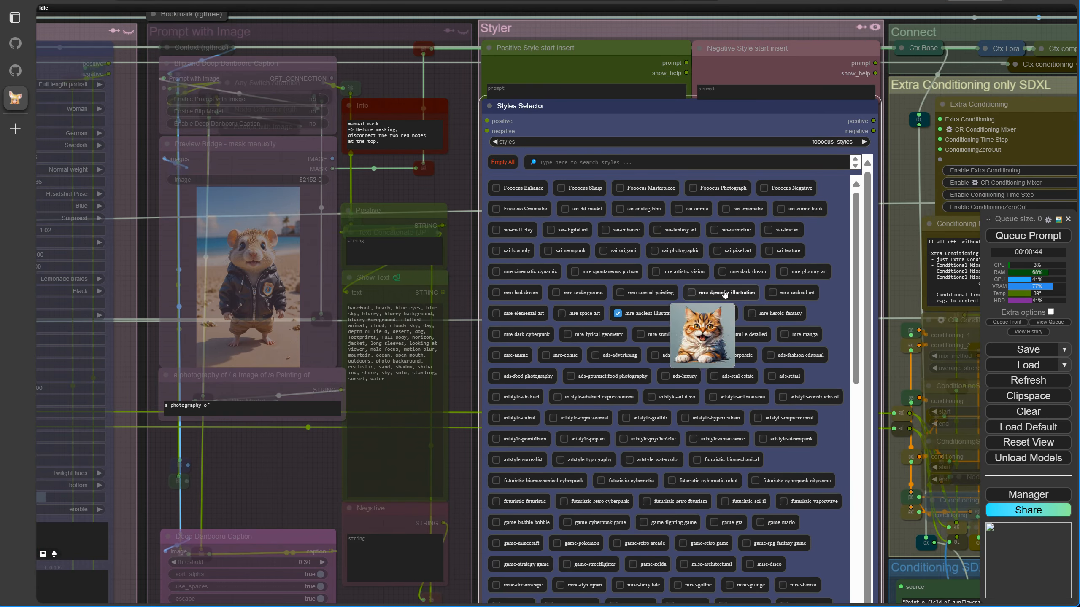
{"action": "scroll", "coordinate": [725, 294], "scroll_direction": "down", "scroll_amount": 10}
{"action": "key", "text": "ctrl+Return"}
{"action": "scroll", "coordinate": [607, 389], "scroll_direction": "up", "scroll_amount": 10}
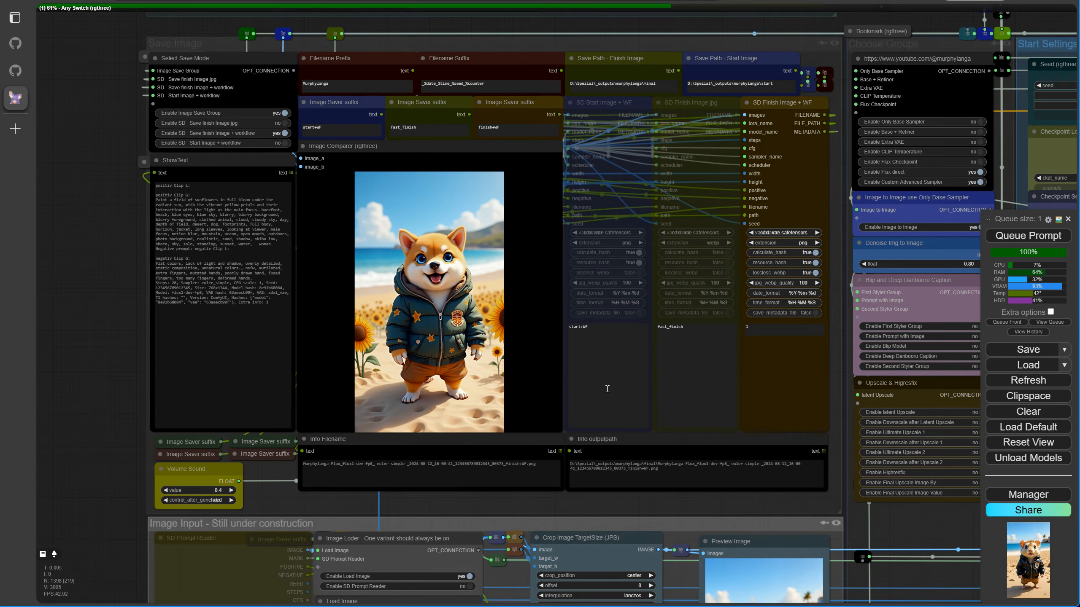
Open the Denoise Img to Image value for editing
{"action": "scroll", "coordinate": [968, 535], "scroll_direction": "down", "scroll_amount": 10}
{"action": "scroll", "coordinate": [462, 288], "scroll_direction": "up", "scroll_amount": 10}
{"action": "left_click", "coordinate": [462, 288]}
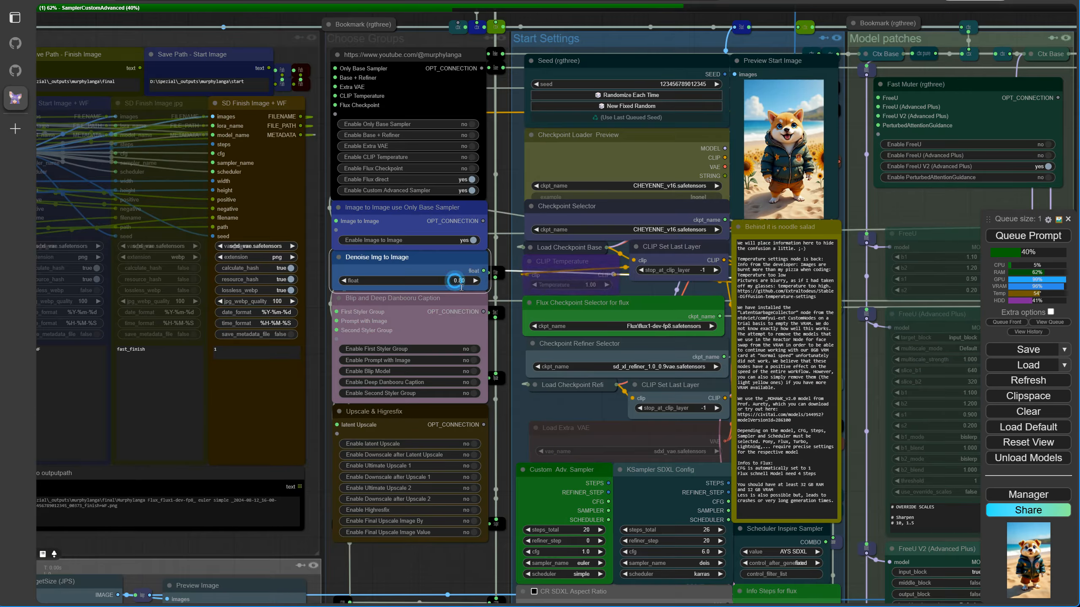
Queue another image-to-image generation and view the Flux conditioning and Custom Advanced Sampler groups
{"action": "scroll", "coordinate": [612, 504], "scroll_direction": "down", "scroll_amount": 14}
{"action": "left_click_drag", "start_coordinate": [901, 245], "coordinate": [127, 26]}
{"action": "scroll", "coordinate": [425, 272], "scroll_direction": "up", "scroll_amount": 16}
{"action": "scroll", "coordinate": [914, 339], "scroll_direction": "down", "scroll_amount": 12}
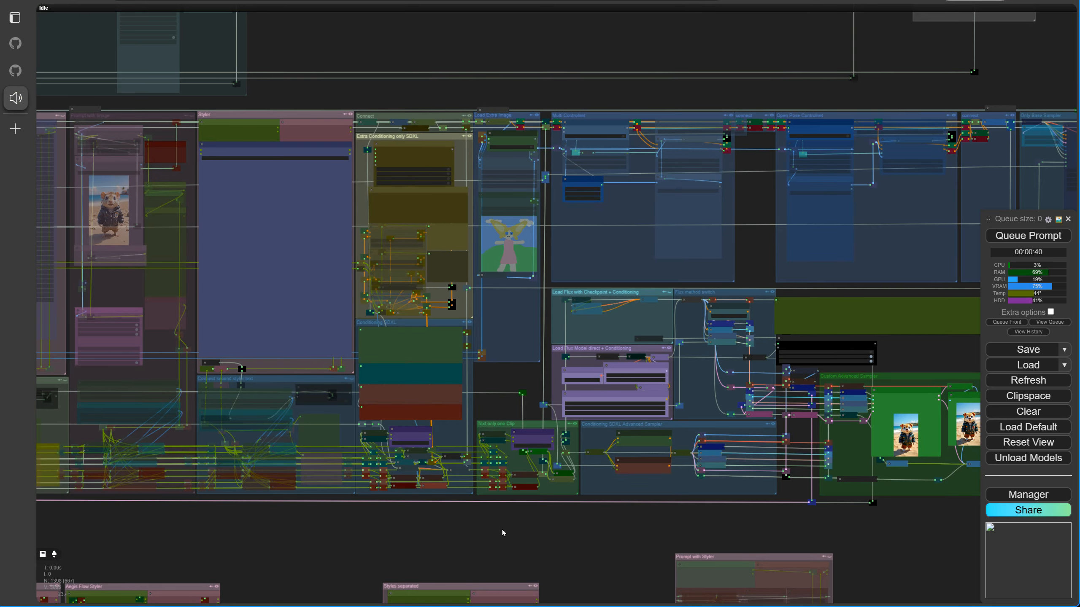
{"action": "left_click_drag", "start_coordinate": [503, 533], "coordinate": [436, 534]}
{"action": "scroll", "coordinate": [611, 387], "scroll_direction": "up", "scroll_amount": 10}
{"action": "scroll", "coordinate": [611, 387], "scroll_direction": "down", "scroll_amount": 9}
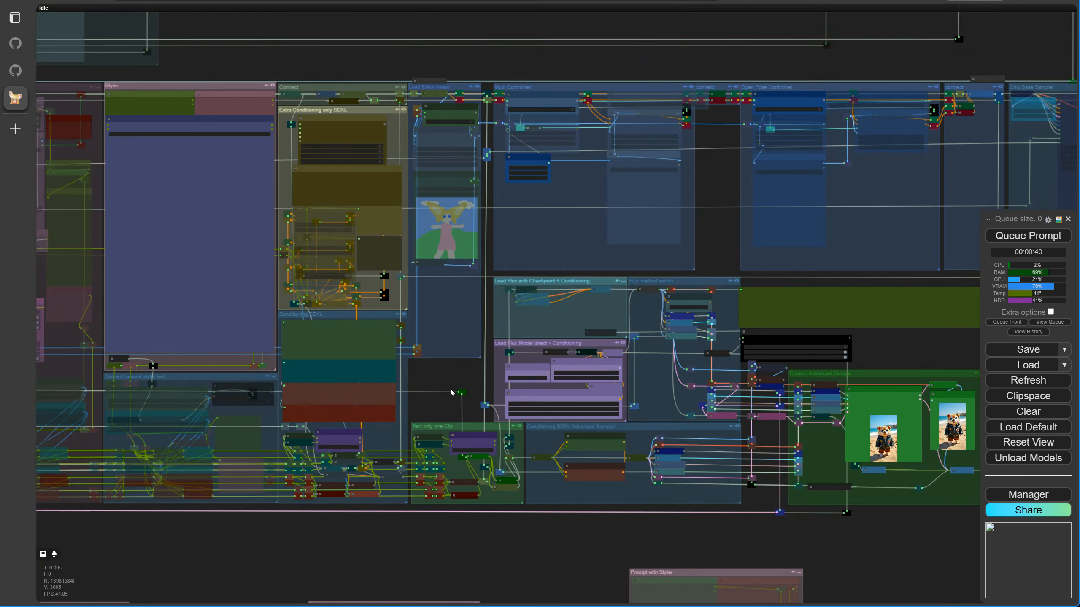
{"action": "left_click_drag", "start_coordinate": [263, 523], "coordinate": [606, 587]}
{"action": "scroll", "coordinate": [608, 472], "scroll_direction": "up", "scroll_amount": 7}
{"action": "key", "text": "ctrl+Return"}
{"action": "scroll", "coordinate": [830, 328], "scroll_direction": "down", "scroll_amount": 10}
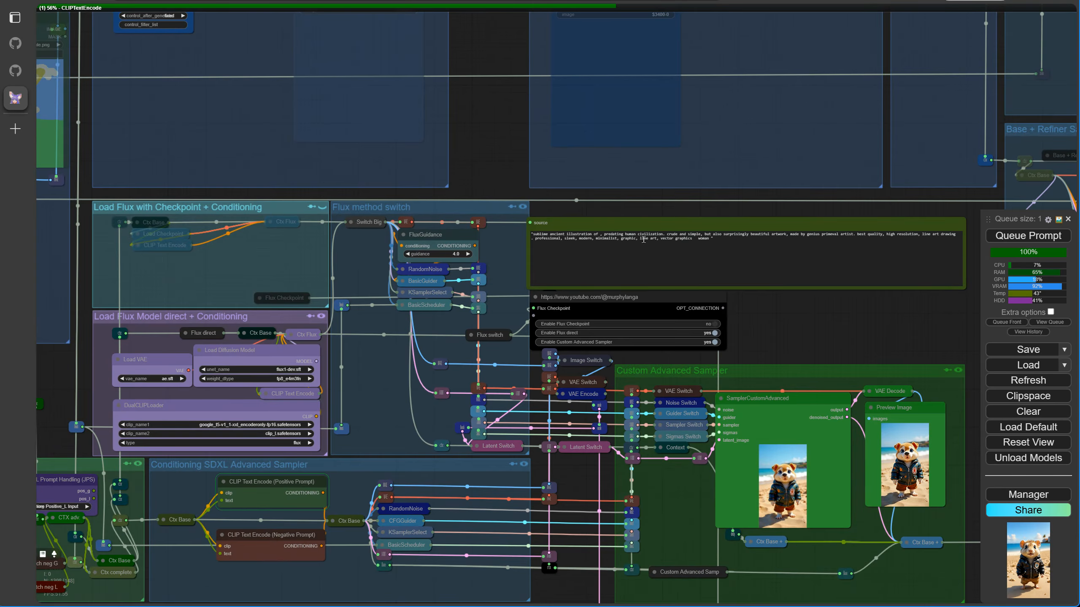
Follow the running generation across the Styler and conditioning groups and view the result in the save group
{"action": "key", "text": "1"}
{"action": "key", "text": "2"}
{"action": "key", "text": "3"}
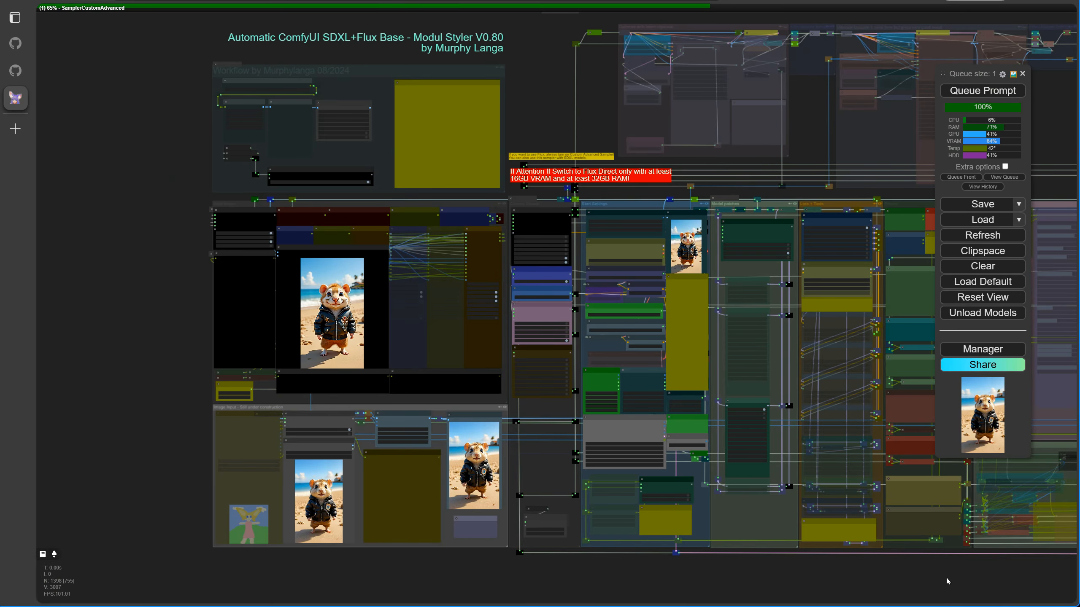
{"action": "key", "text": "1"}
{"action": "key", "text": "2"}
{"action": "key", "text": "3"}
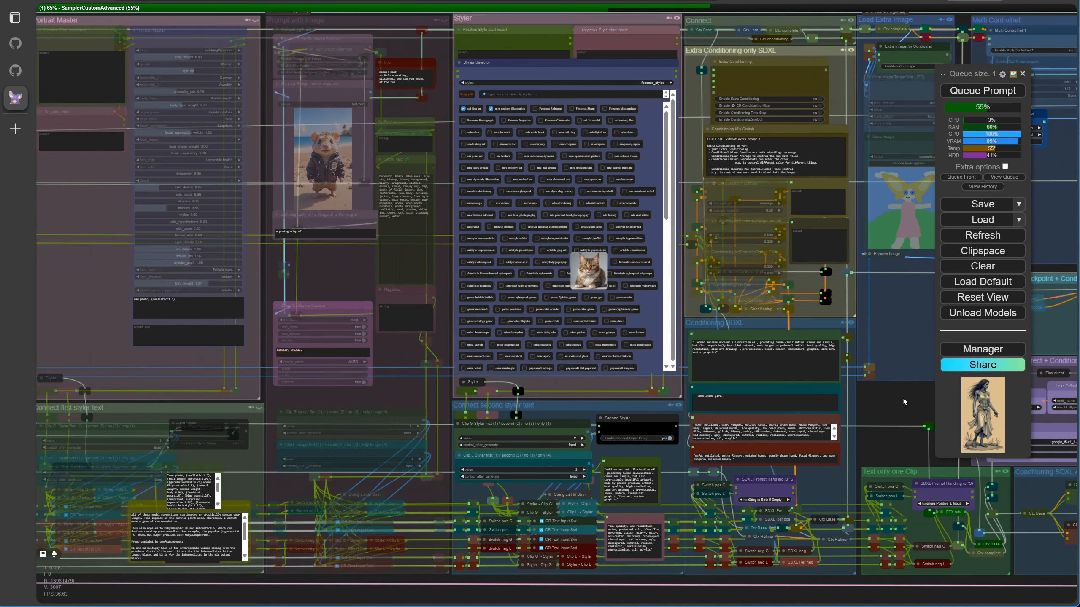
{"action": "key", "text": "4"}
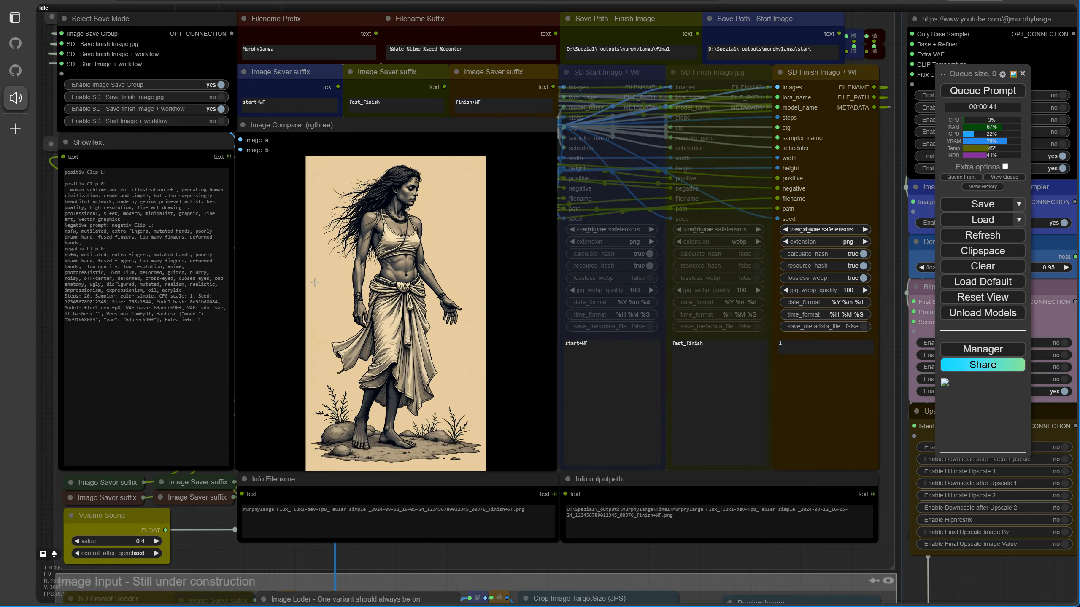
Load Zicky_001.png as the source picture in the Image Input group
{"action": "scroll", "coordinate": [540, 289], "scroll_direction": "up", "scroll_amount": 3}
{"action": "key", "text": "5"}
{"action": "left_click", "coordinate": [466, 302]}
{"action": "left_click", "coordinate": [483, 402]}
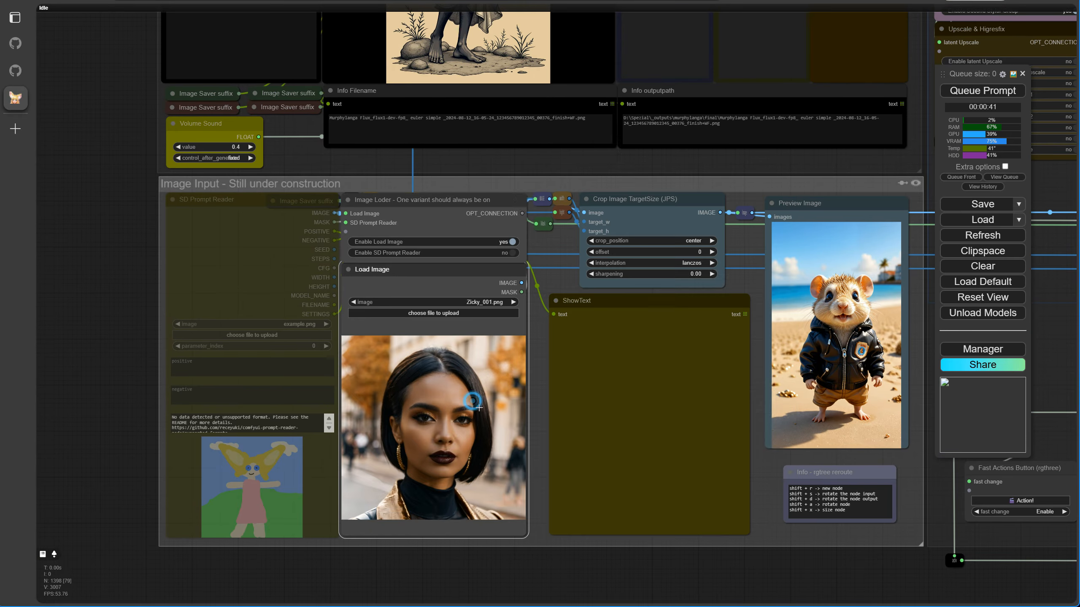
Set Denoise Img to Image to 0.85, queue the generation and watch it run from the workflow overview
{"action": "scroll", "coordinate": [540, 298], "scroll_direction": "down", "scroll_amount": 3}
{"action": "scroll", "coordinate": [539, 298], "scroll_direction": "up", "scroll_amount": 3}
{"action": "left_click", "coordinate": [548, 258]}
{"action": "key", "text": "Escape"}
{"action": "key", "text": "ctrl+Return"}
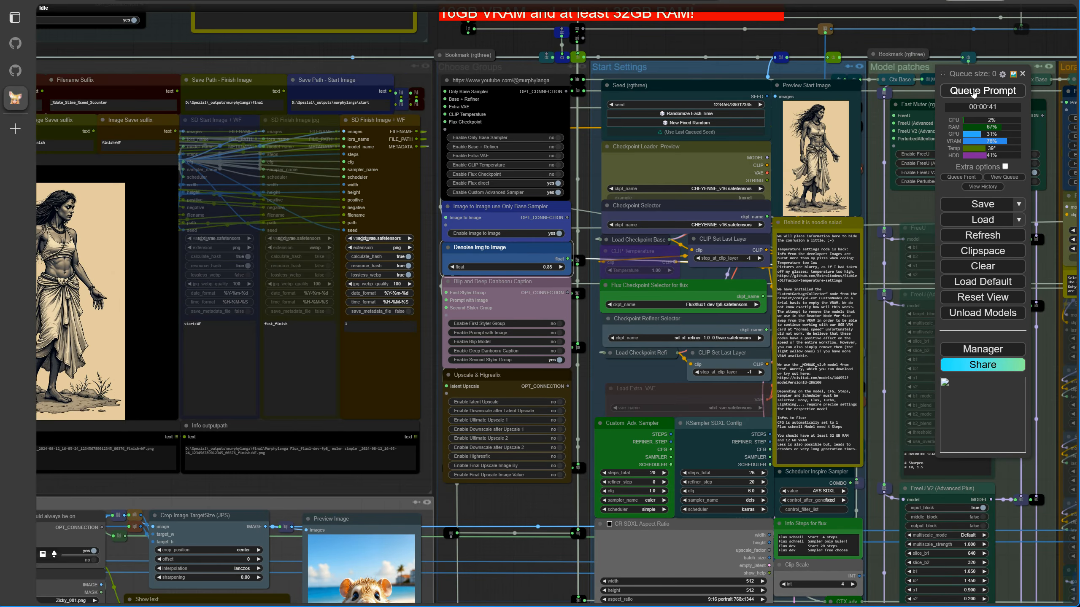
{"action": "scroll", "coordinate": [633, 369], "scroll_direction": "down", "scroll_amount": 3}
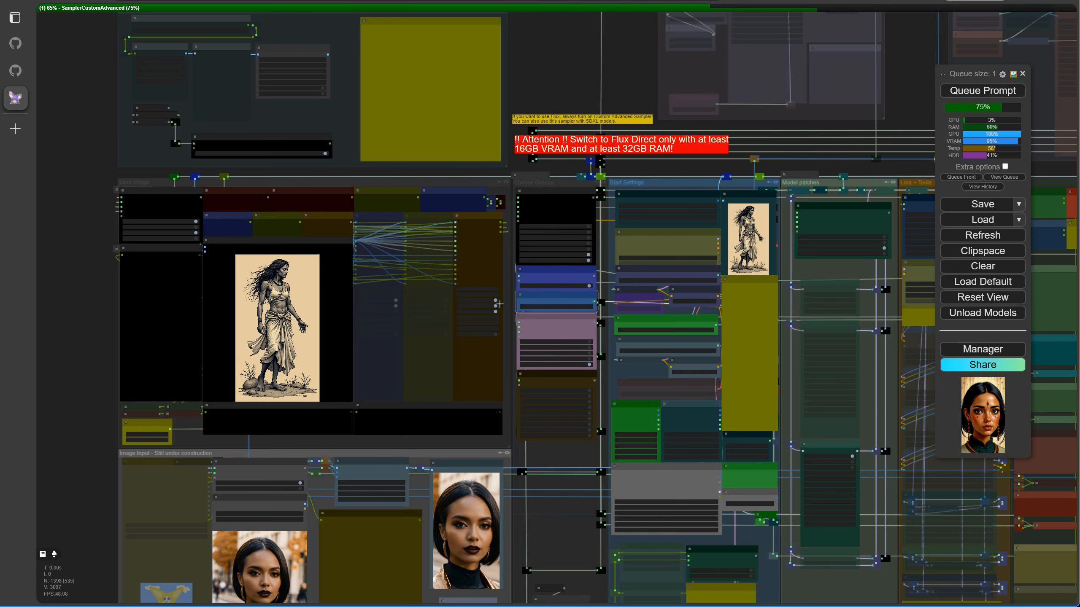
{"action": "scroll", "coordinate": [177, 338], "scroll_direction": "up", "scroll_amount": 8}
{"action": "scroll", "coordinate": [539, 451], "scroll_direction": "down", "scroll_amount": 14}
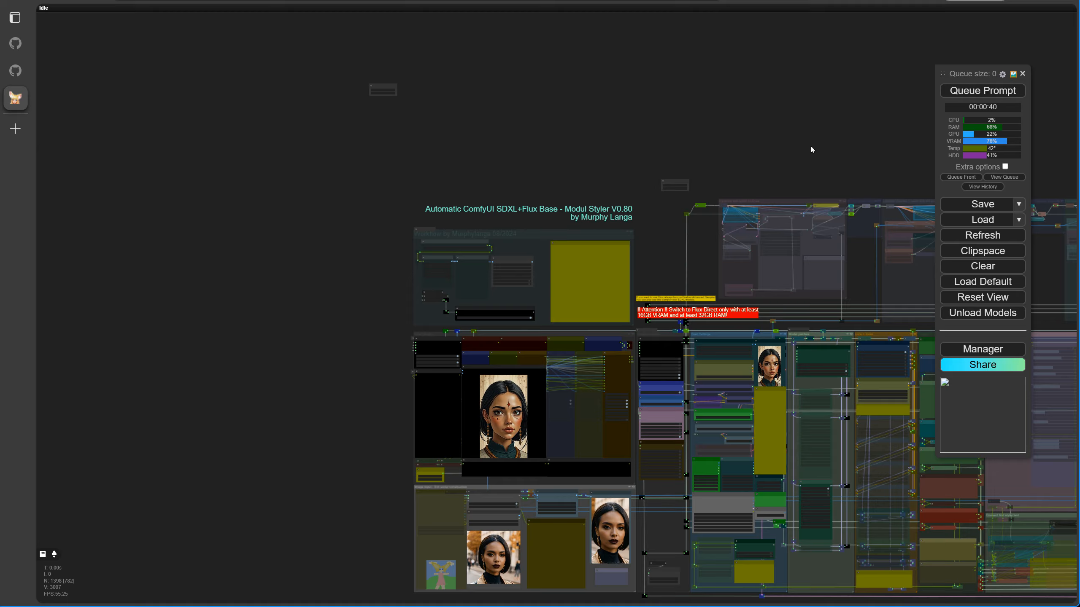
Choose only the mre-undead-art style in the Styles Selector, queue the generation and view the save group
{"action": "scroll", "coordinate": [577, 392], "scroll_direction": "up", "scroll_amount": 12}
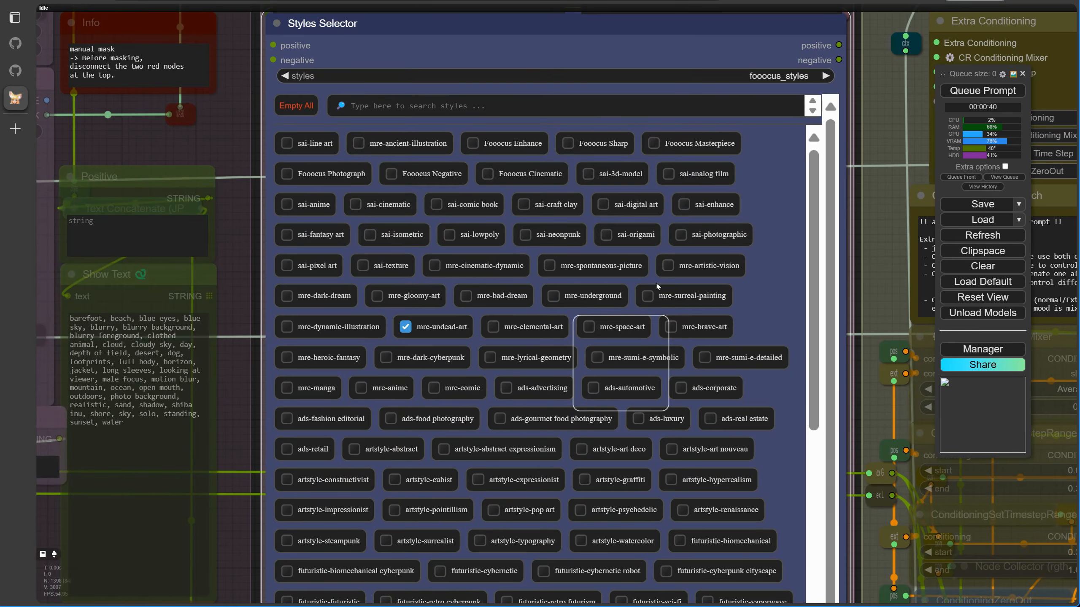
{"action": "scroll", "coordinate": [657, 286], "scroll_direction": "down", "scroll_amount": 12}
{"action": "key", "text": "ctrl+Return"}
{"action": "scroll", "coordinate": [235, 373], "scroll_direction": "up", "scroll_amount": 5}
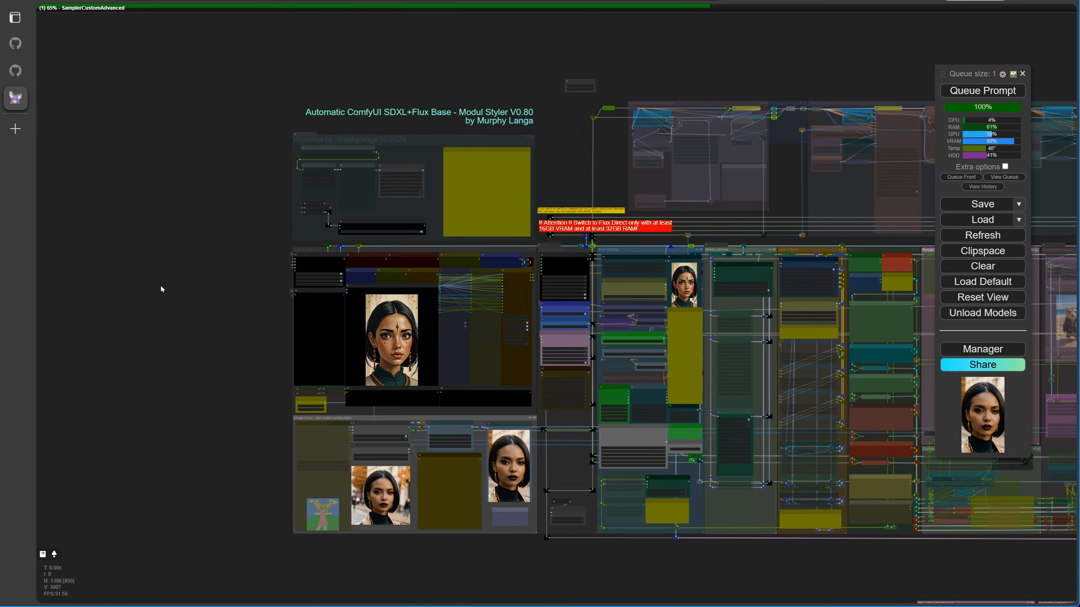
{"action": "scroll", "coordinate": [391, 351], "scroll_direction": "up", "scroll_amount": 12}
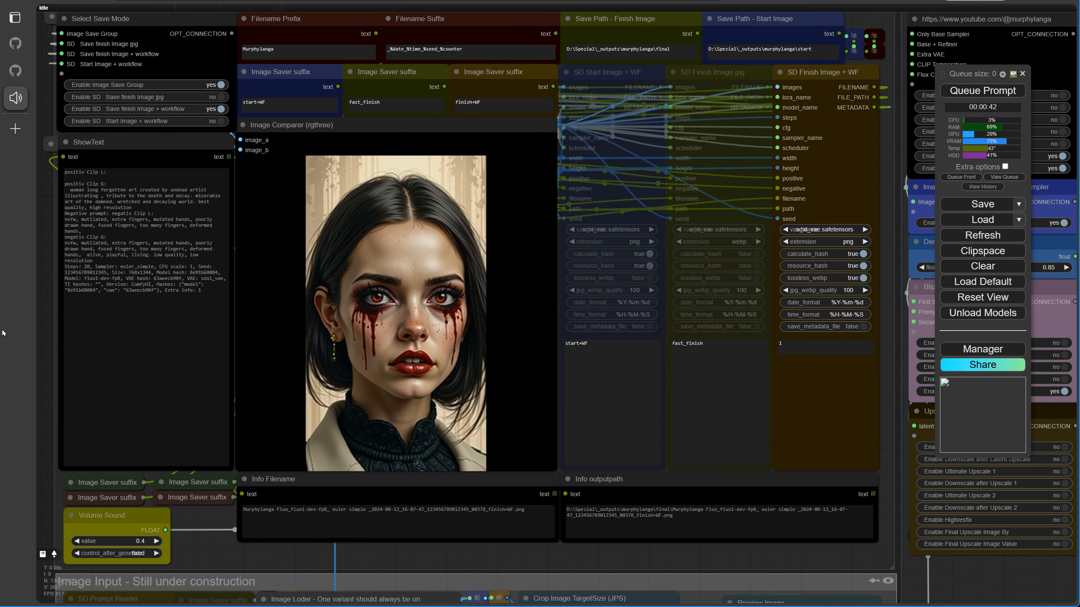
Activate the Portrait Master group and set its light type to Lantern light
{"action": "key", "text": "1"}
{"action": "key", "text": "2"}
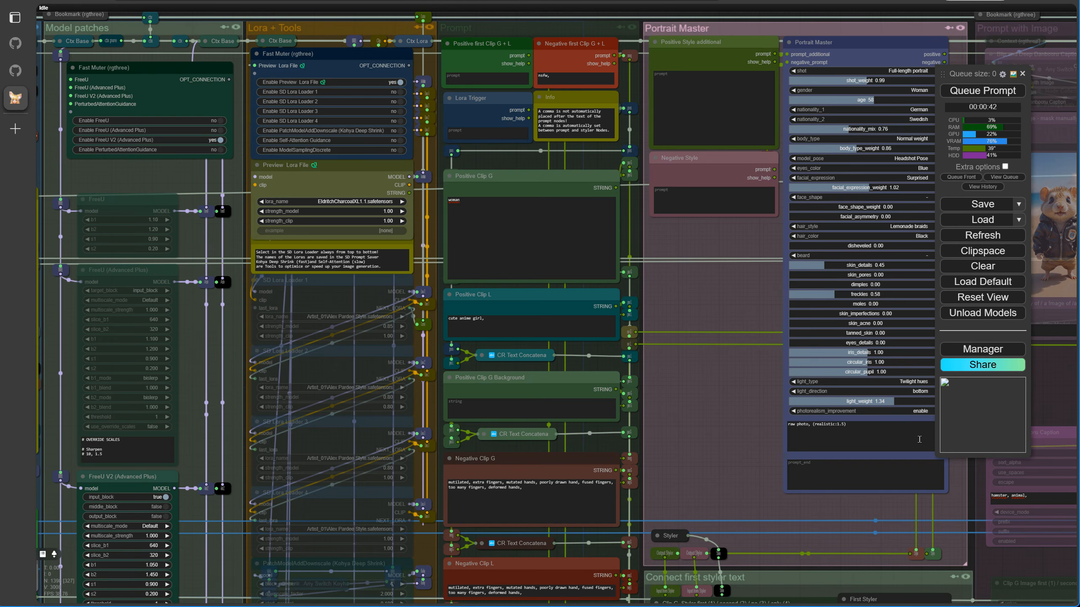
{"action": "key", "text": "3"}
{"action": "left_click", "coordinate": [637, 487]}
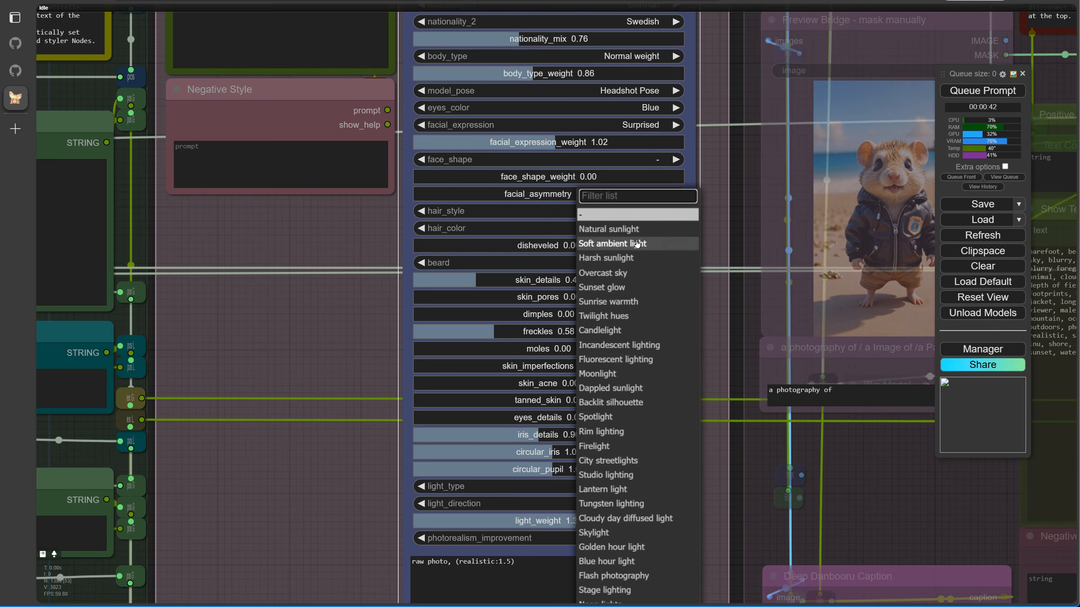
{"action": "left_click", "coordinate": [603, 490]}
Queue the Portrait Master generation and inspect the finished portrait up close in the Image Comparer
{"action": "key", "text": "ctrl+Return"}
{"action": "key", "text": "4"}
{"action": "key", "text": "5"}
{"action": "key", "text": "6"}
{"action": "key", "text": "7"}
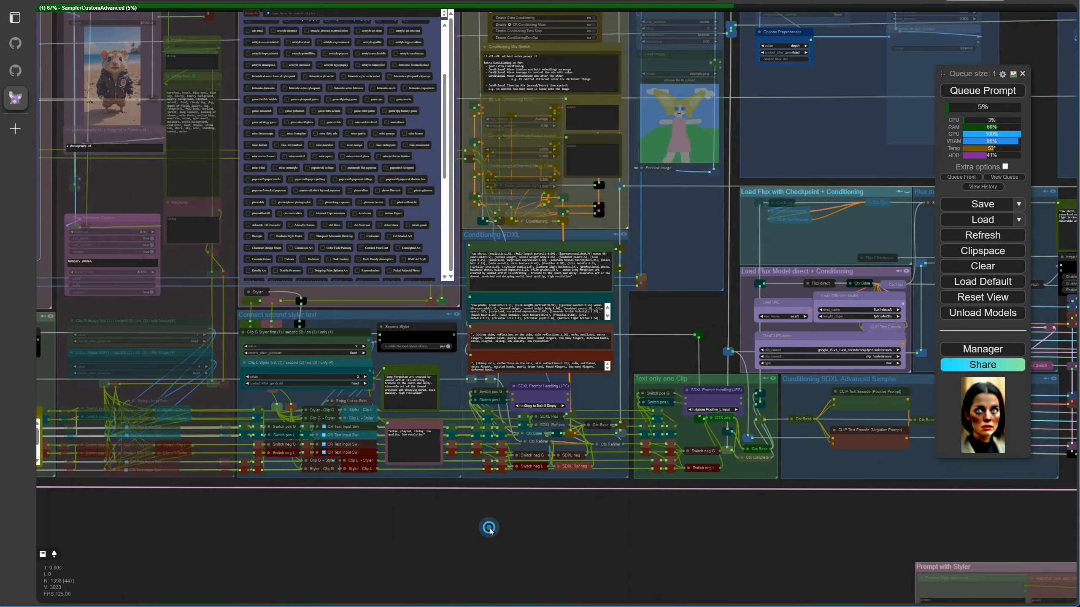
{"action": "key", "text": "8"}
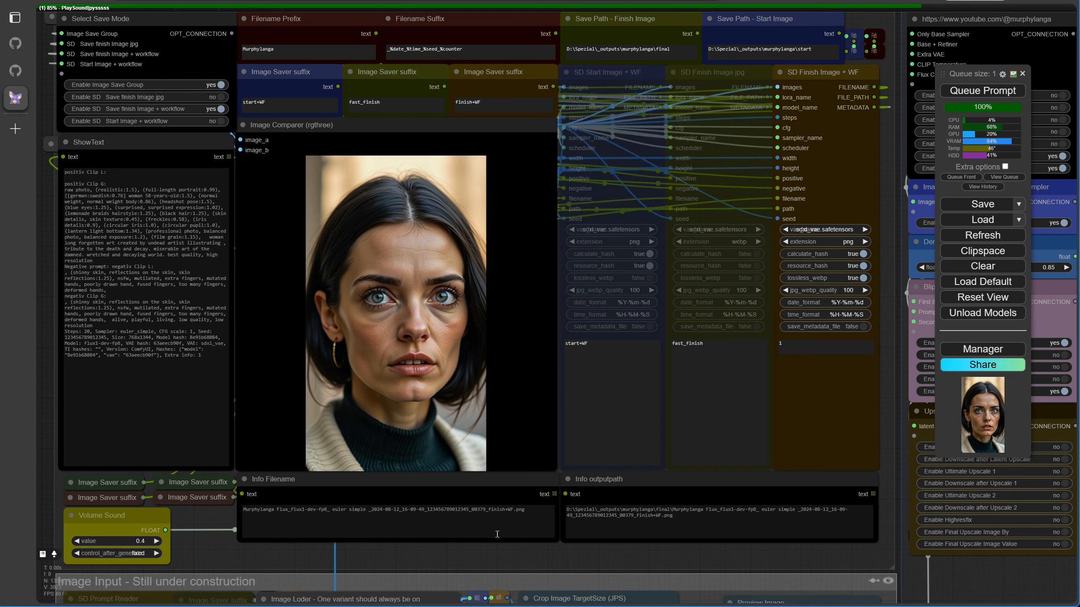
{"action": "scroll", "coordinate": [365, 550], "scroll_direction": "up", "scroll_amount": 5}
{"action": "left_click_drag", "start_coordinate": [365, 551], "coordinate": [361, 606]}
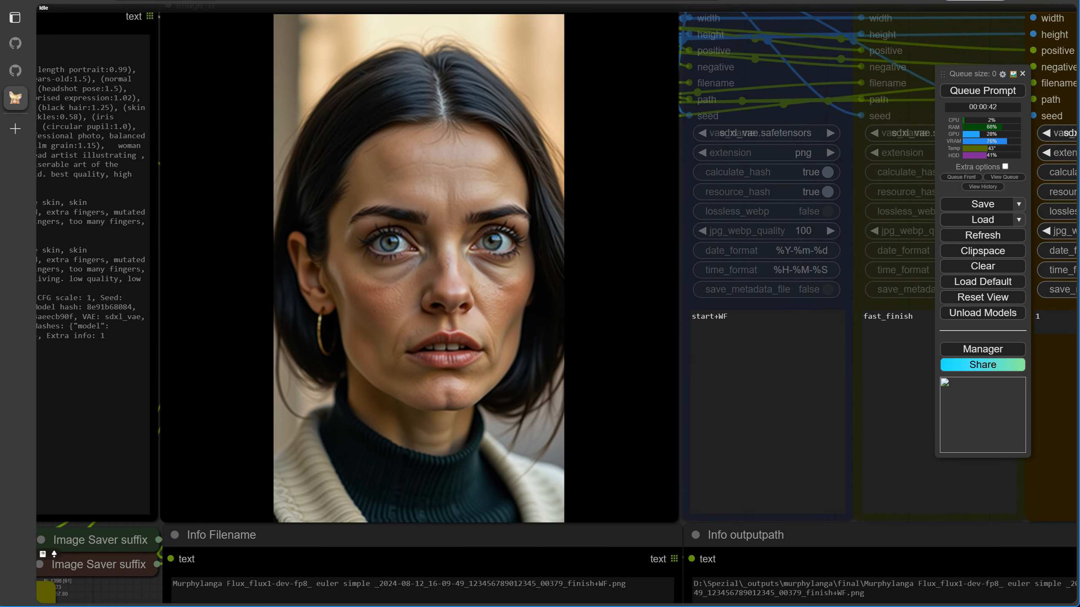
{"action": "key", "text": "7"}
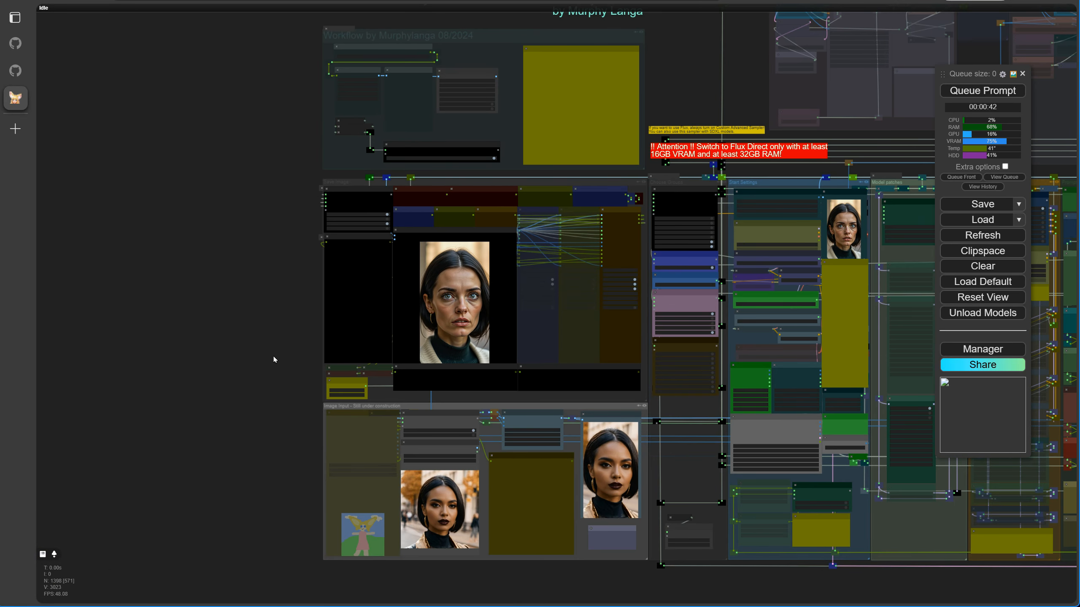
Load murphy_paint_perfekt.png as the source picture in the Image Input group
{"action": "key", "text": "1"}
{"action": "left_click", "coordinate": [445, 478]}
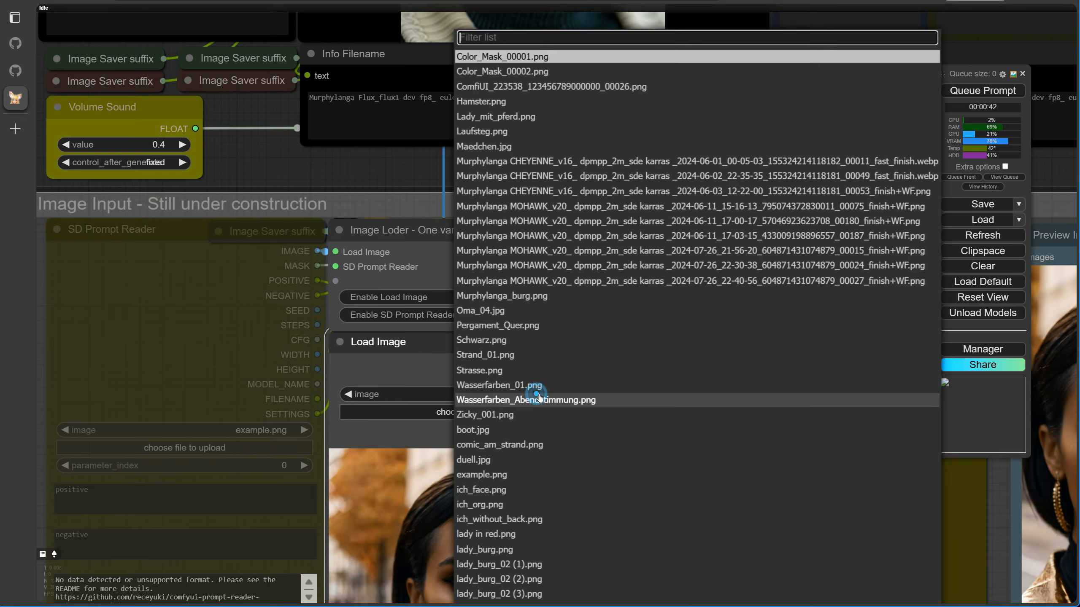
{"action": "left_click", "coordinate": [481, 442]}
{"action": "left_click", "coordinate": [378, 248]}
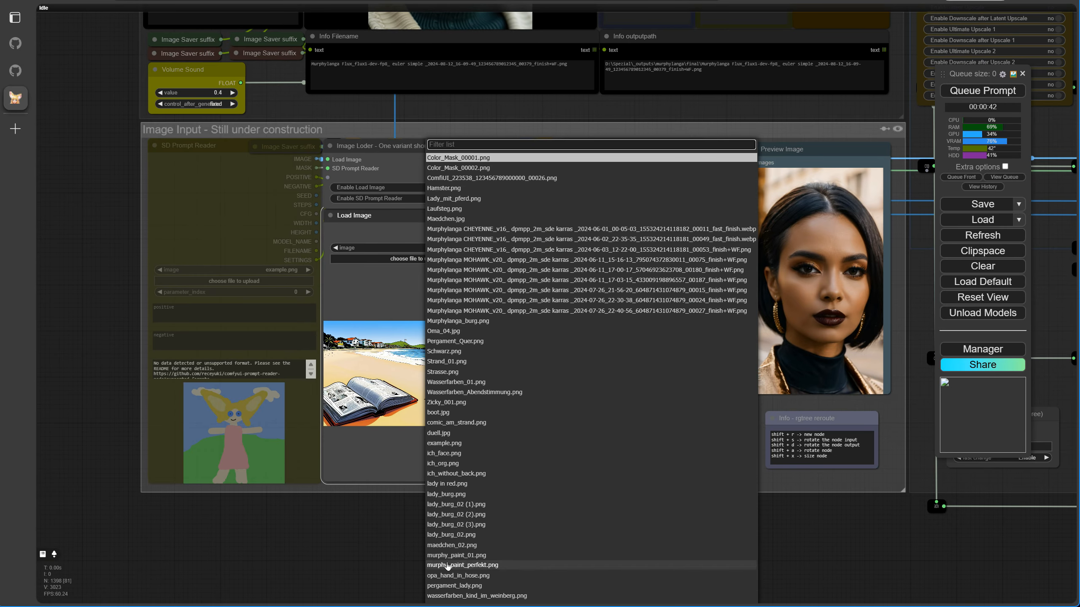
{"action": "left_click", "coordinate": [463, 565]}
Disable the first and second styler groups and replace the Positive Clip G prompt with "man,"
{"action": "key", "text": "7"}
{"action": "key", "text": "2"}
{"action": "key", "text": "6"}
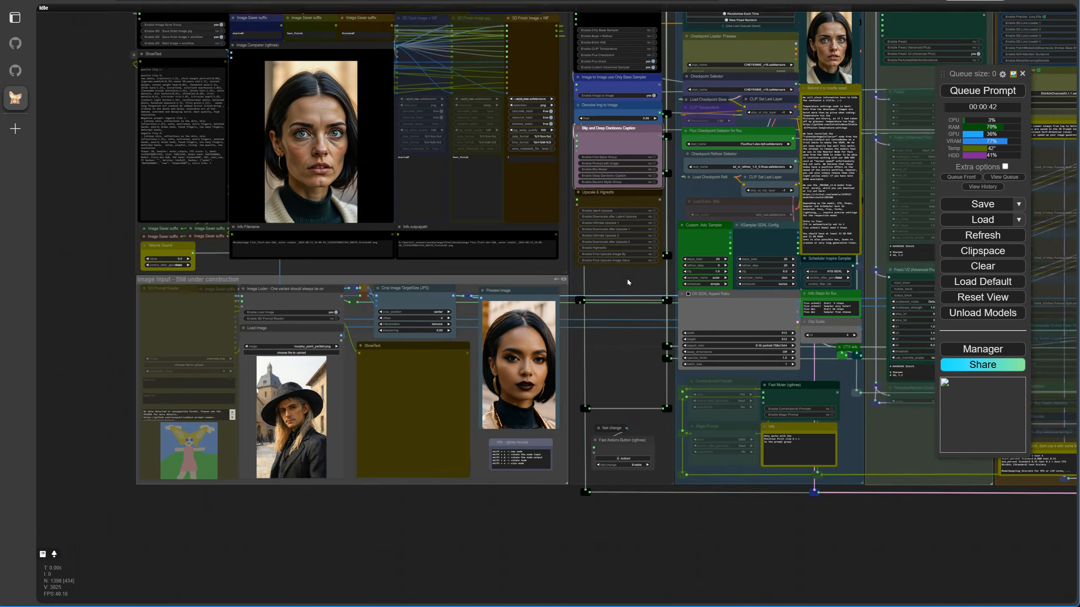
{"action": "key", "text": "7"}
{"action": "key", "text": "4"}
{"action": "key", "text": "3"}
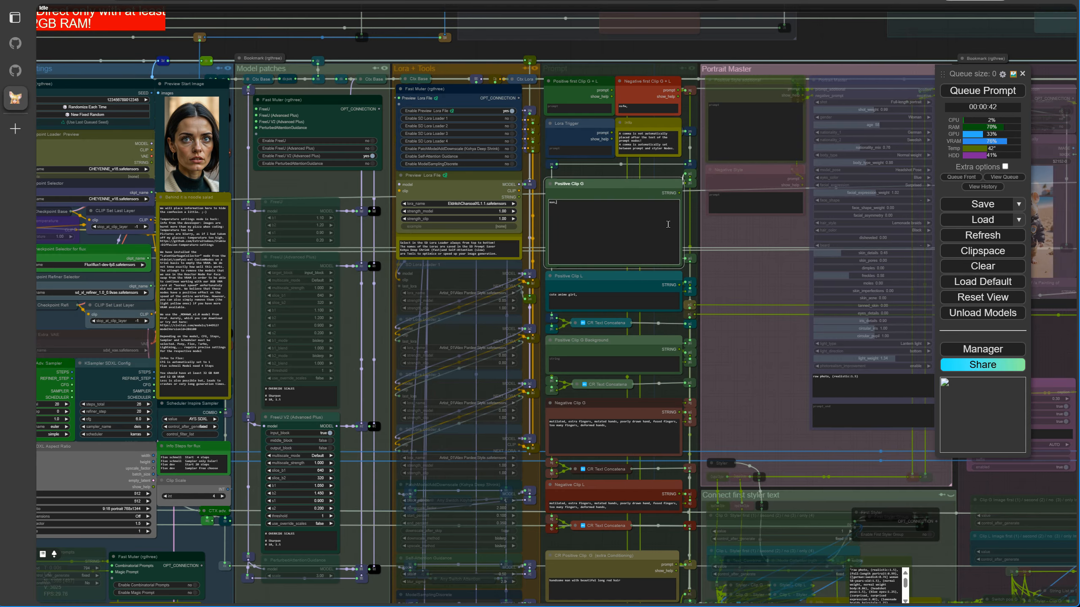
Queue the generation with the new source picture and view the save group
{"action": "key", "text": "ctrl+Return"}
{"action": "key", "text": "7"}
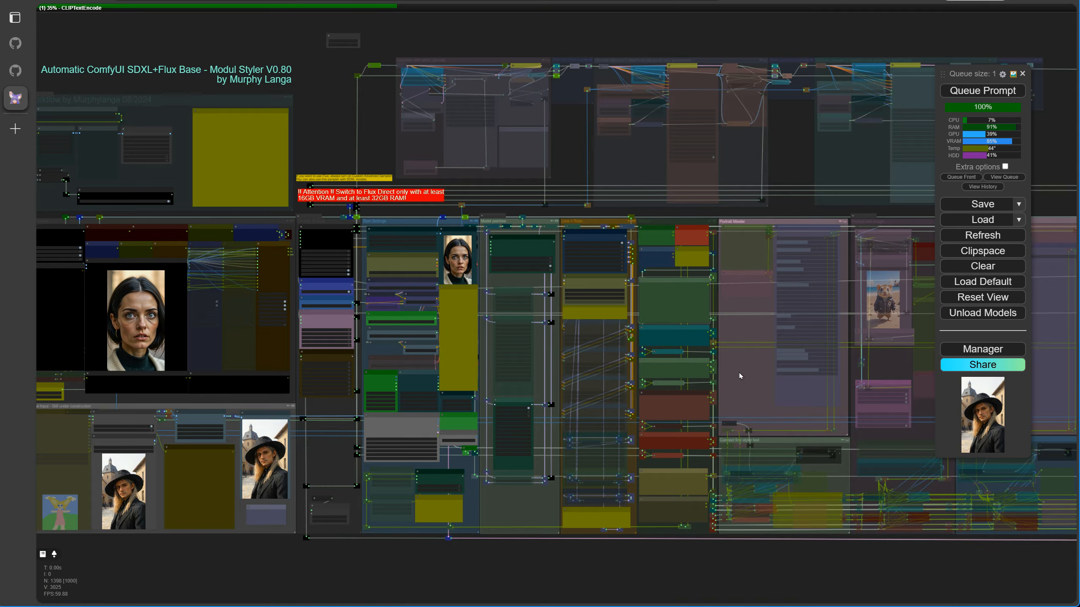
{"action": "key", "text": "2"}
{"action": "key", "text": "7"}
{"action": "key", "text": "5"}
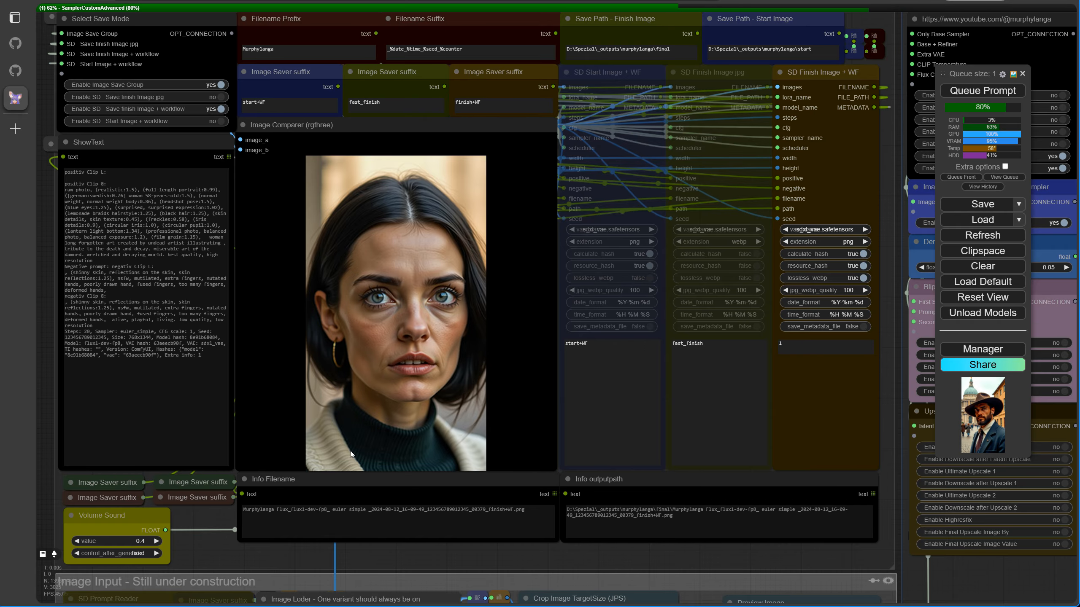
{"action": "key", "text": "8"}
Set Denoise Img to Image to 0.75 and change the Positive Clip G prompt to "man, masterpice painting, red jacket"
{"action": "key", "text": "7"}
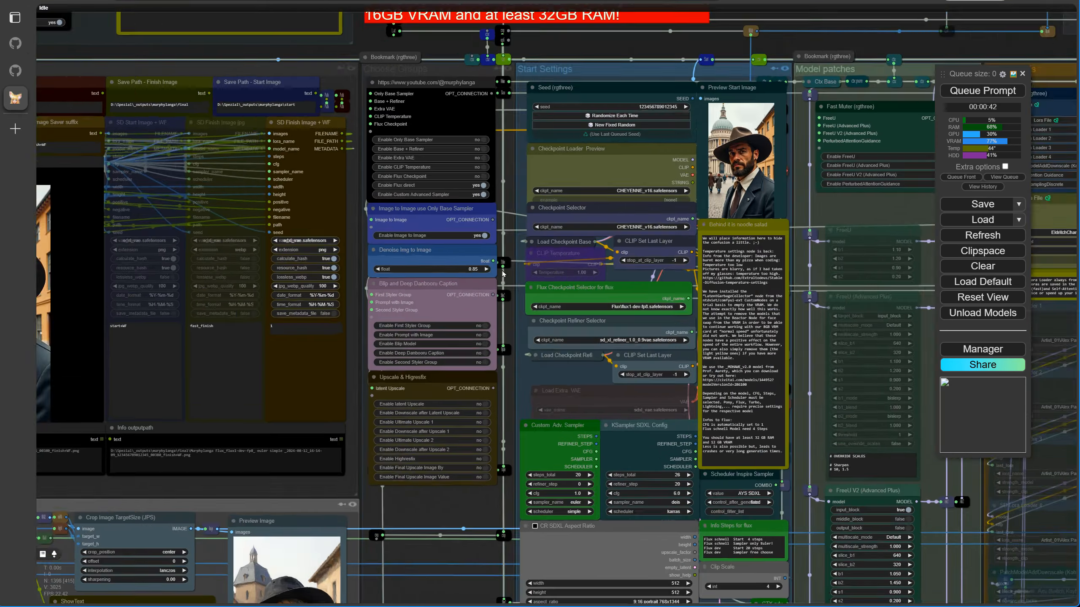
{"action": "key", "text": "4"}
{"action": "key", "text": "2"}
Queue the red jacket generation, browse the Styles Selector's list while it runs and view the save group
{"action": "key", "text": "ctrl+Return"}
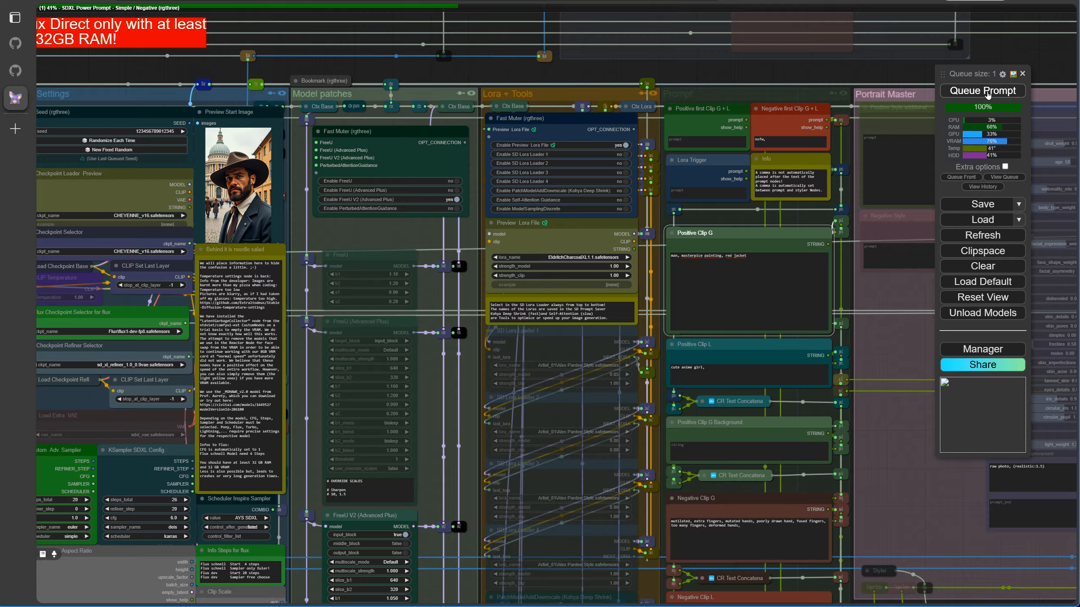
{"action": "key", "text": "7"}
{"action": "key", "text": "1"}
{"action": "key", "text": "3"}
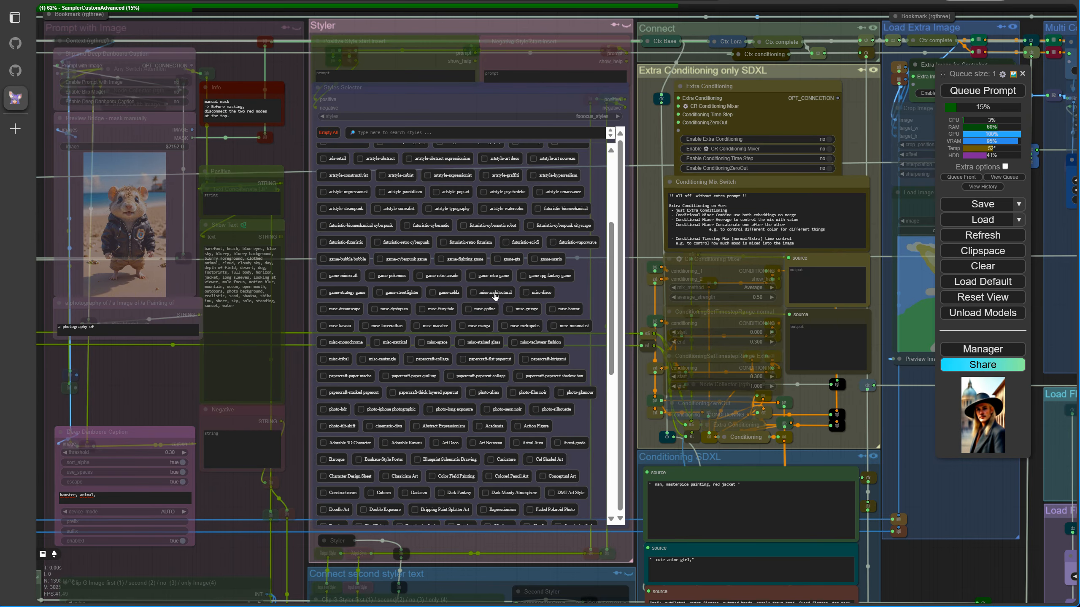
{"action": "scroll", "coordinate": [491, 429], "scroll_direction": "down", "scroll_amount": 5}
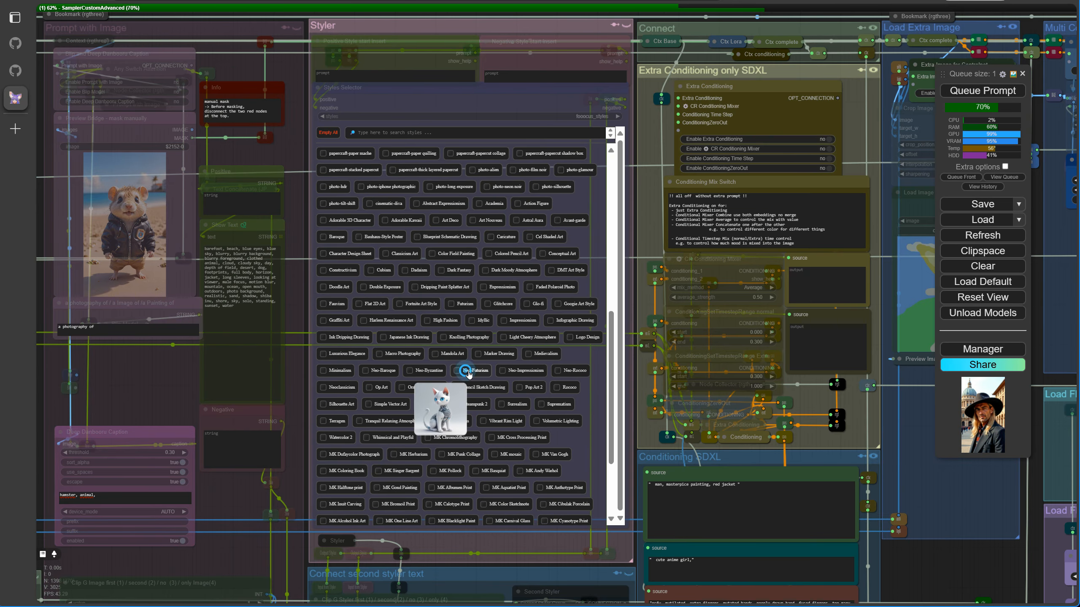
{"action": "key", "text": "5"}
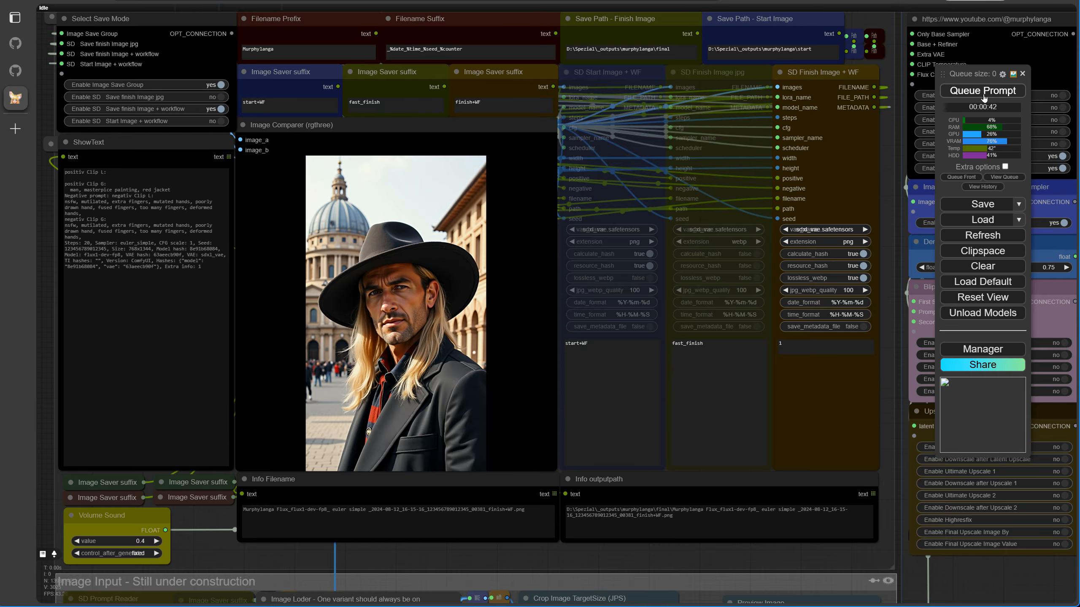
Enable the Second Styler Group for the image-to-image run
{"action": "left_click", "coordinate": [984, 97]}
{"action": "scroll", "coordinate": [637, 298], "scroll_direction": "down", "scroll_amount": 5}
{"action": "left_click_drag", "start_coordinate": [872, 298], "coordinate": [425, 311]}
{"action": "scroll", "coordinate": [516, 287], "scroll_direction": "up", "scroll_amount": 4}
{"action": "scroll", "coordinate": [516, 288], "scroll_direction": "down", "scroll_amount": 12}
{"action": "left_click_drag", "start_coordinate": [871, 370], "coordinate": [535, 456]}
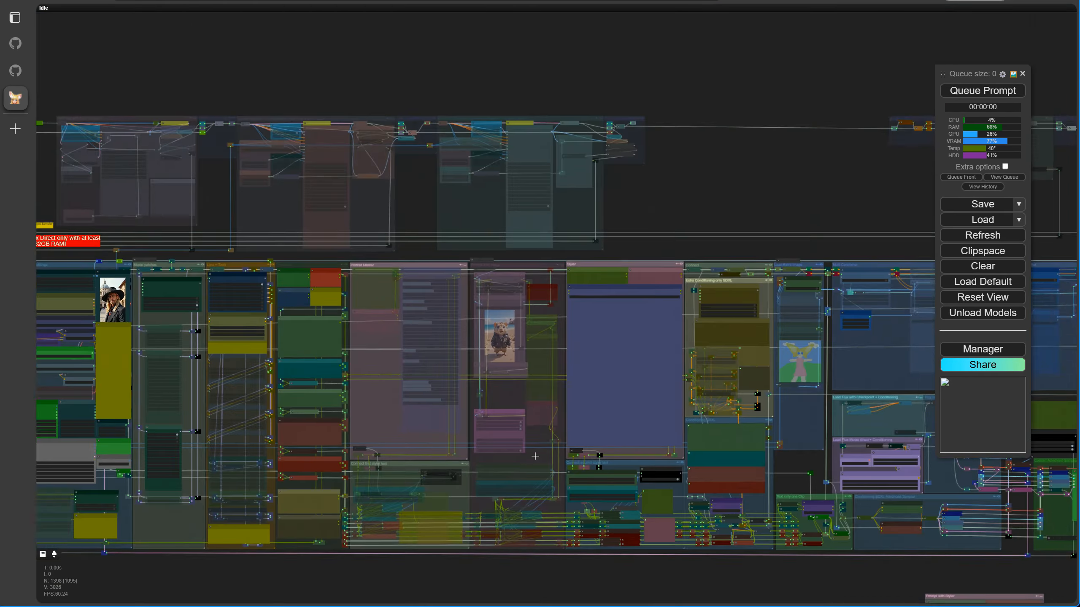
Select a style in the Styles Selector and queue the generation
{"action": "key", "text": "3"}
{"action": "scroll", "coordinate": [535, 456], "scroll_direction": "up", "scroll_amount": 10}
{"action": "left_click", "coordinate": [502, 276]}
{"action": "left_click", "coordinate": [983, 91]}
Check the save group and the Custom Advanced Sampler previews while the generation runs
{"action": "key", "text": "5"}
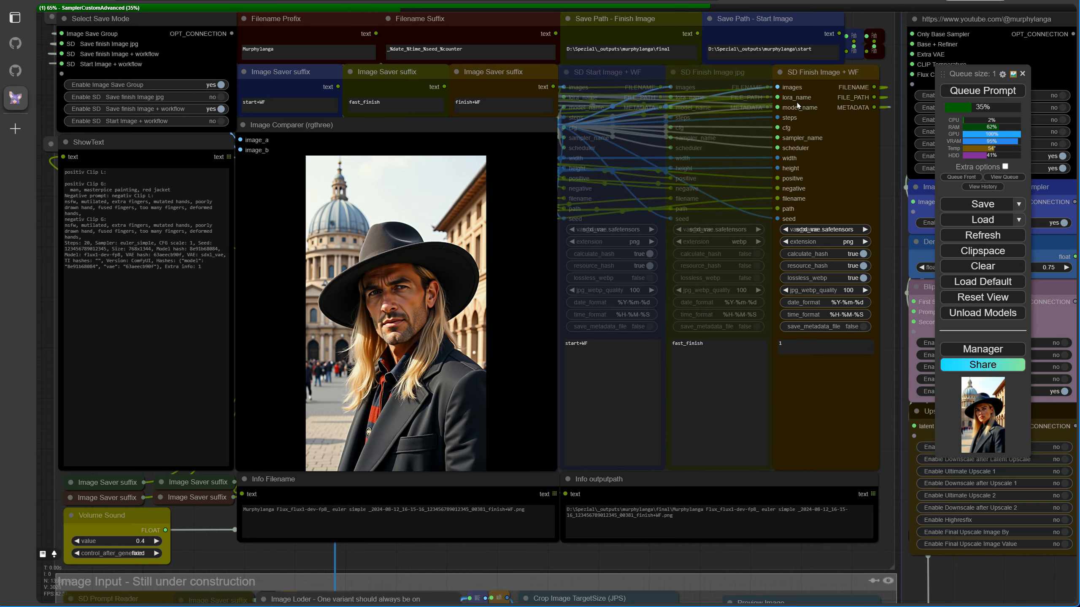
{"action": "key", "text": "4"}
{"action": "scroll", "coordinate": [731, 383], "scroll_direction": "up", "scroll_amount": 8}
{"action": "scroll", "coordinate": [731, 384], "scroll_direction": "down", "scroll_amount": 14}
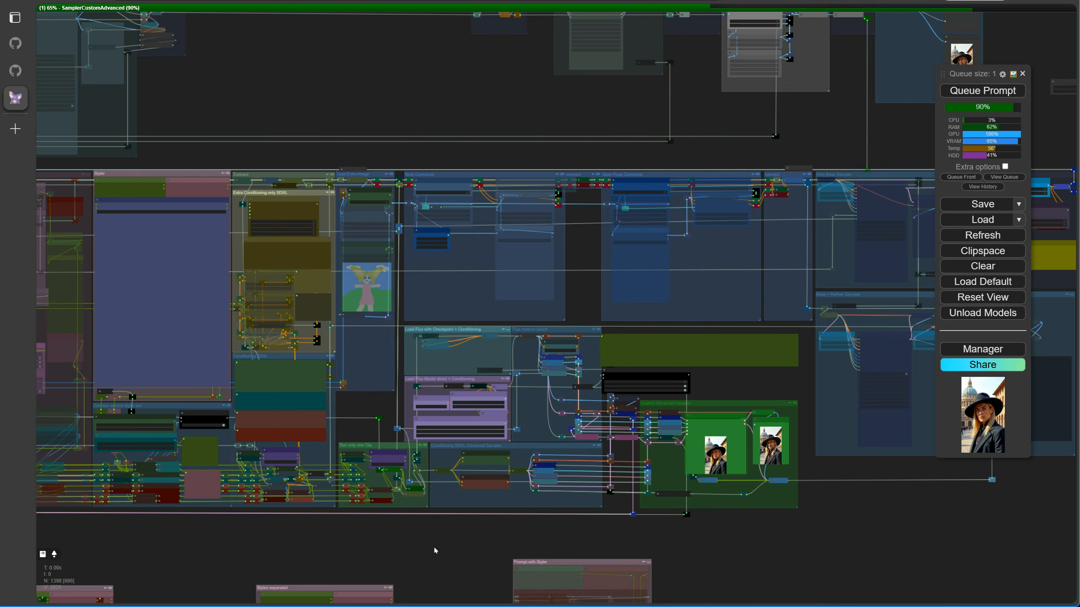
Open the Denoise Img to Image value for editing and confirm the entry
{"action": "left_click_drag", "start_coordinate": [436, 550], "coordinate": [872, 521]}
{"action": "scroll", "coordinate": [721, 227], "scroll_direction": "up", "scroll_amount": 12}
{"action": "left_click", "coordinate": [759, 250]}
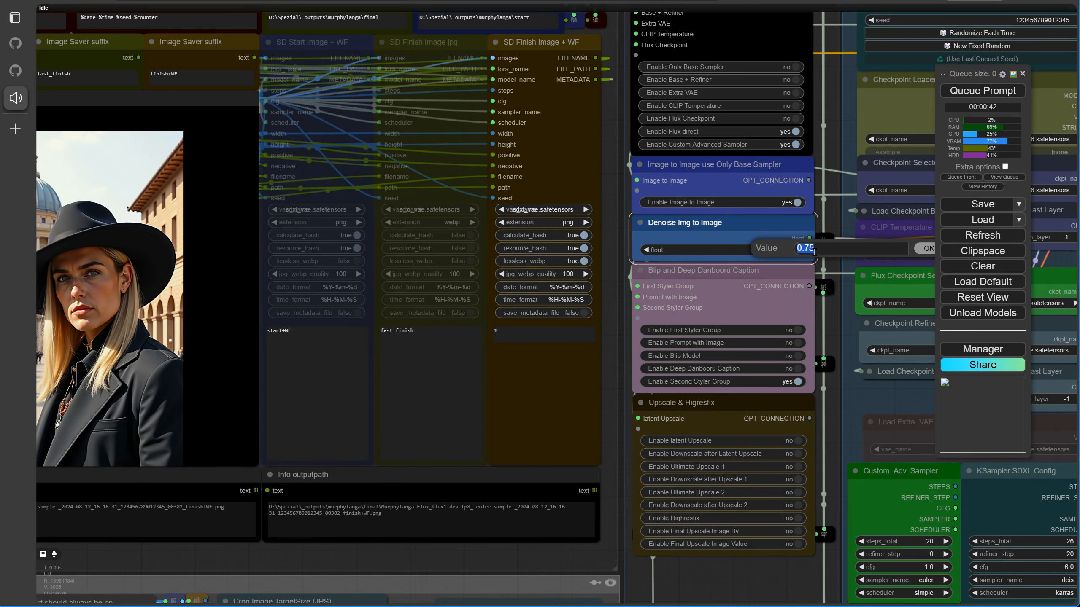
{"action": "left_click", "coordinate": [921, 254]}
Clear the Positive Clip G prompt, queue another generation and look over the whole workflow while it runs
{"action": "scroll", "coordinate": [239, 562], "scroll_direction": "down", "scroll_amount": 3}
{"action": "left_click_drag", "start_coordinate": [240, 562], "coordinate": [519, 512]}
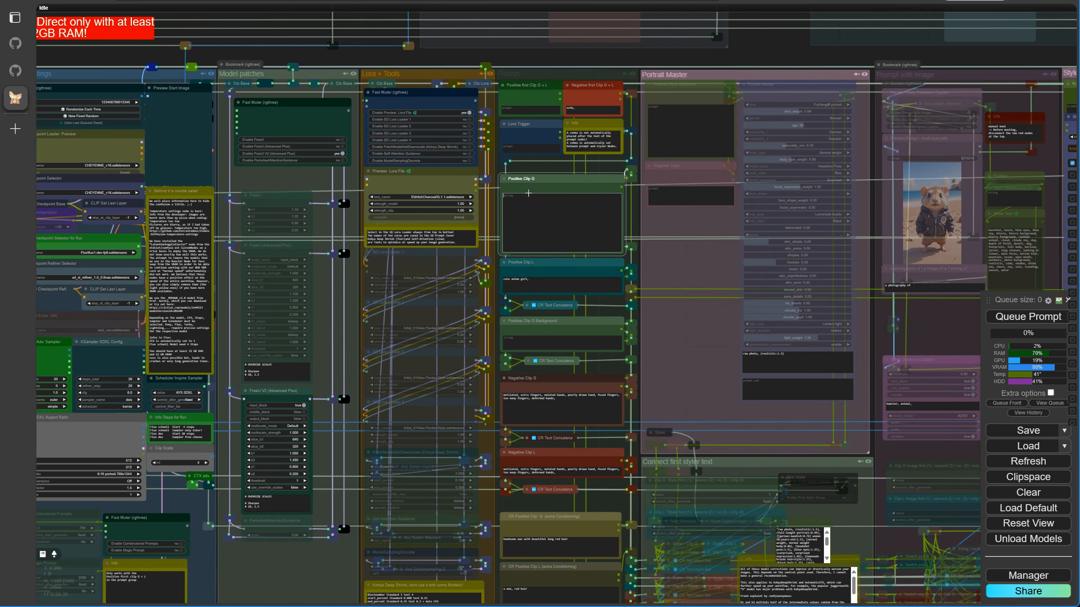
{"action": "left_click_drag", "start_coordinate": [535, 290], "coordinate": [535, 346]}
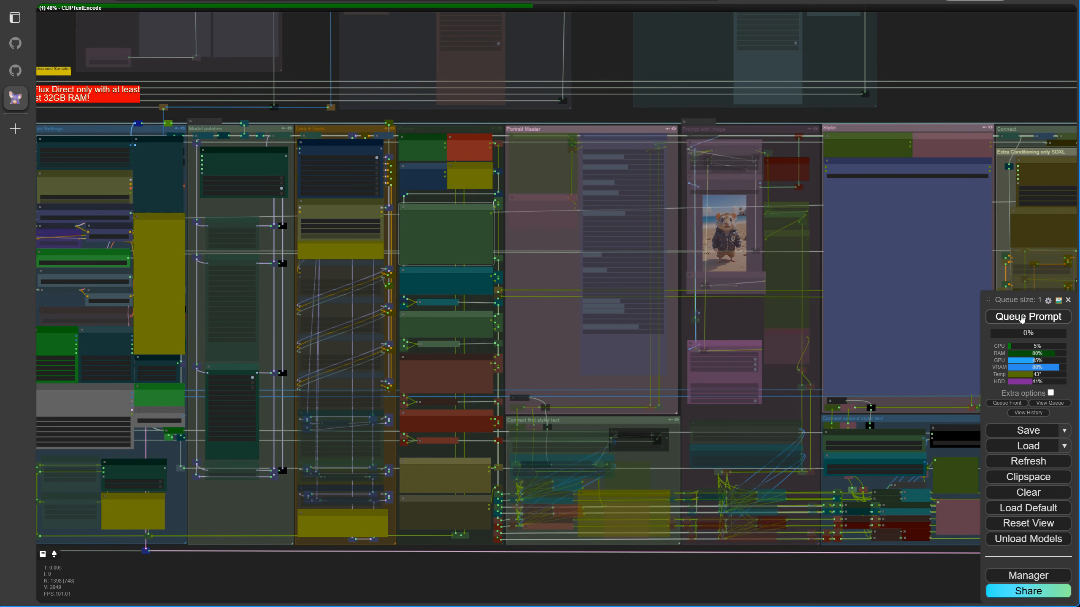
{"action": "scroll", "coordinate": [535, 345], "scroll_direction": "up", "scroll_amount": 2}
{"action": "left_click_drag", "start_coordinate": [535, 345], "coordinate": [624, 327]}
{"action": "scroll", "coordinate": [624, 327], "scroll_direction": "up", "scroll_amount": 2}
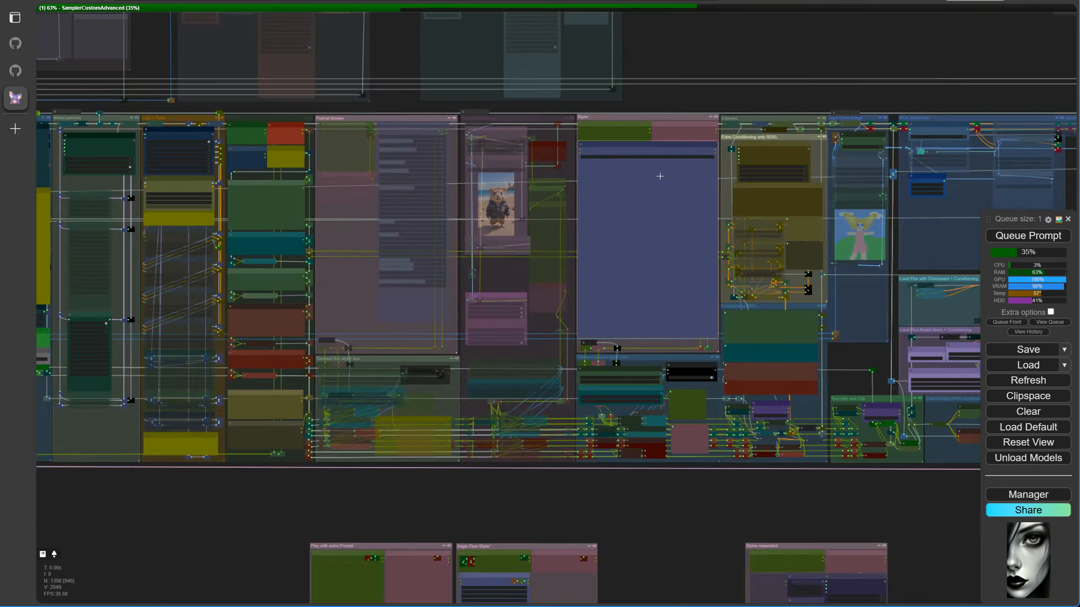
{"action": "scroll", "coordinate": [570, 425], "scroll_direction": "down", "scroll_amount": 2}
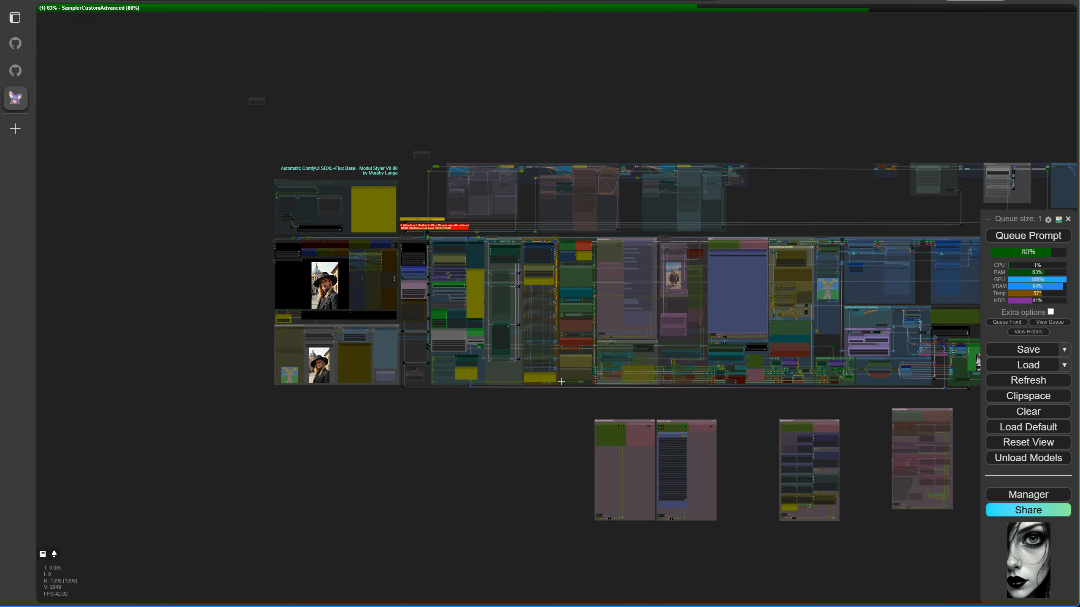
Enter "full body shot," as the Positive first Clip G + L prompt
{"action": "key", "text": "1"}
{"action": "scroll", "coordinate": [450, 416], "scroll_direction": "up", "scroll_amount": 4}
{"action": "scroll", "coordinate": [449, 416], "scroll_direction": "down", "scroll_amount": 5}
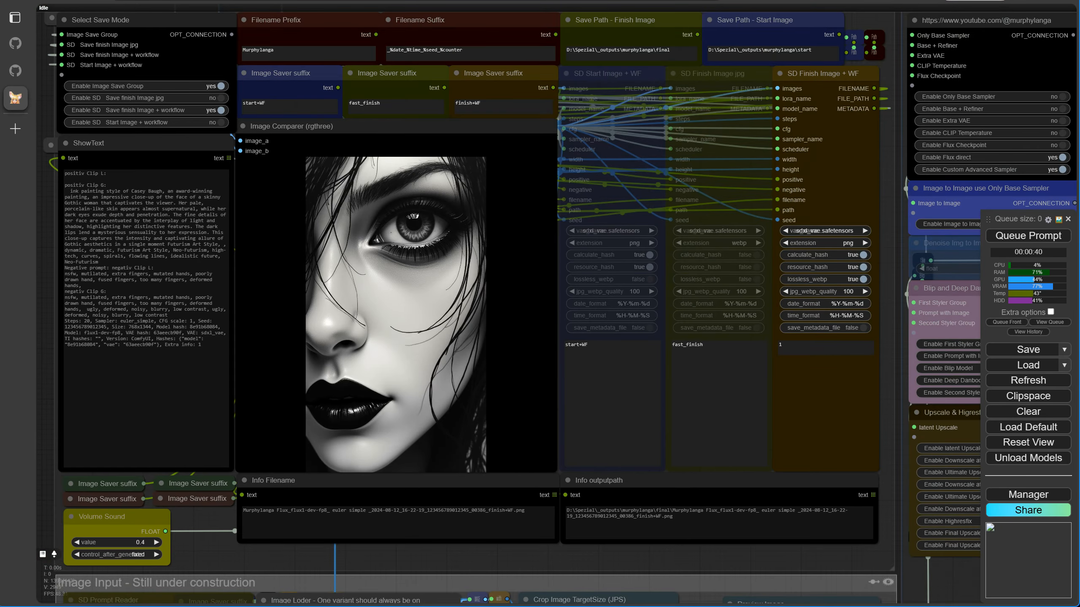
{"action": "key", "text": "2"}
{"action": "left_click", "coordinate": [574, 259]}
{"action": "left_click", "coordinate": [554, 326]}
{"action": "left_click", "coordinate": [465, 80]}
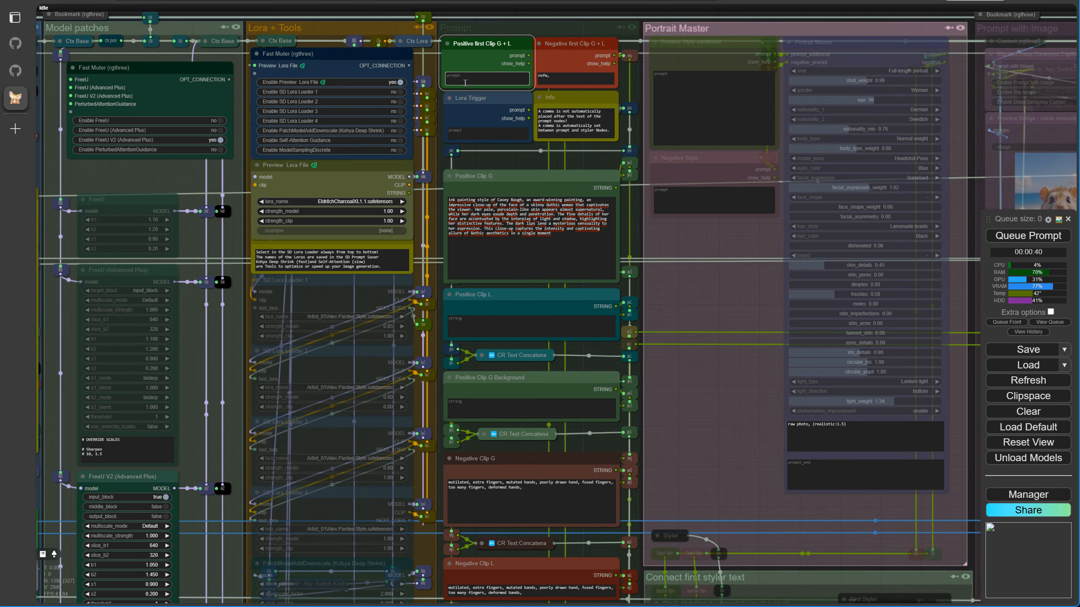
{"action": "type", "text": "full body"}
Replace the Styles group in the main workflow with the Prompt with Styler group and connect it to the second styler text inputs
{"action": "left_click_drag", "start_coordinate": [749, 286], "coordinate": [8, 171]}
{"action": "scroll", "coordinate": [222, 154], "scroll_direction": "down", "scroll_amount": 9}
{"action": "left_click_drag", "start_coordinate": [398, 55], "coordinate": [420, 476]}
{"action": "left_click_drag", "start_coordinate": [634, 441], "coordinate": [695, 349]}
{"action": "left_click_drag", "start_coordinate": [896, 353], "coordinate": [814, 356]}
{"action": "left_click_drag", "start_coordinate": [726, 328], "coordinate": [771, 477]}
{"action": "left_click_drag", "start_coordinate": [834, 508], "coordinate": [494, 115]}
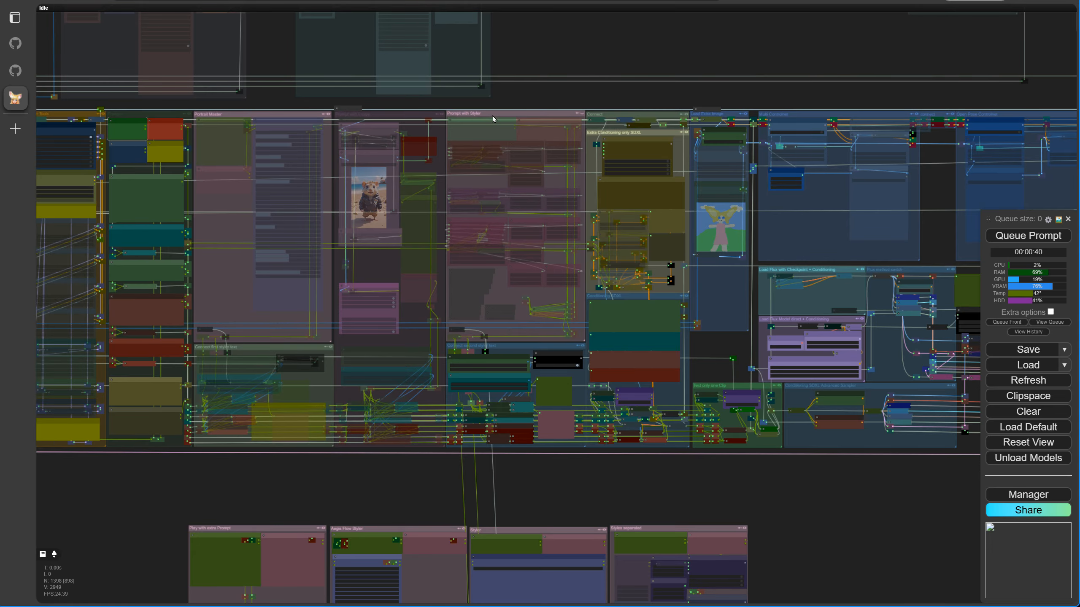
{"action": "scroll", "coordinate": [504, 310], "scroll_direction": "up", "scroll_amount": 12}
{"action": "left_click", "coordinate": [734, 488]}
{"action": "left_click", "coordinate": [738, 489]}
{"action": "left_click_drag", "start_coordinate": [485, 198], "coordinate": [607, 443]}
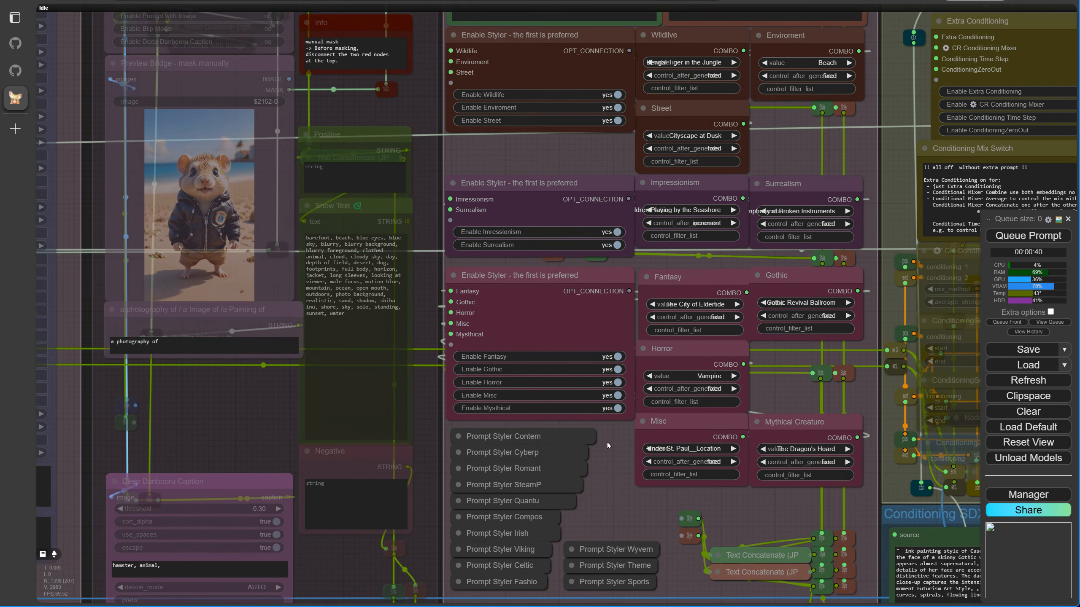
Disable the stylers in the Prompt with Styler group except Impressionism and queue the generation
{"action": "left_click", "coordinate": [616, 357]}
{"action": "left_click_drag", "start_coordinate": [613, 154], "coordinate": [563, 359]}
{"action": "left_click", "coordinate": [568, 451]}
{"action": "left_click", "coordinate": [568, 300]}
{"action": "left_click", "coordinate": [567, 314]}
{"action": "left_click", "coordinate": [566, 326]}
{"action": "left_click", "coordinate": [1006, 238]}
Check the second styler text group and the overall workflow while the generation runs
{"action": "scroll", "coordinate": [701, 489], "scroll_direction": "down", "scroll_amount": 4}
{"action": "left_click_drag", "start_coordinate": [702, 489], "coordinate": [543, 77]}
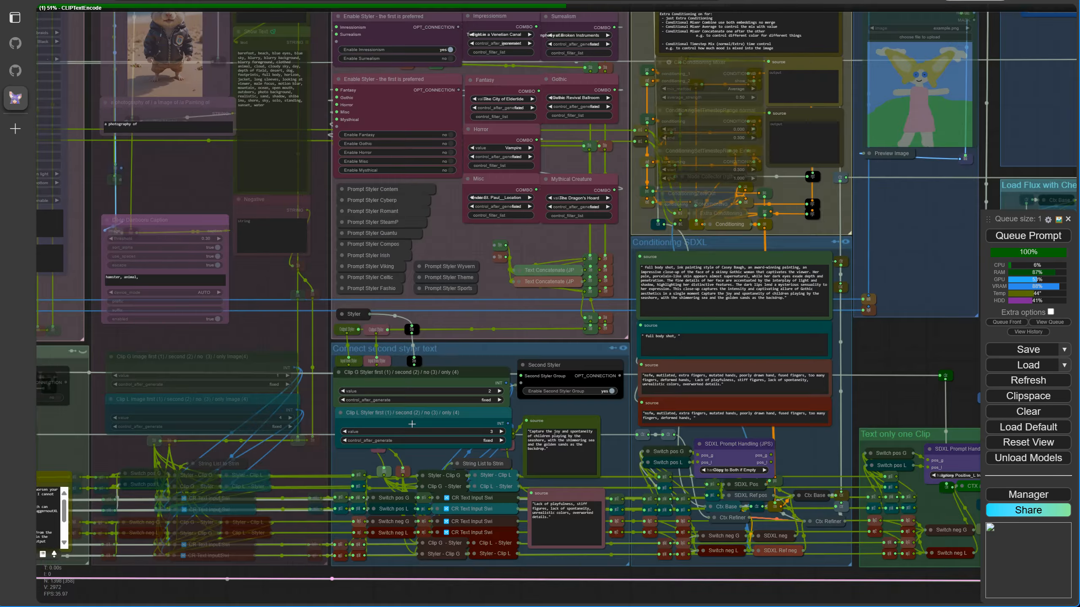
{"action": "left_click_drag", "start_coordinate": [477, 377], "coordinate": [511, 344]}
{"action": "scroll", "coordinate": [511, 344], "scroll_direction": "up", "scroll_amount": 1}
{"action": "scroll", "coordinate": [511, 344], "scroll_direction": "down", "scroll_amount": 9}
{"action": "key", "text": "1"}
{"action": "key", "text": "2"}
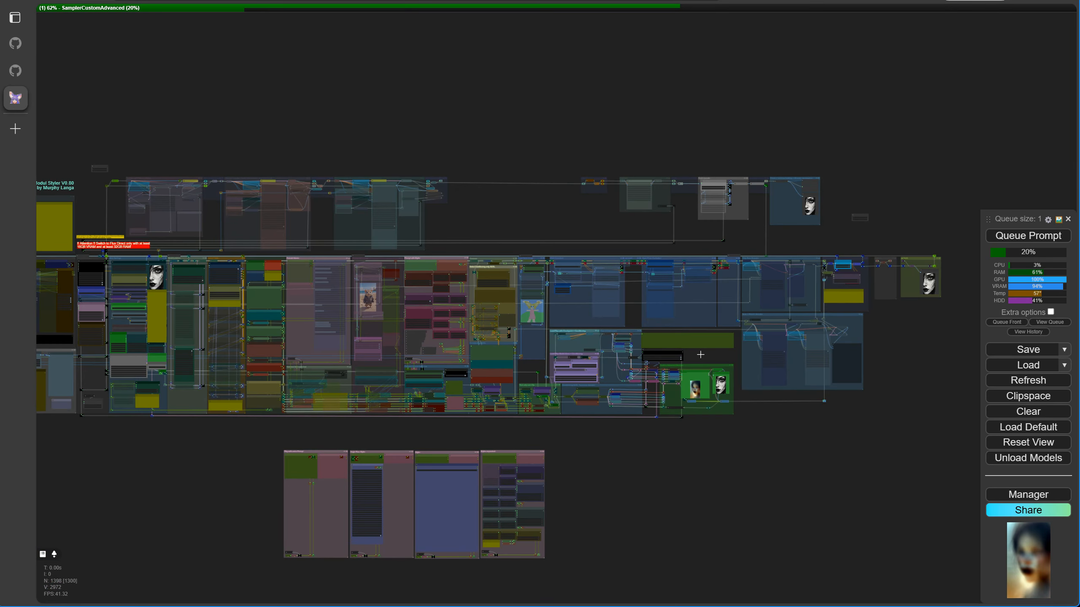
Compare the generated images in the save group with the styler text feeding the prompt
{"action": "key", "text": "3"}
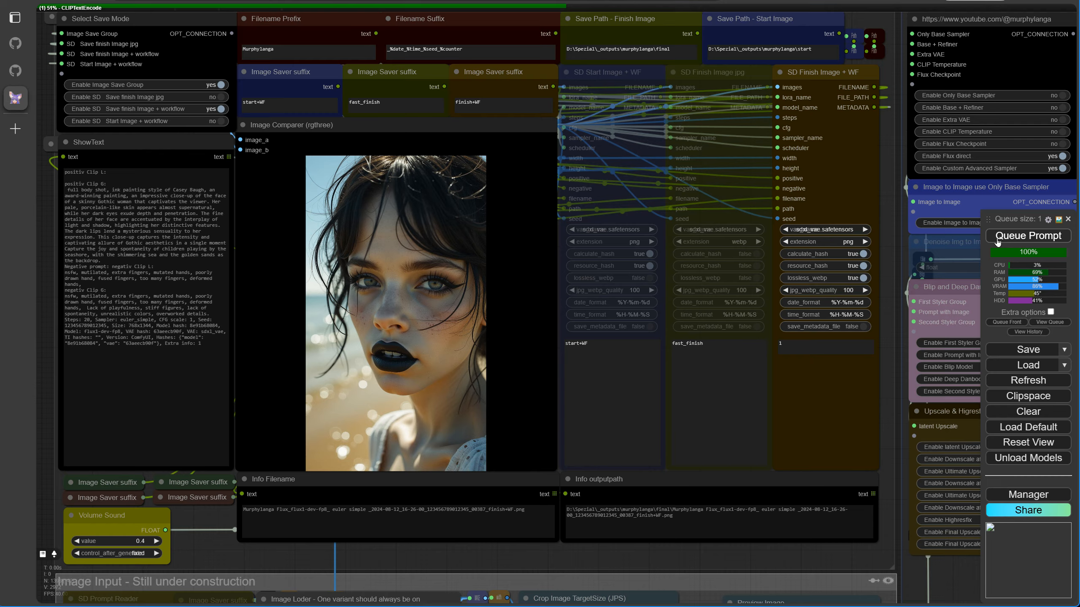
{"action": "key", "text": "4"}
{"action": "key", "text": "5"}
{"action": "key", "text": "6"}
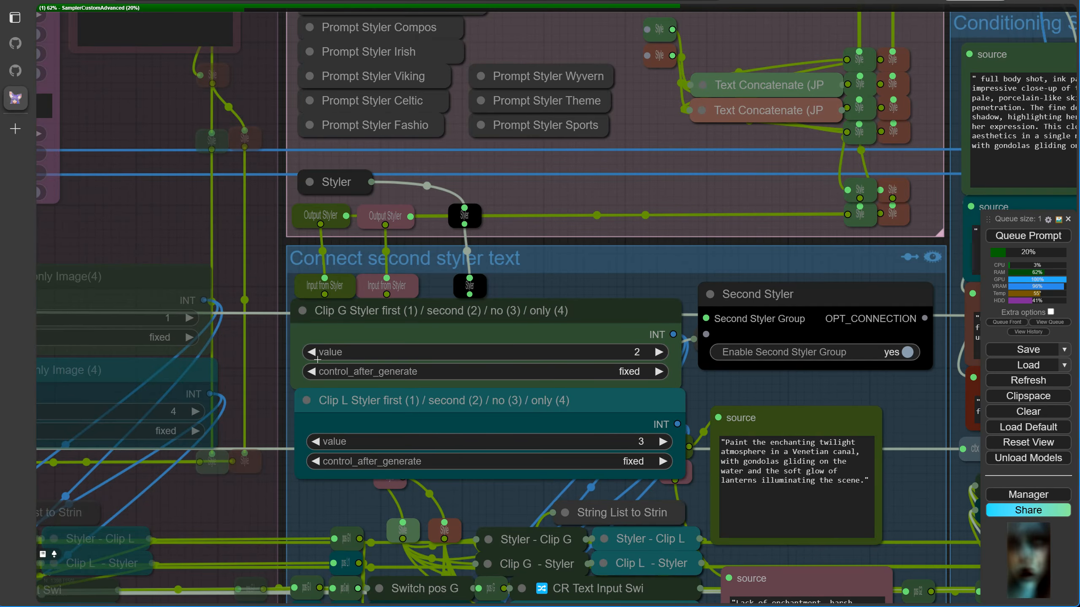
{"action": "key", "text": "3"}
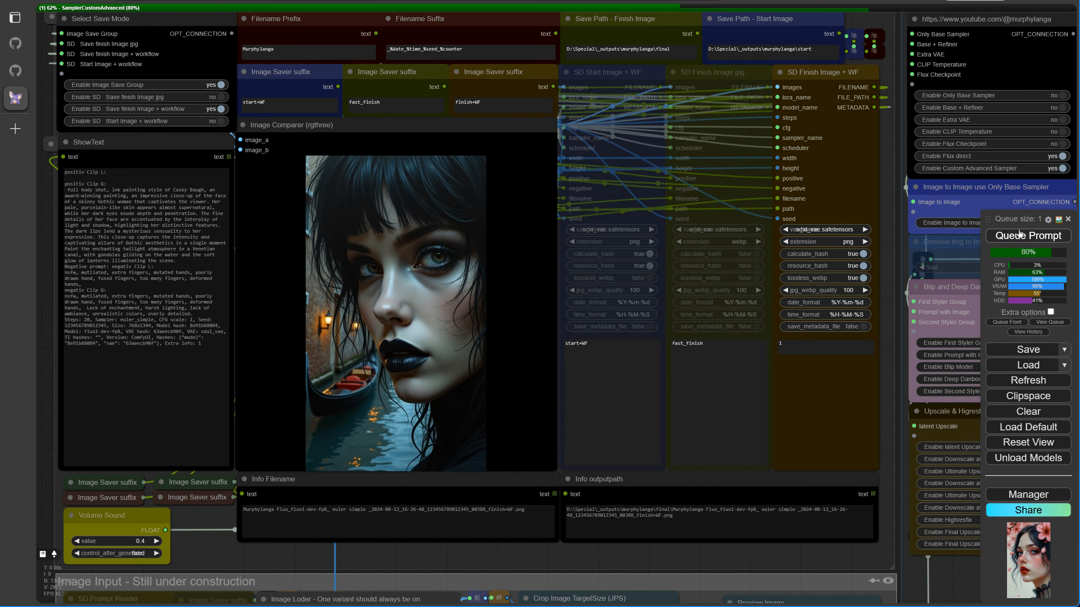
Load Pergament_Quer.png as the source picture in the Image Input group's Load Image node
{"action": "scroll", "coordinate": [679, 160], "scroll_direction": "down", "scroll_amount": 10}
{"action": "scroll", "coordinate": [680, 159], "scroll_direction": "up", "scroll_amount": 12}
{"action": "scroll", "coordinate": [679, 159], "scroll_direction": "down", "scroll_amount": 10}
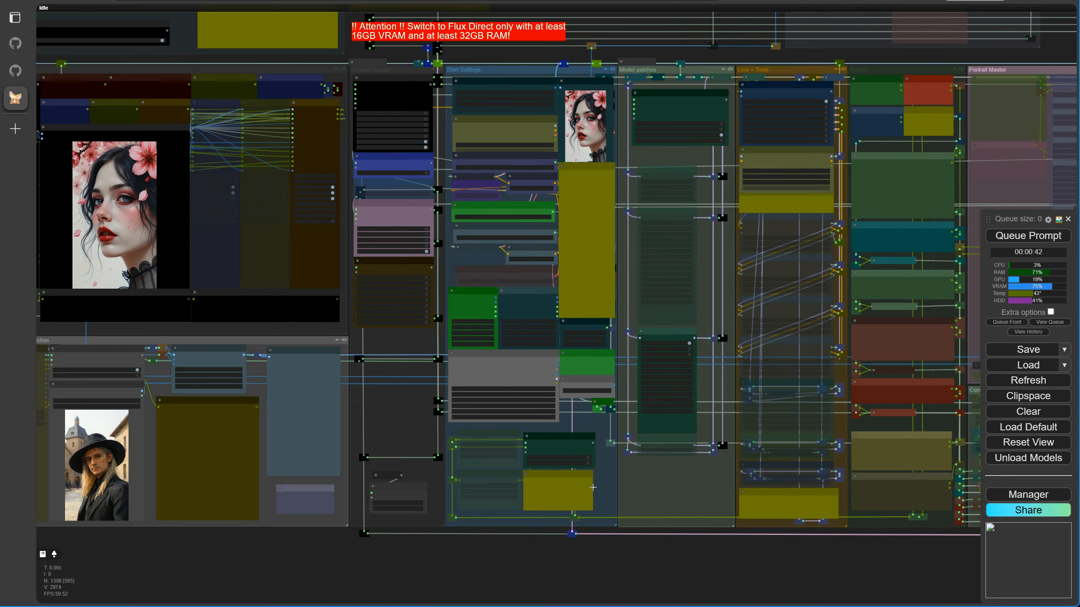
{"action": "scroll", "coordinate": [594, 425], "scroll_direction": "up", "scroll_amount": 8}
{"action": "scroll", "coordinate": [594, 581], "scroll_direction": "down", "scroll_amount": 8}
{"action": "scroll", "coordinate": [176, 258], "scroll_direction": "up", "scroll_amount": 10}
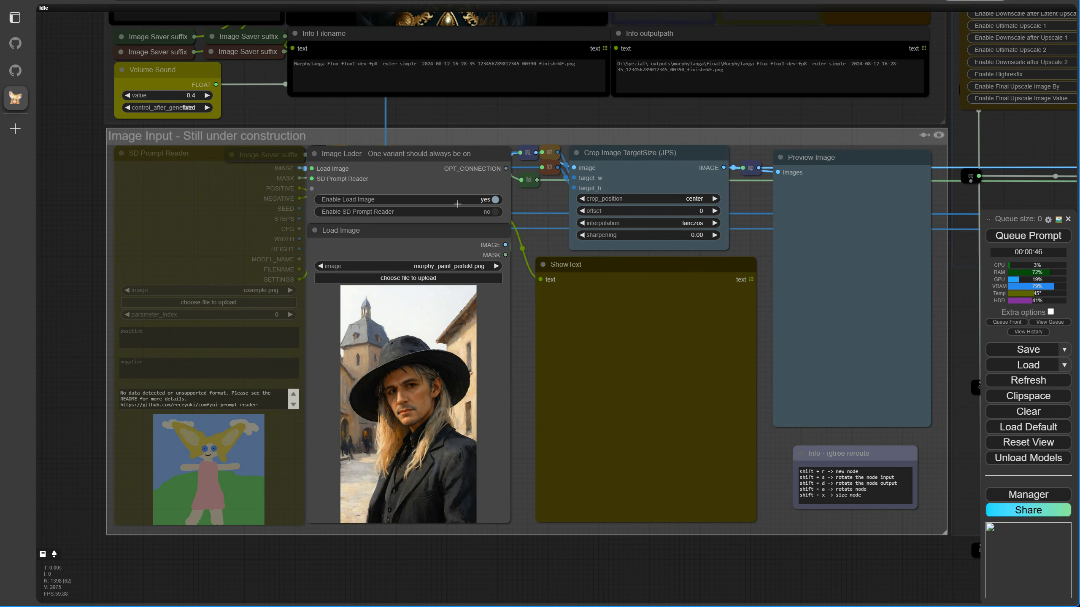
{"action": "left_click", "coordinate": [457, 266]}
{"action": "type", "text": "pe"}
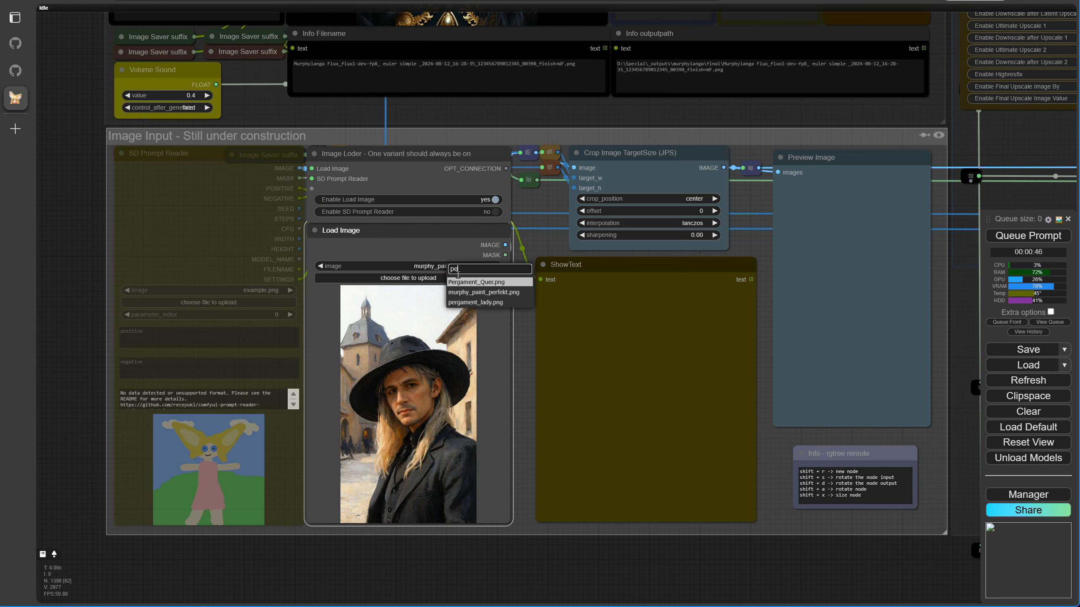
{"action": "key", "text": "Return"}
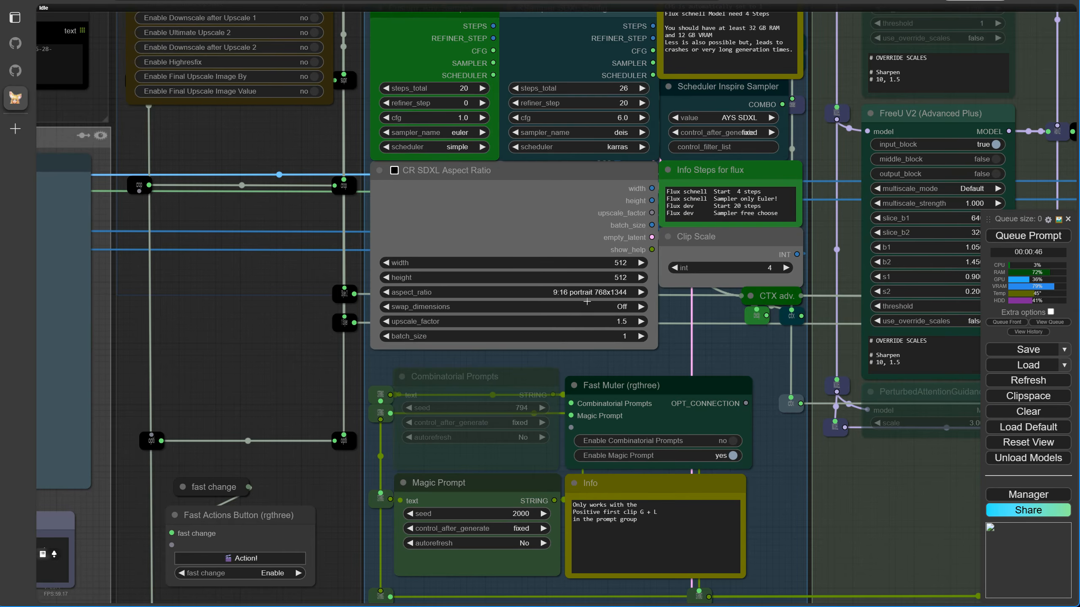
Set the CR SDXL Aspect Ratio to 16:9 landscape 1344x768, queue the generation and view the save group
{"action": "left_click", "coordinate": [572, 292]}
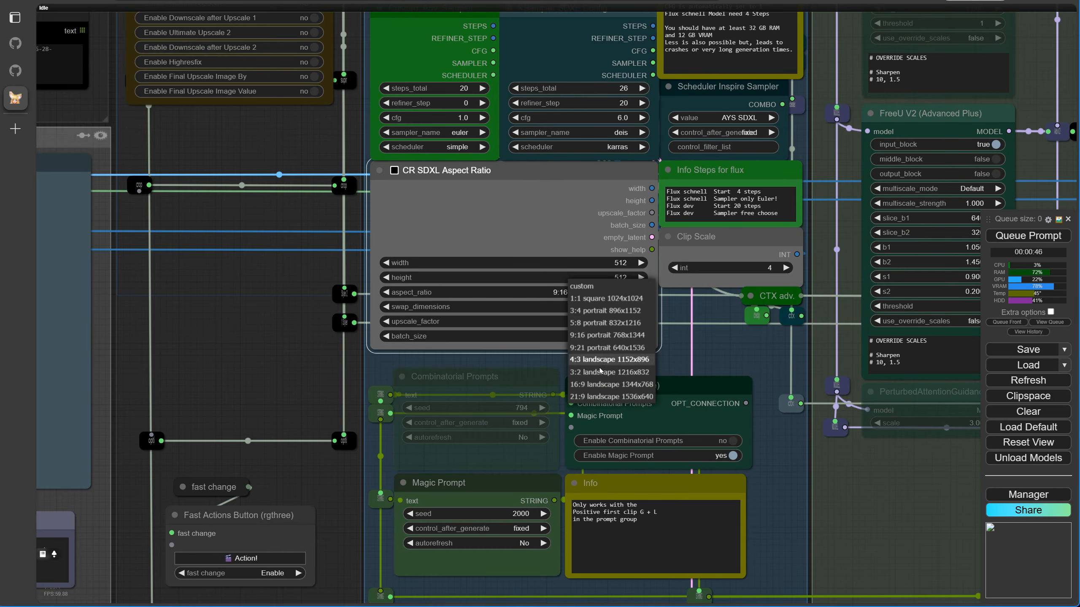
{"action": "left_click", "coordinate": [604, 384]}
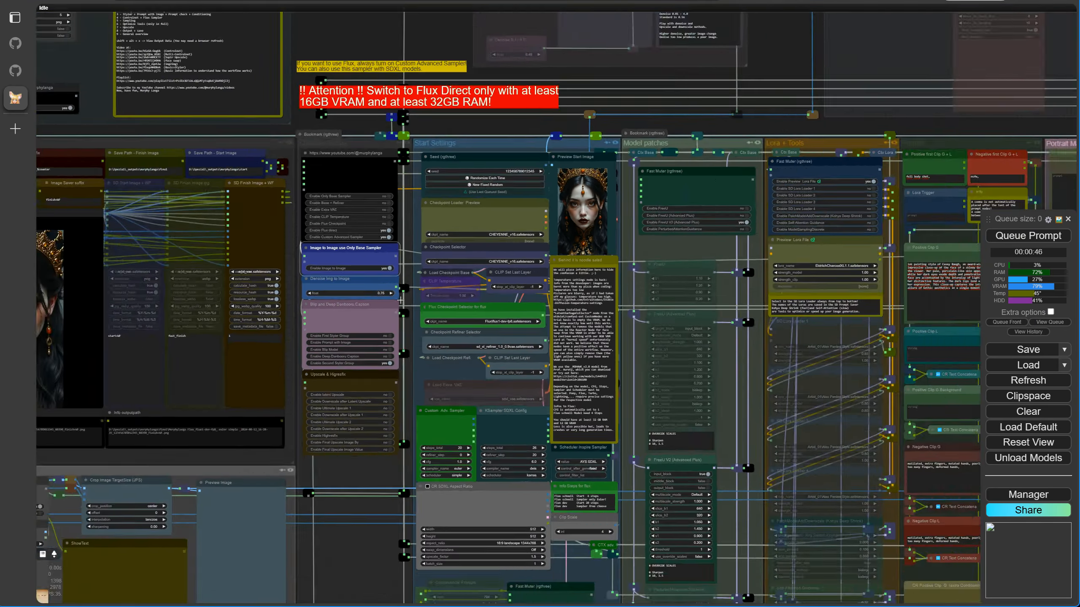
{"action": "scroll", "coordinate": [401, 301], "scroll_direction": "down", "scroll_amount": 3}
{"action": "left_click", "coordinate": [1013, 239]}
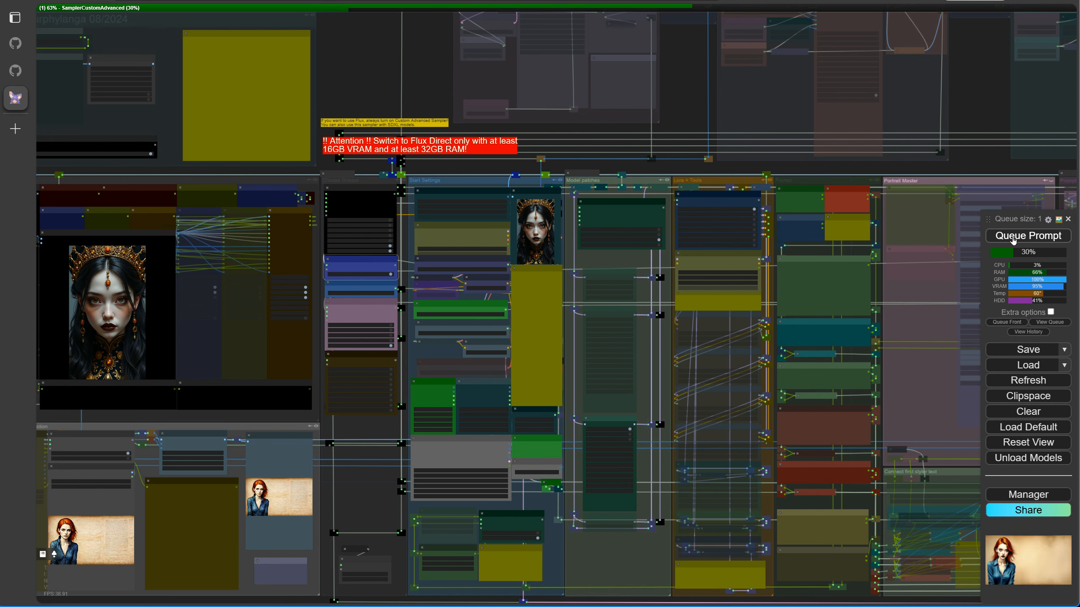
{"action": "key", "text": "1"}
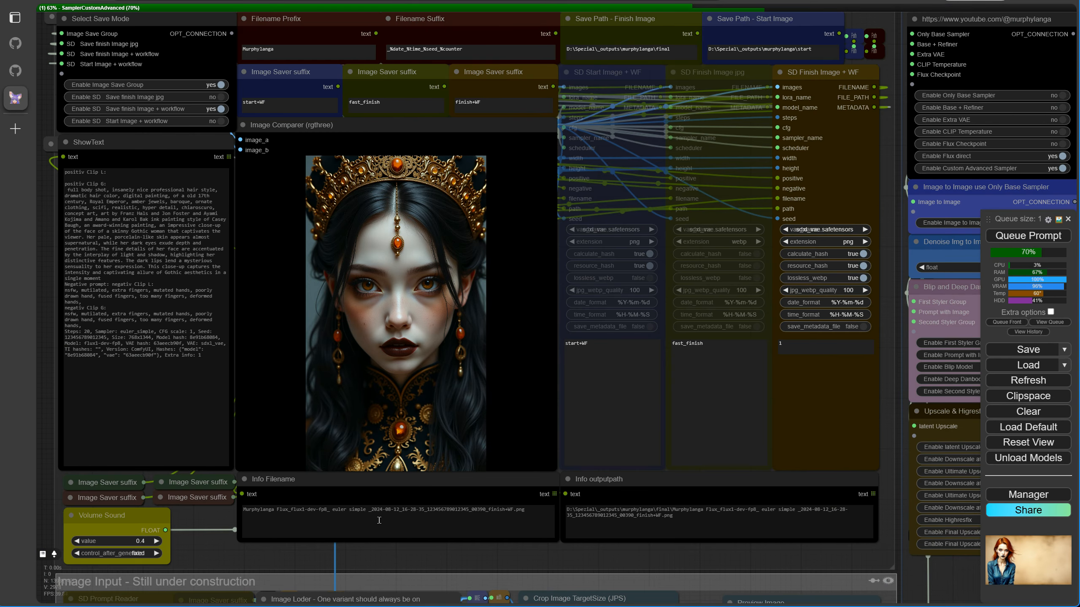